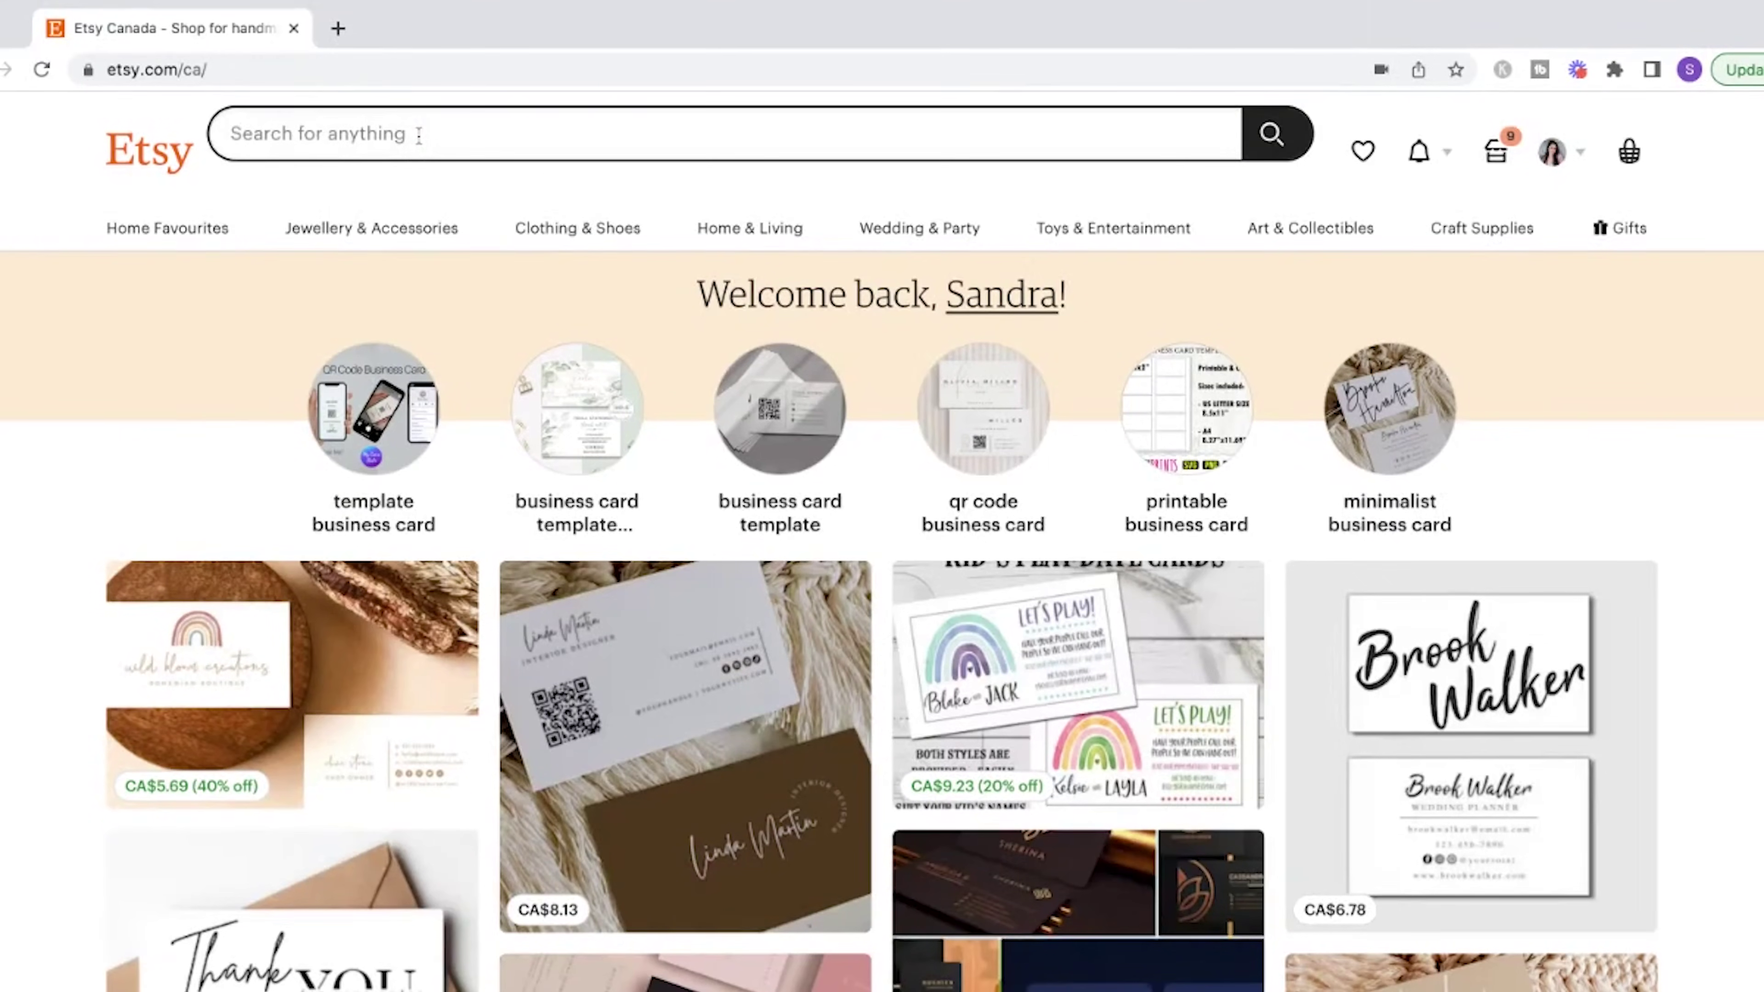
- Search Etsy for 'canva templates' and scroll through the business card listings
text(canva )
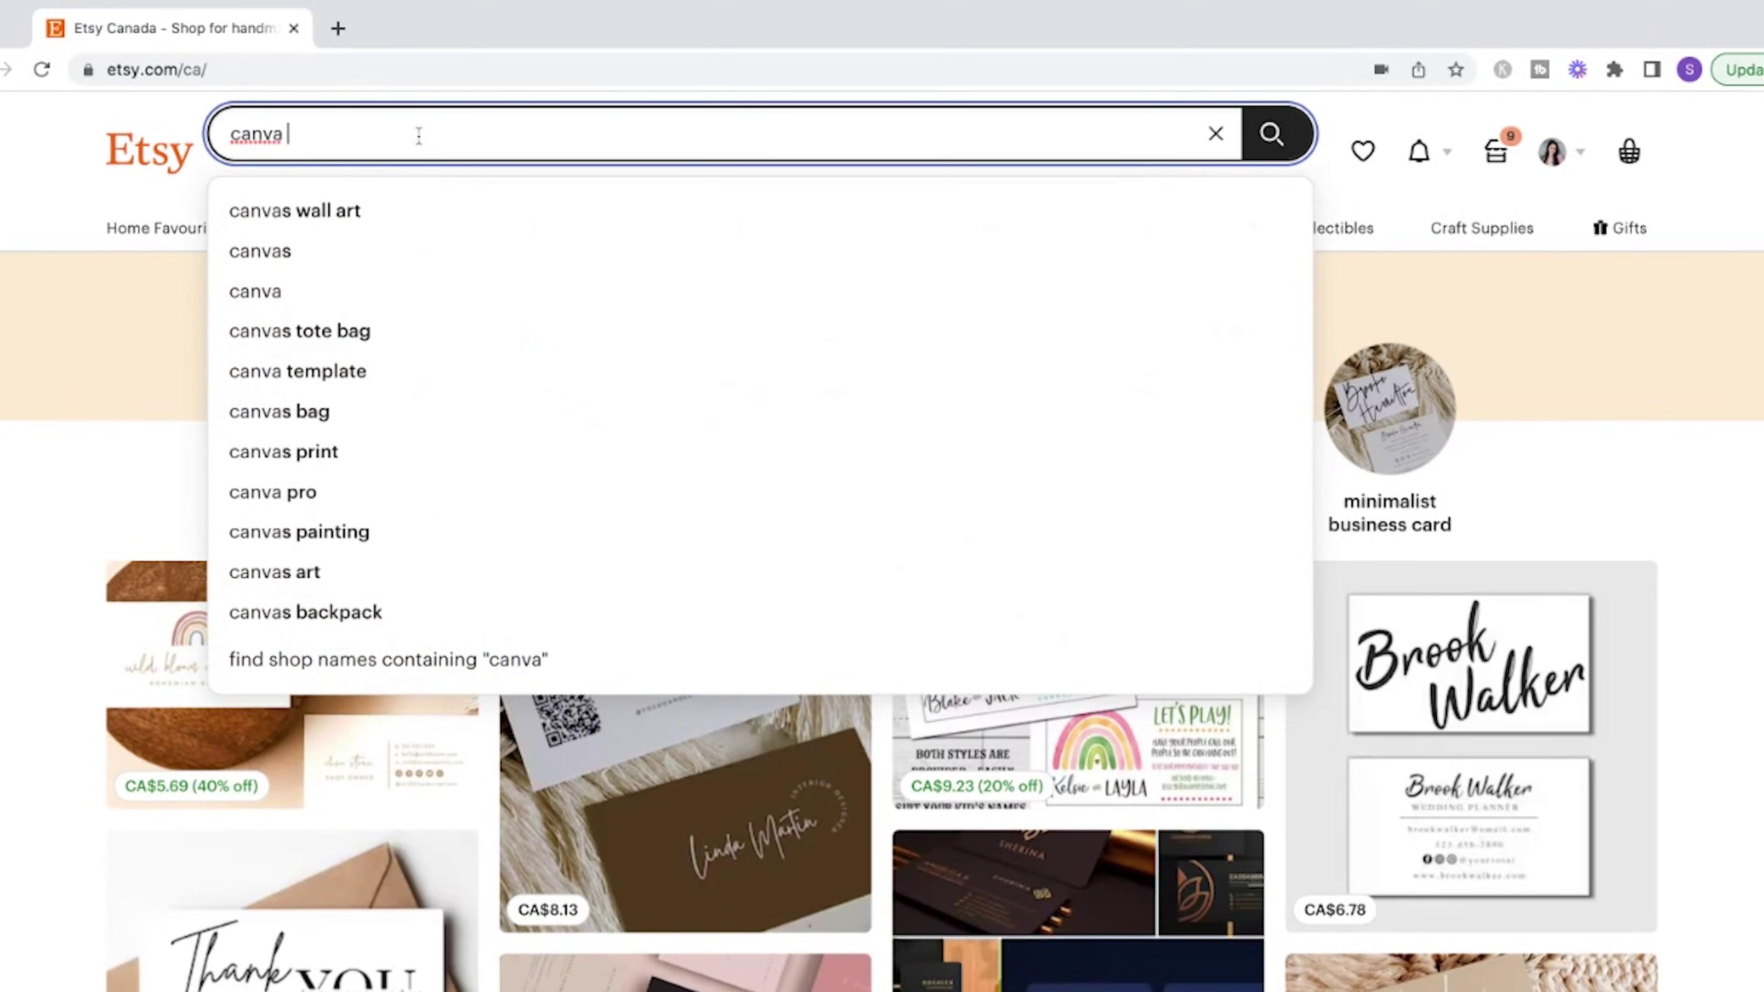
text(templates)
key(Return)
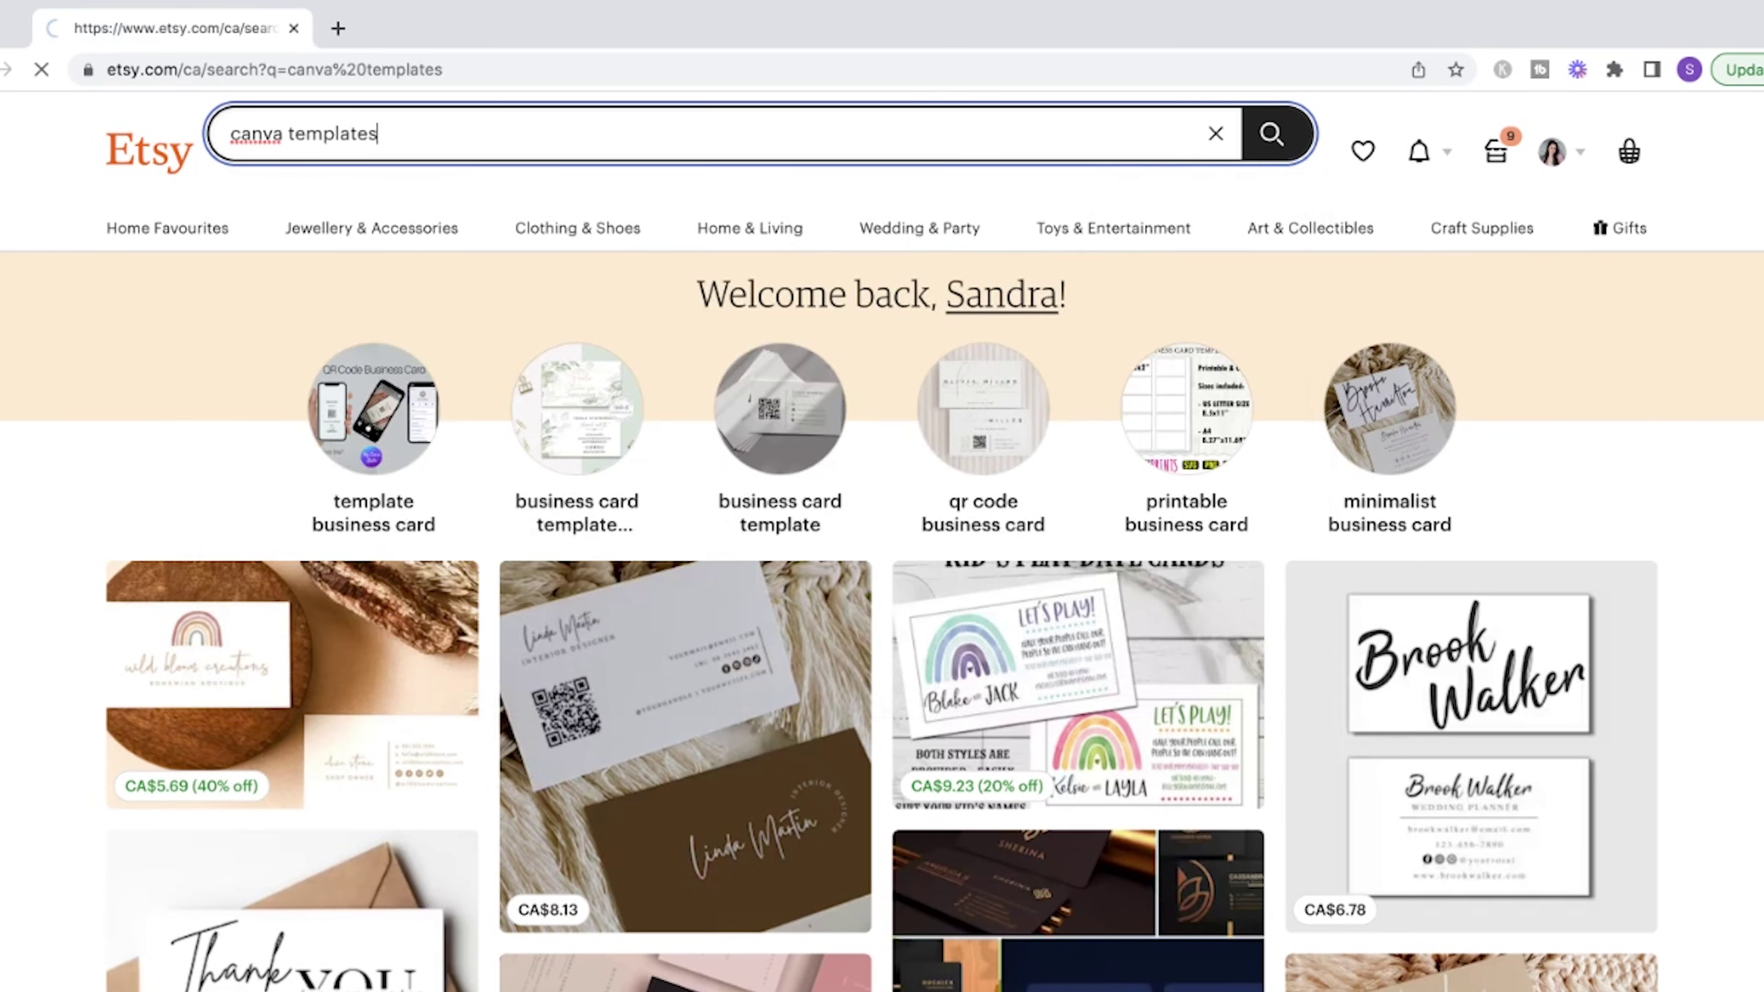
scroll(1750, 559, down, 5)
scroll(1750, 560, down, 20)
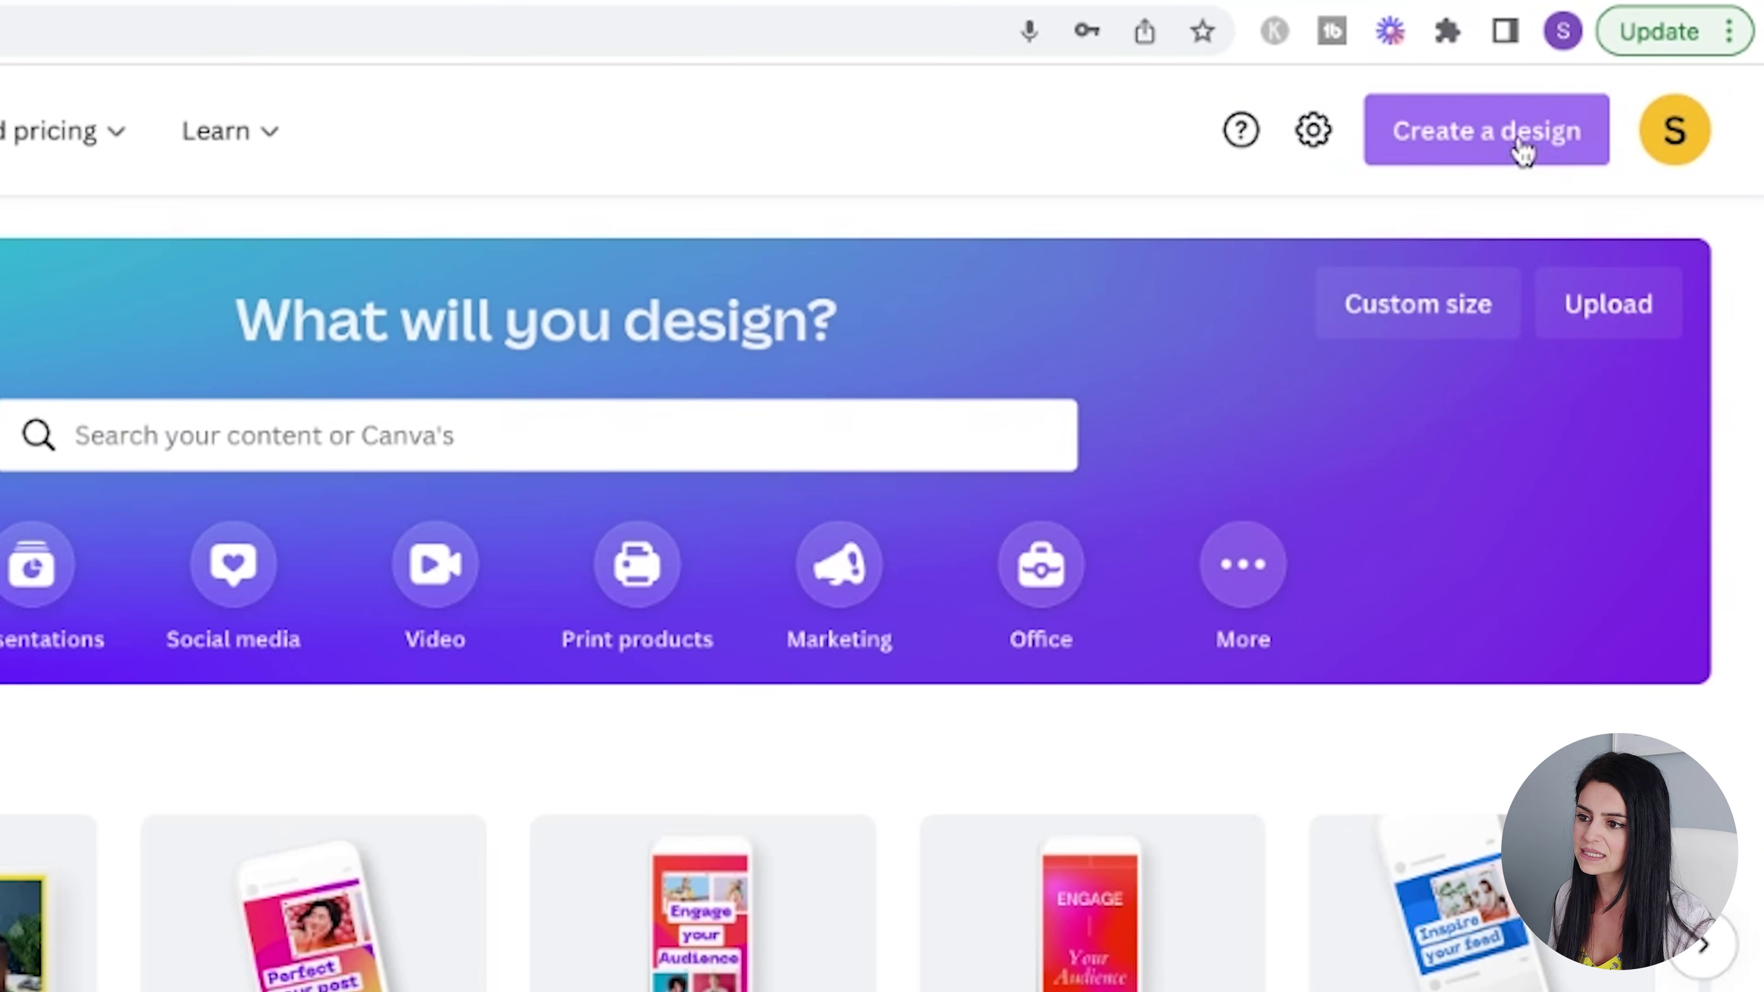
- Create a blank custom-size Canva design of 3.5 × 2 inches
click(1518, 148)
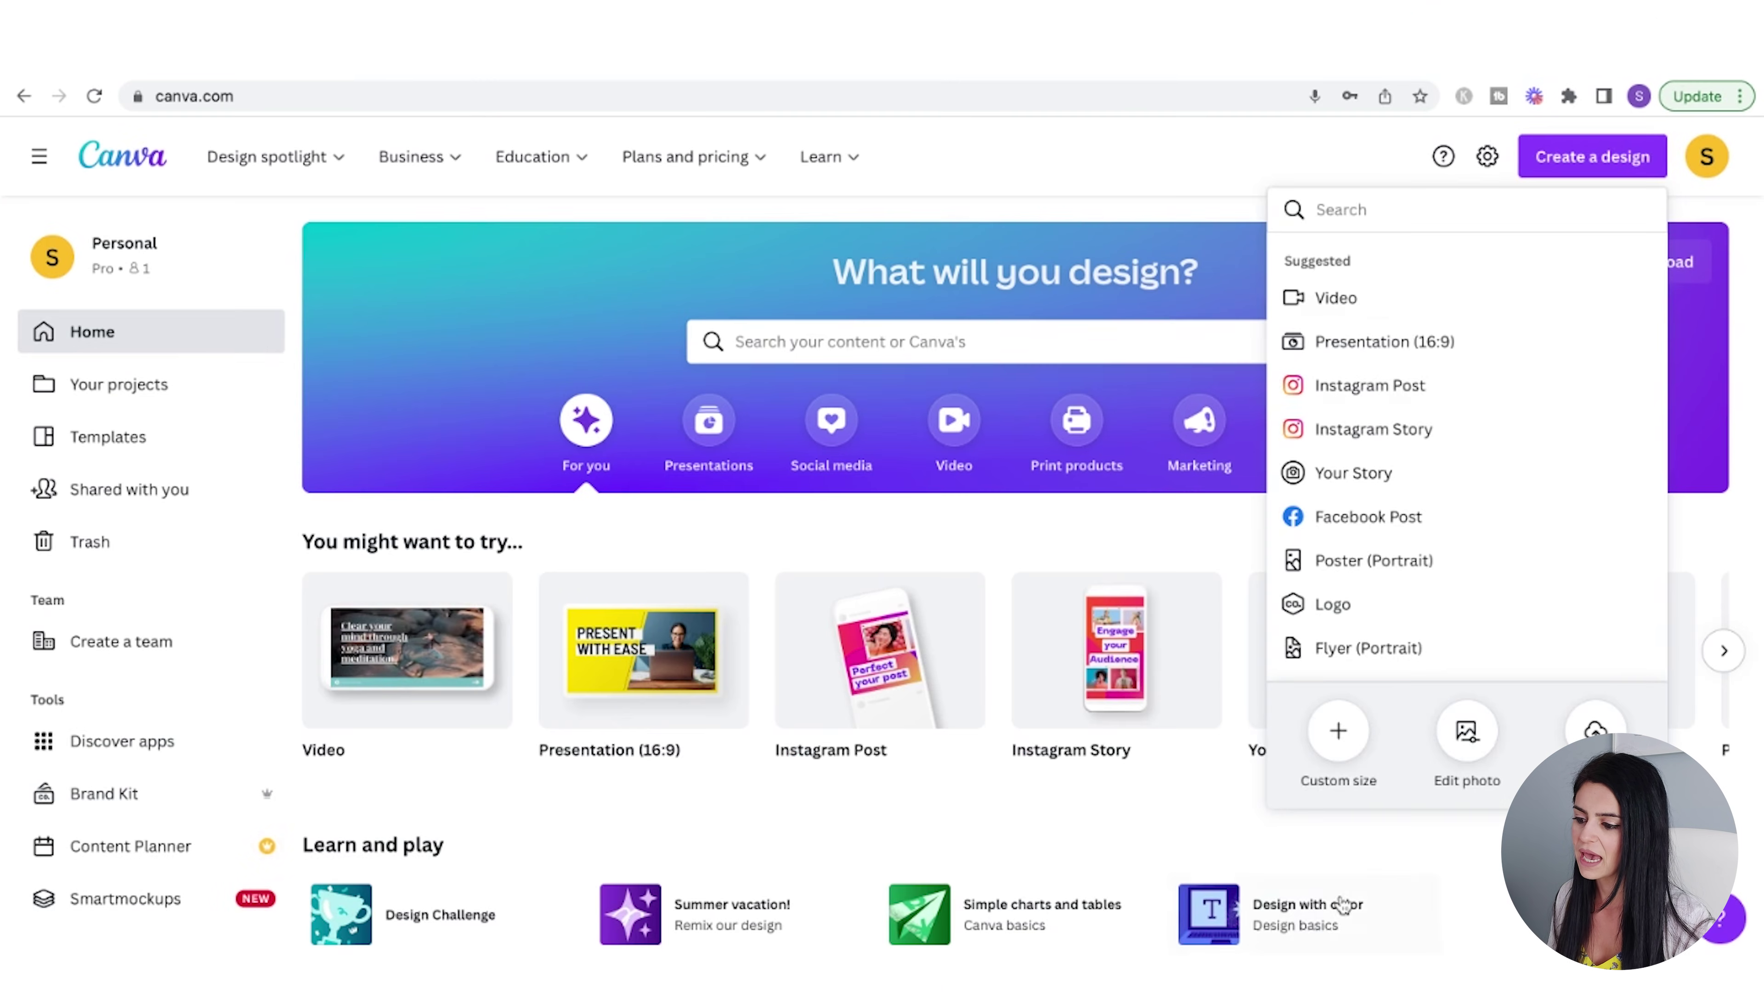
click(1337, 737)
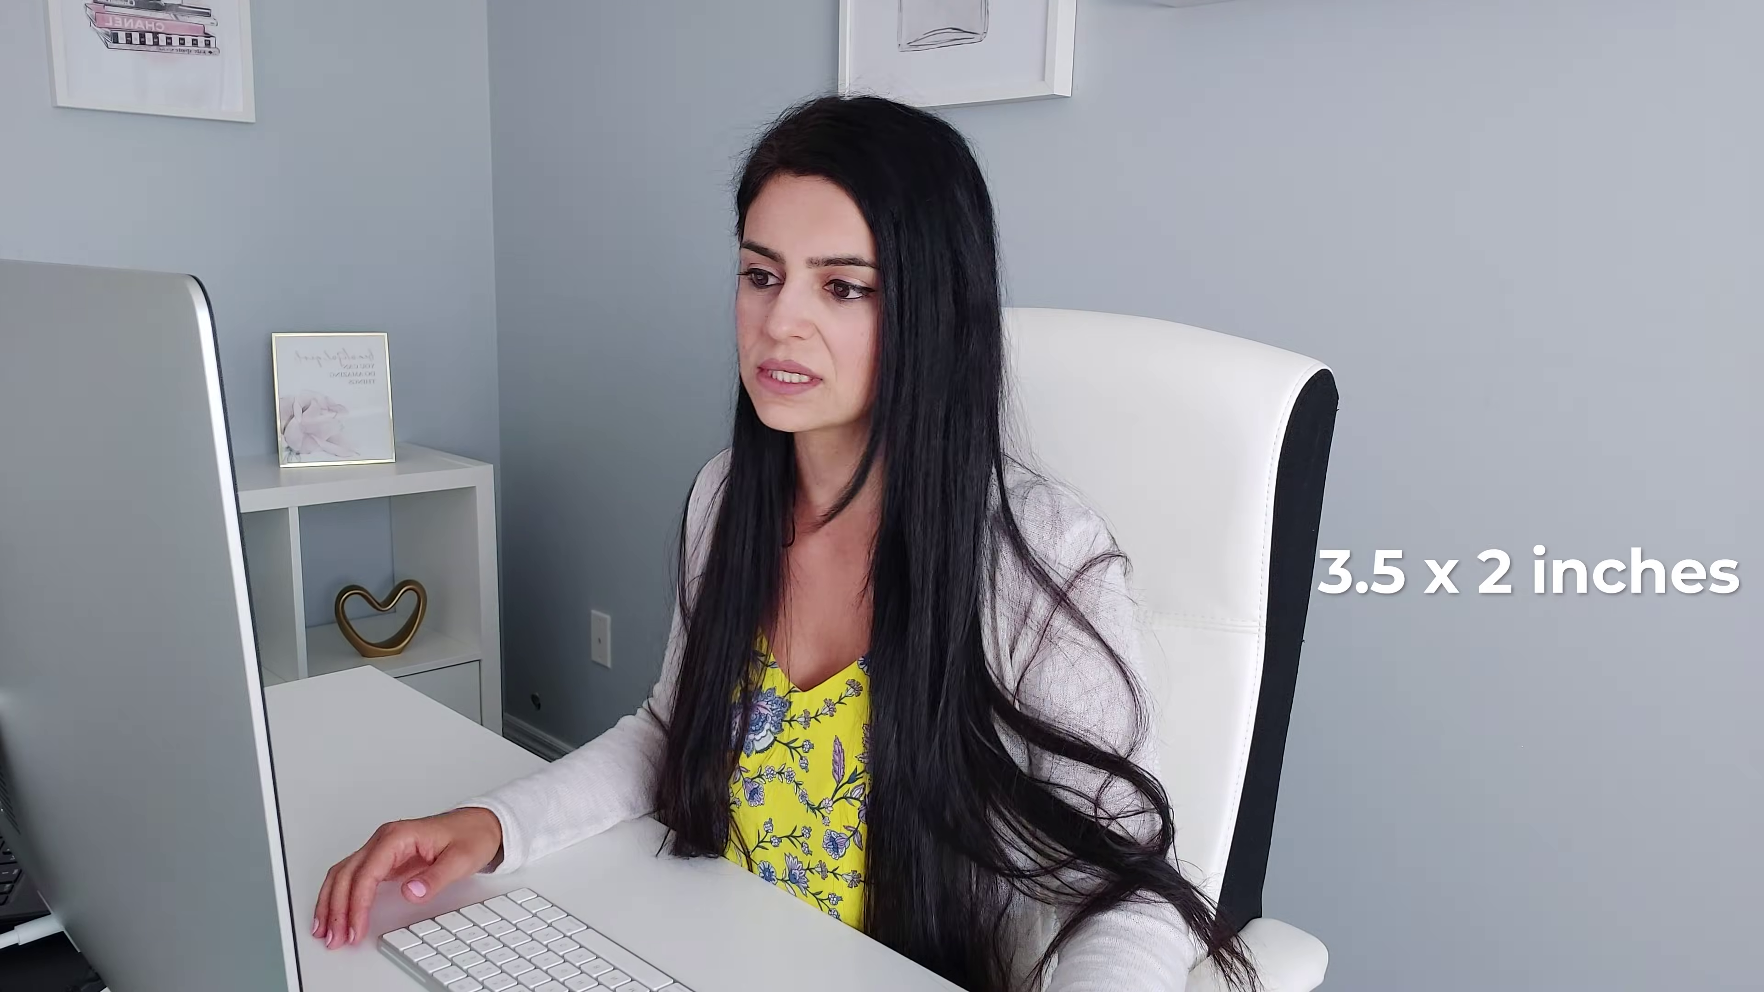
click(1575, 302)
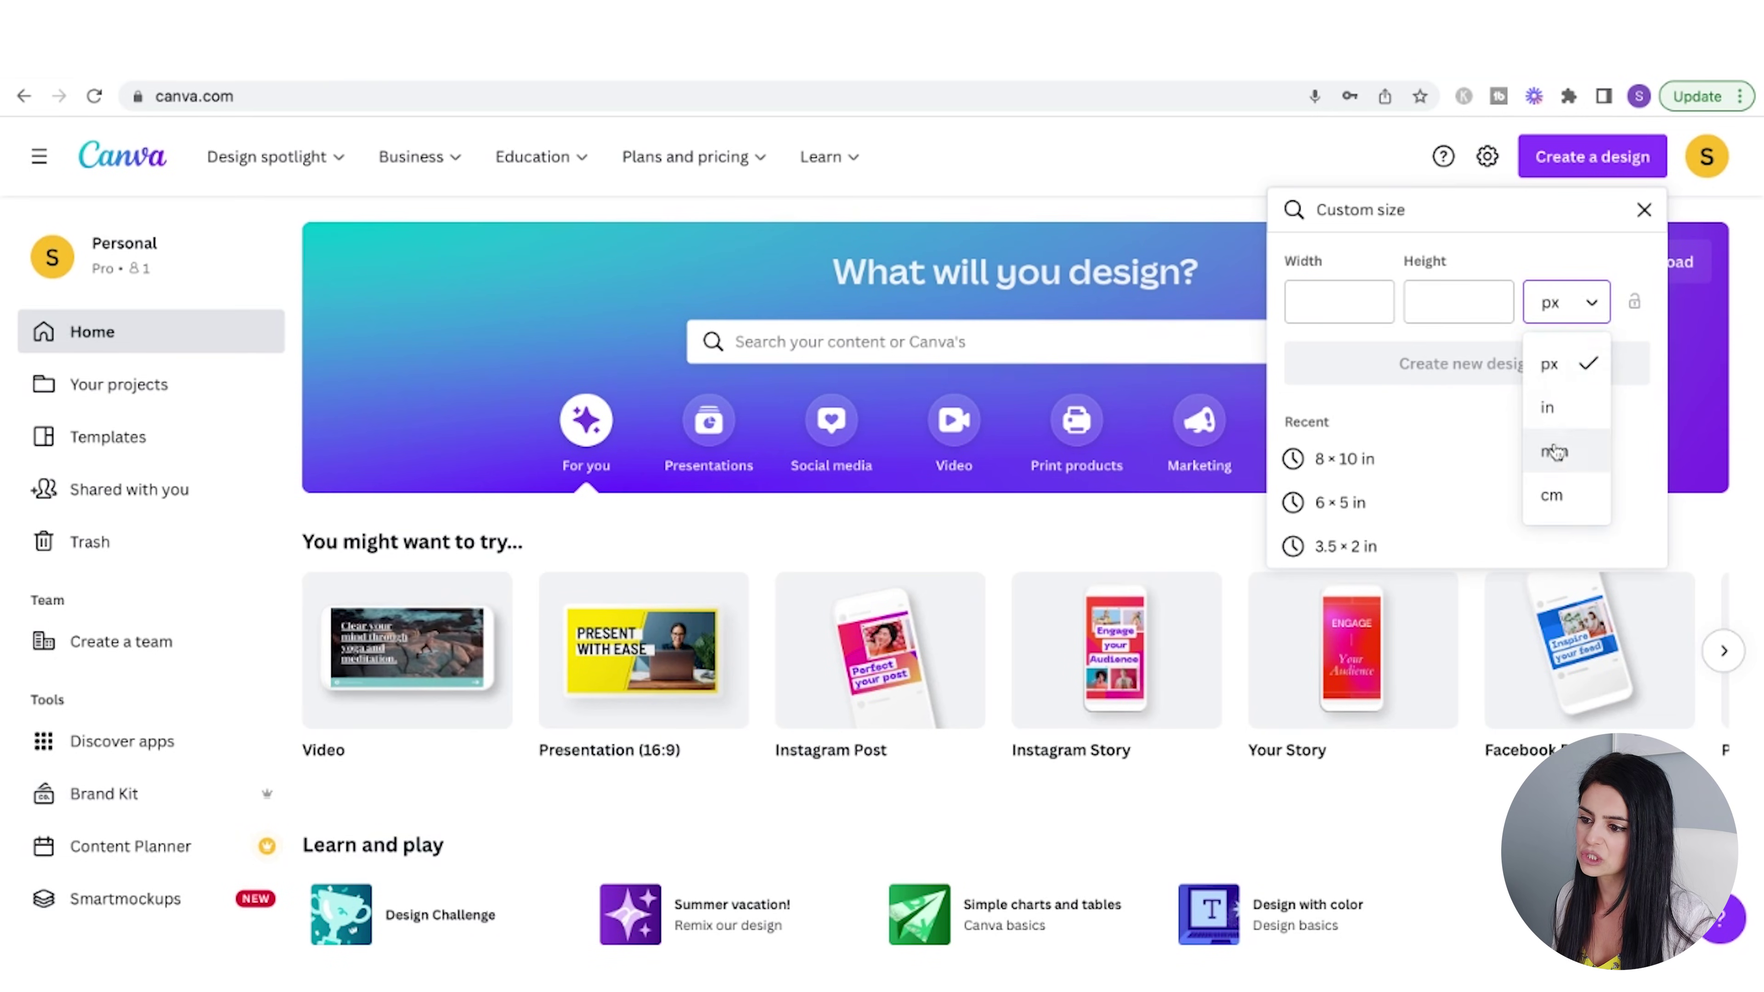
click(1547, 407)
click(1338, 306)
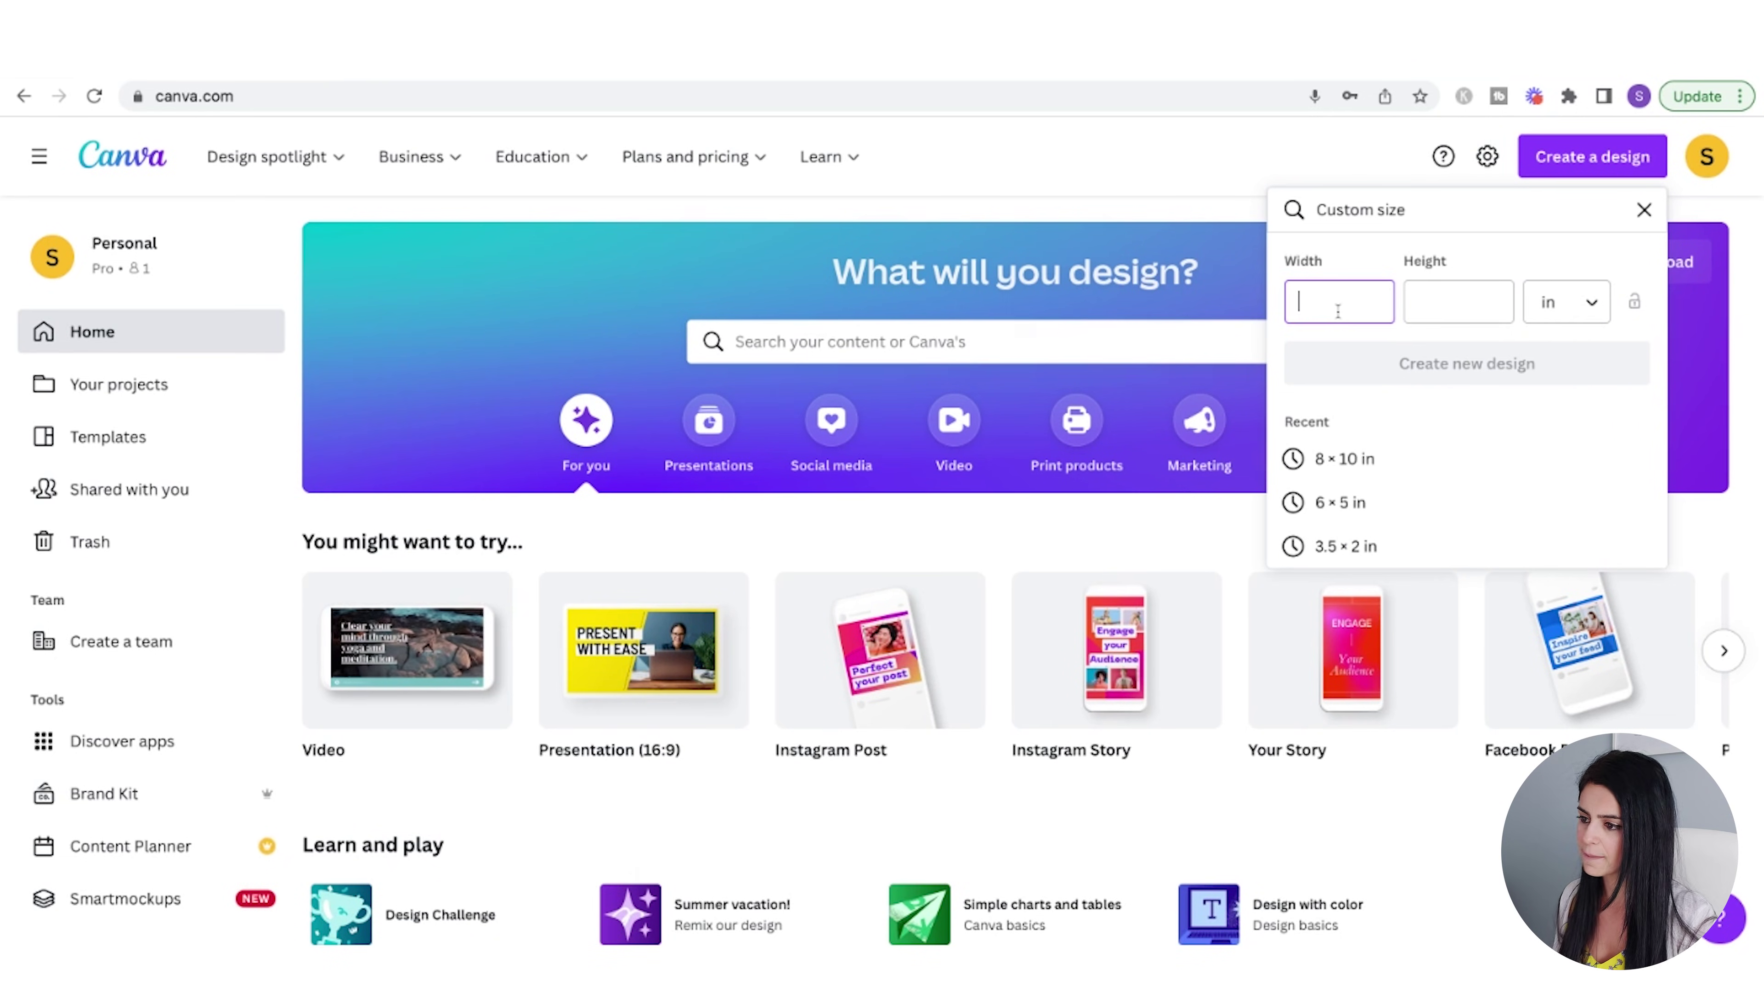
click(1483, 300)
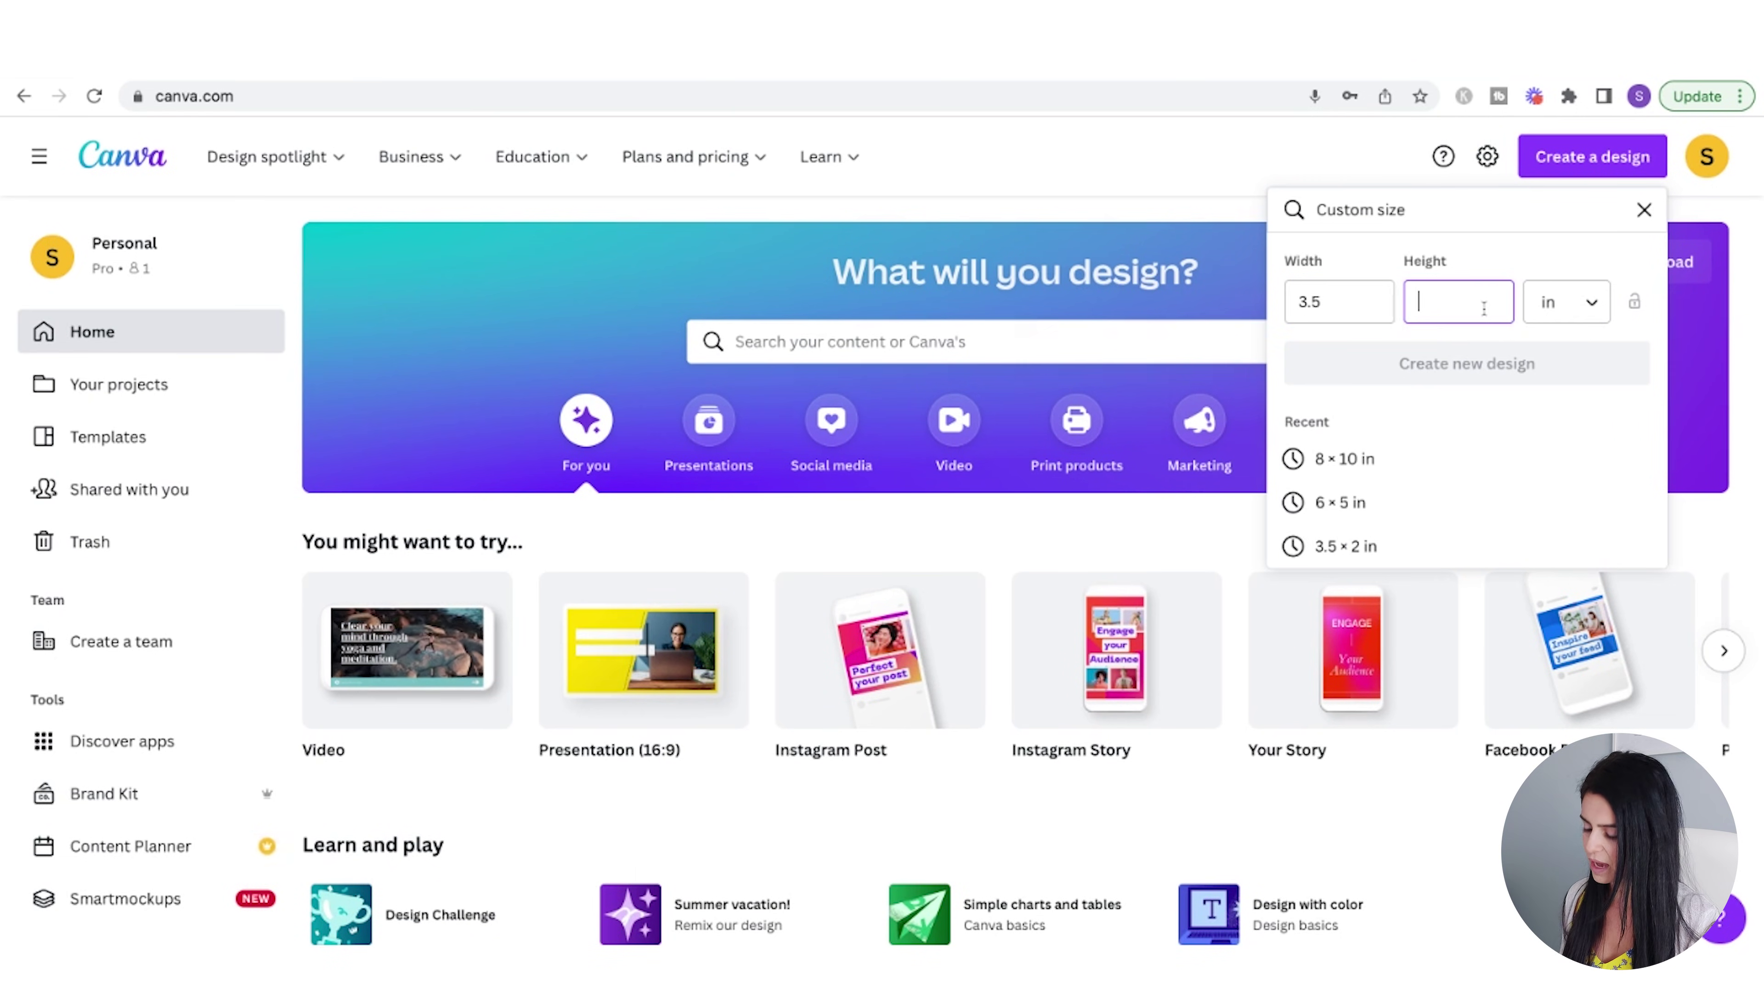
text(2)
click(1500, 368)
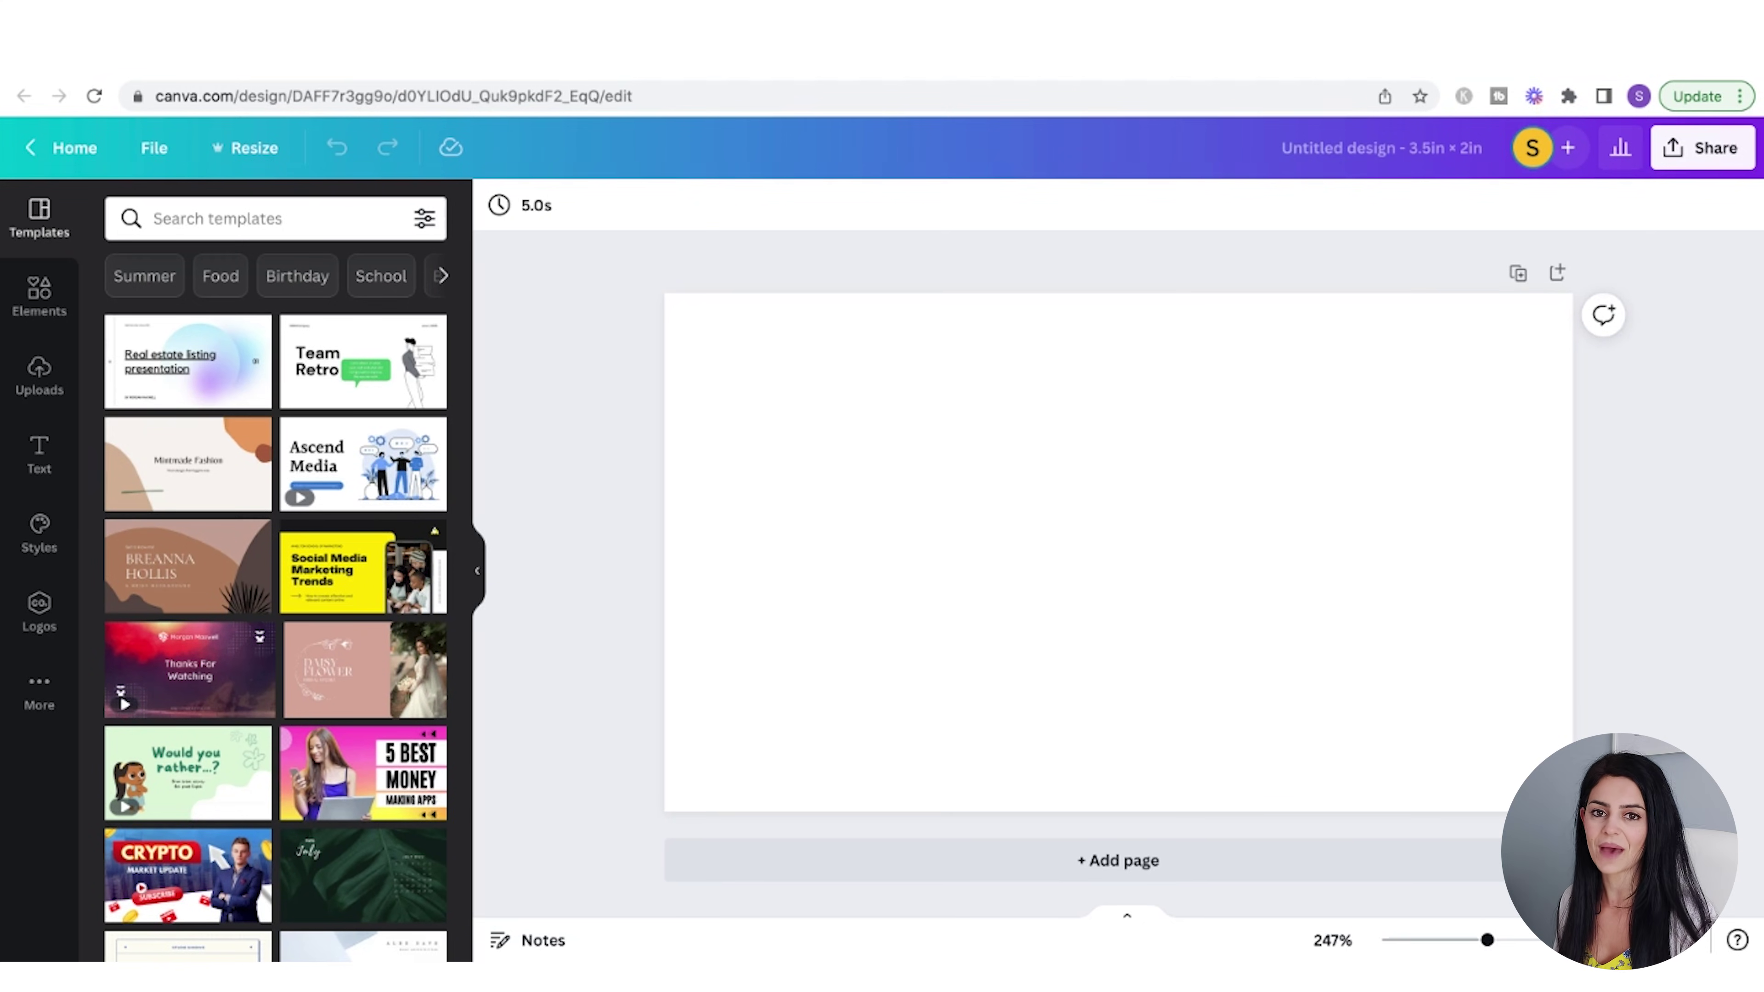
- Duplicate the page and add a heading on page 1 with the card owner's full name
click(1518, 276)
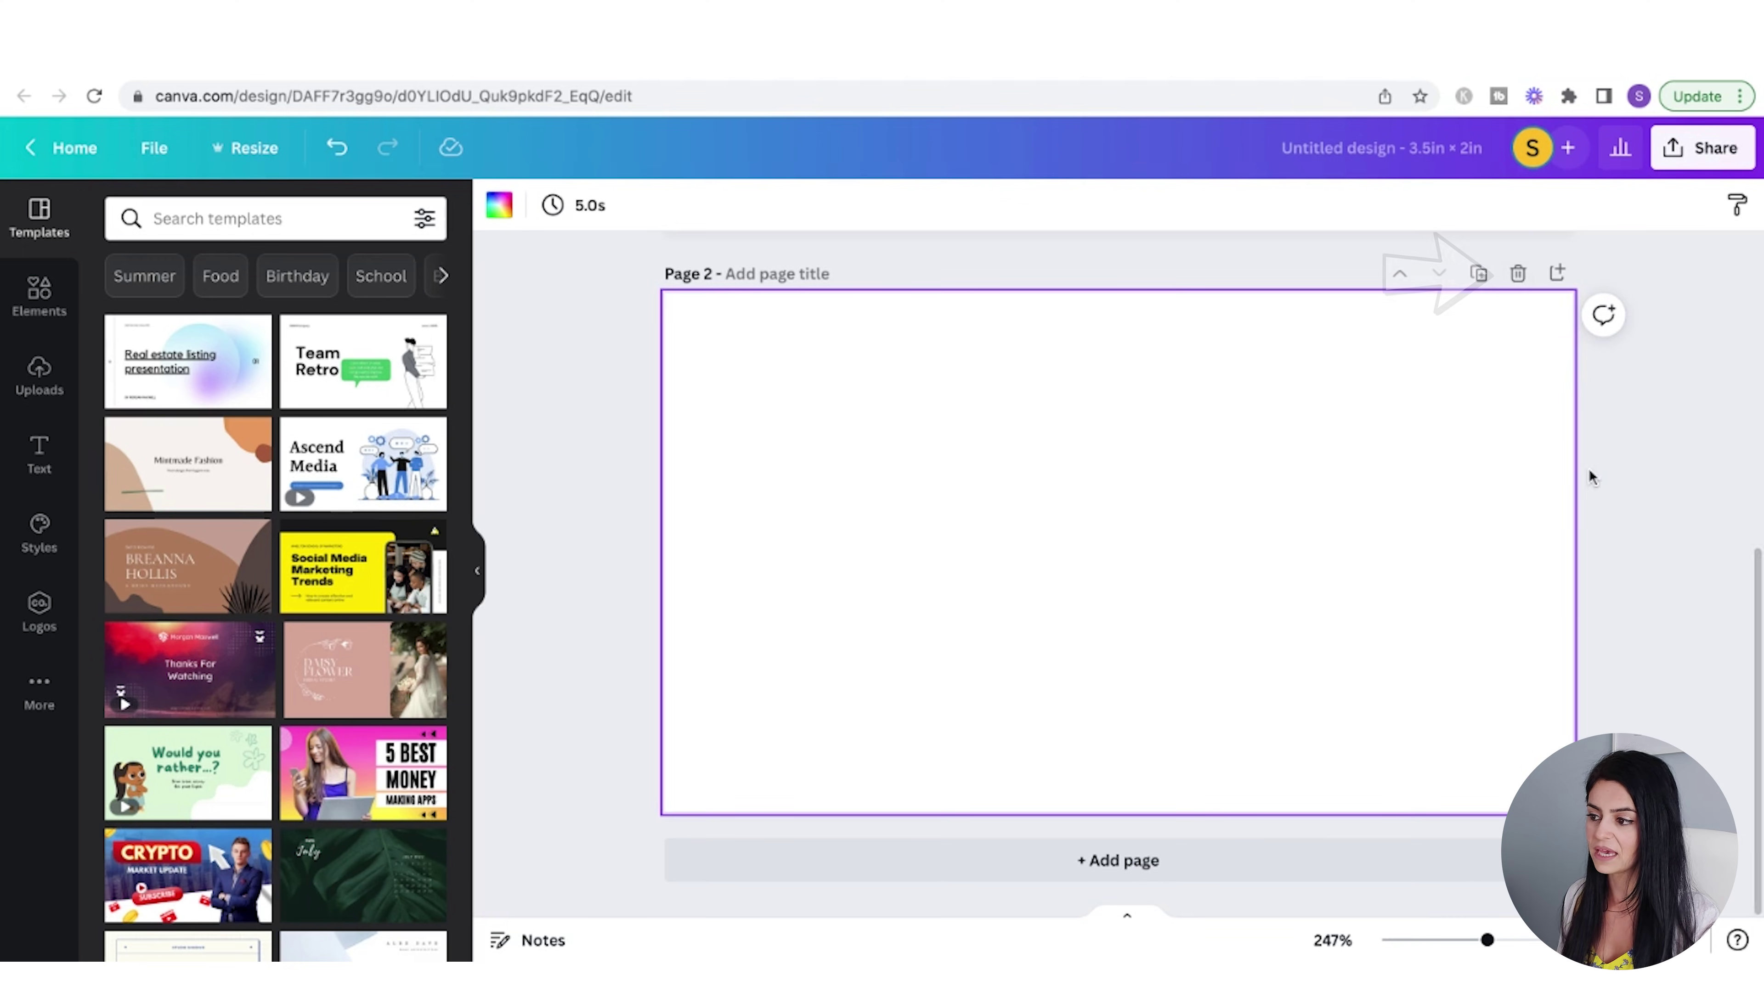
scroll(1589, 476, up, 5)
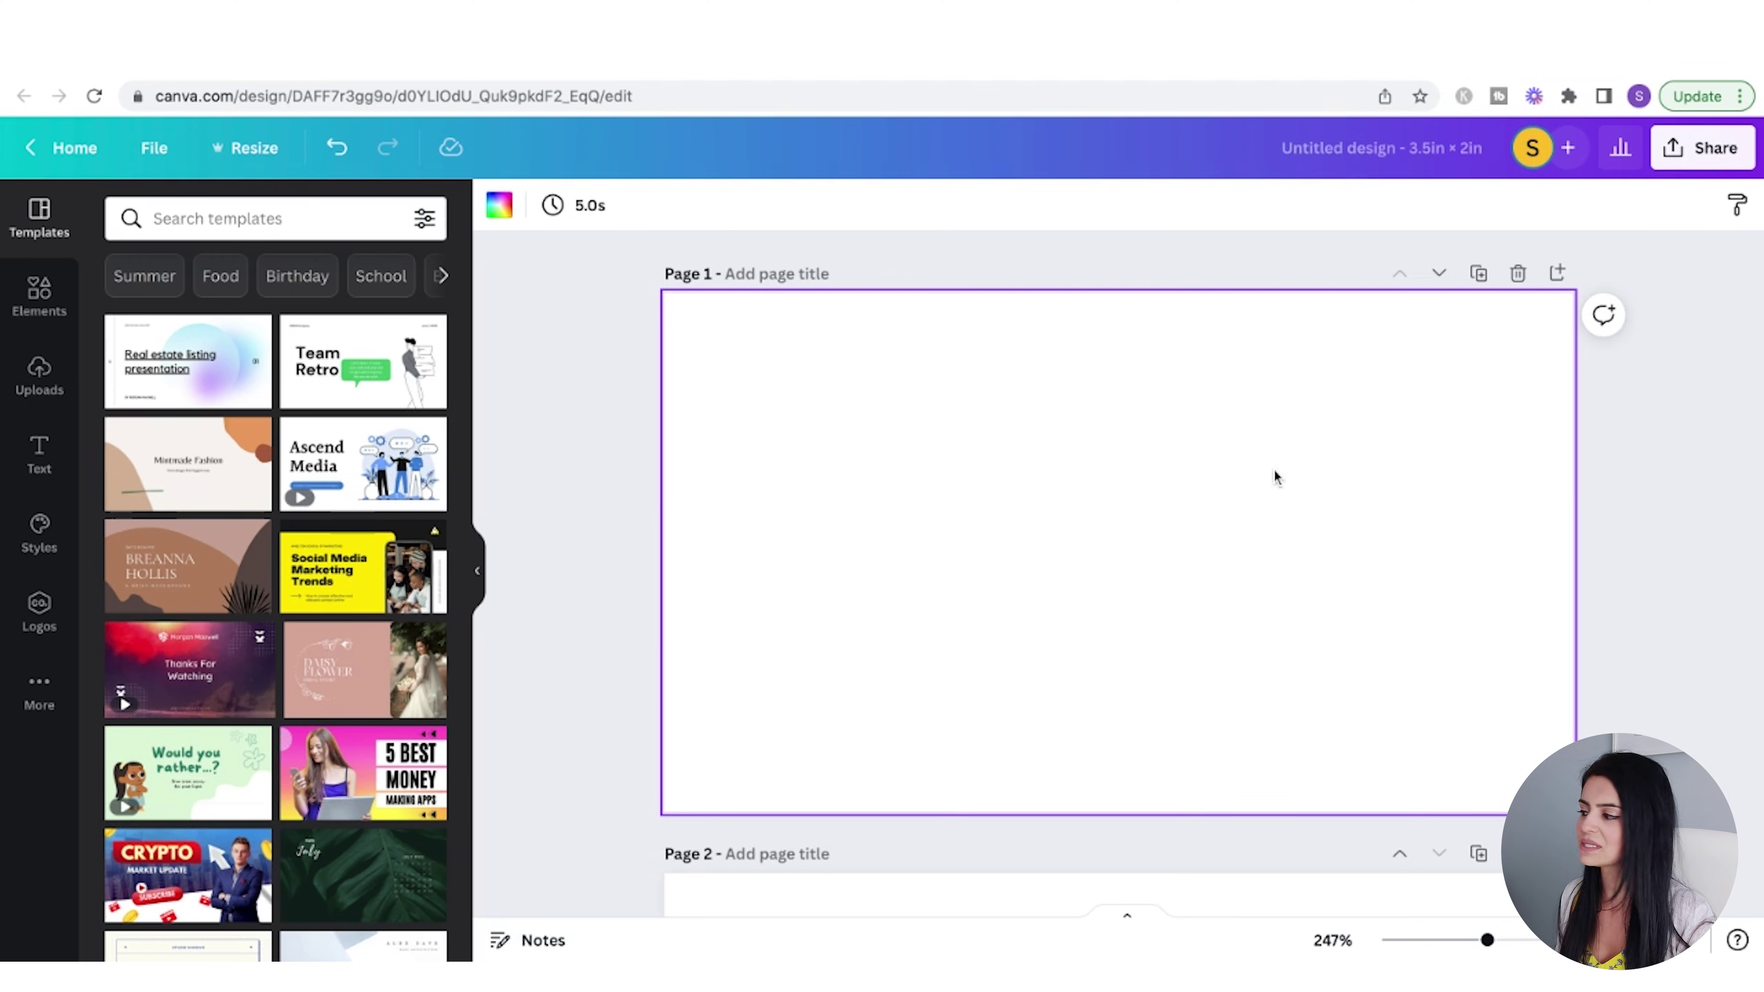
click(39, 457)
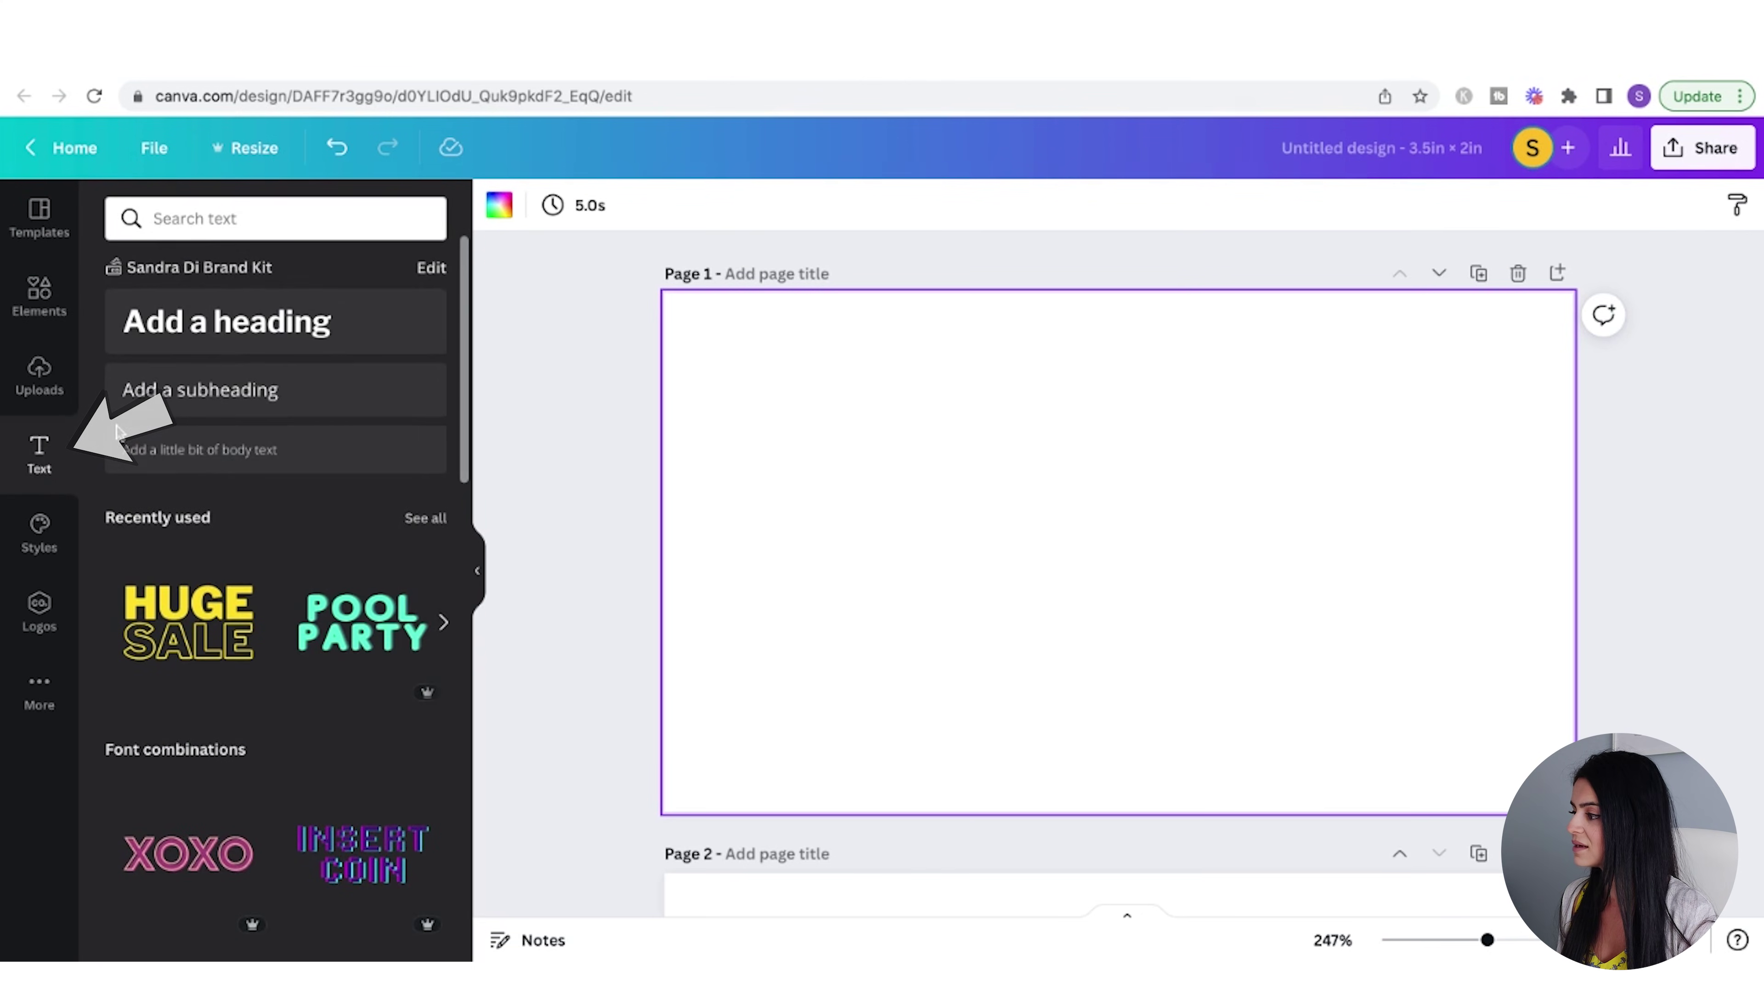
click(308, 334)
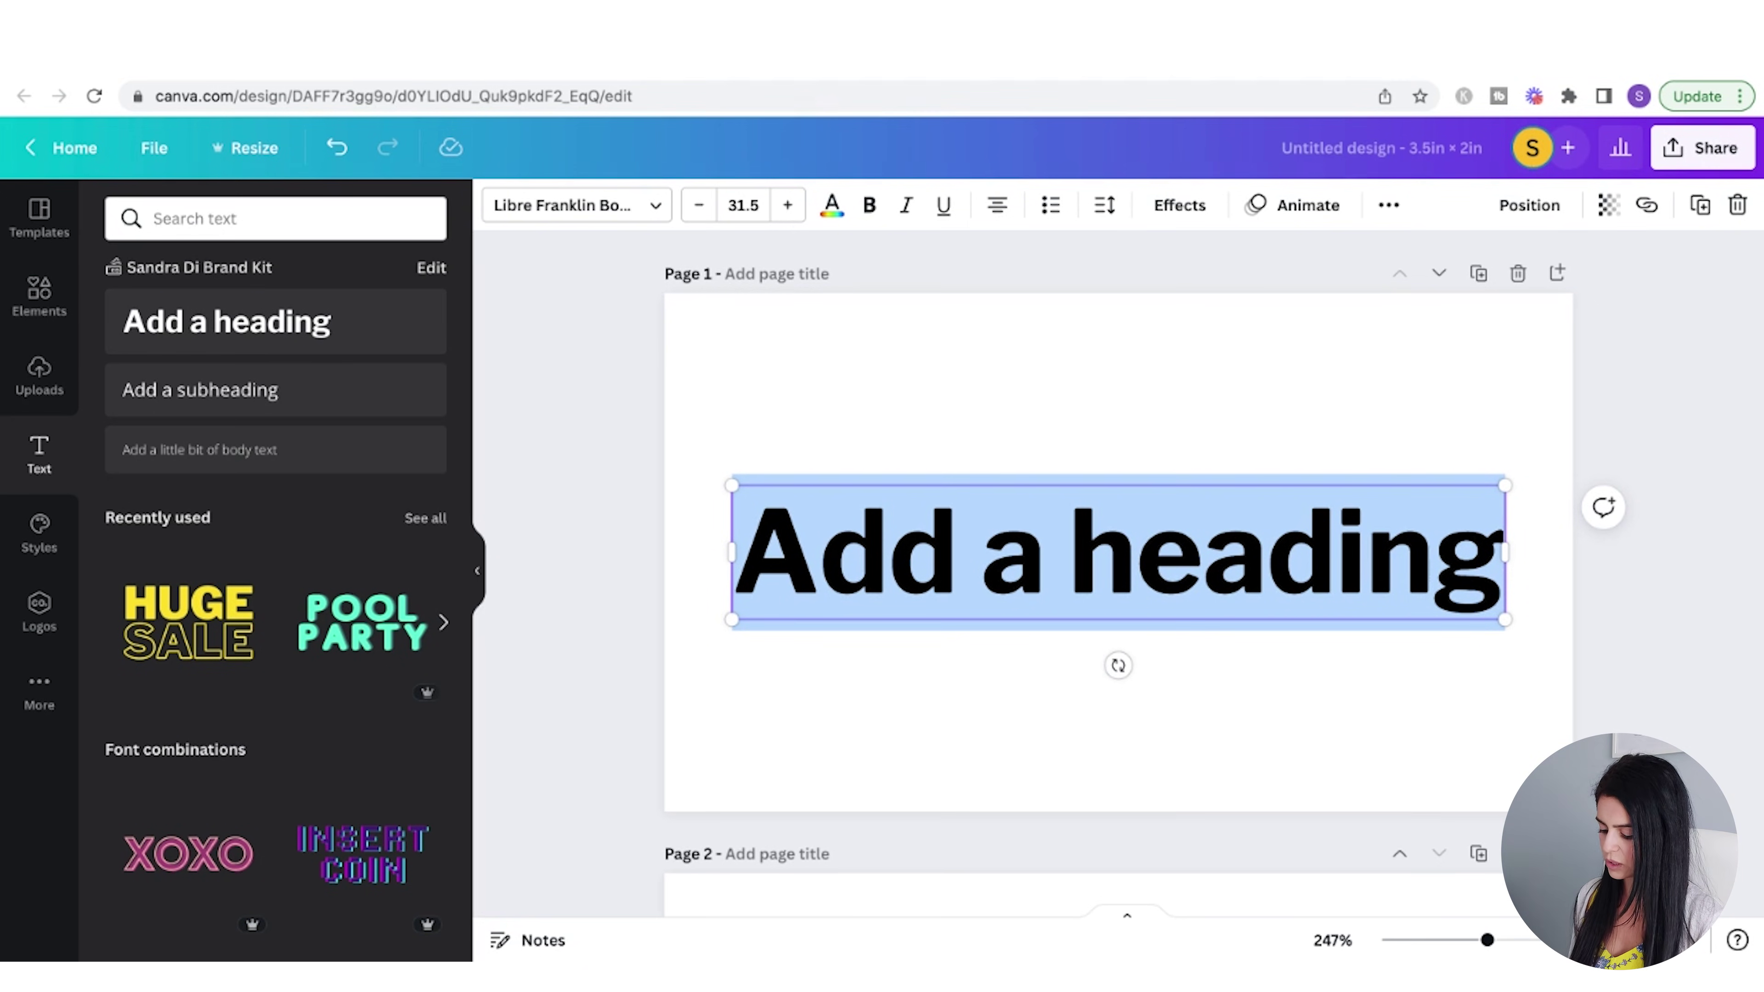
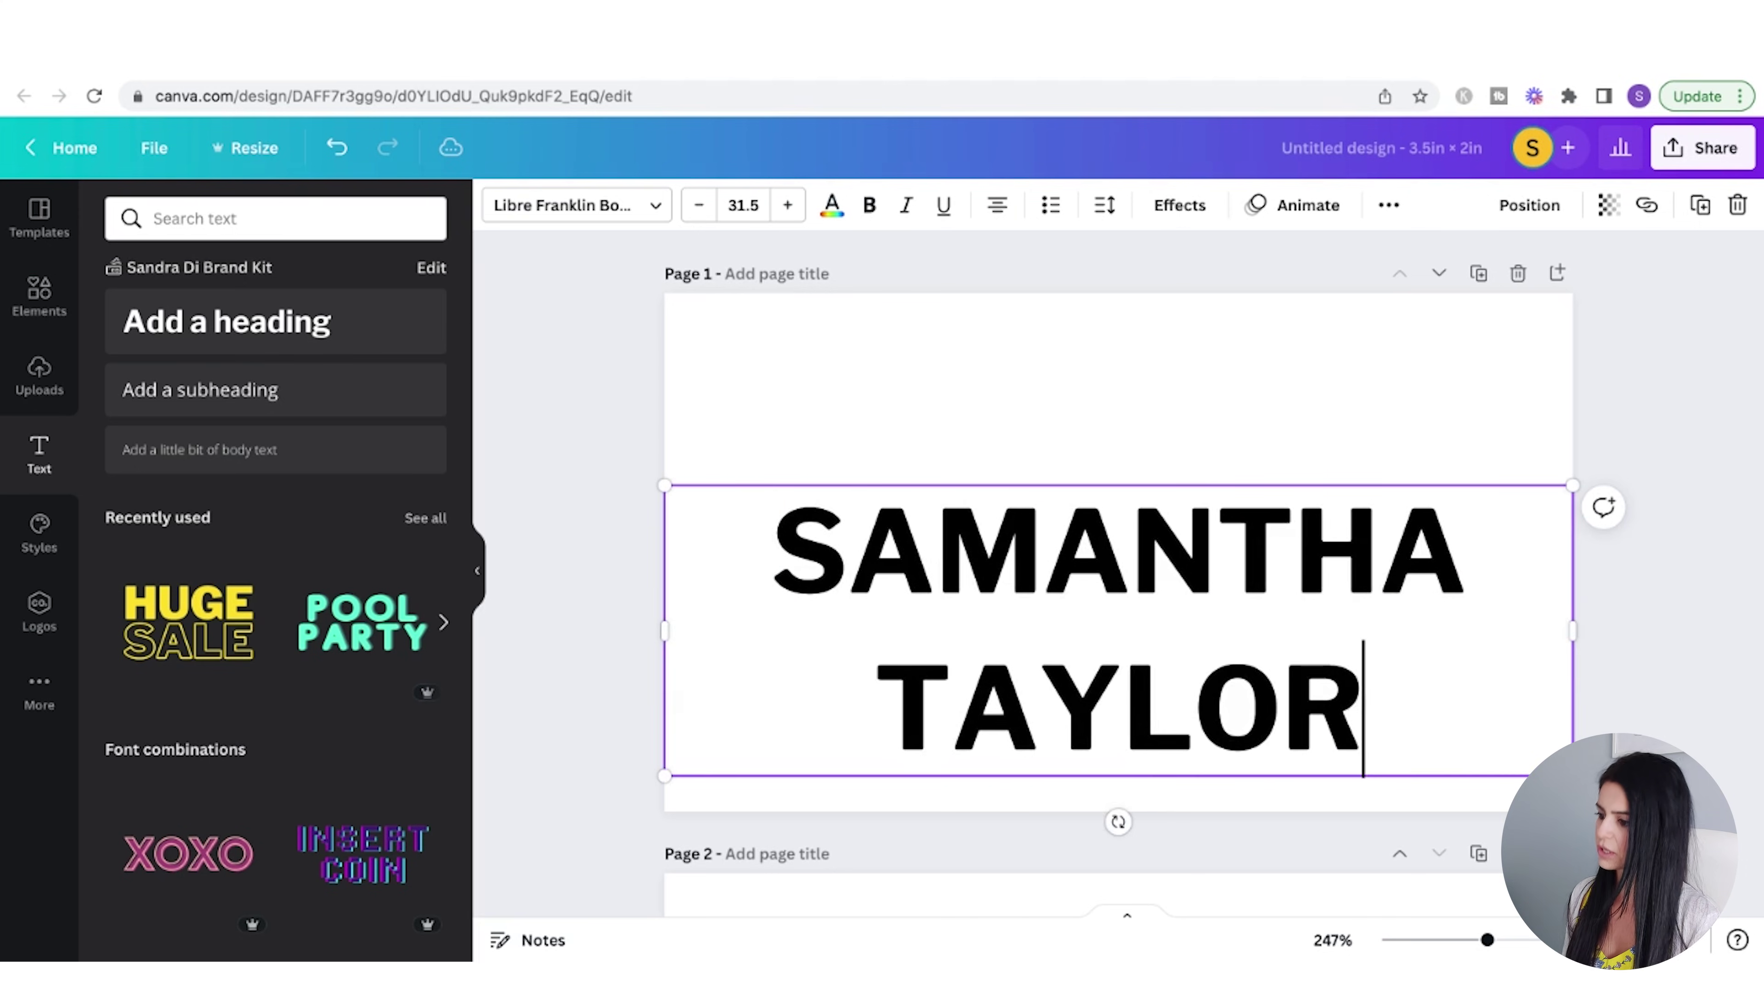
- Set the name heading to Arialle size 18 and centre it near the top
click(597, 209)
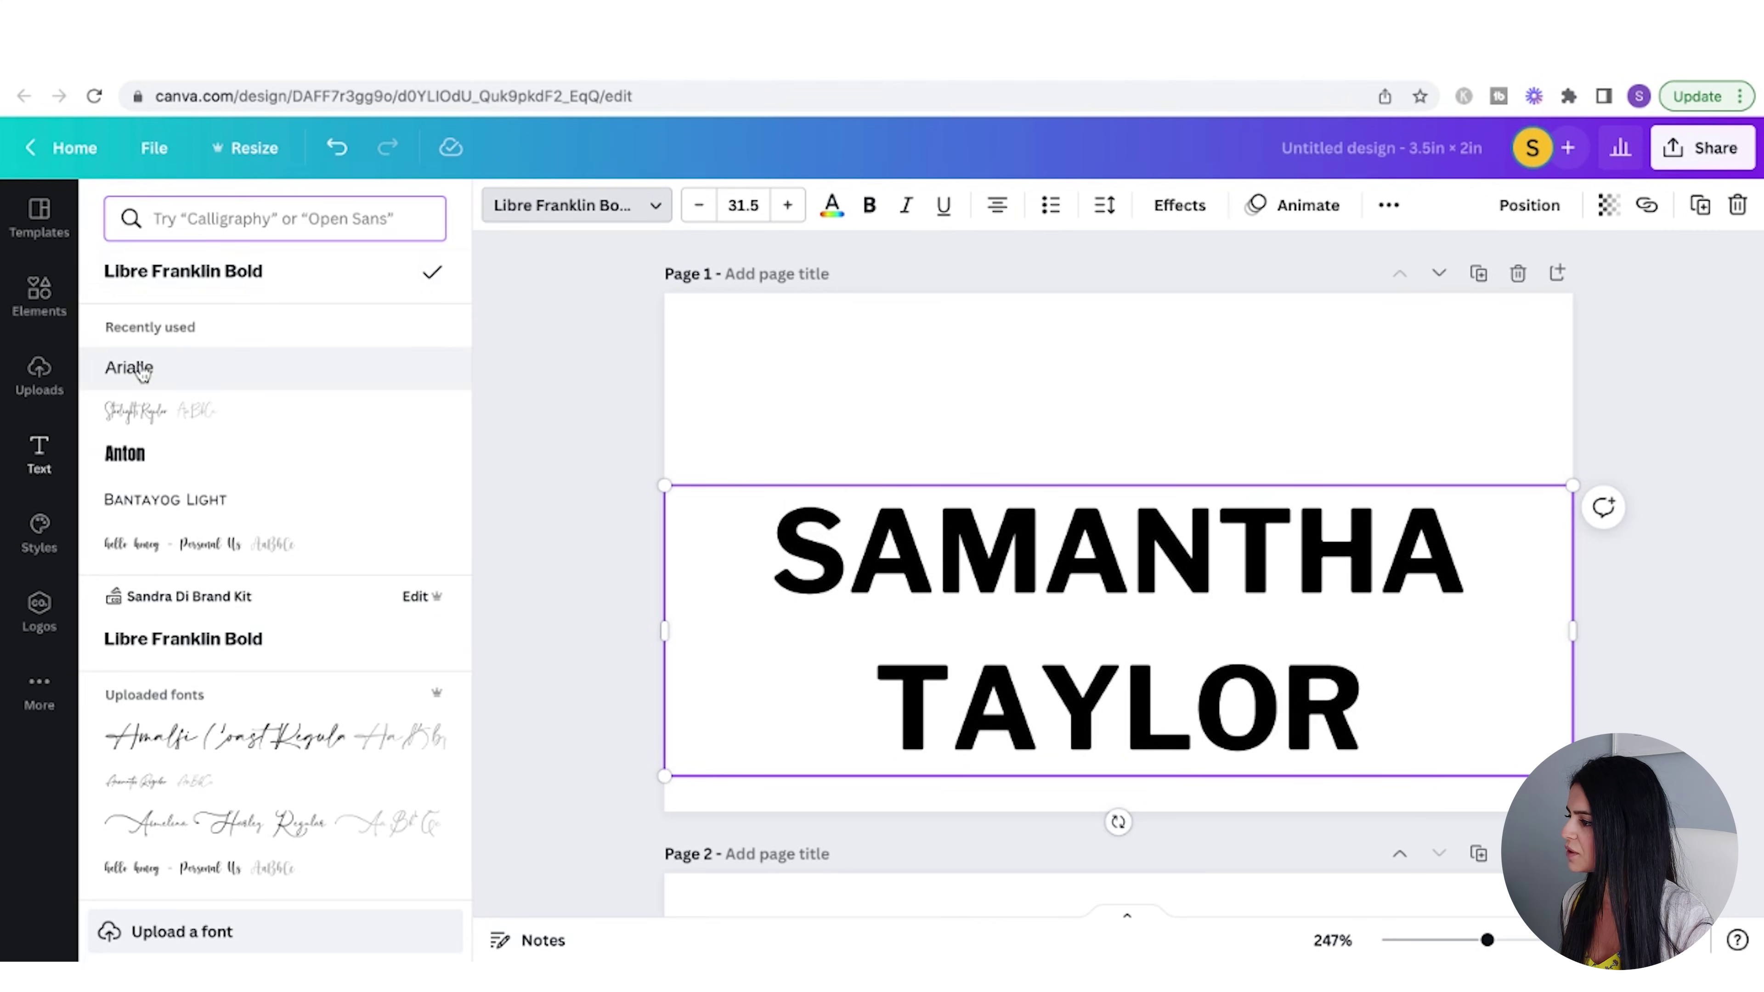
click(755, 205)
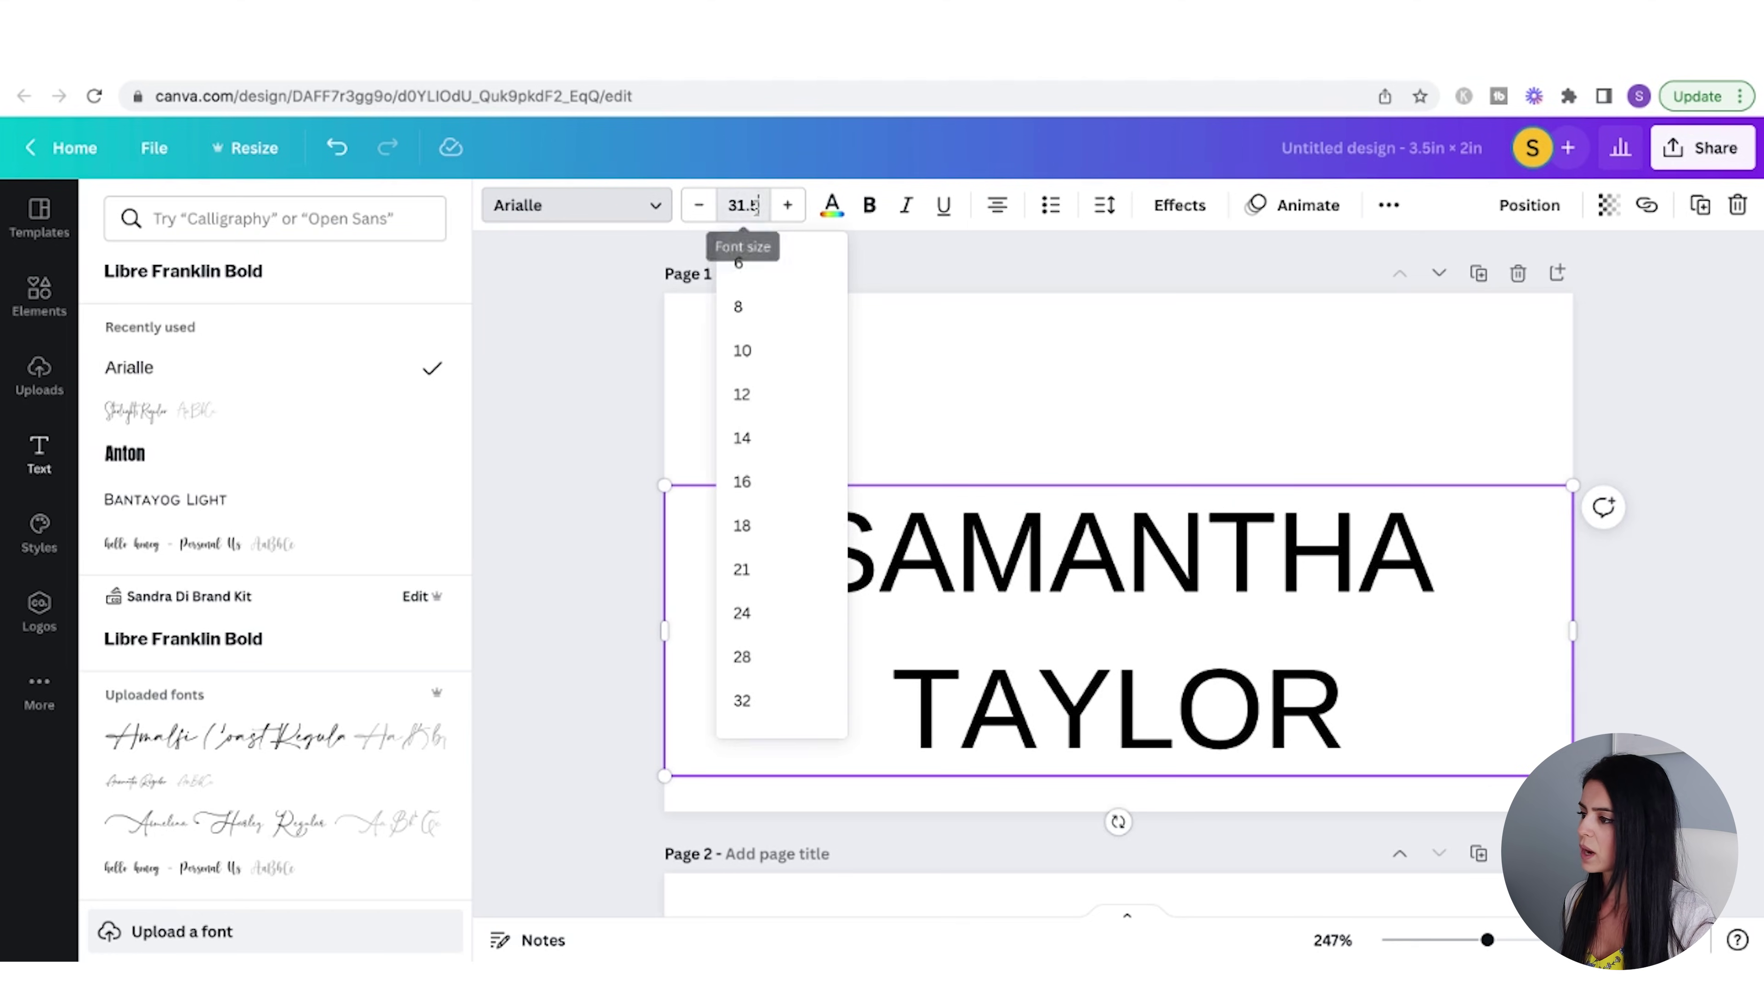
click(754, 539)
click(1214, 518)
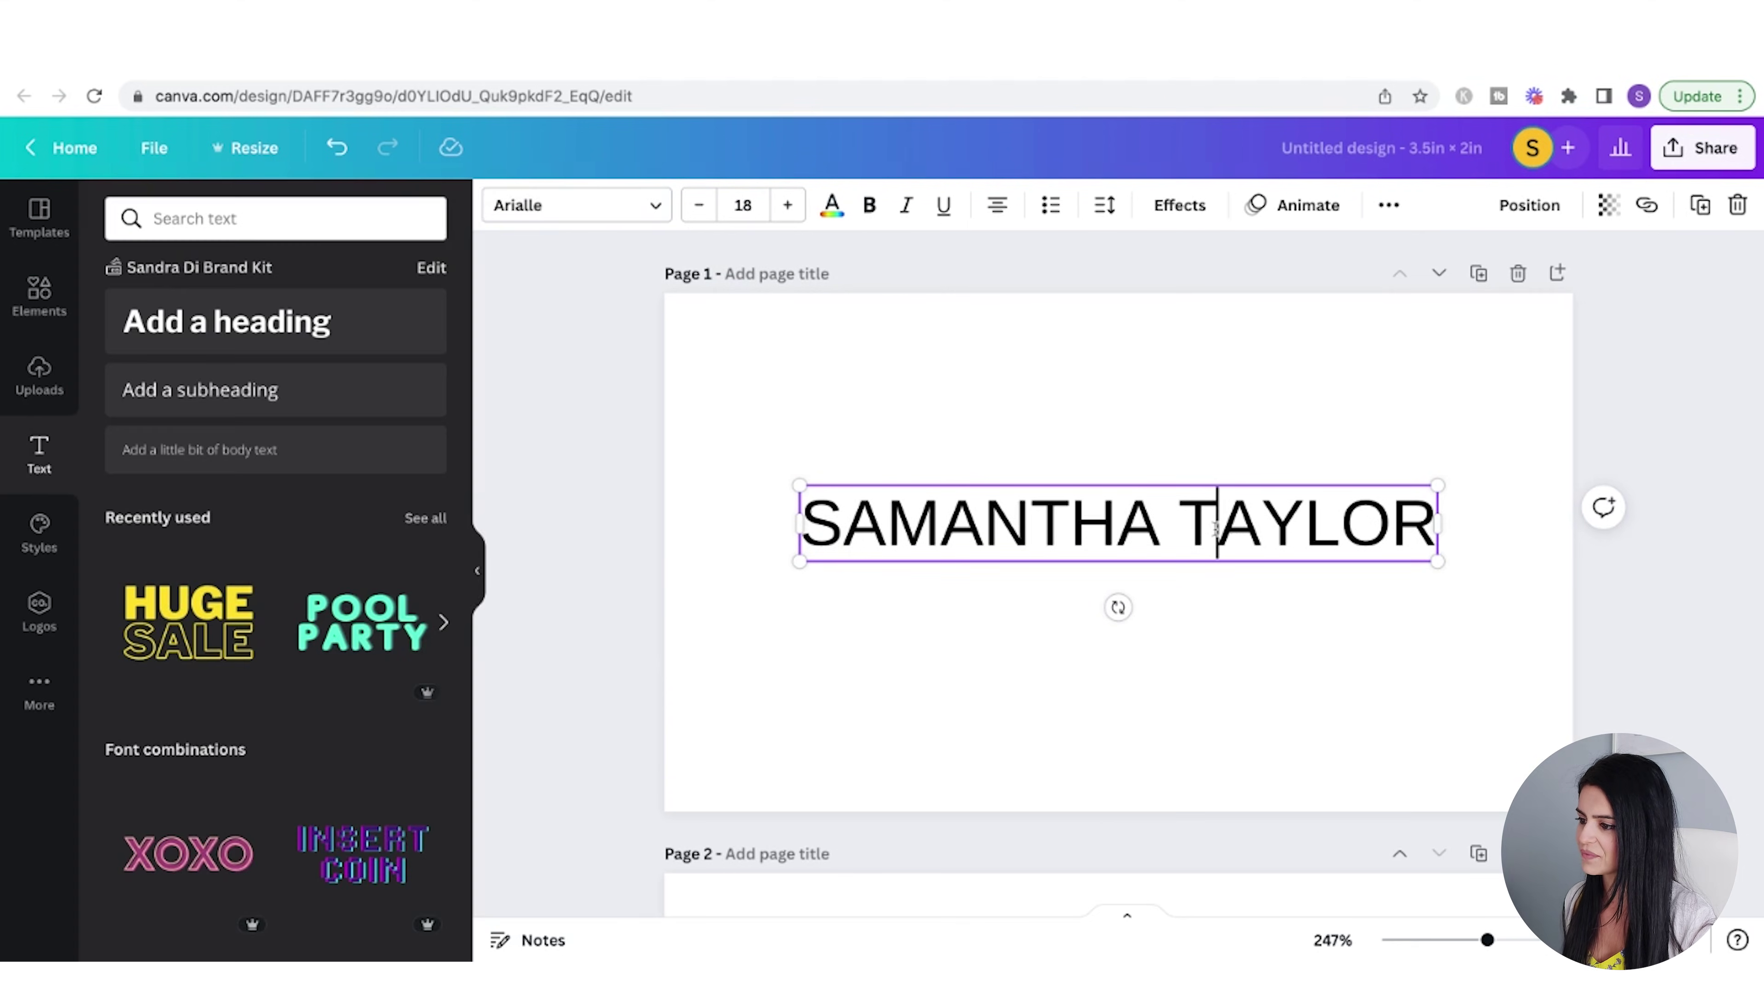
drag(1266, 508, 1243, 410)
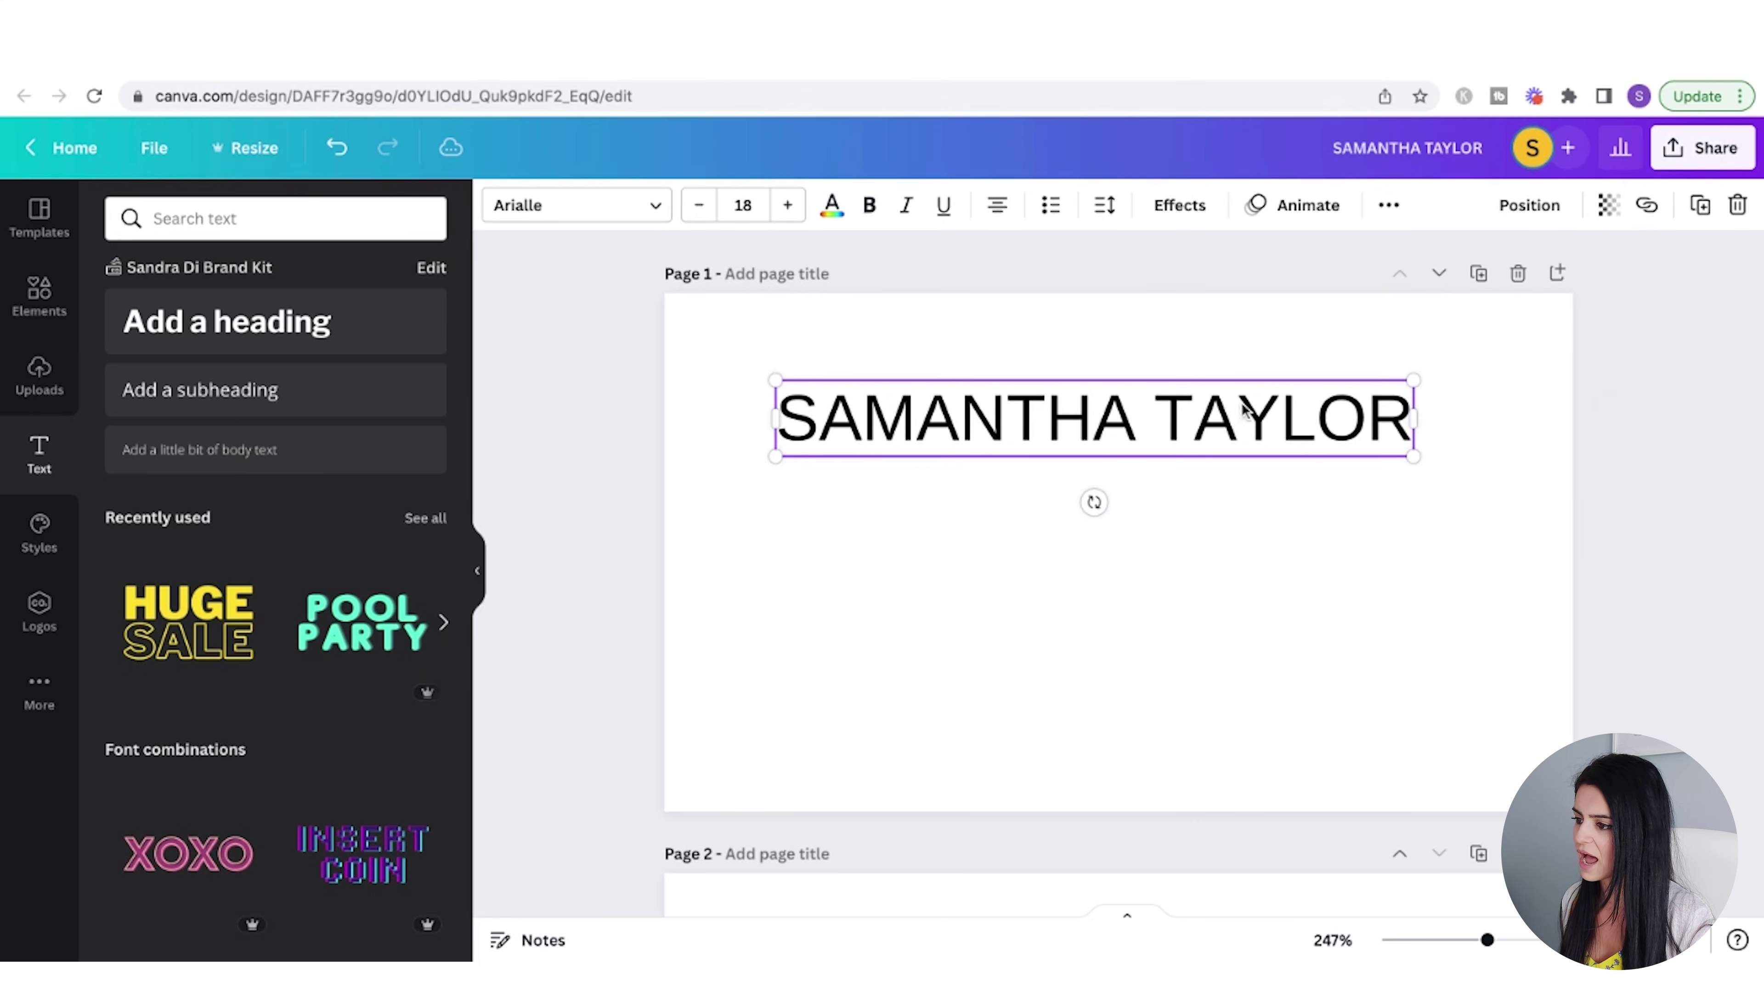
click(1529, 205)
click(1458, 415)
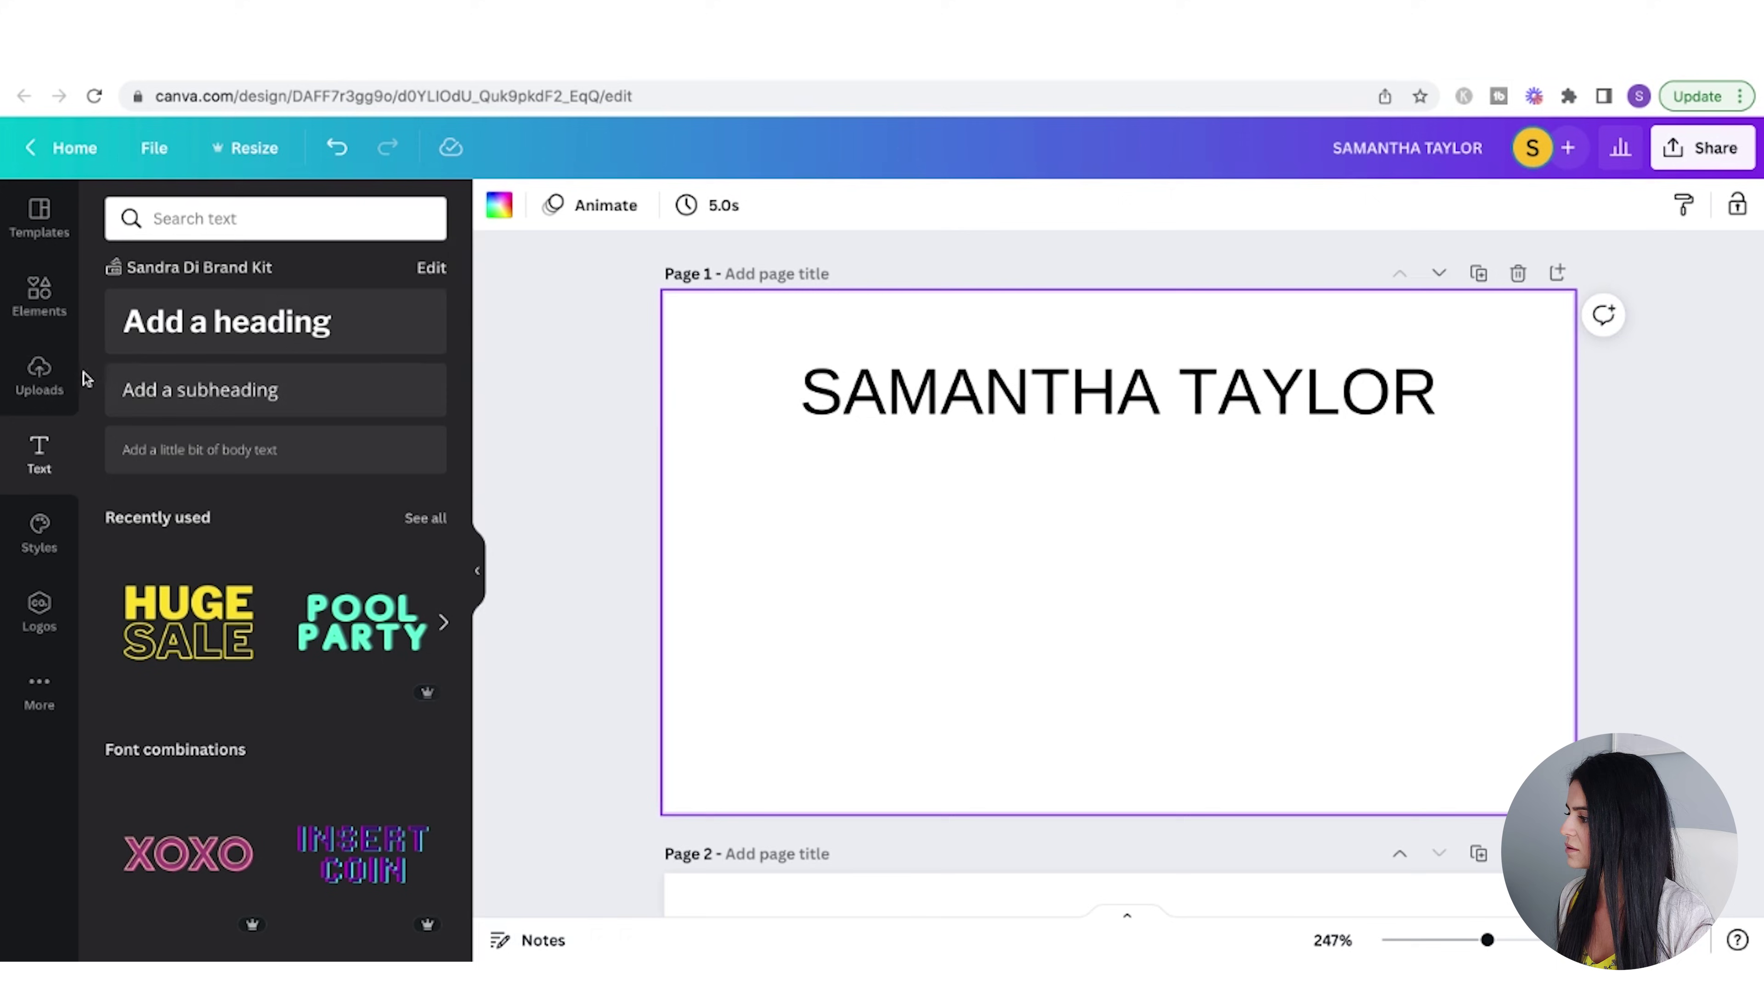
- Add a 'wedding photographer' subheading under the name and make it uppercase
click(231, 390)
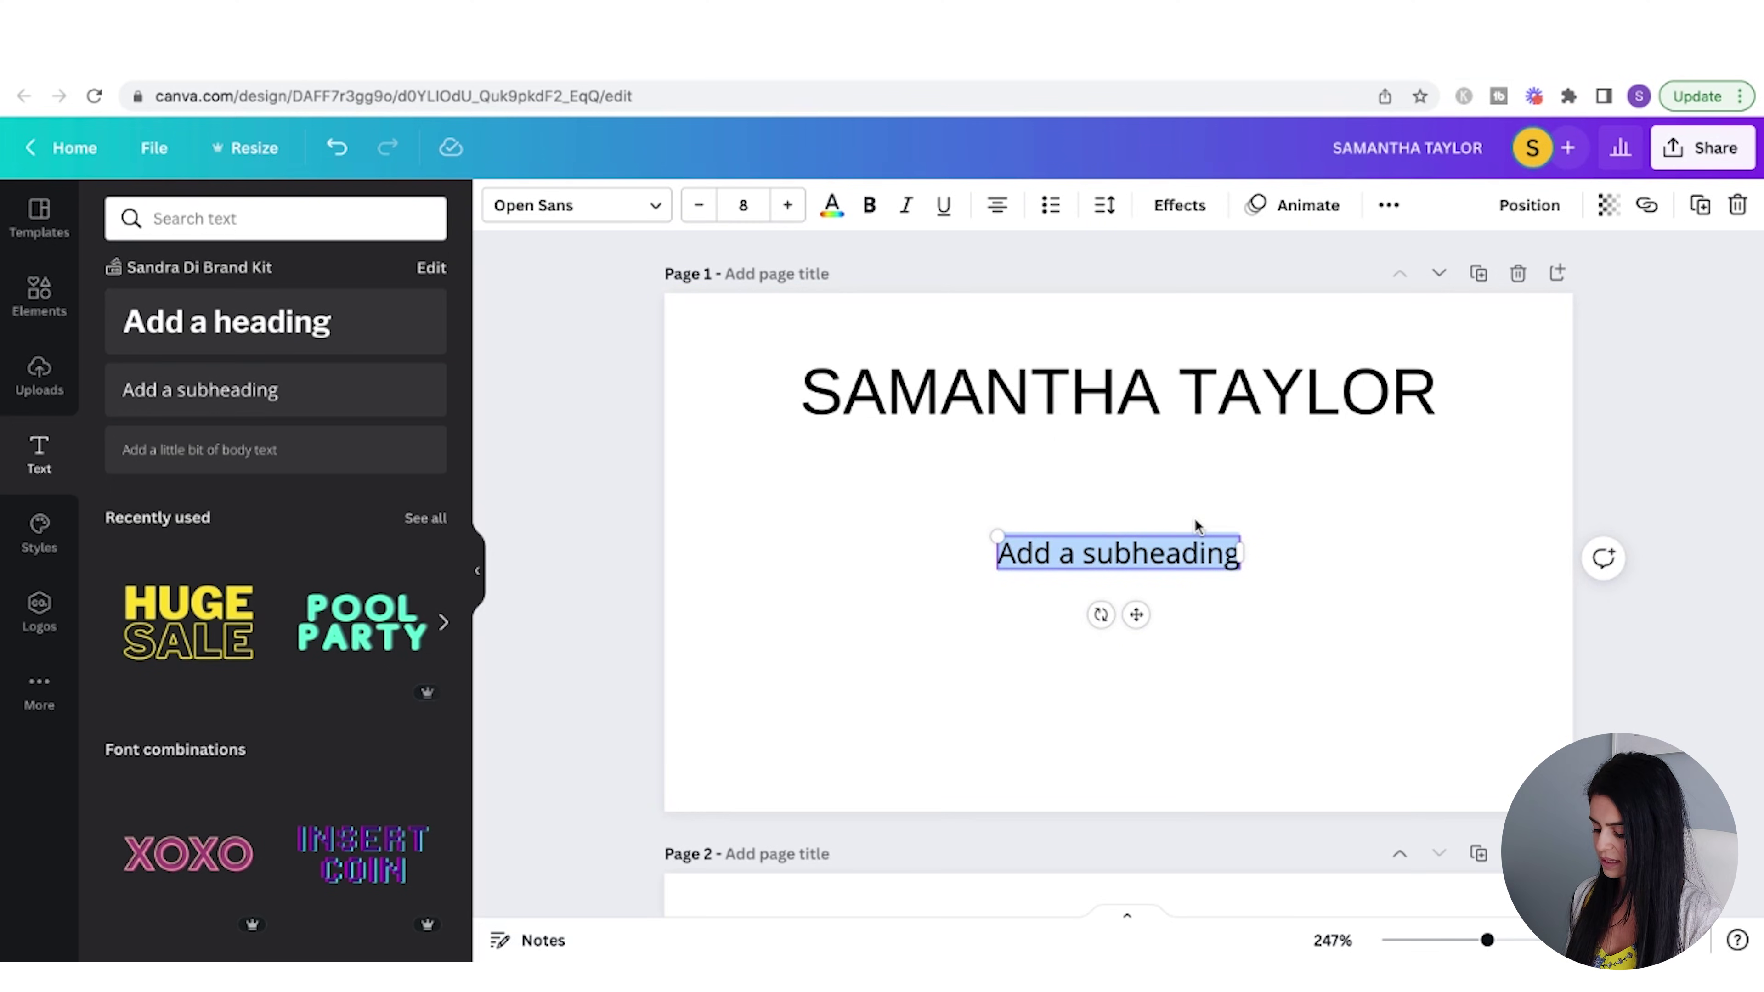
text(wedding photographer)
click(1314, 571)
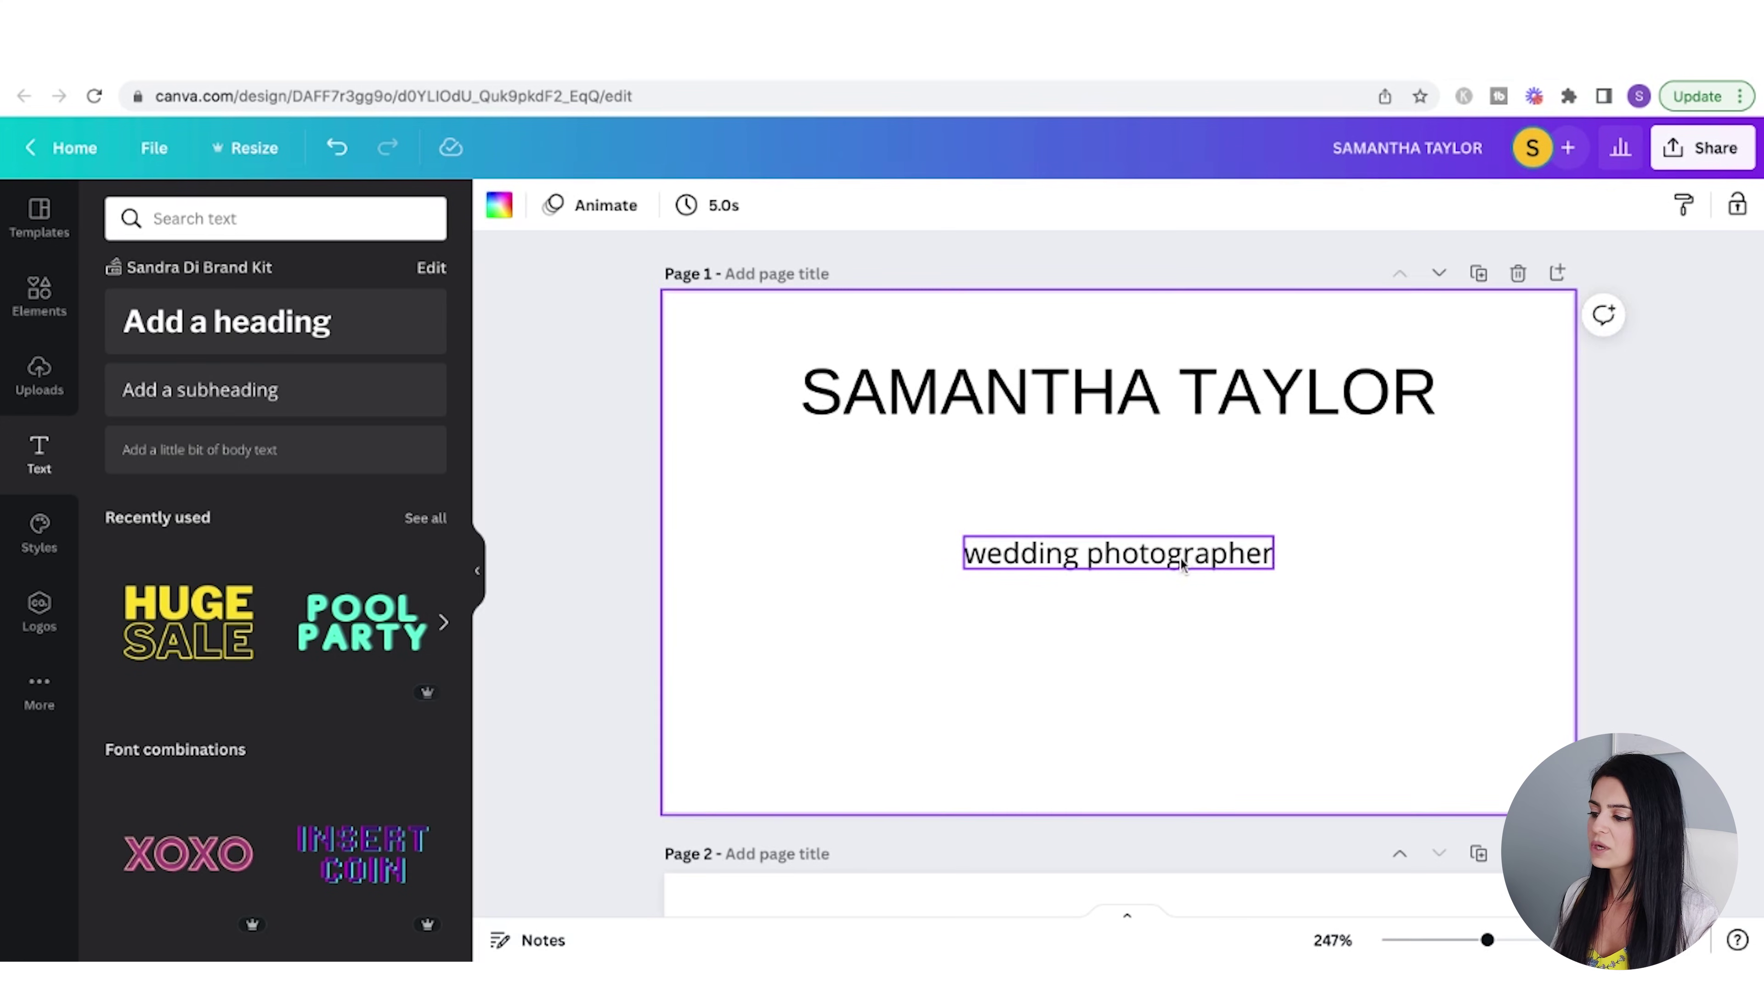
drag(1184, 565, 1183, 474)
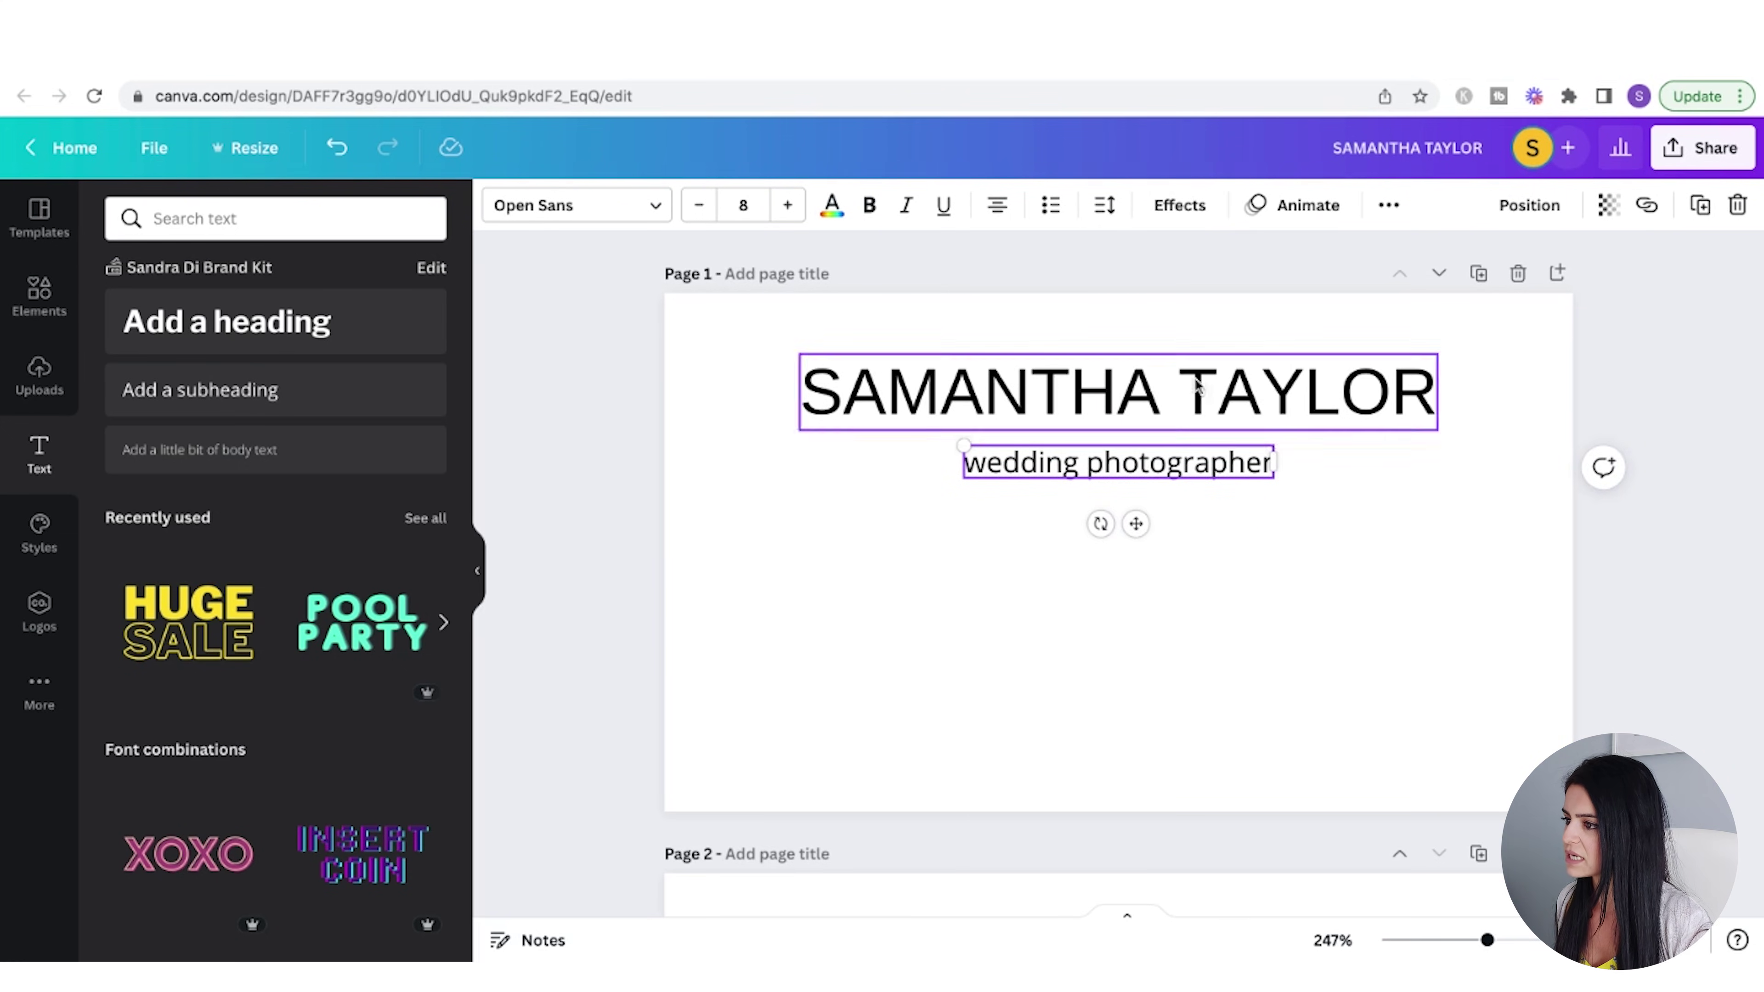
click(1389, 205)
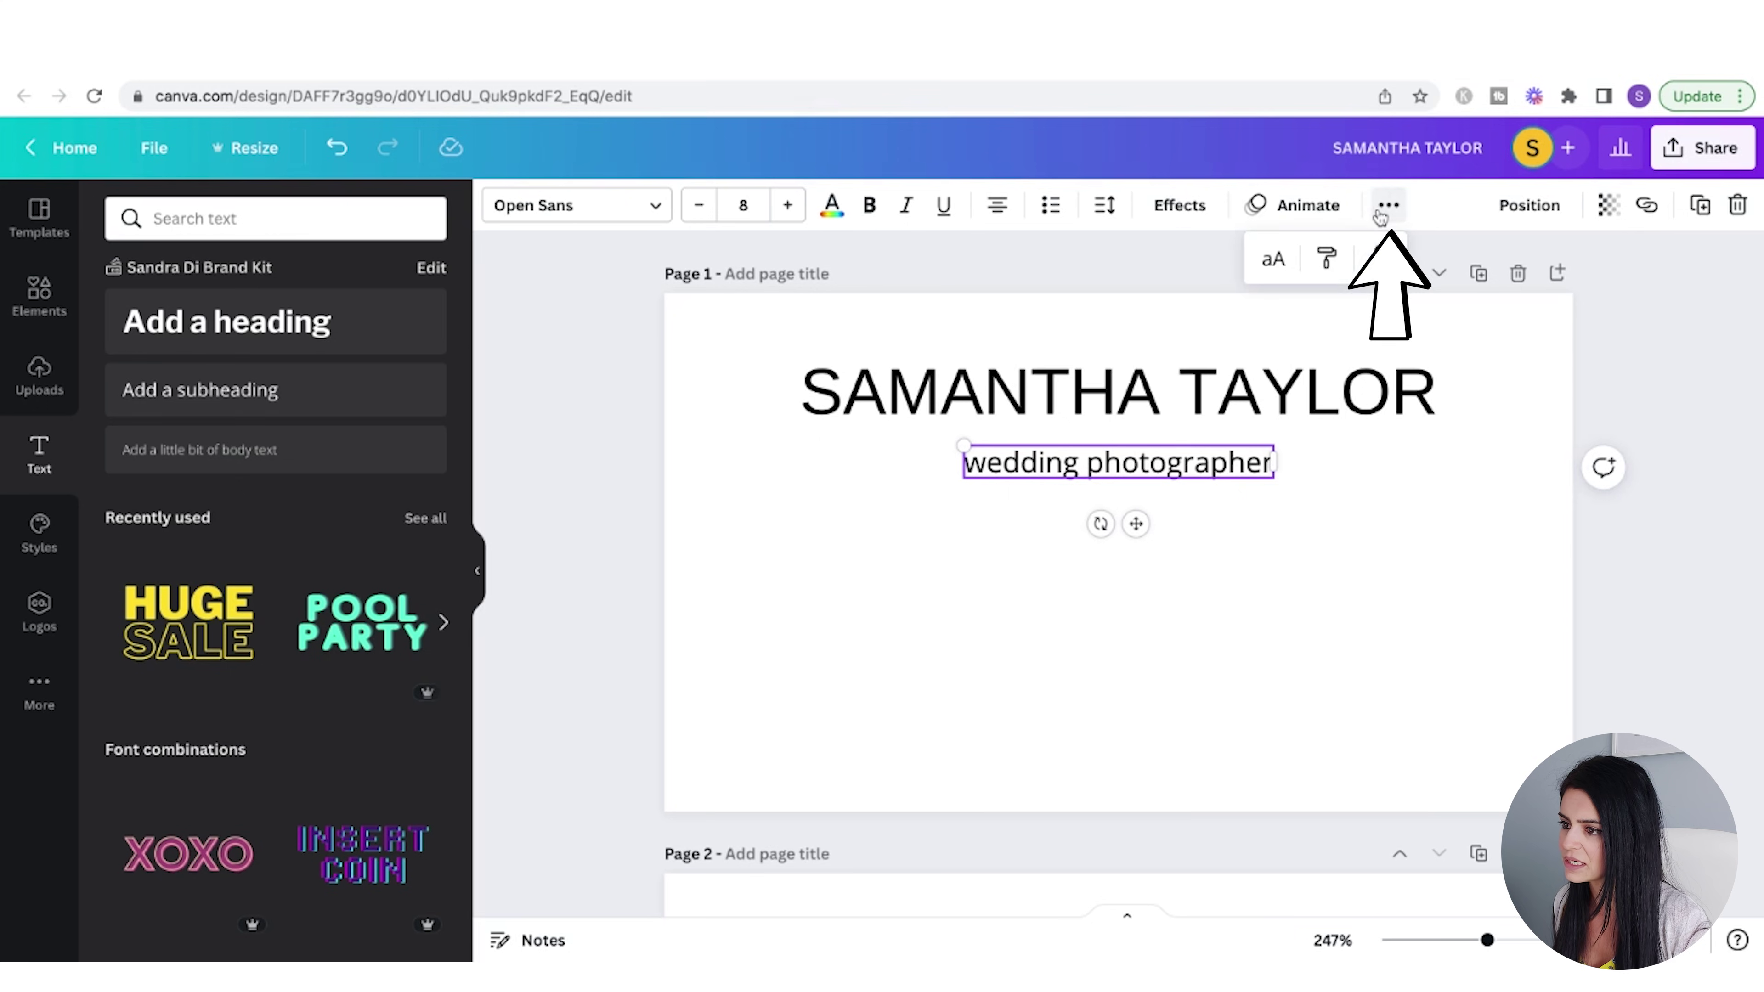
click(1274, 261)
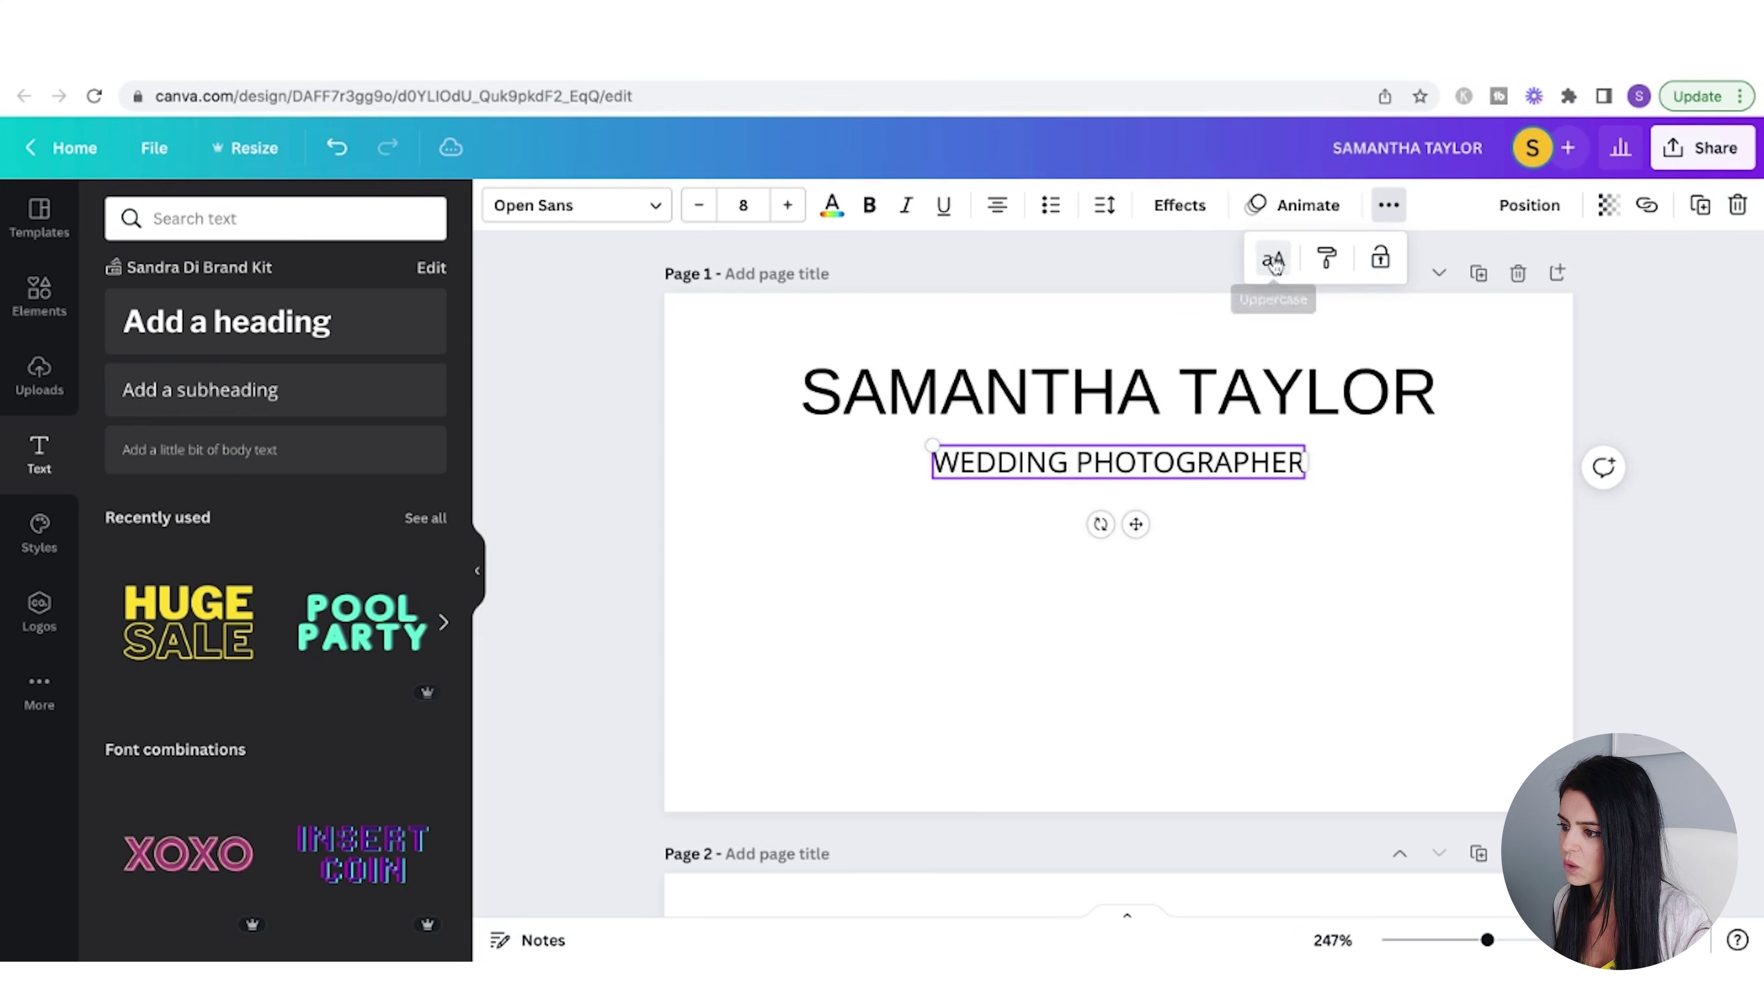
click(1381, 547)
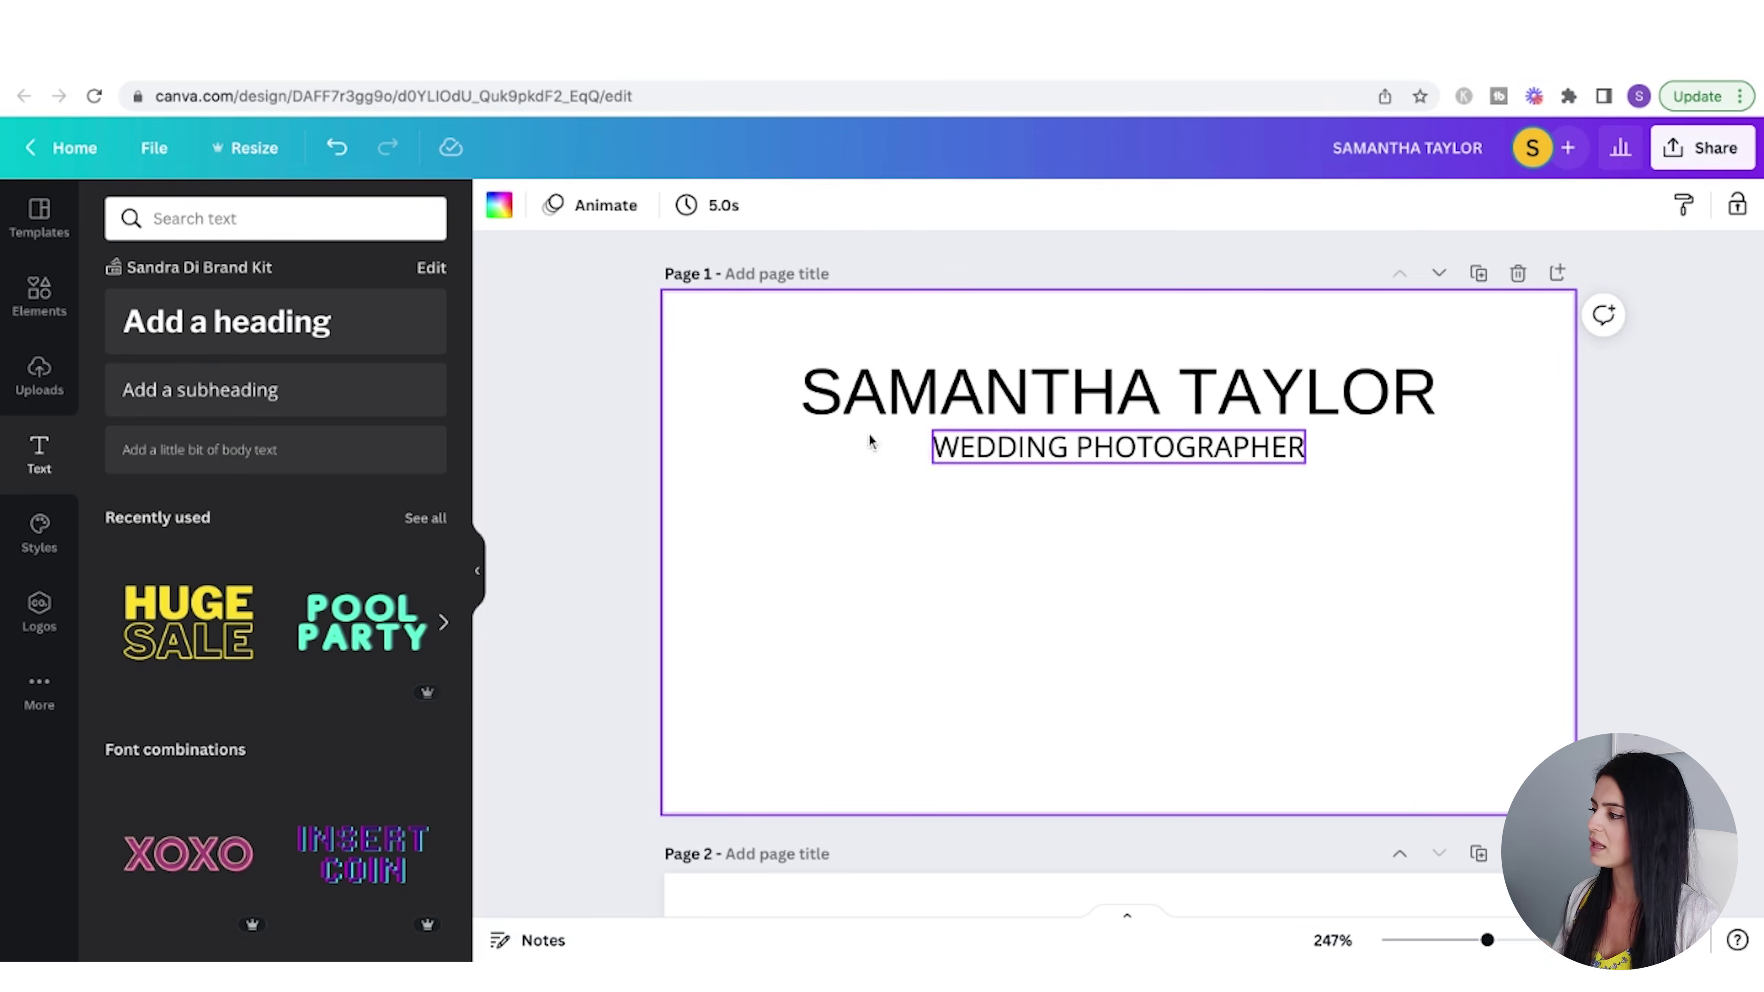
click(35, 304)
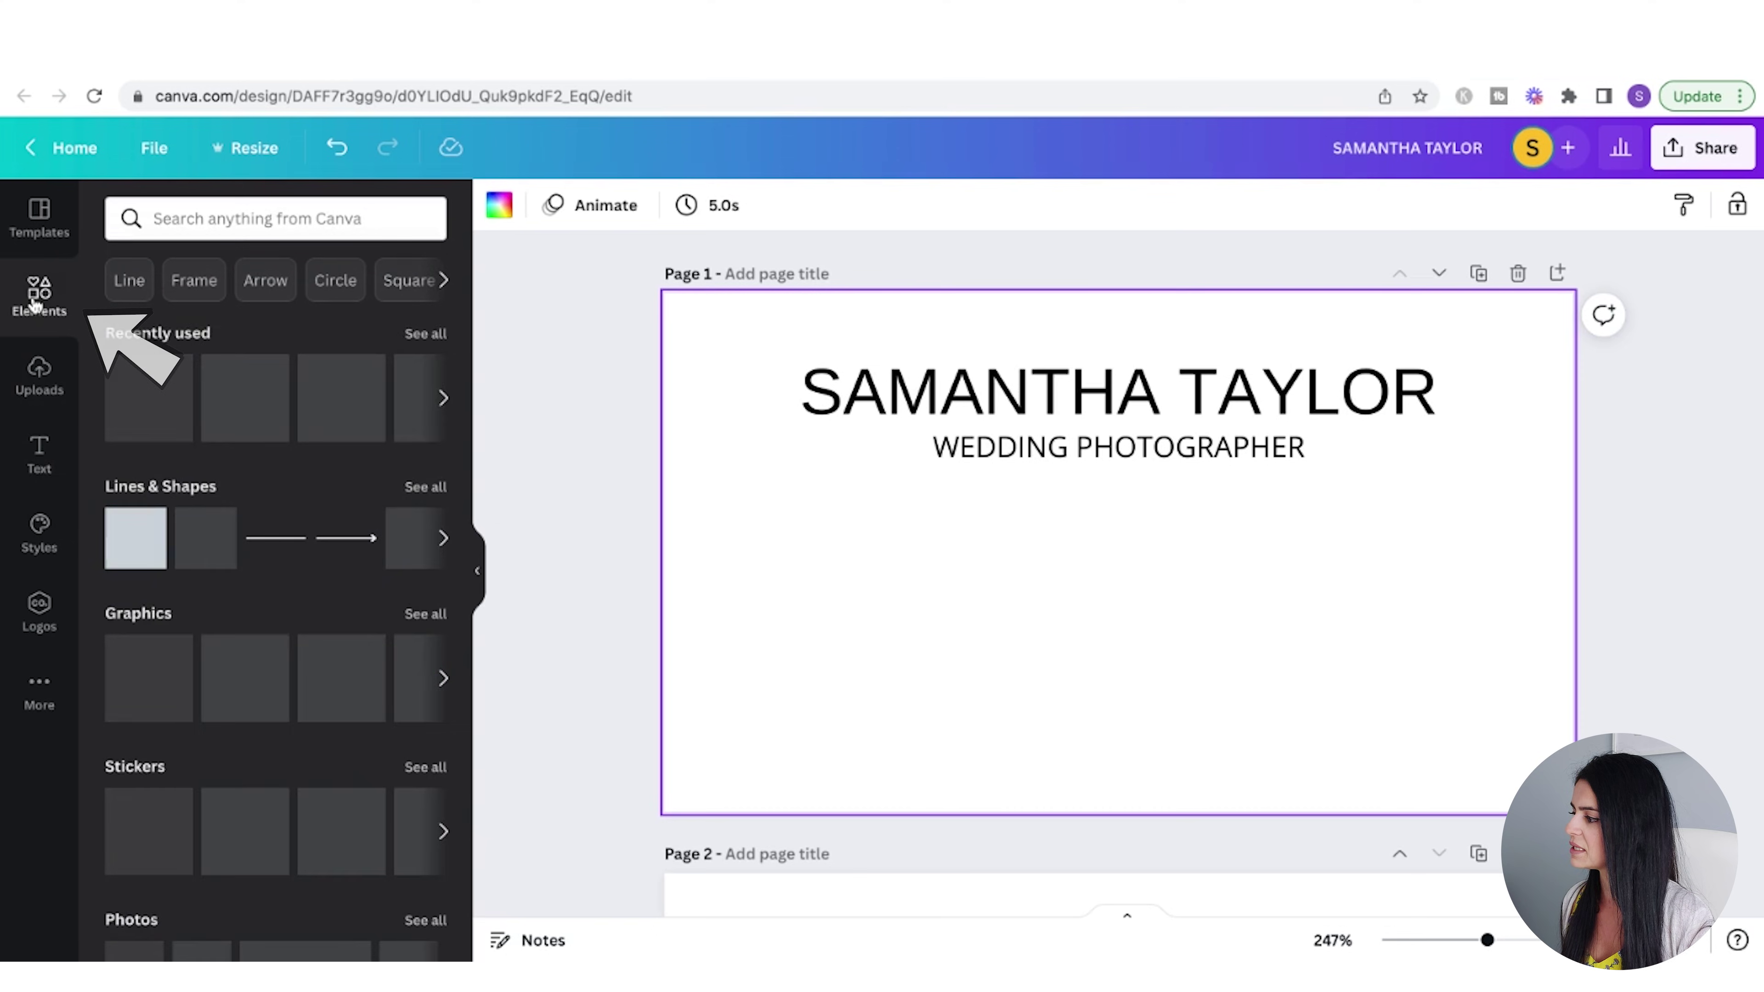
- Add a straight line under the subtitle and thin it to weight 1
click(265, 539)
key(shift+Up)
key(shift+Up)
key(shift+Up)
key(shift+Left)
key(shift+Left)
key(shift+Left)
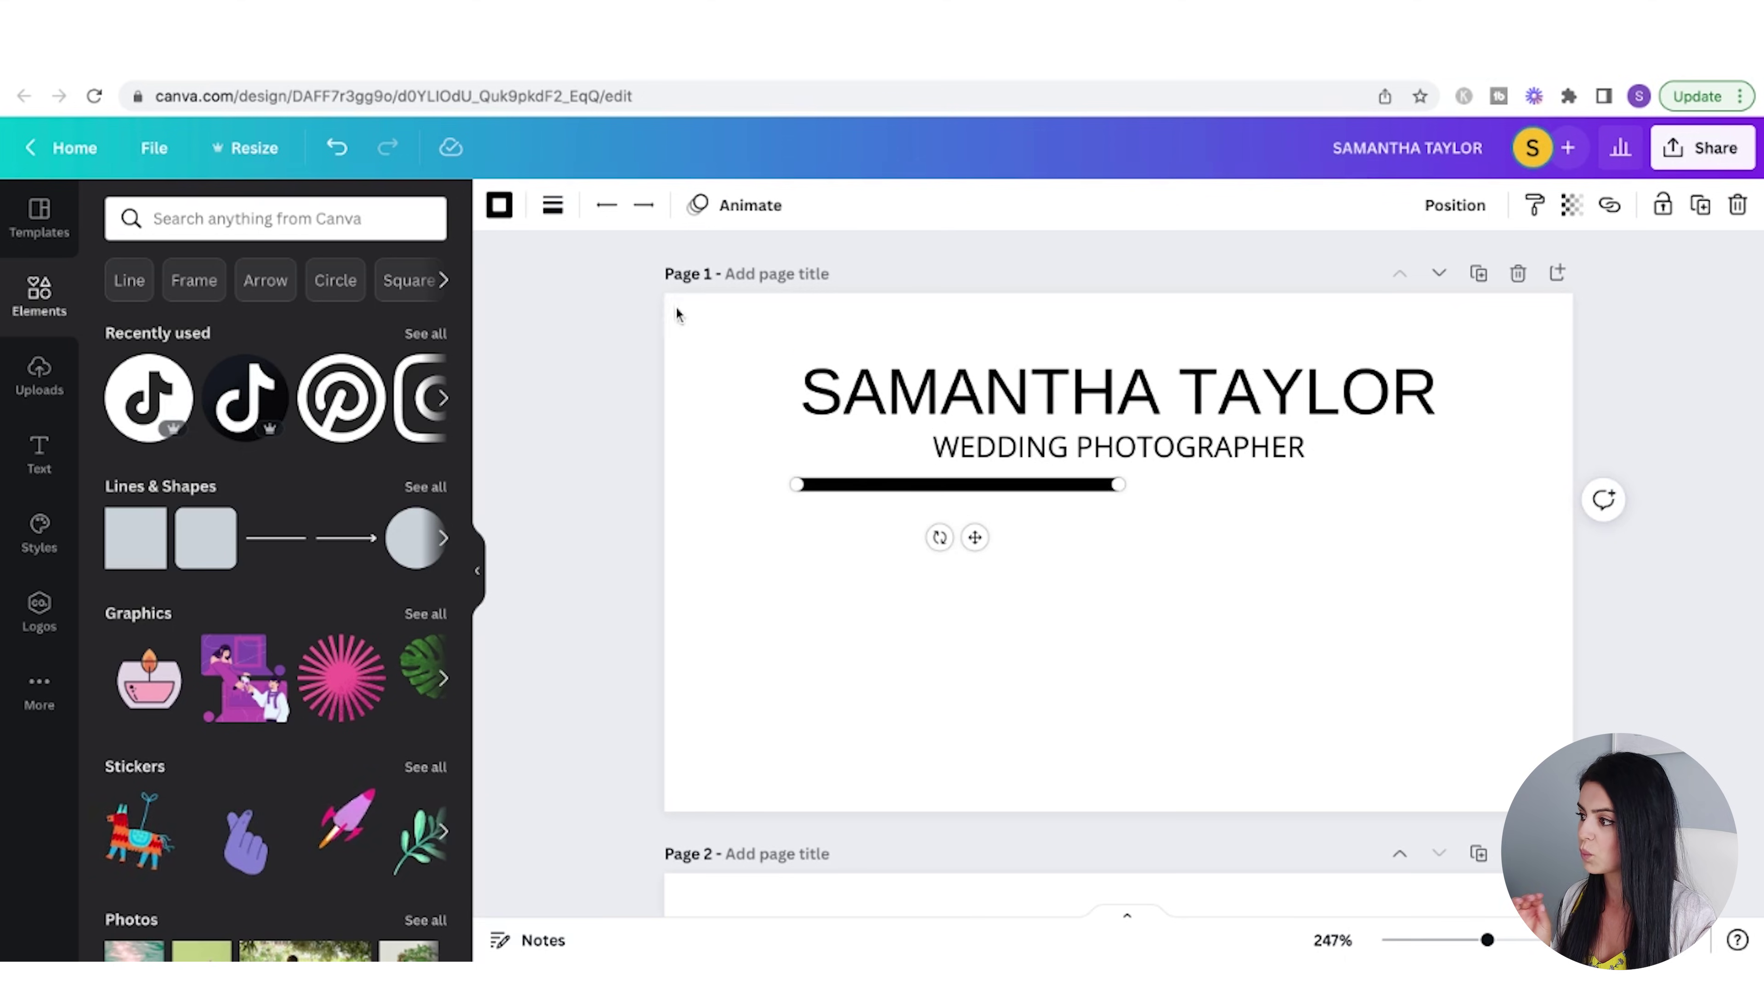
click(554, 209)
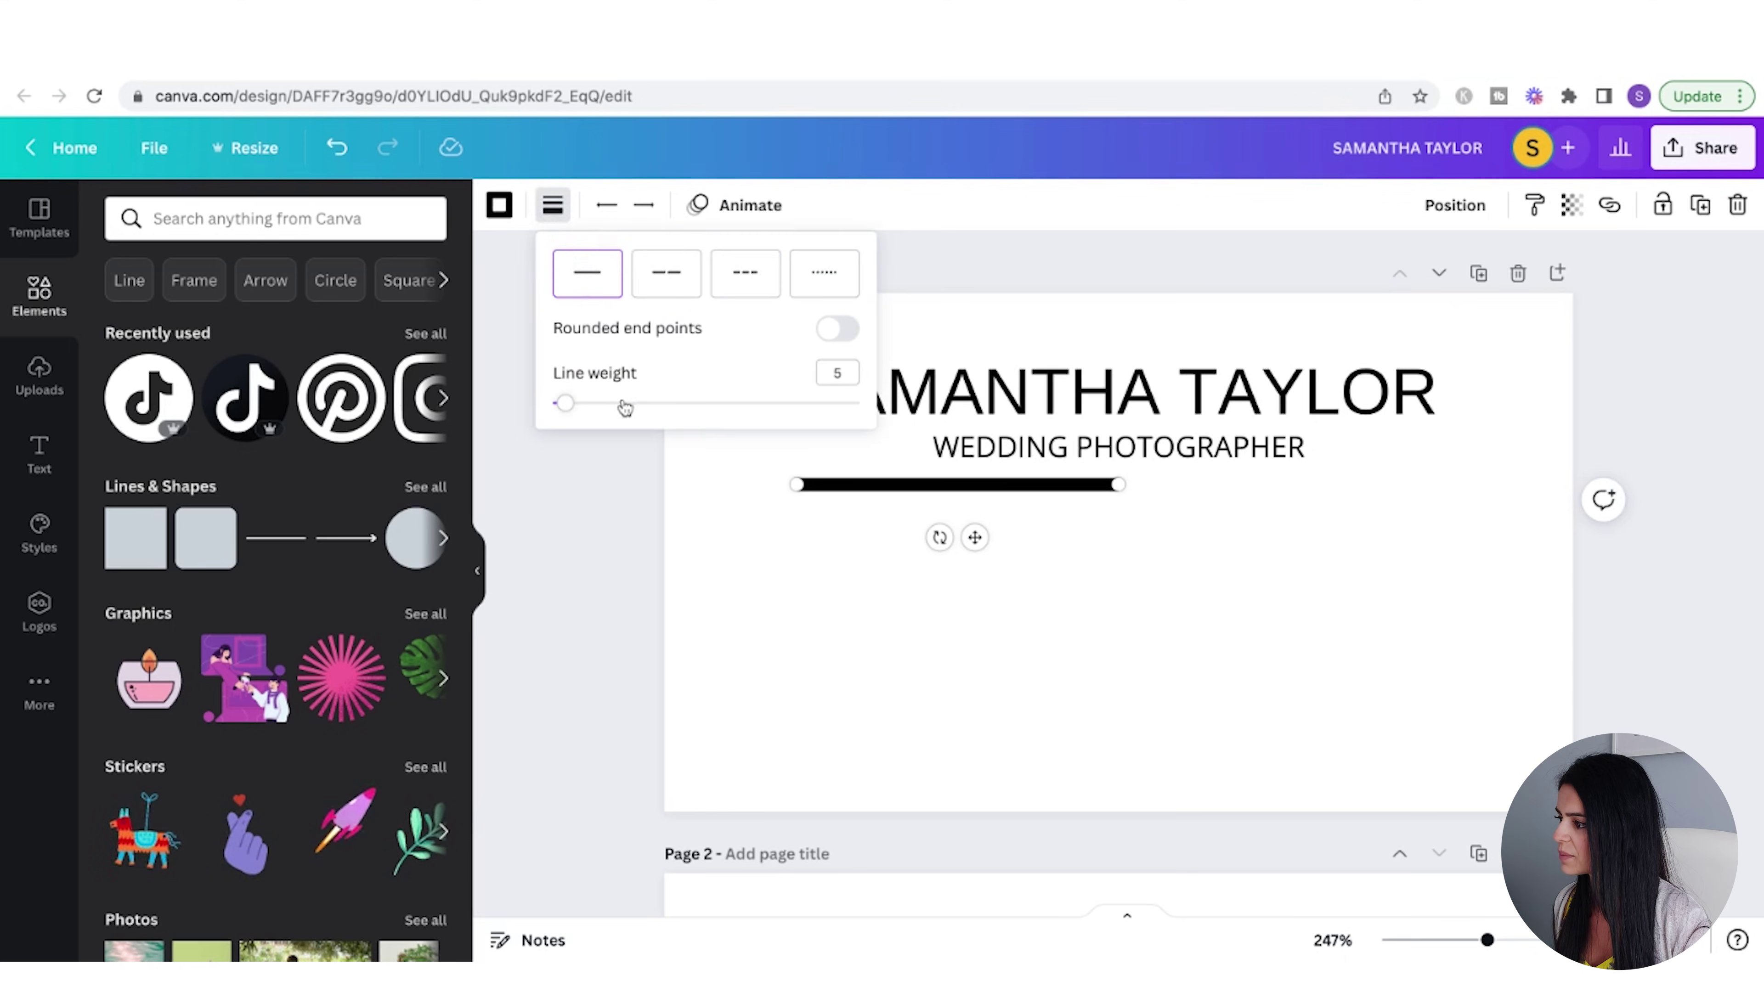
drag(574, 413, 554, 406)
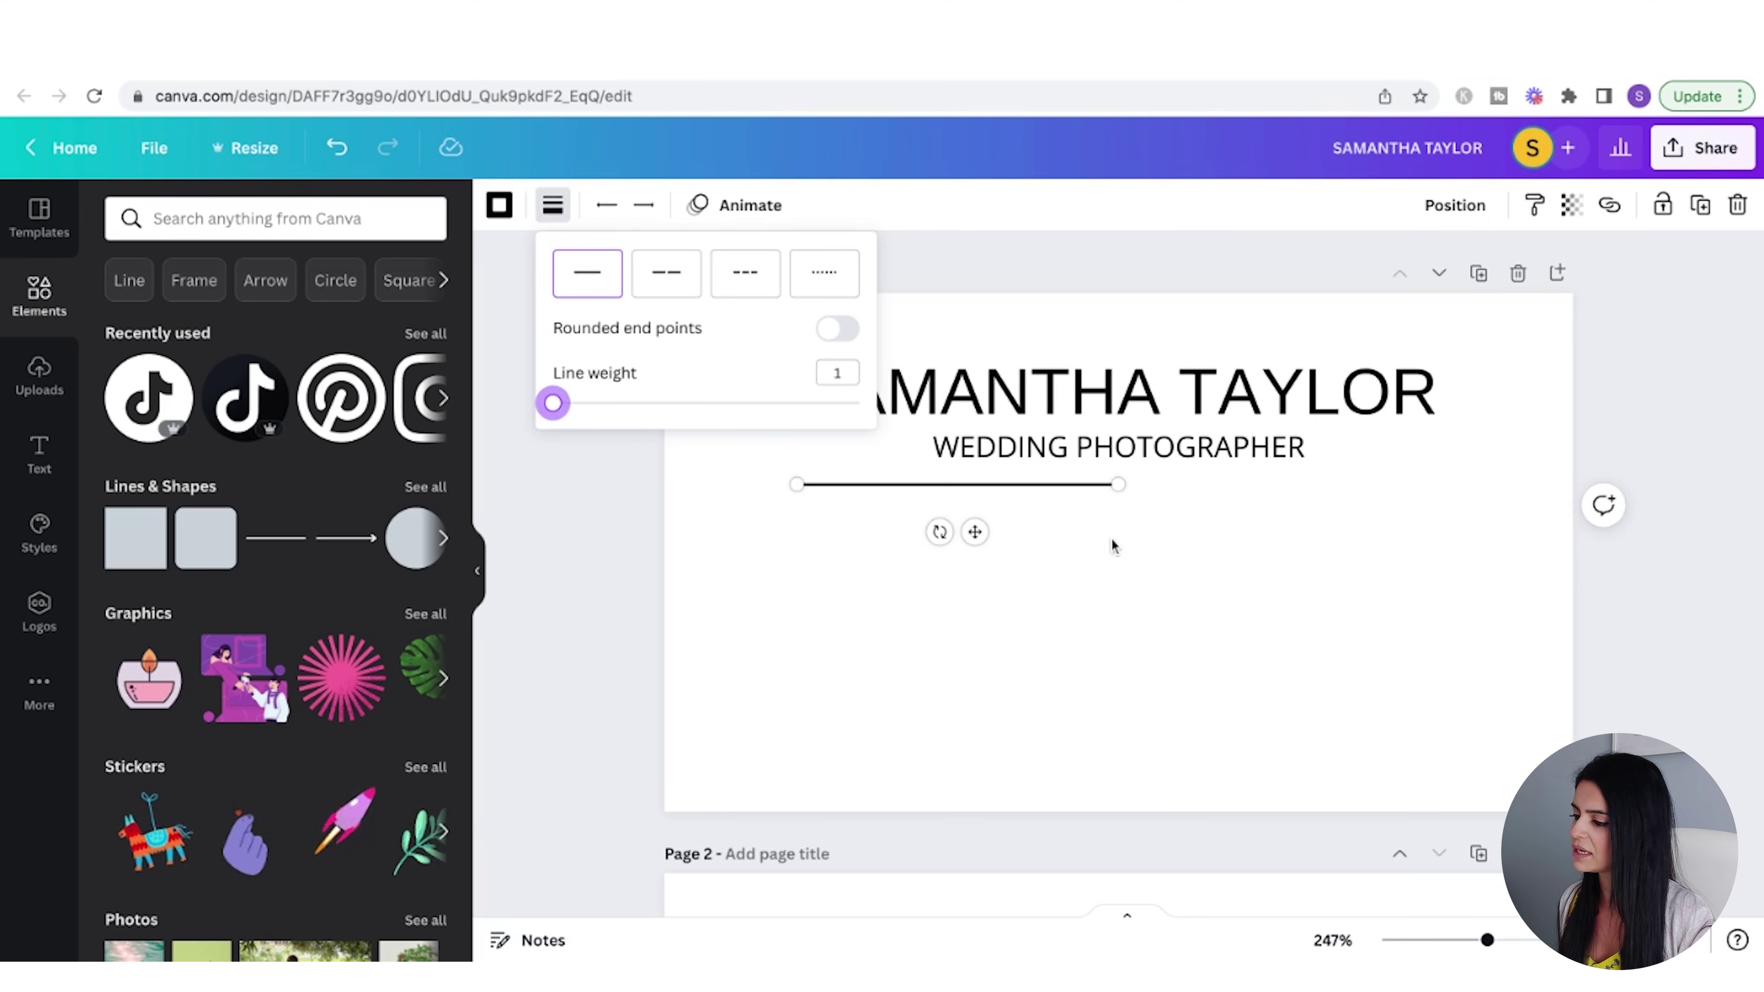
click(1132, 500)
- Lengthen the divider line on both sides and colour it light pink
drag(1118, 484, 1462, 485)
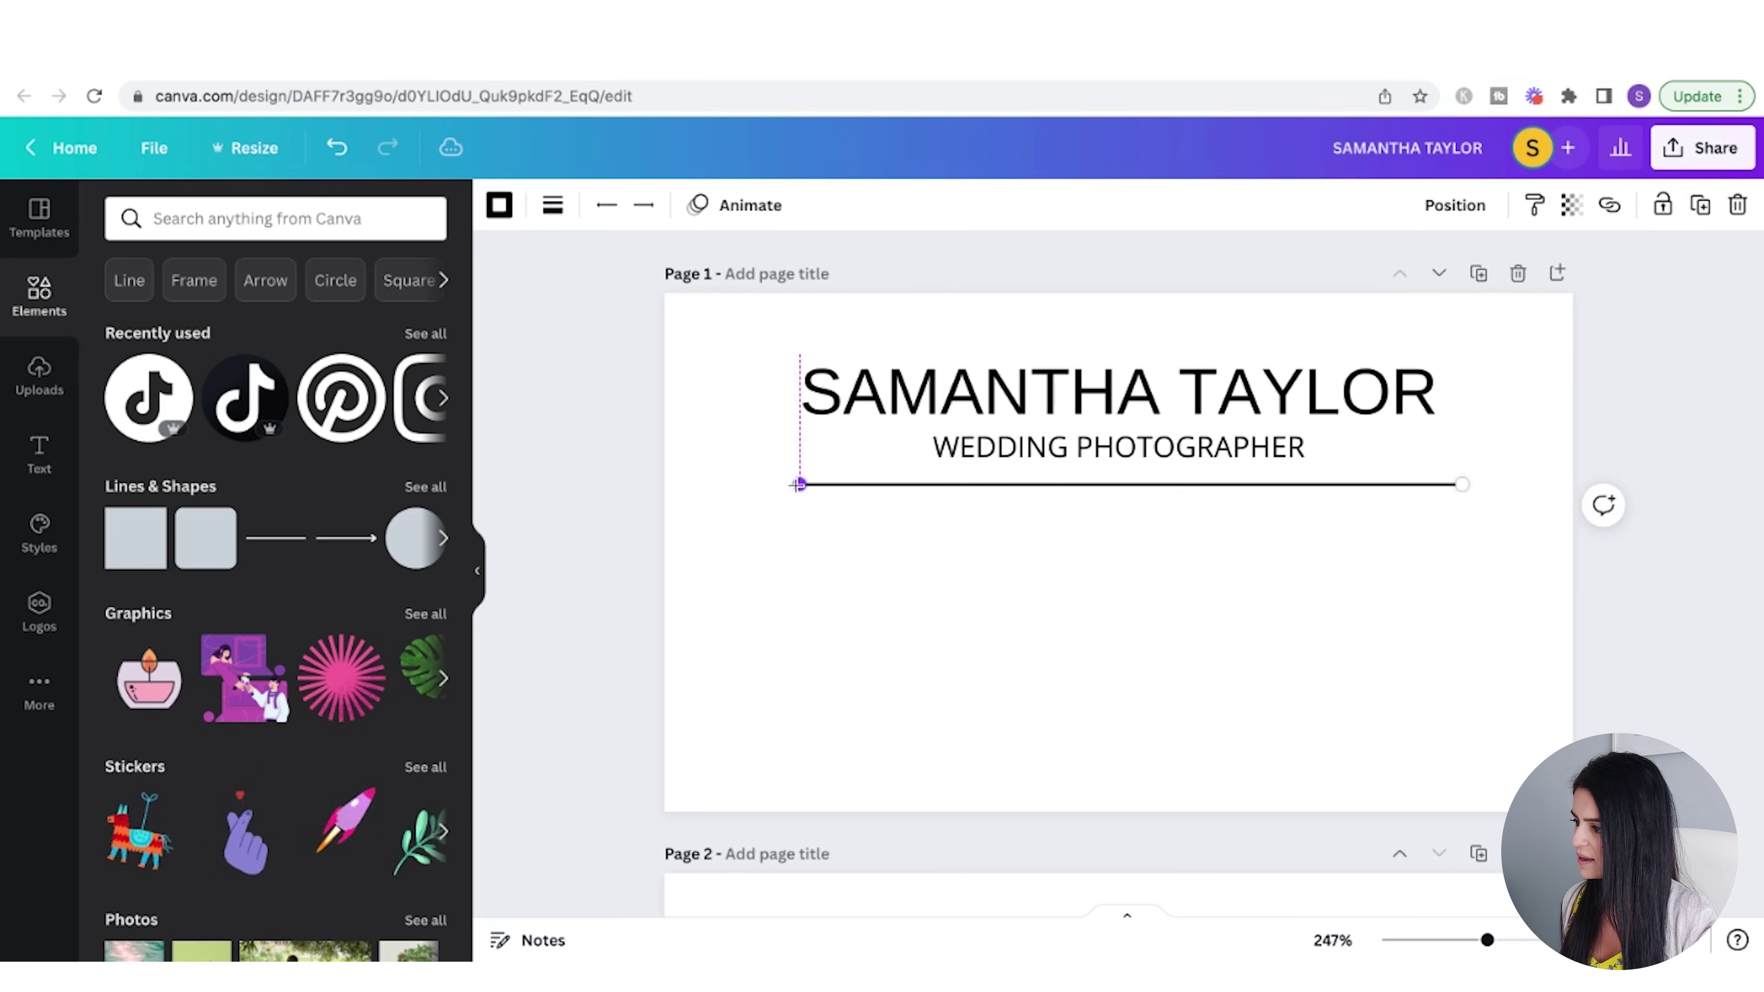
drag(797, 484, 769, 484)
click(497, 208)
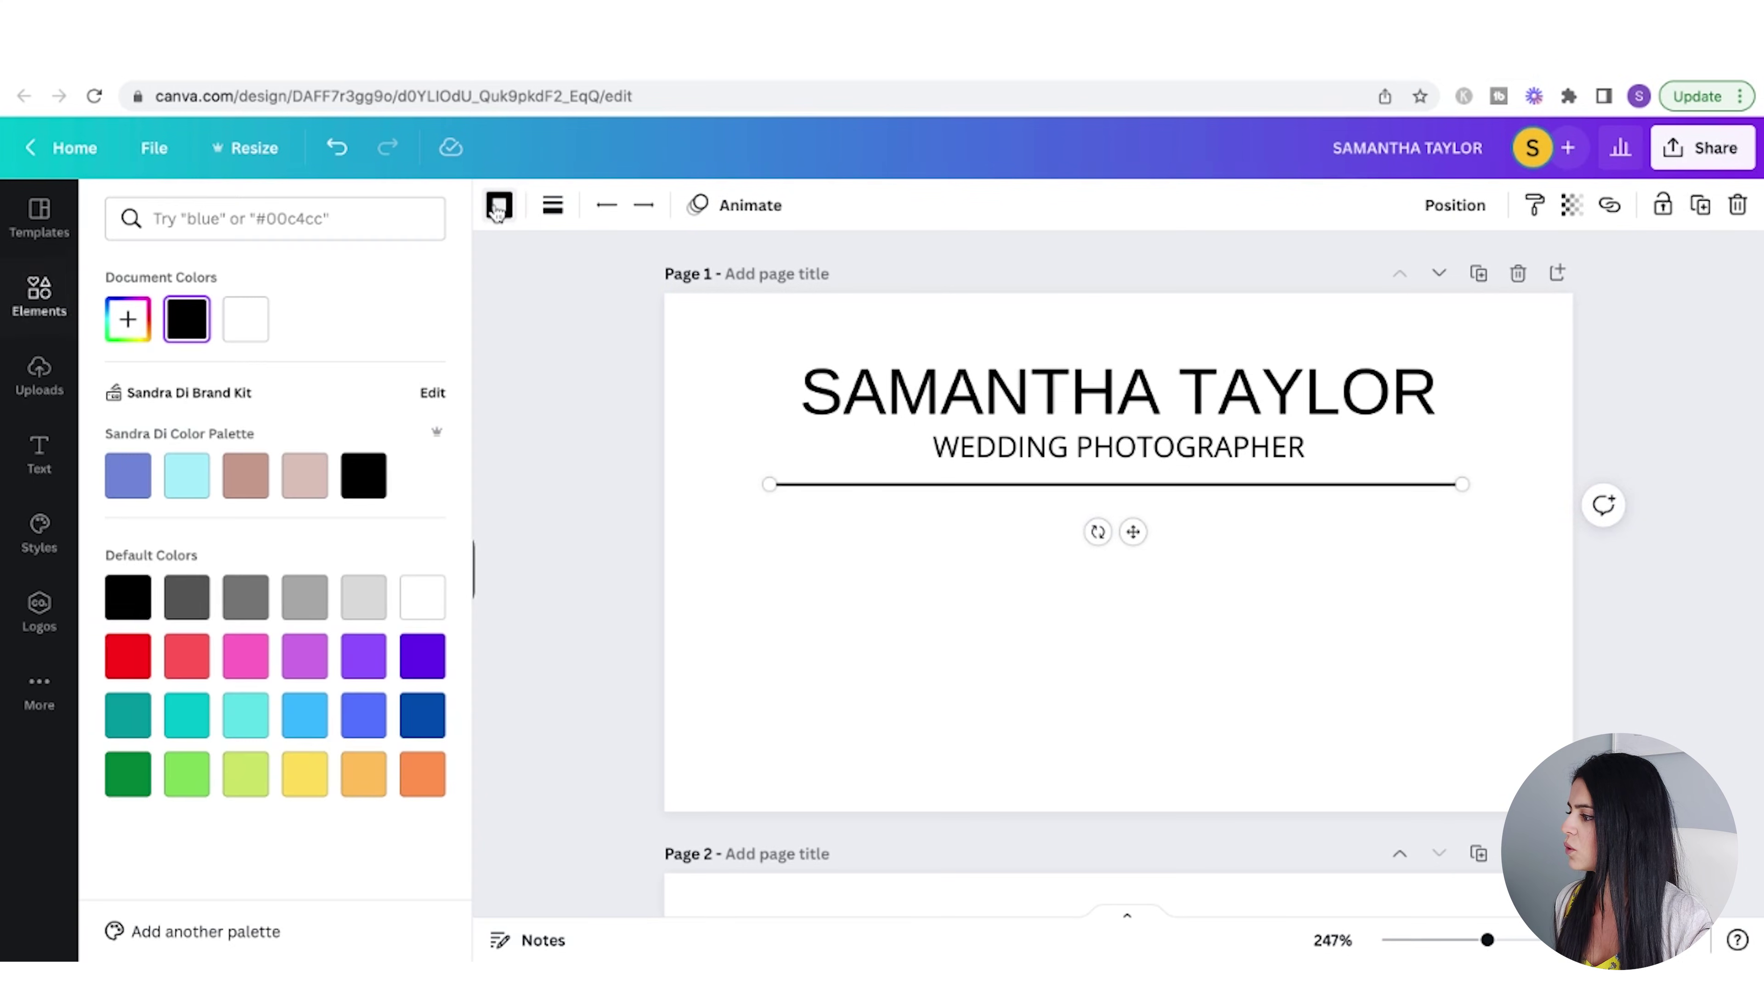
click(289, 488)
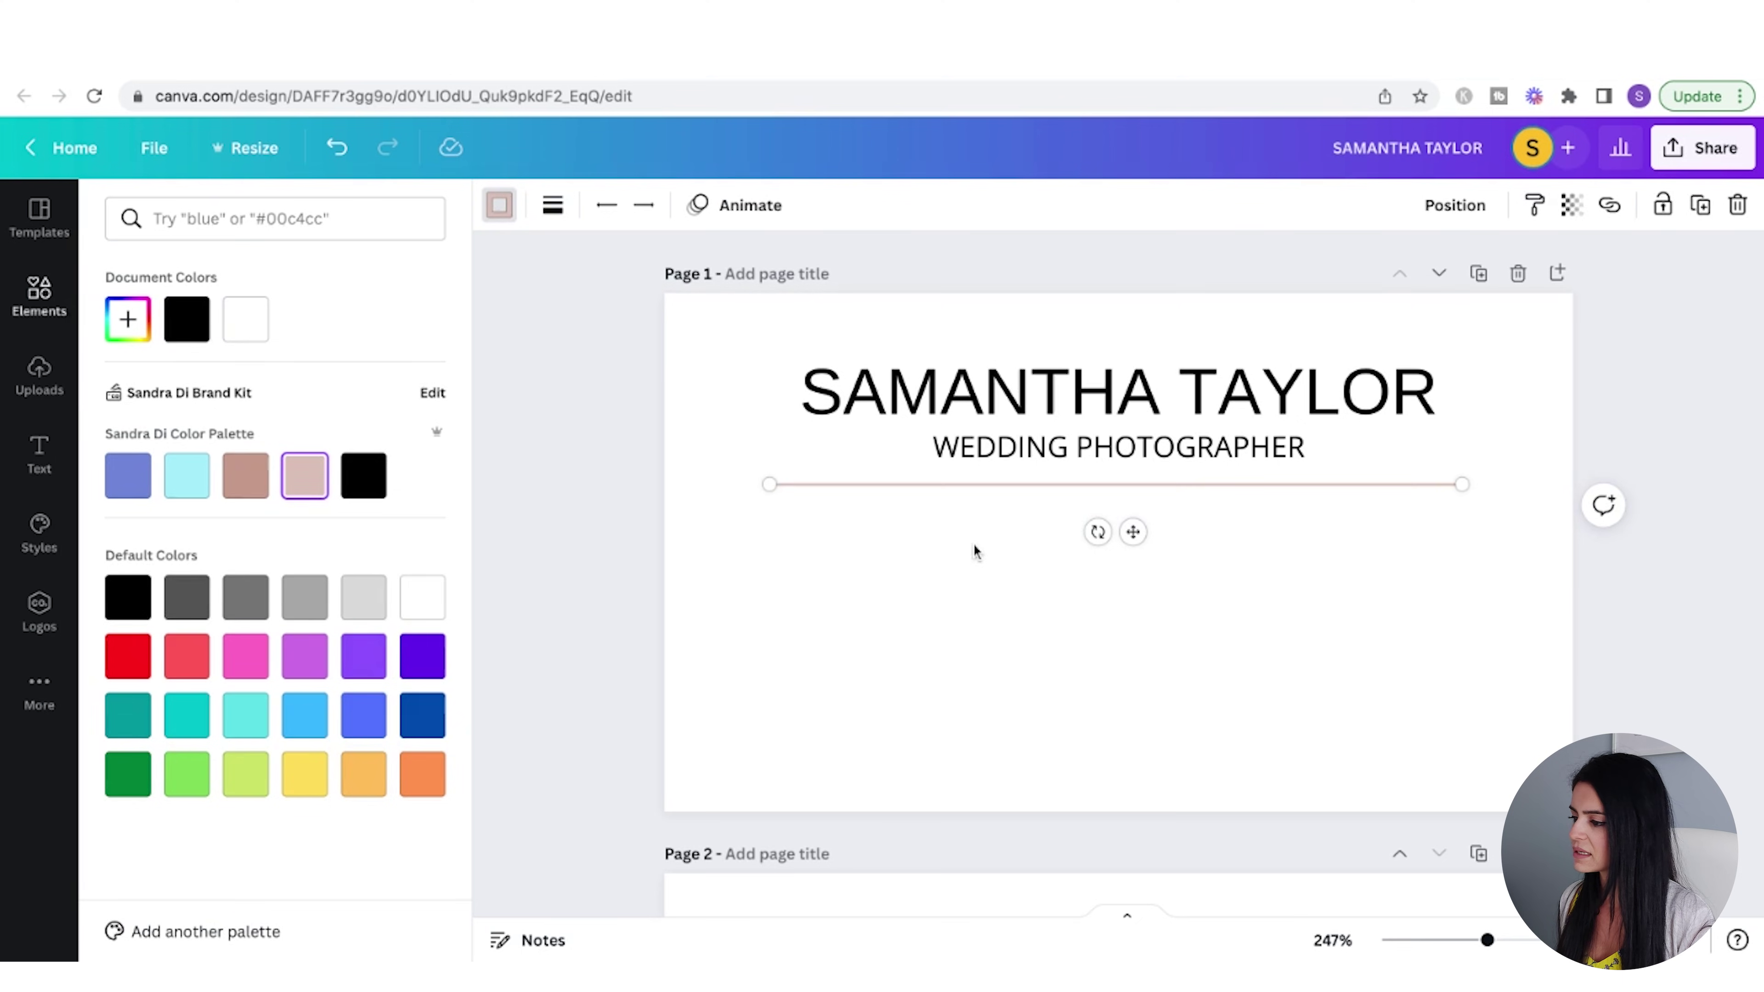
click(937, 581)
click(916, 491)
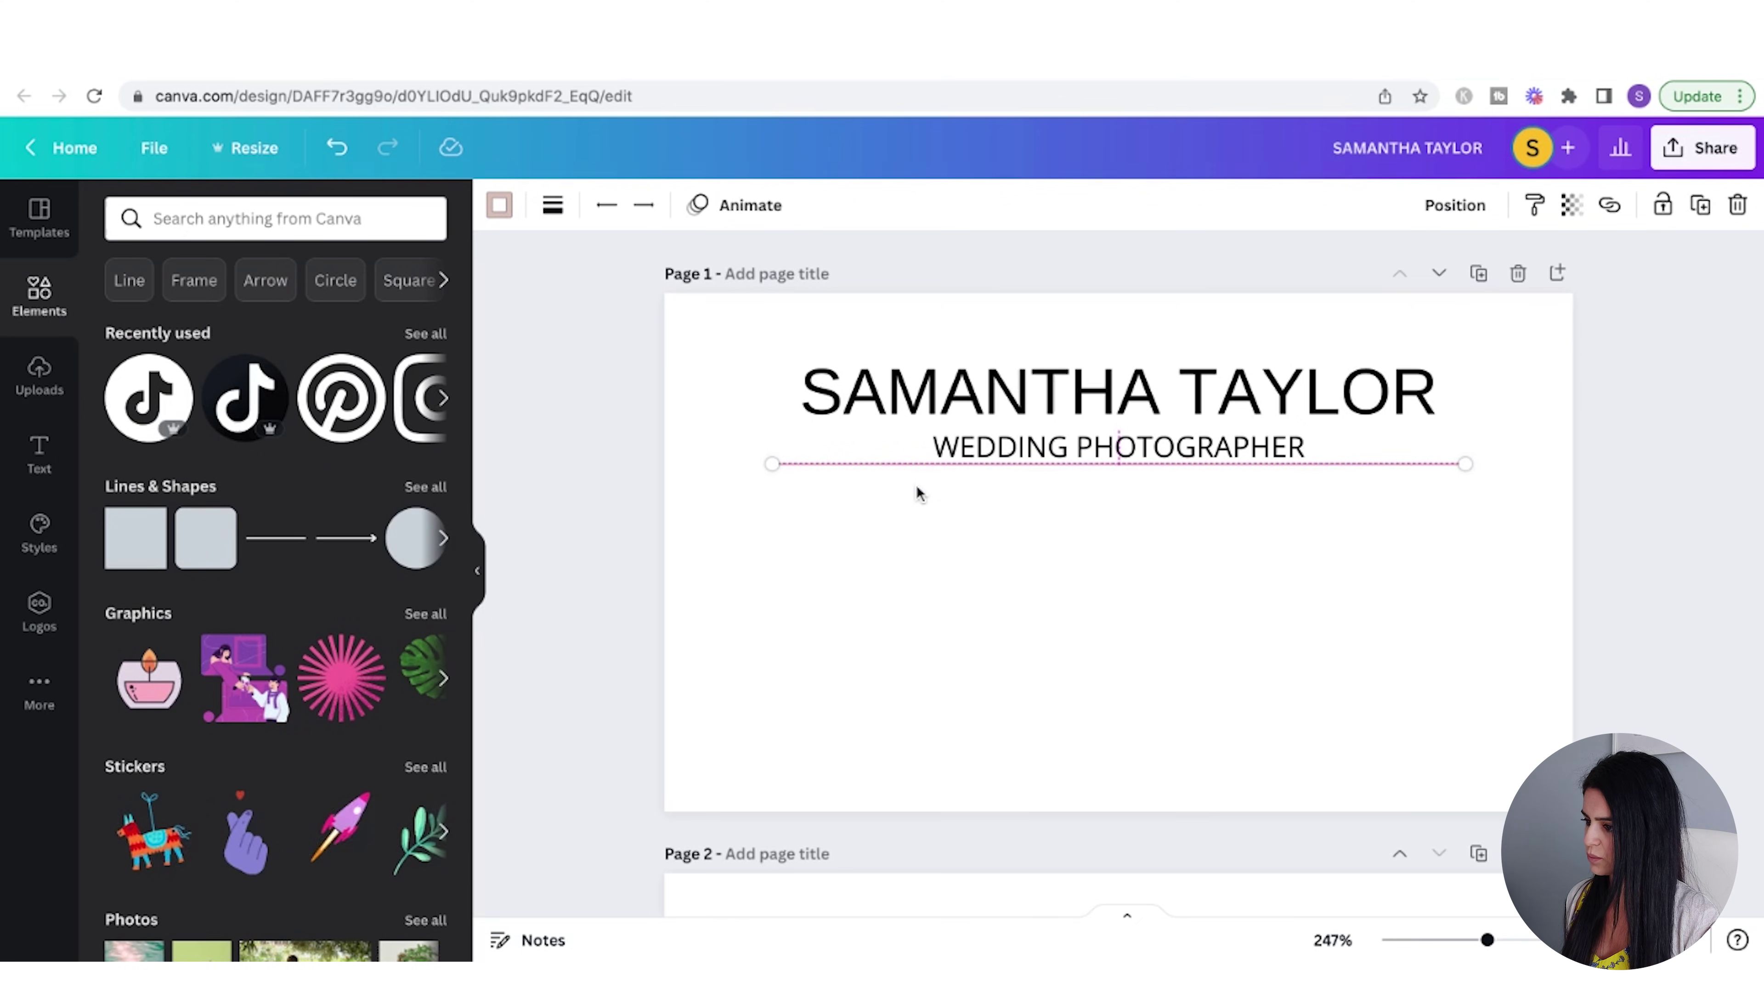
click(992, 591)
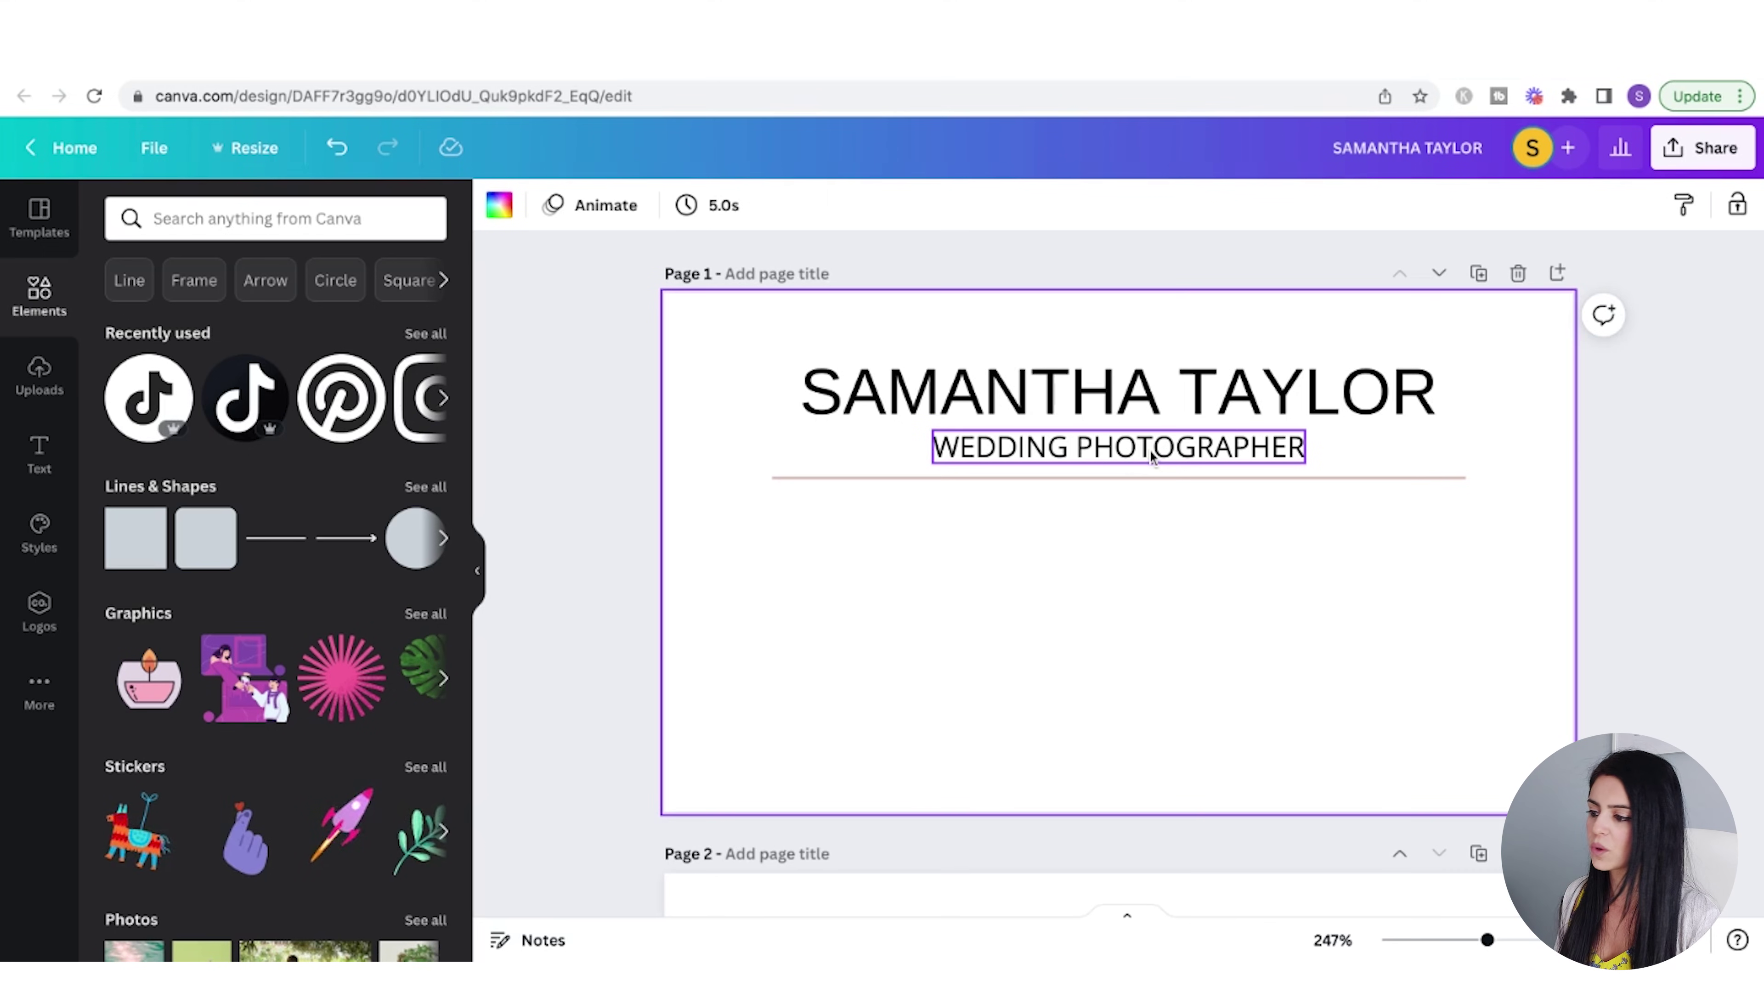
- Widen the WEDDING PHOTOGRAPHER letter spacing to 84
click(1151, 458)
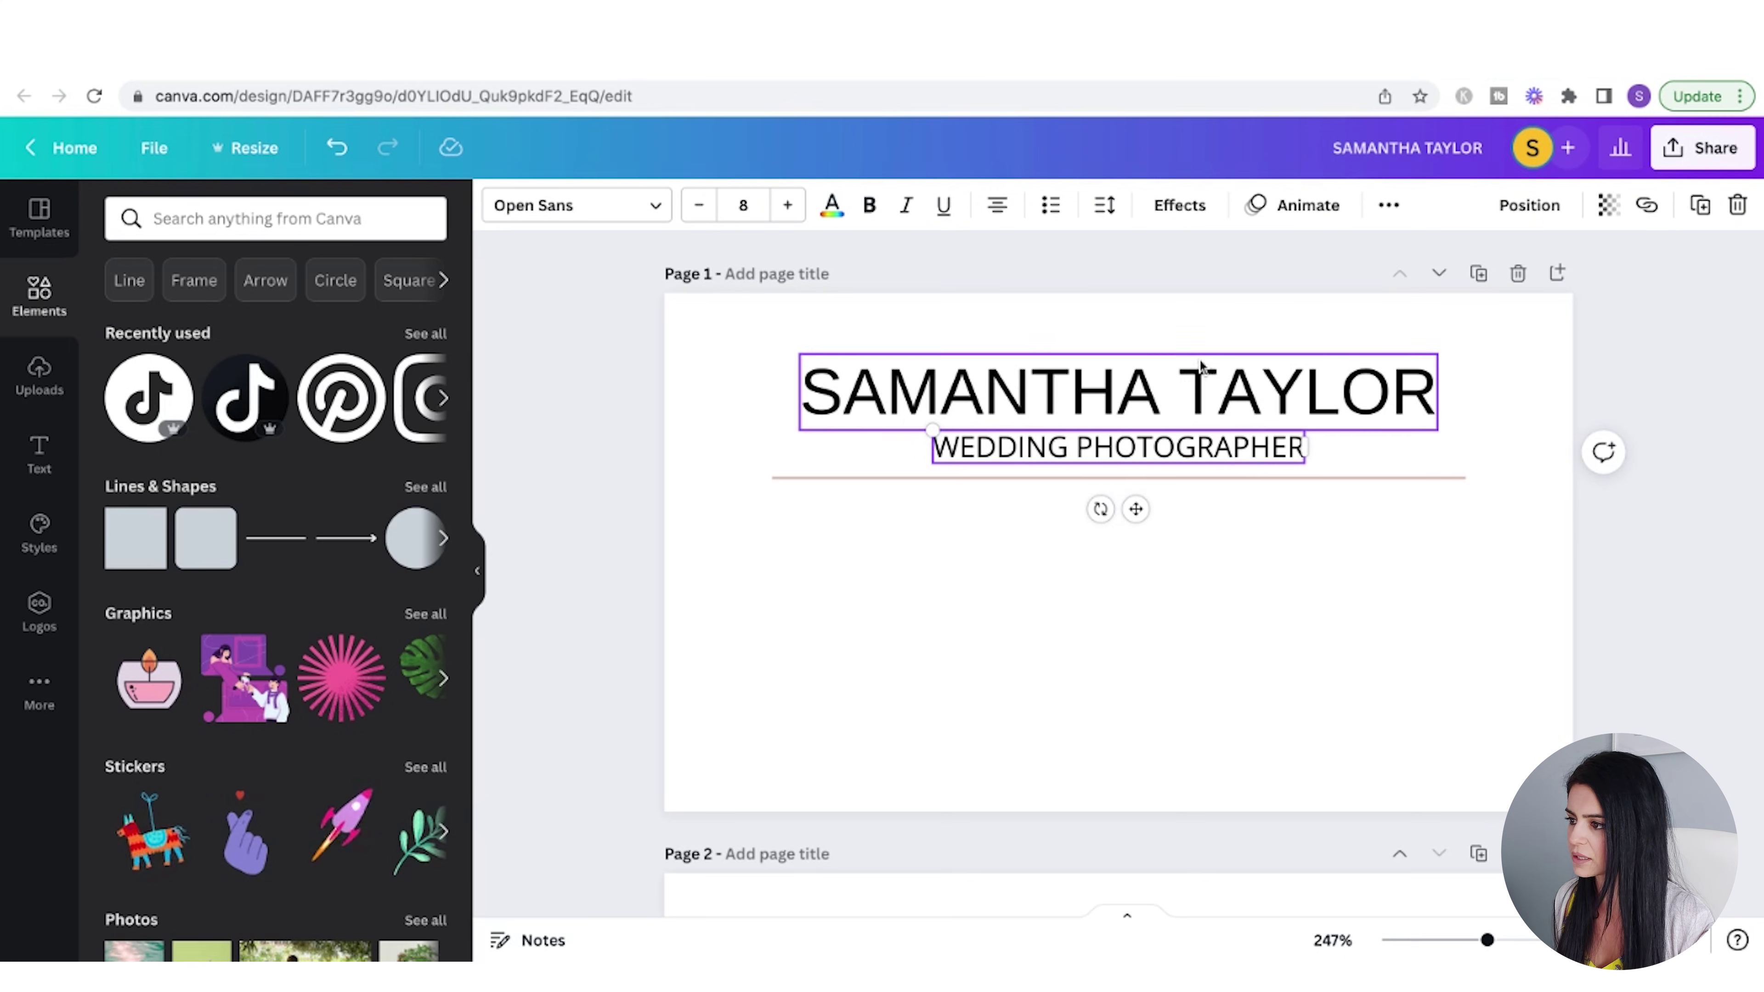
click(1104, 208)
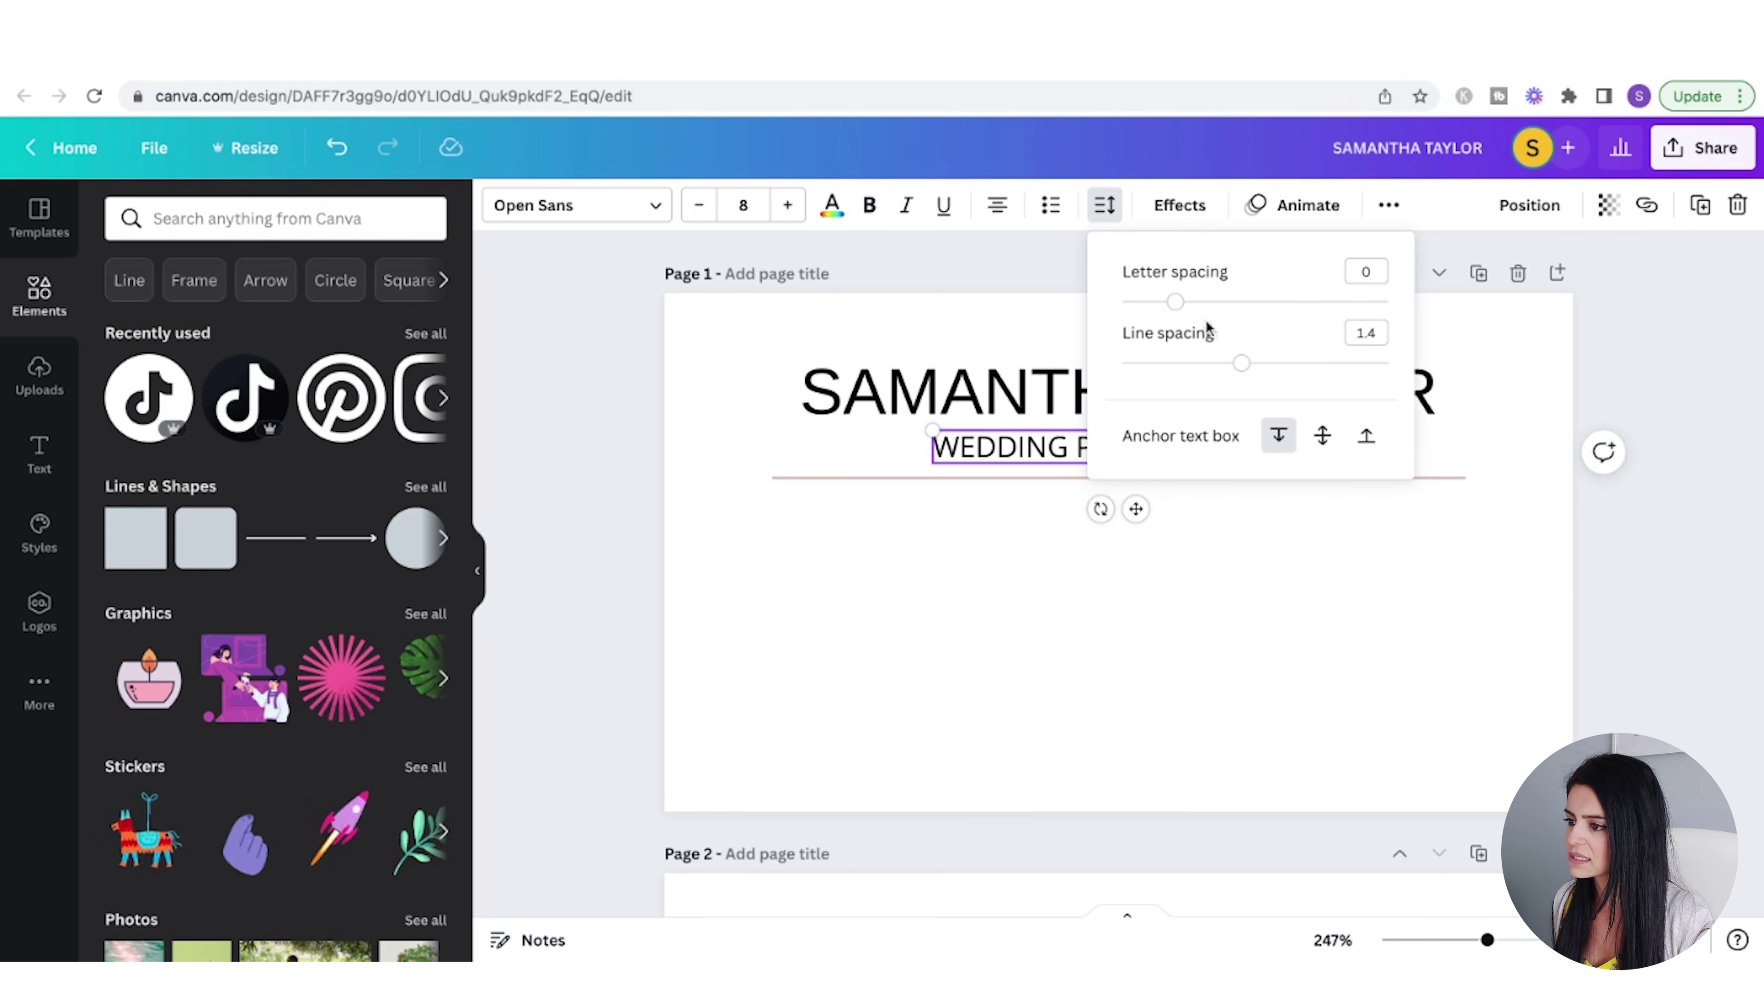
drag(1184, 311, 1195, 302)
click(1250, 579)
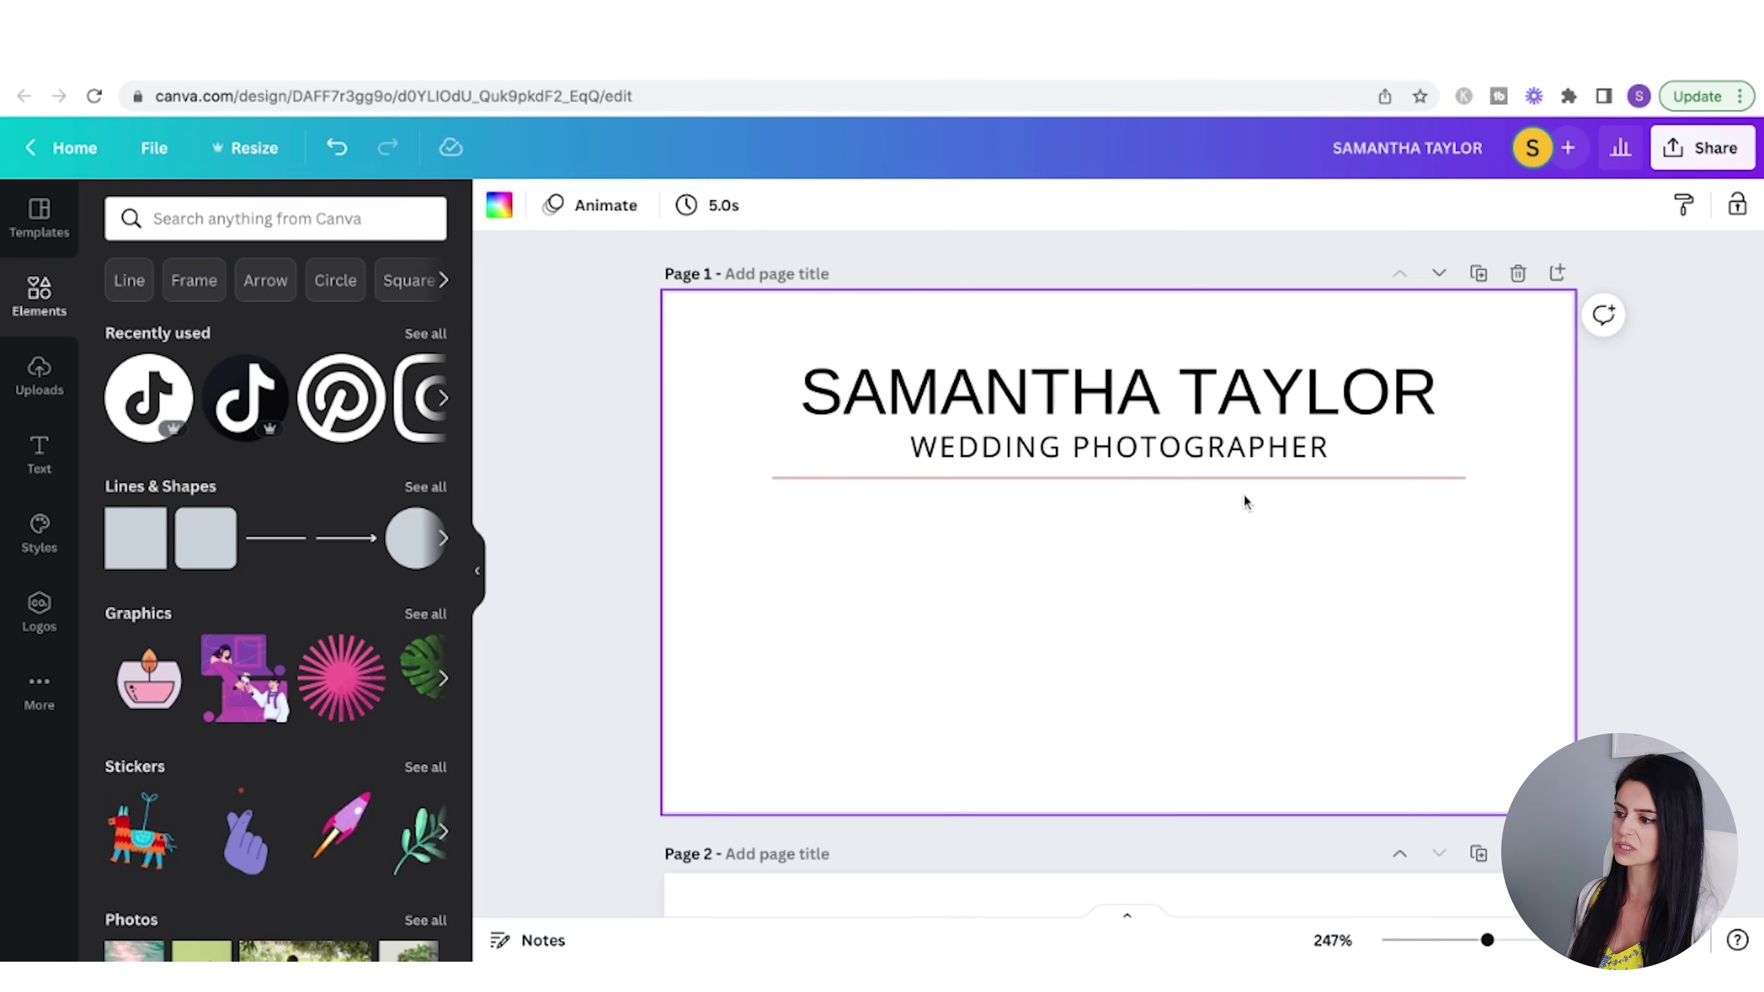
- Duplicate the subtitle and move the copy below the divider line
click(1221, 455)
key(ctrl+d)
drag(1190, 507, 1122, 521)
double_click(1121, 523)
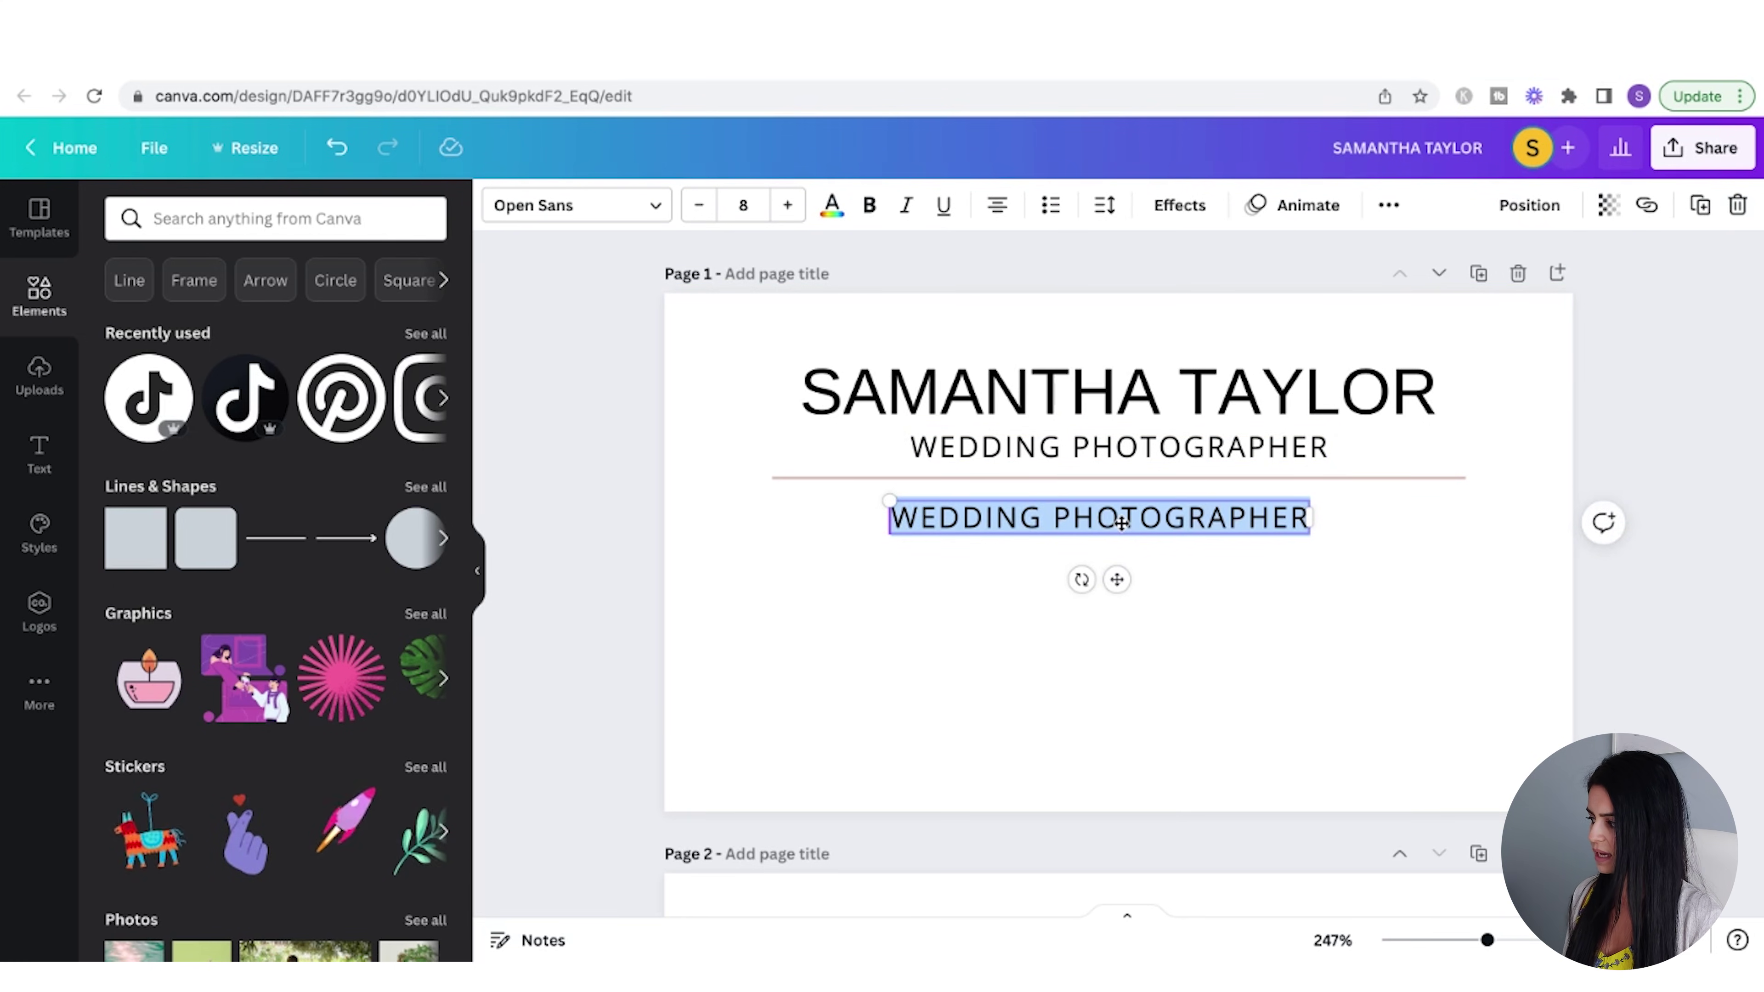
- Retype the copied line as a placeholder email address and make it lowercase
text(OUR)
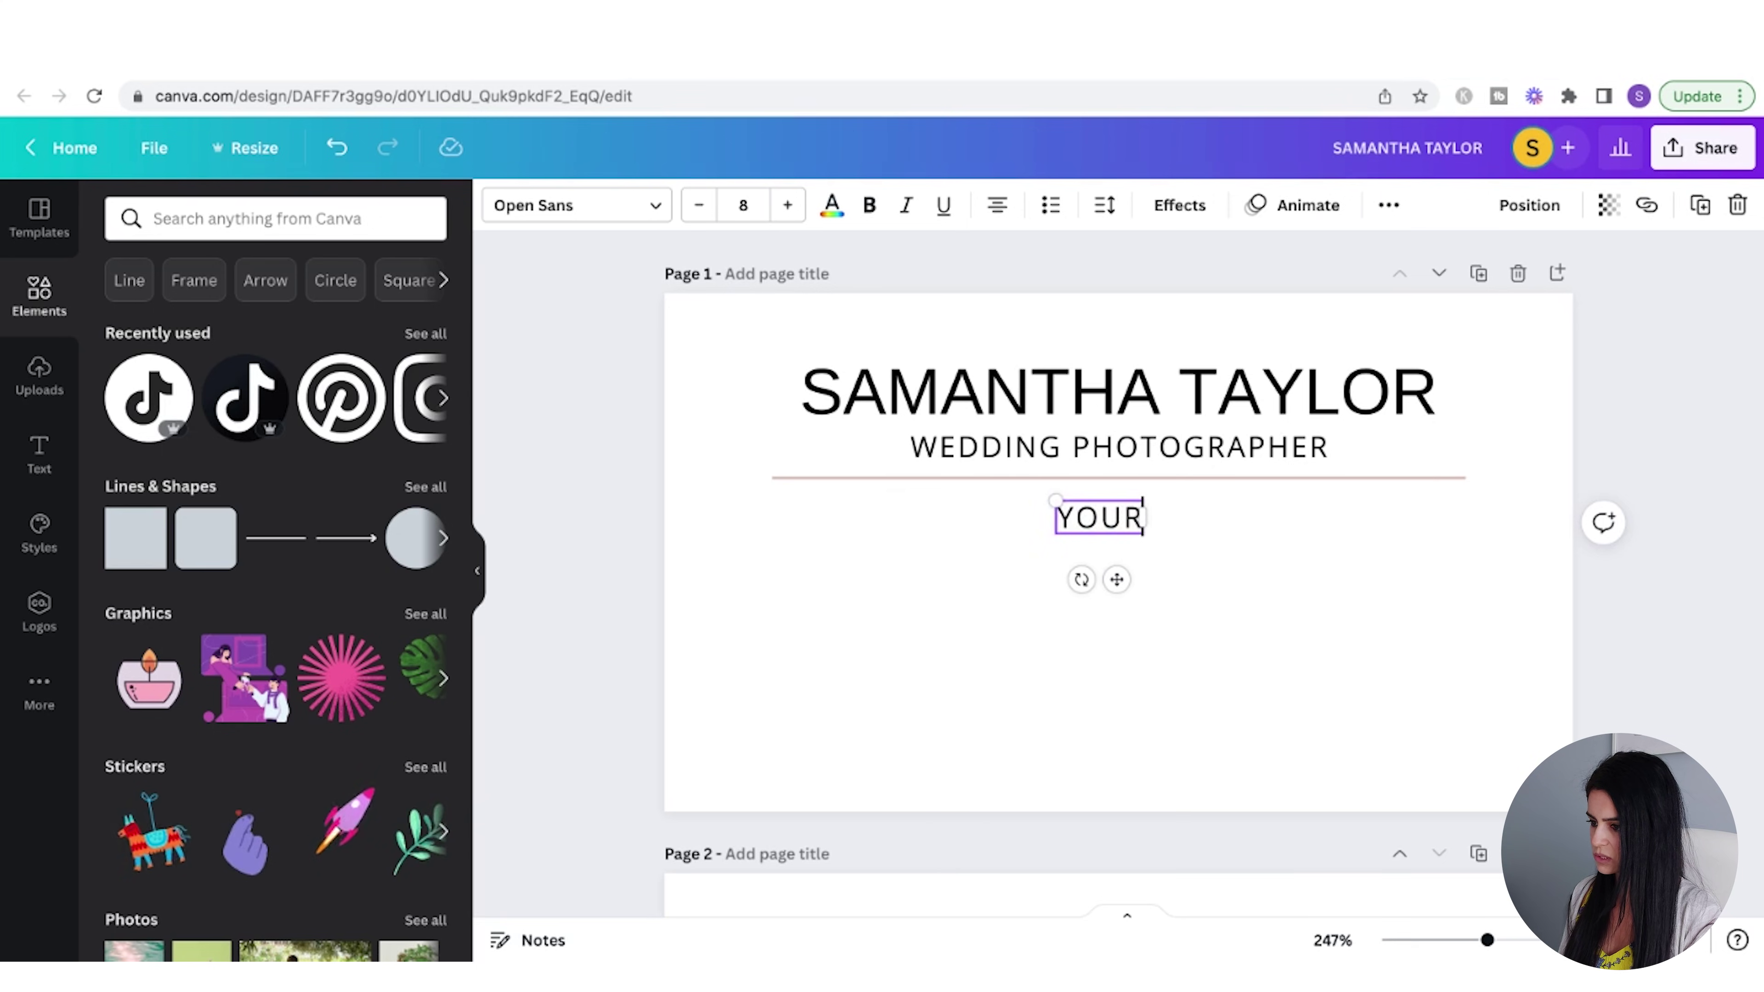
text(EMAIL@EMAIL.COM)
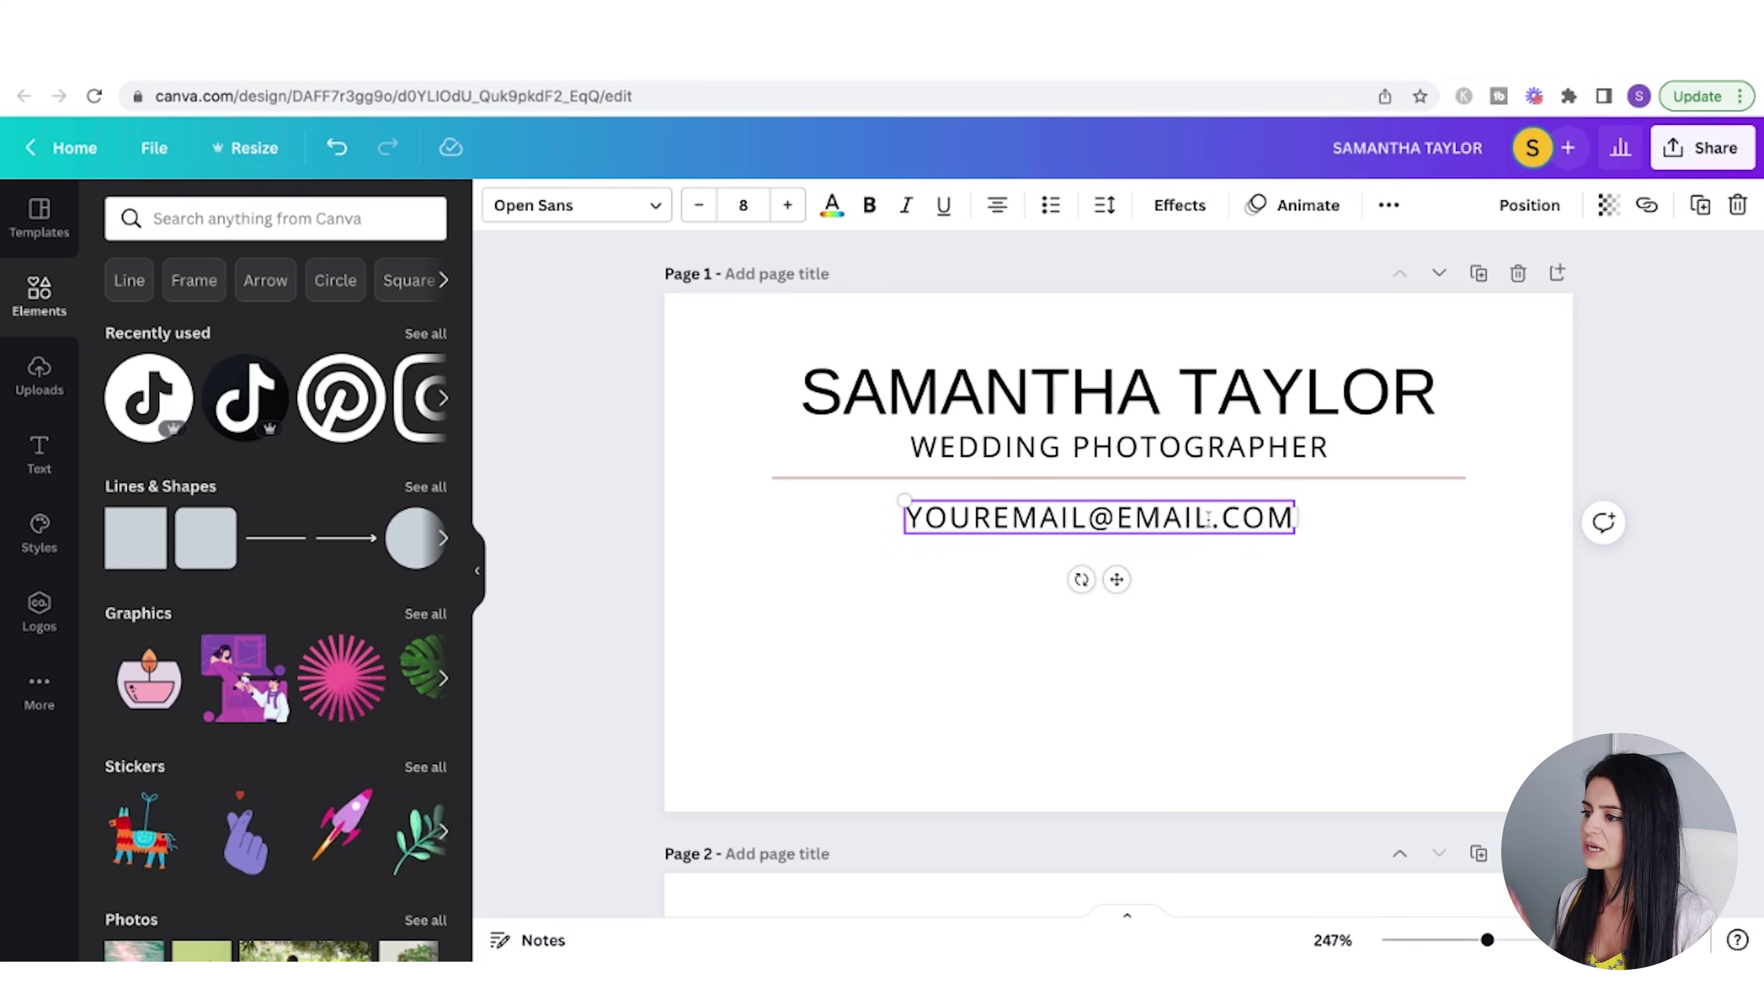
click(1388, 204)
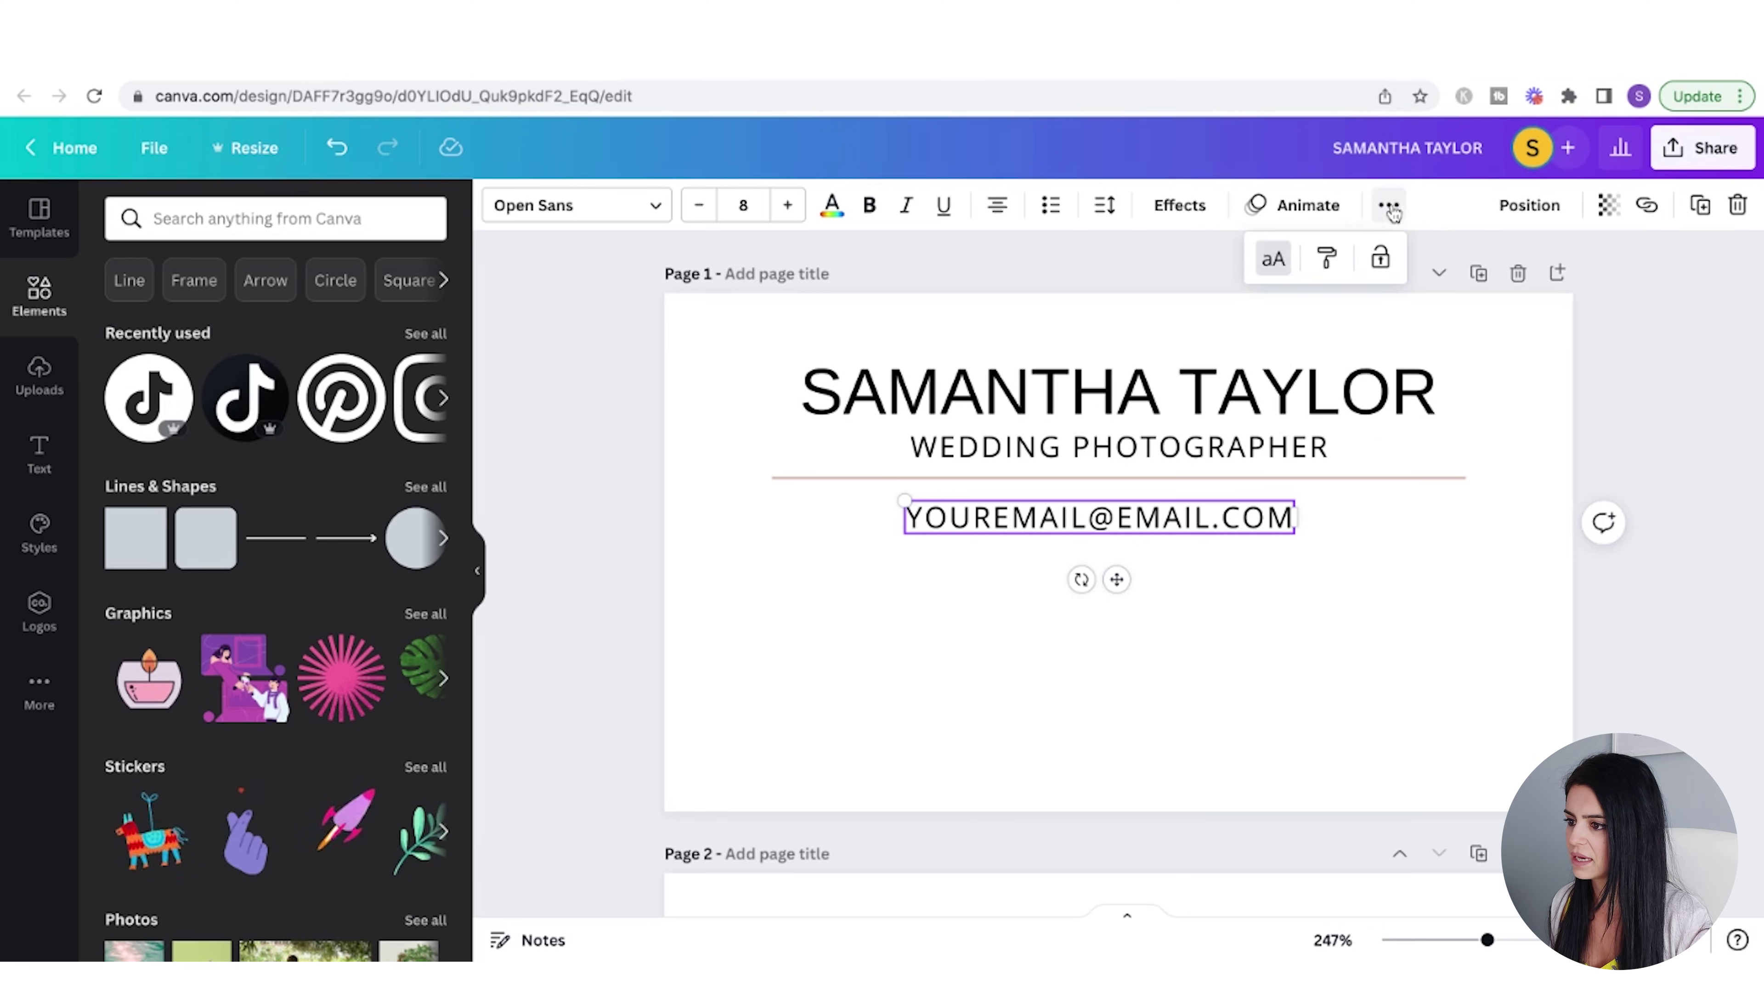
click(1271, 265)
click(1382, 556)
click(1152, 524)
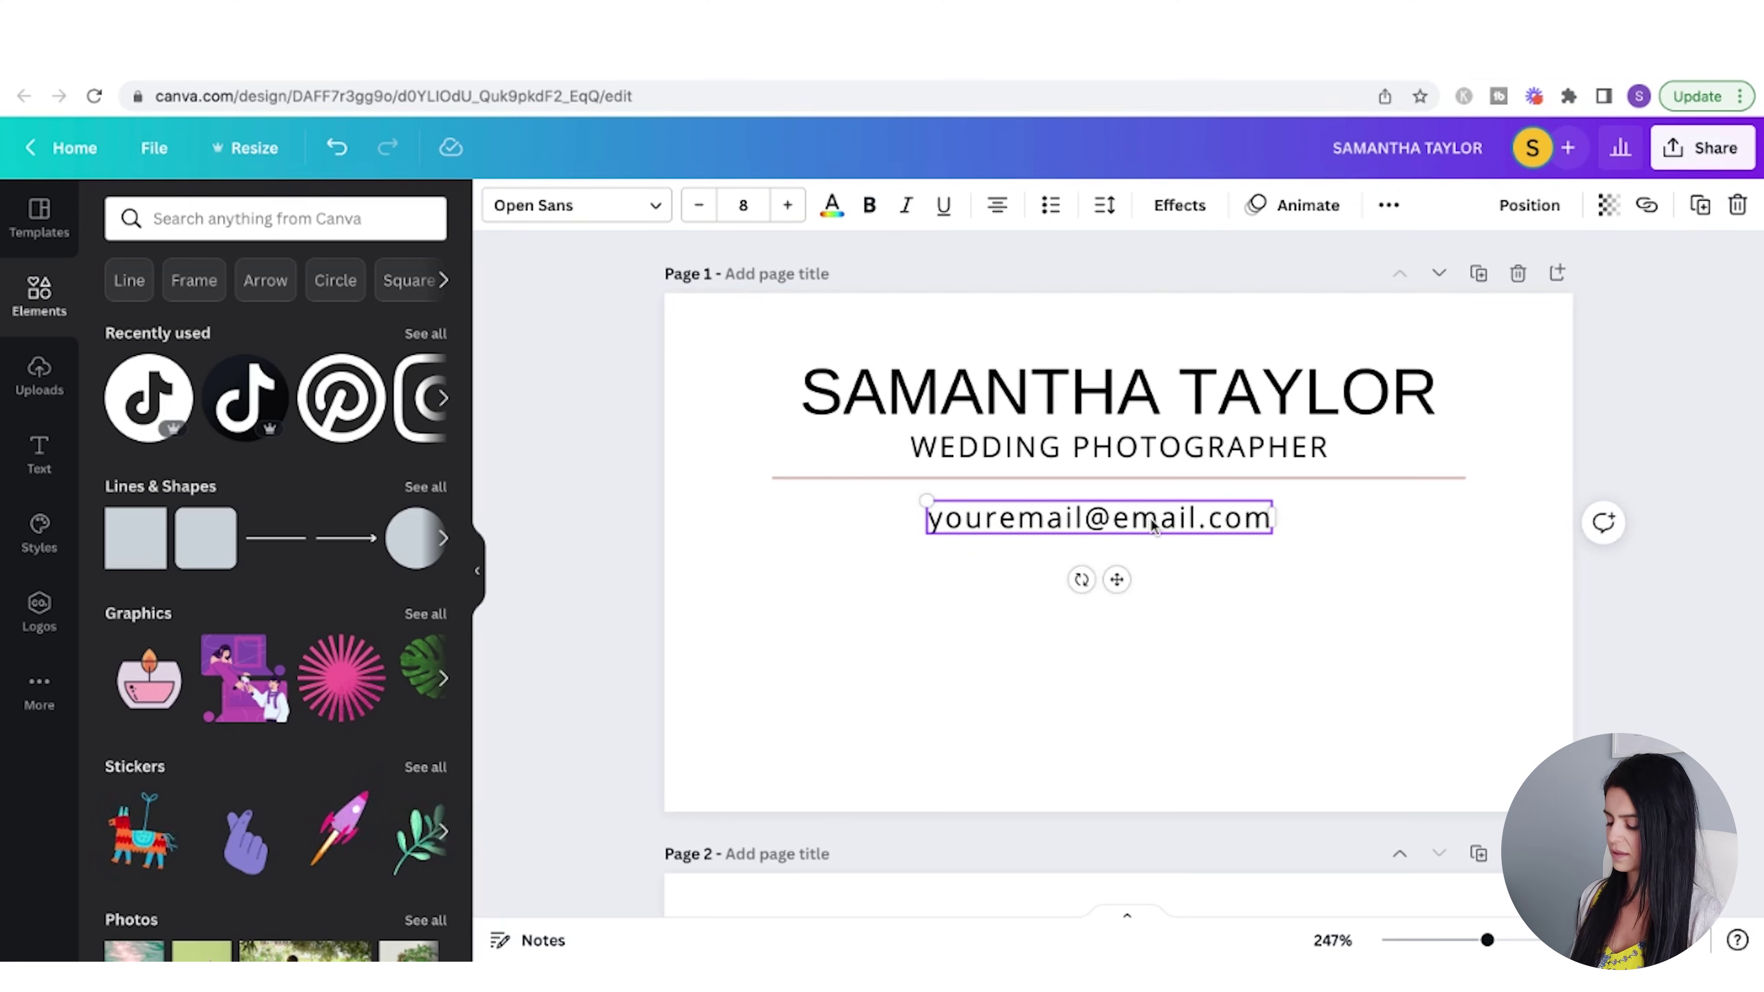
key(ctrl+d)
drag(1196, 583, 1184, 583)
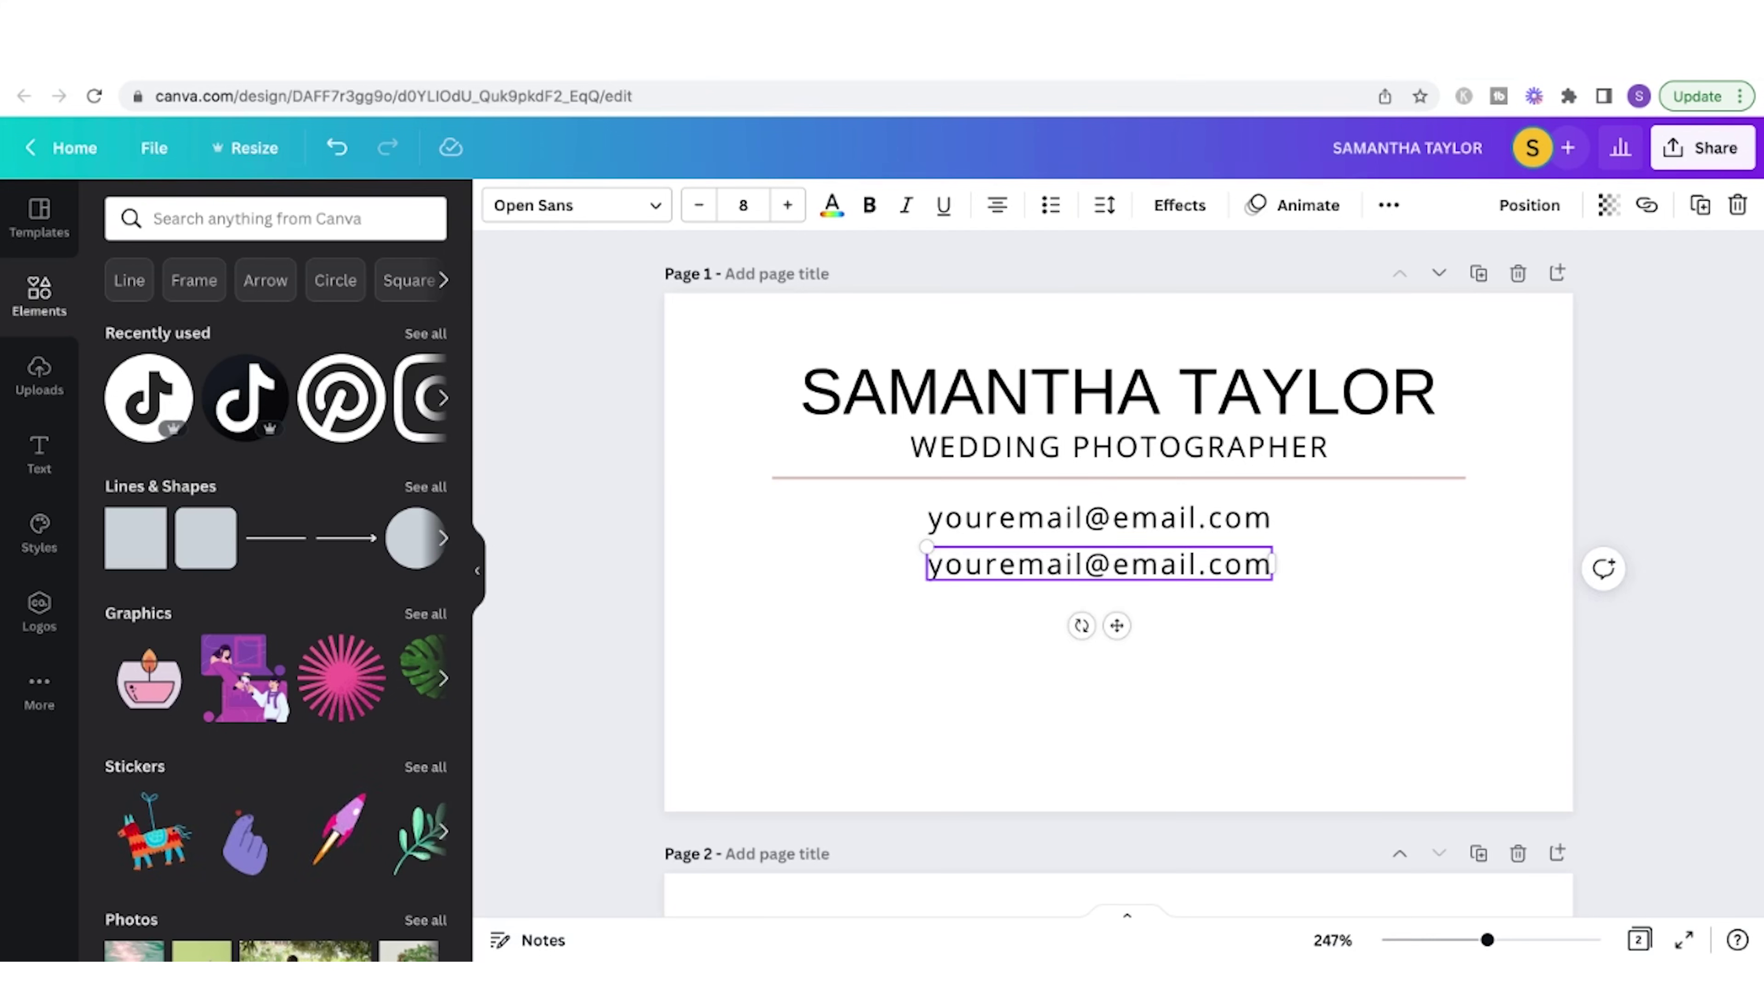
key(ctrl+d)
triple_click(1095, 576)
key(BackSpace)
text(555.123-4567)
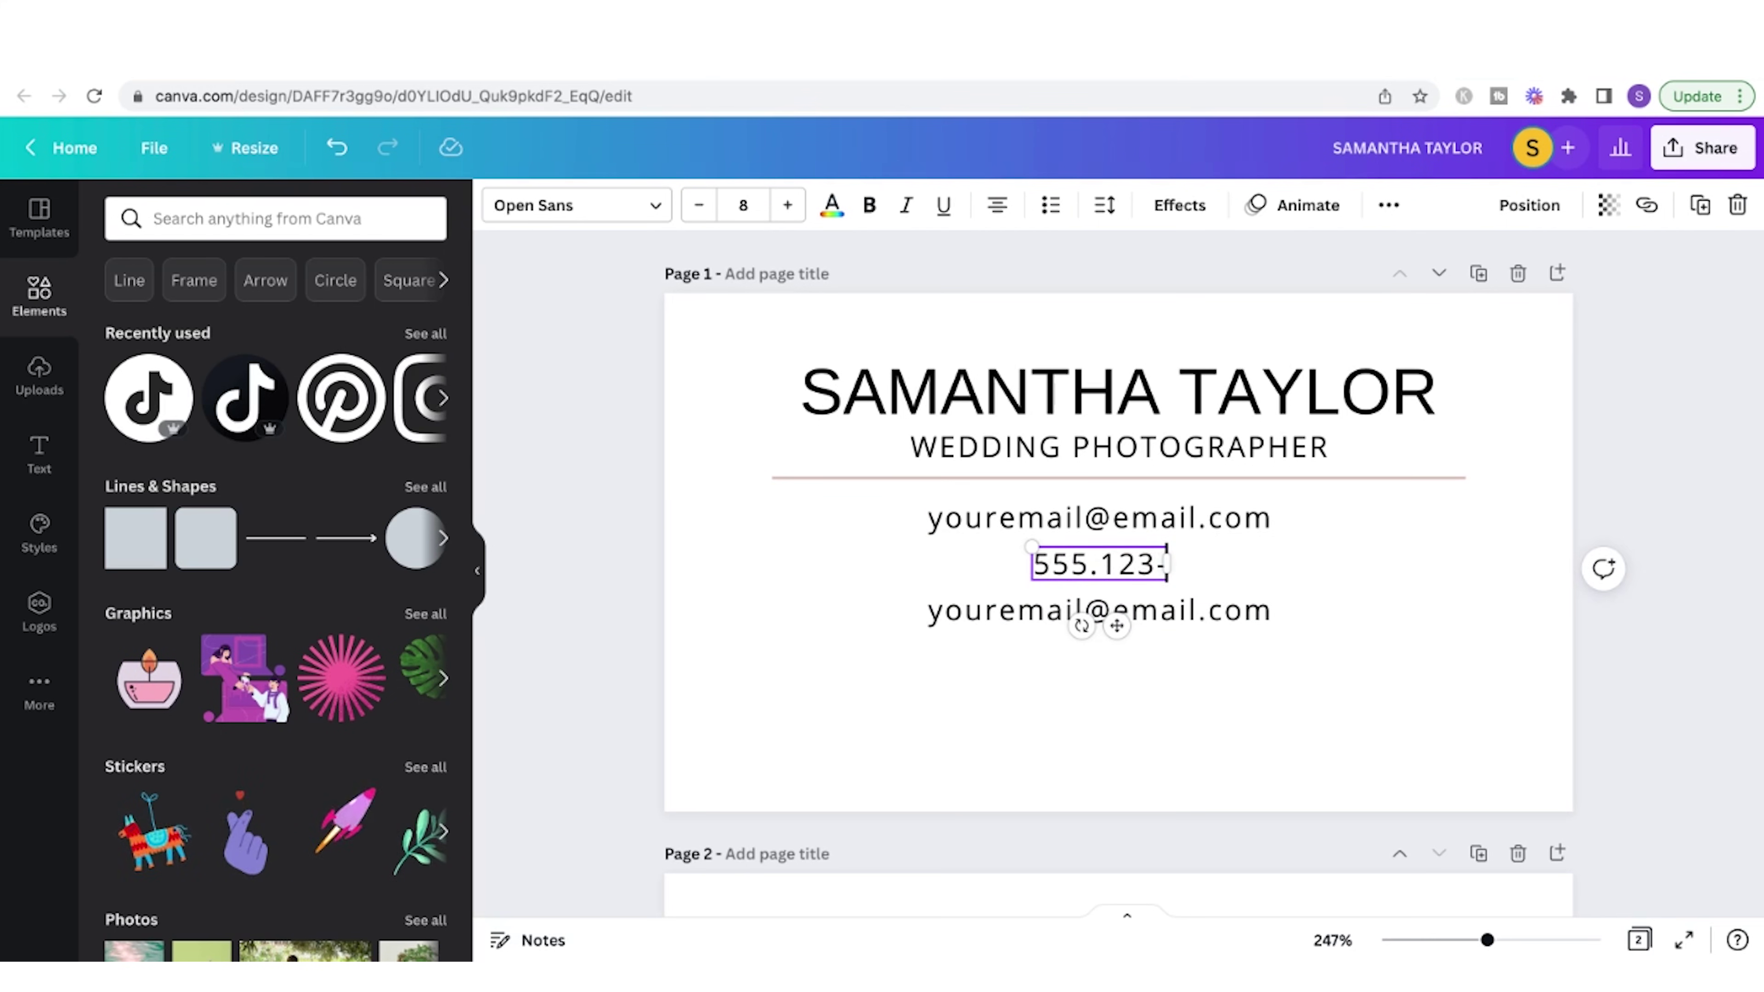
triple_click(1095, 610)
text(@yoursocial)
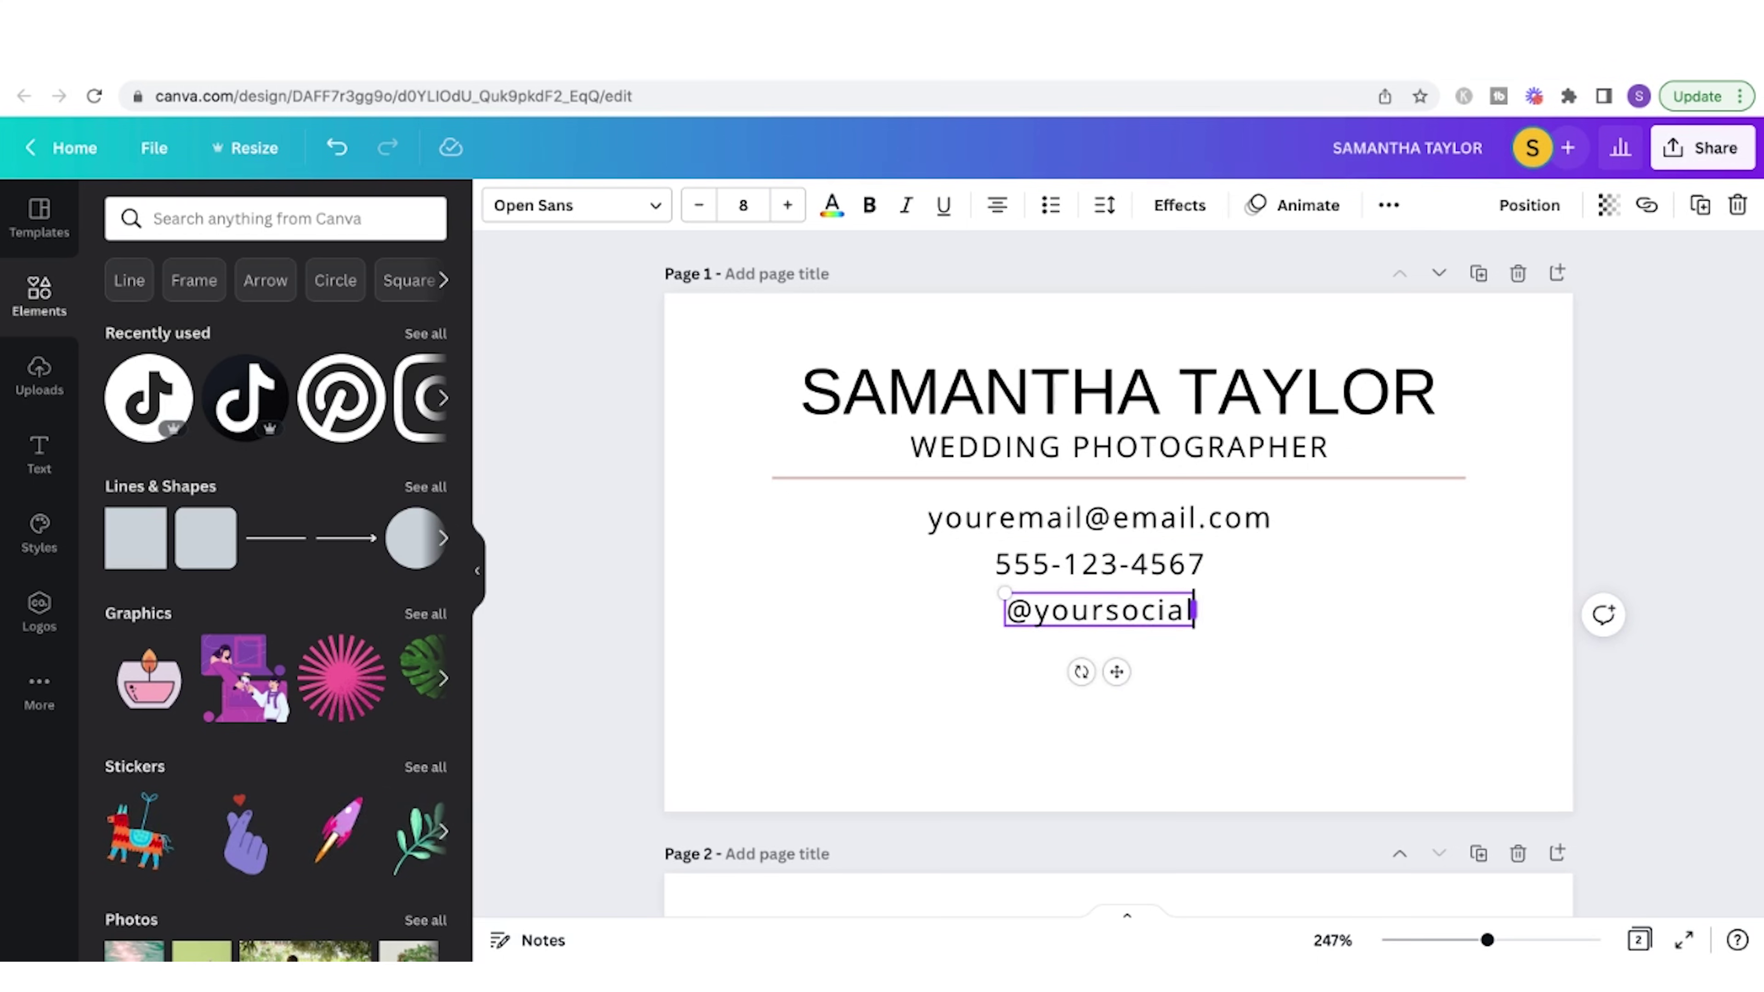
key(ctrl+d)
triple_click(1111, 664)
text(www.yourwebsite.com)
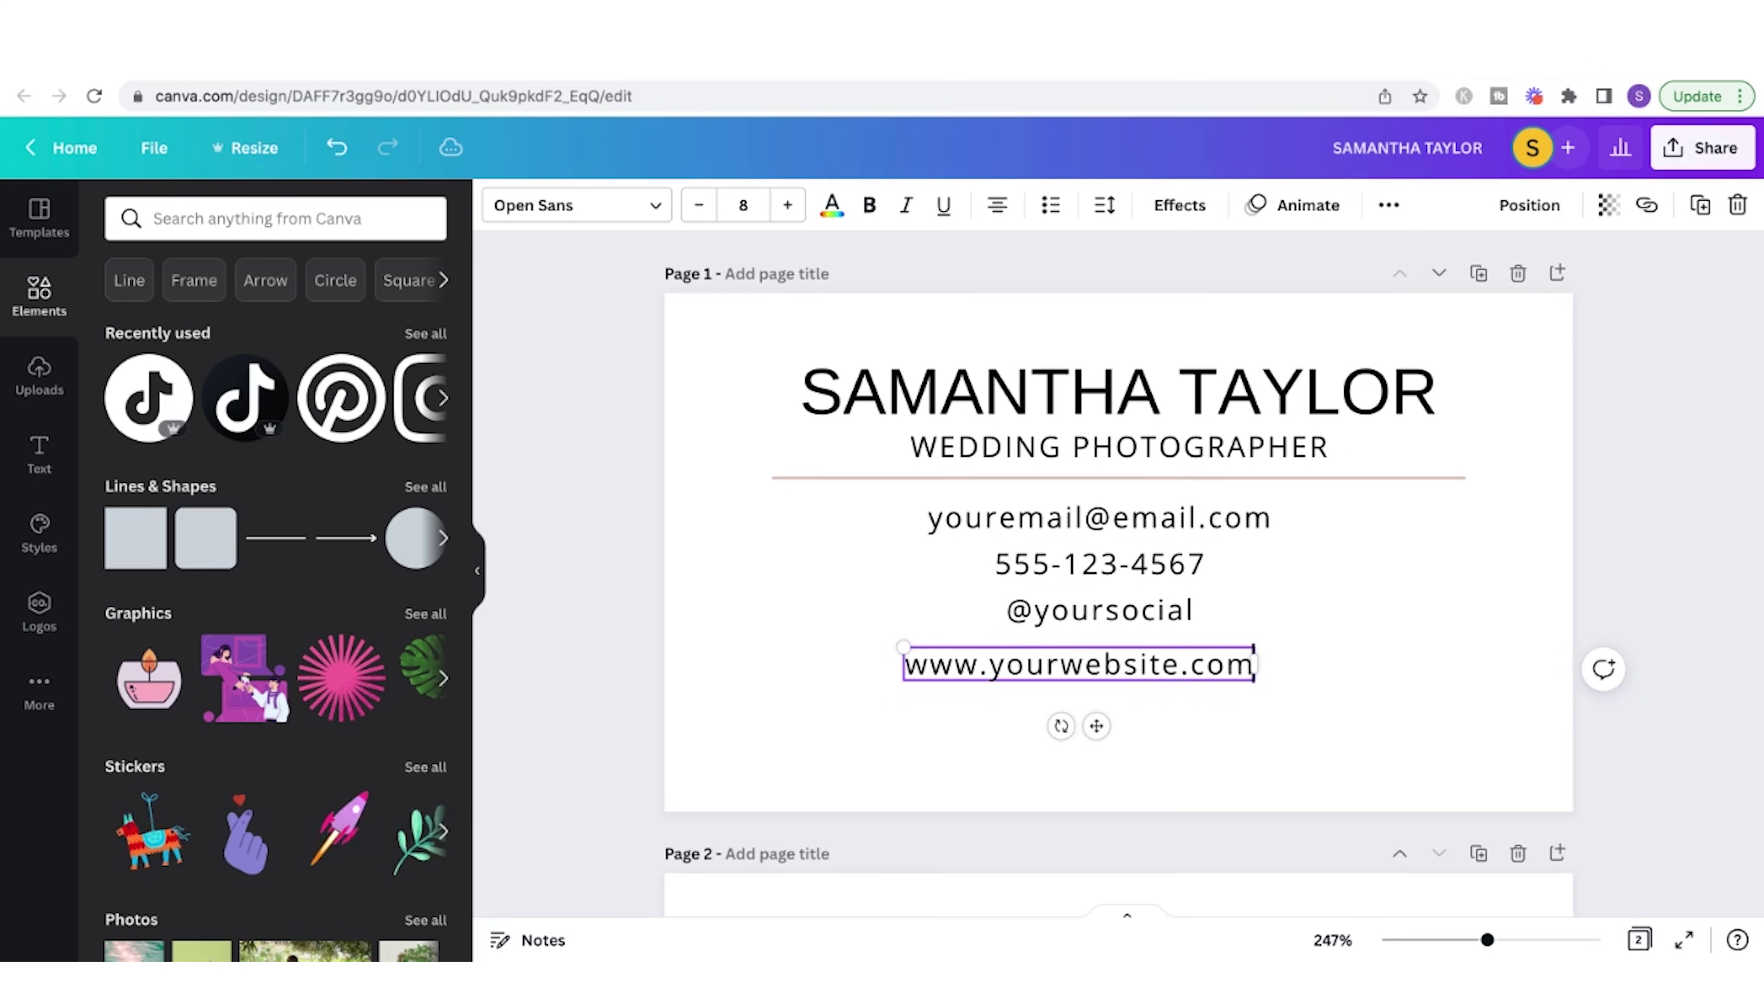
drag(1139, 590, 1256, 756)
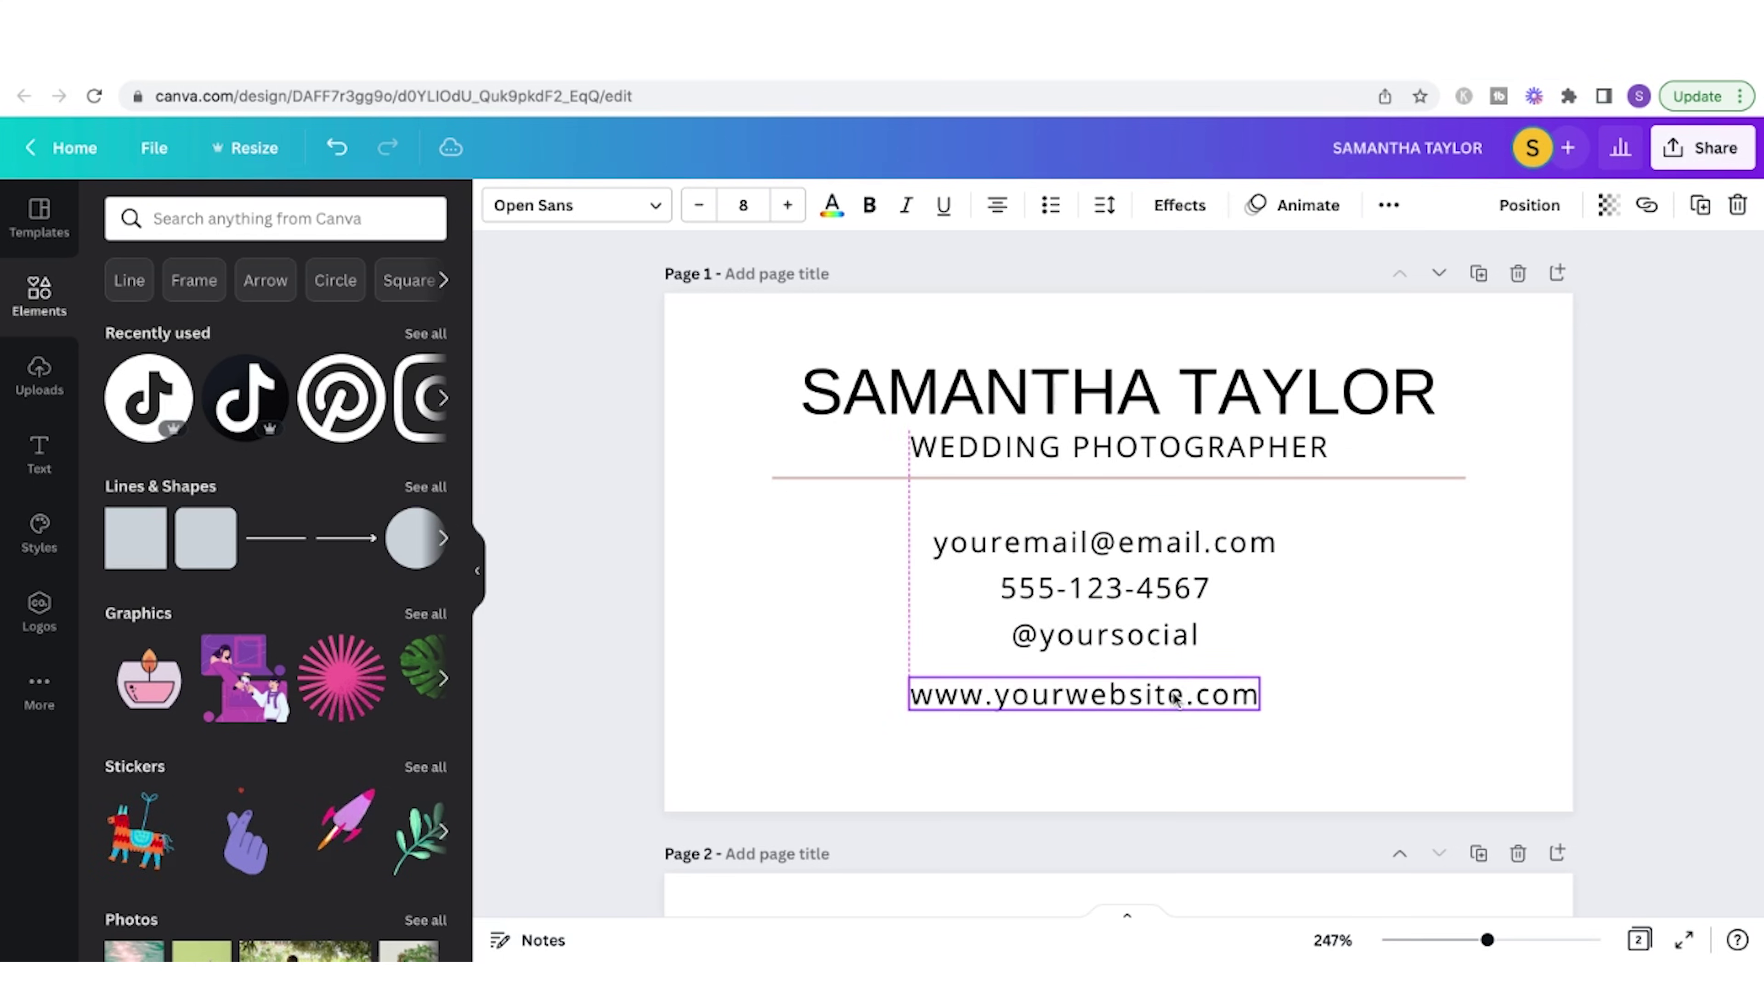
click(1368, 698)
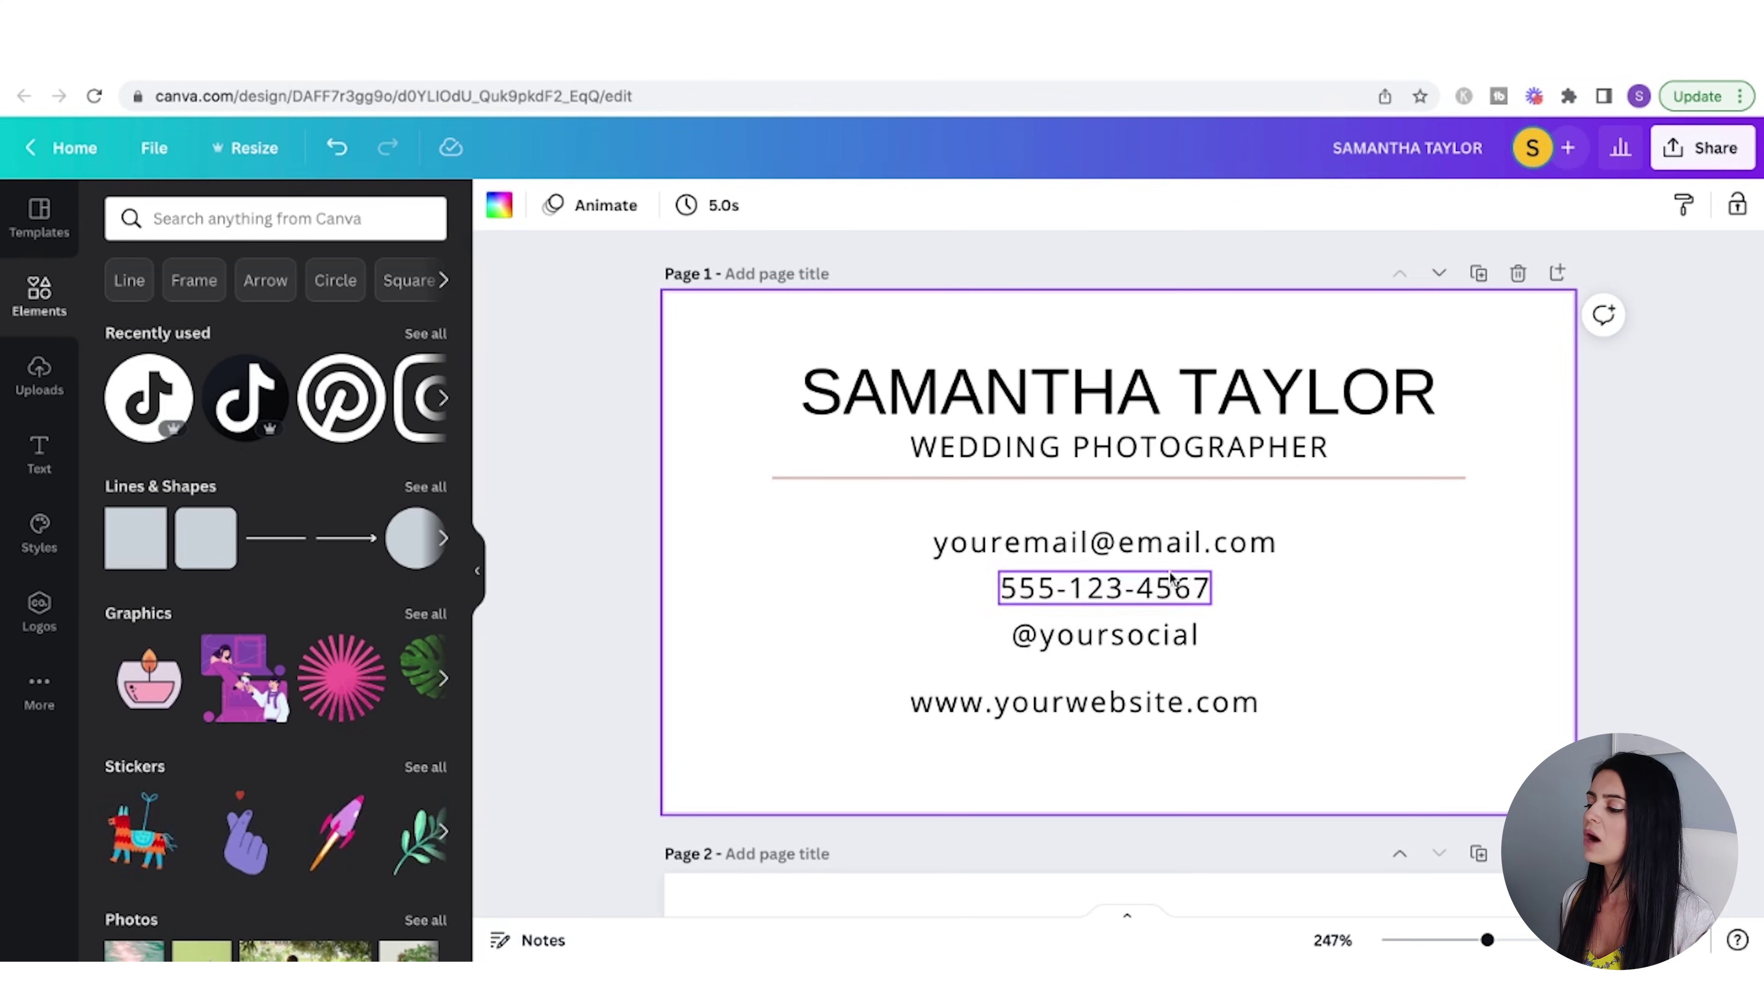
- Add a shrunken outlined Instagram icon and a round TikTok icon from Elements
click(282, 217)
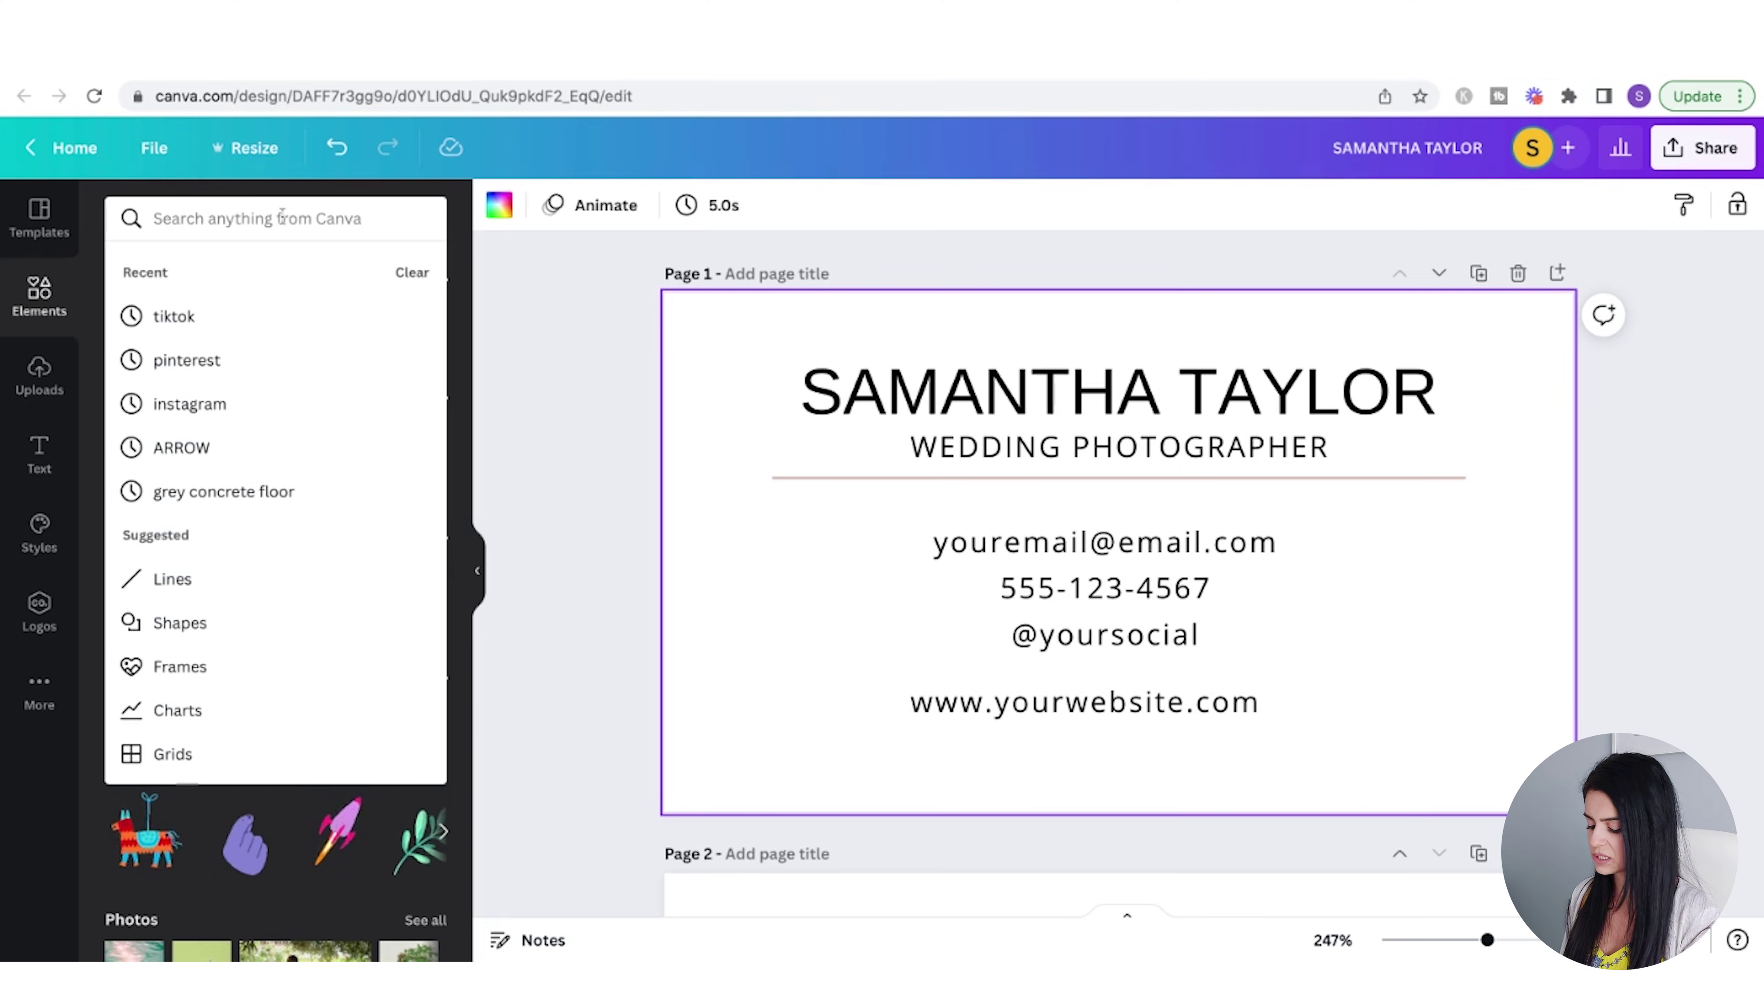
text(instagram)
key(Return)
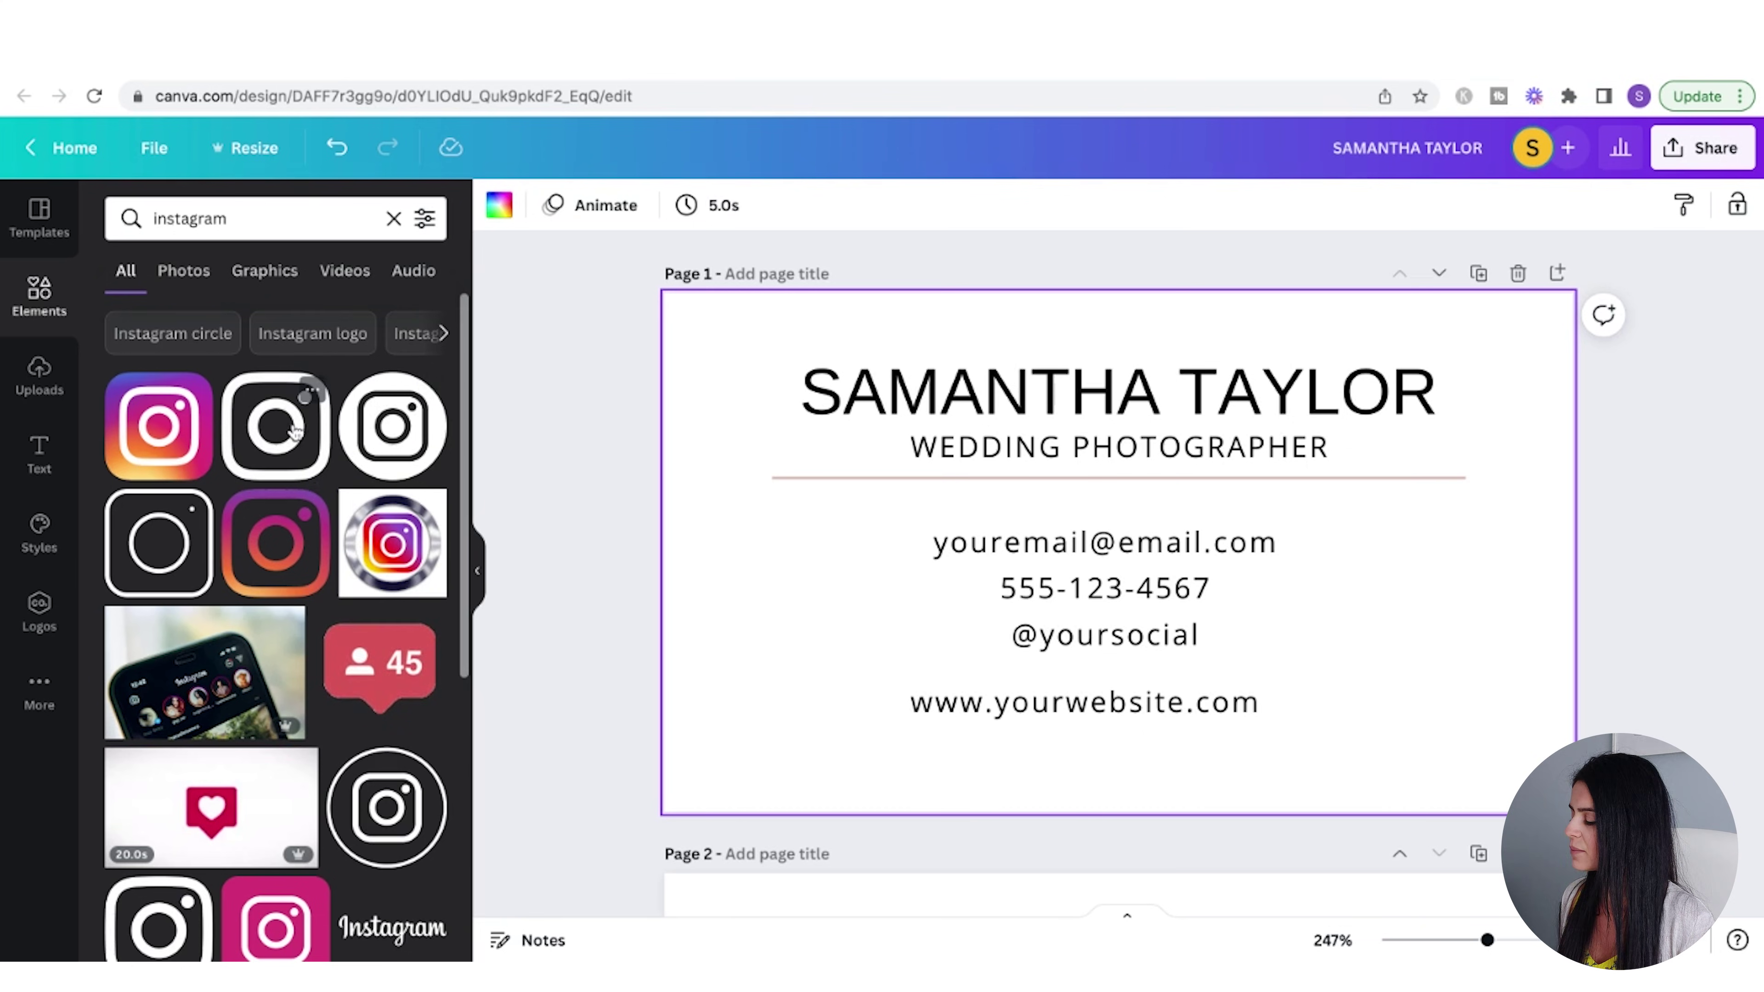
click(285, 445)
drag(1220, 651, 892, 660)
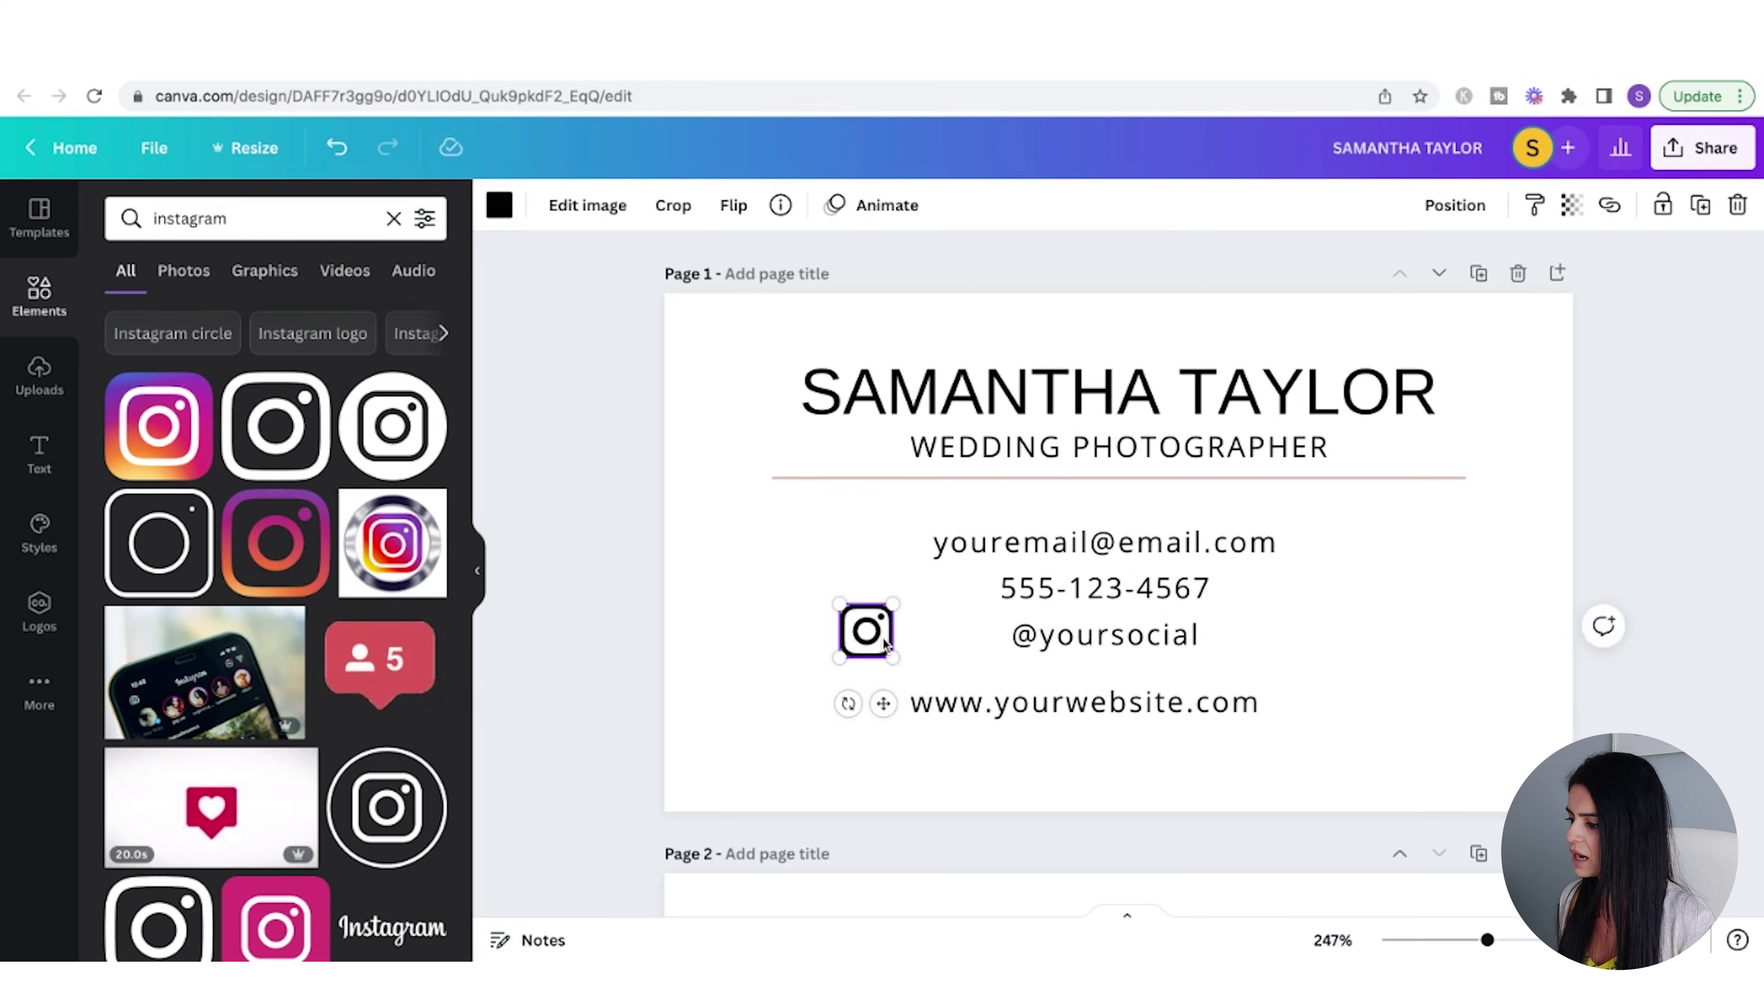
click(235, 222)
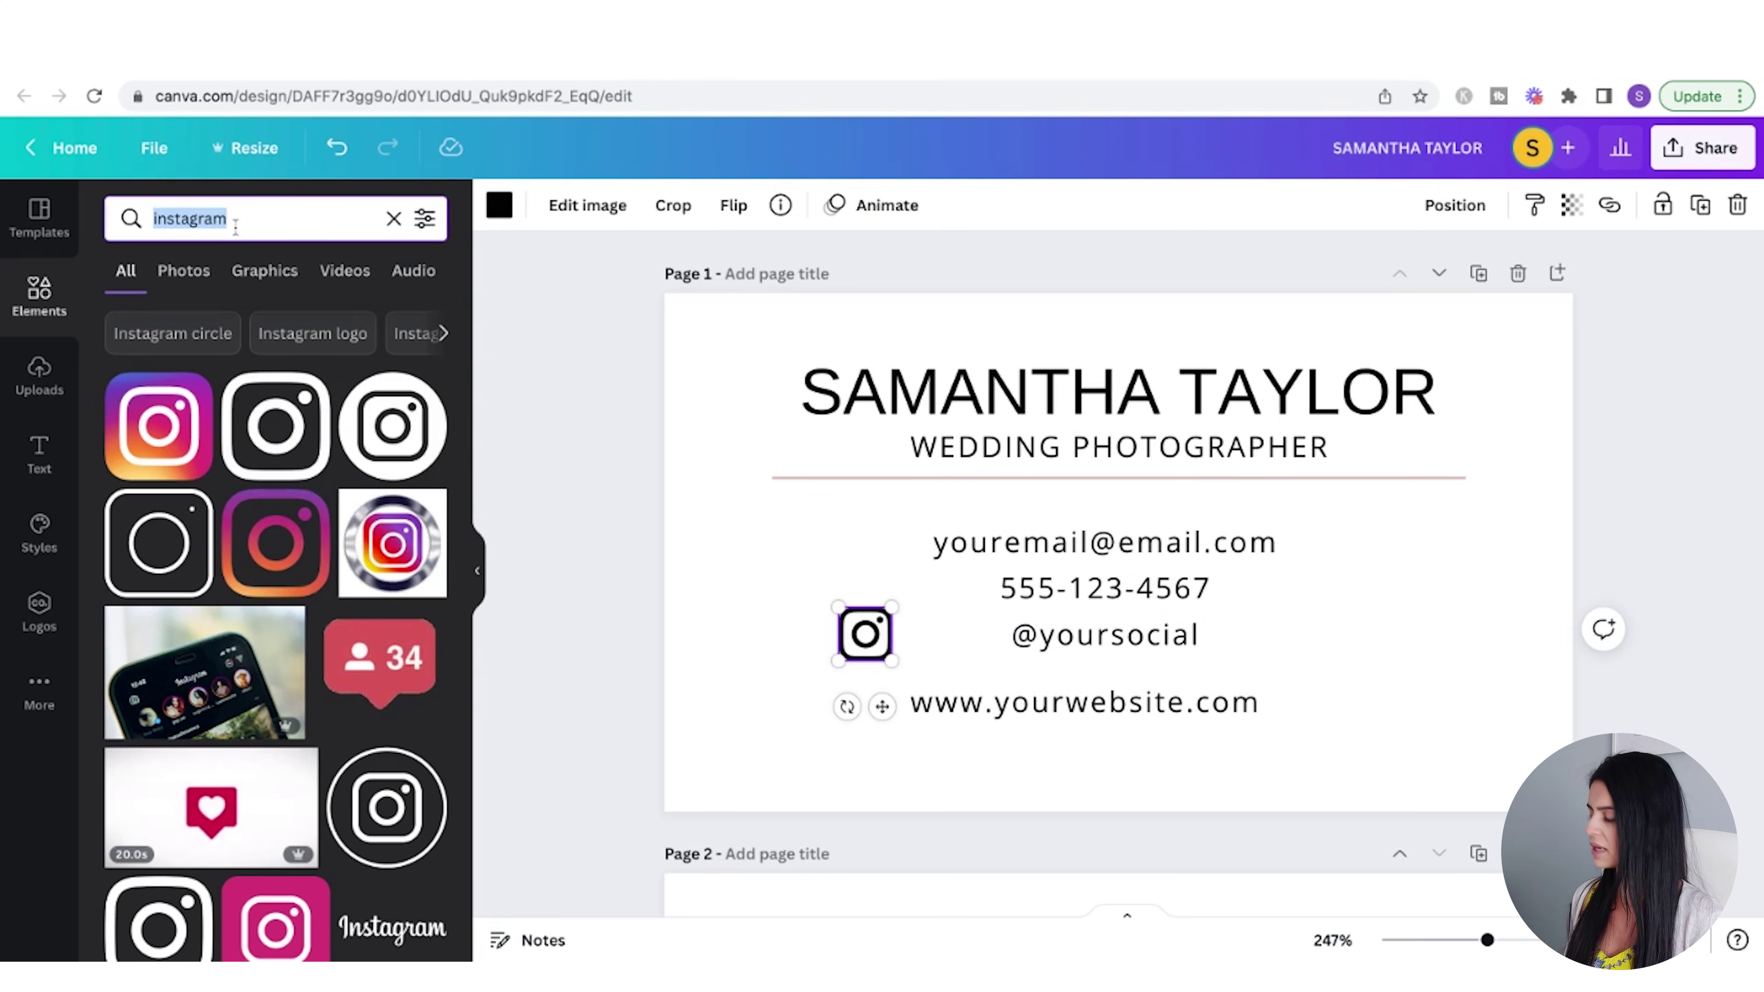
text(tiktok)
key(Return)
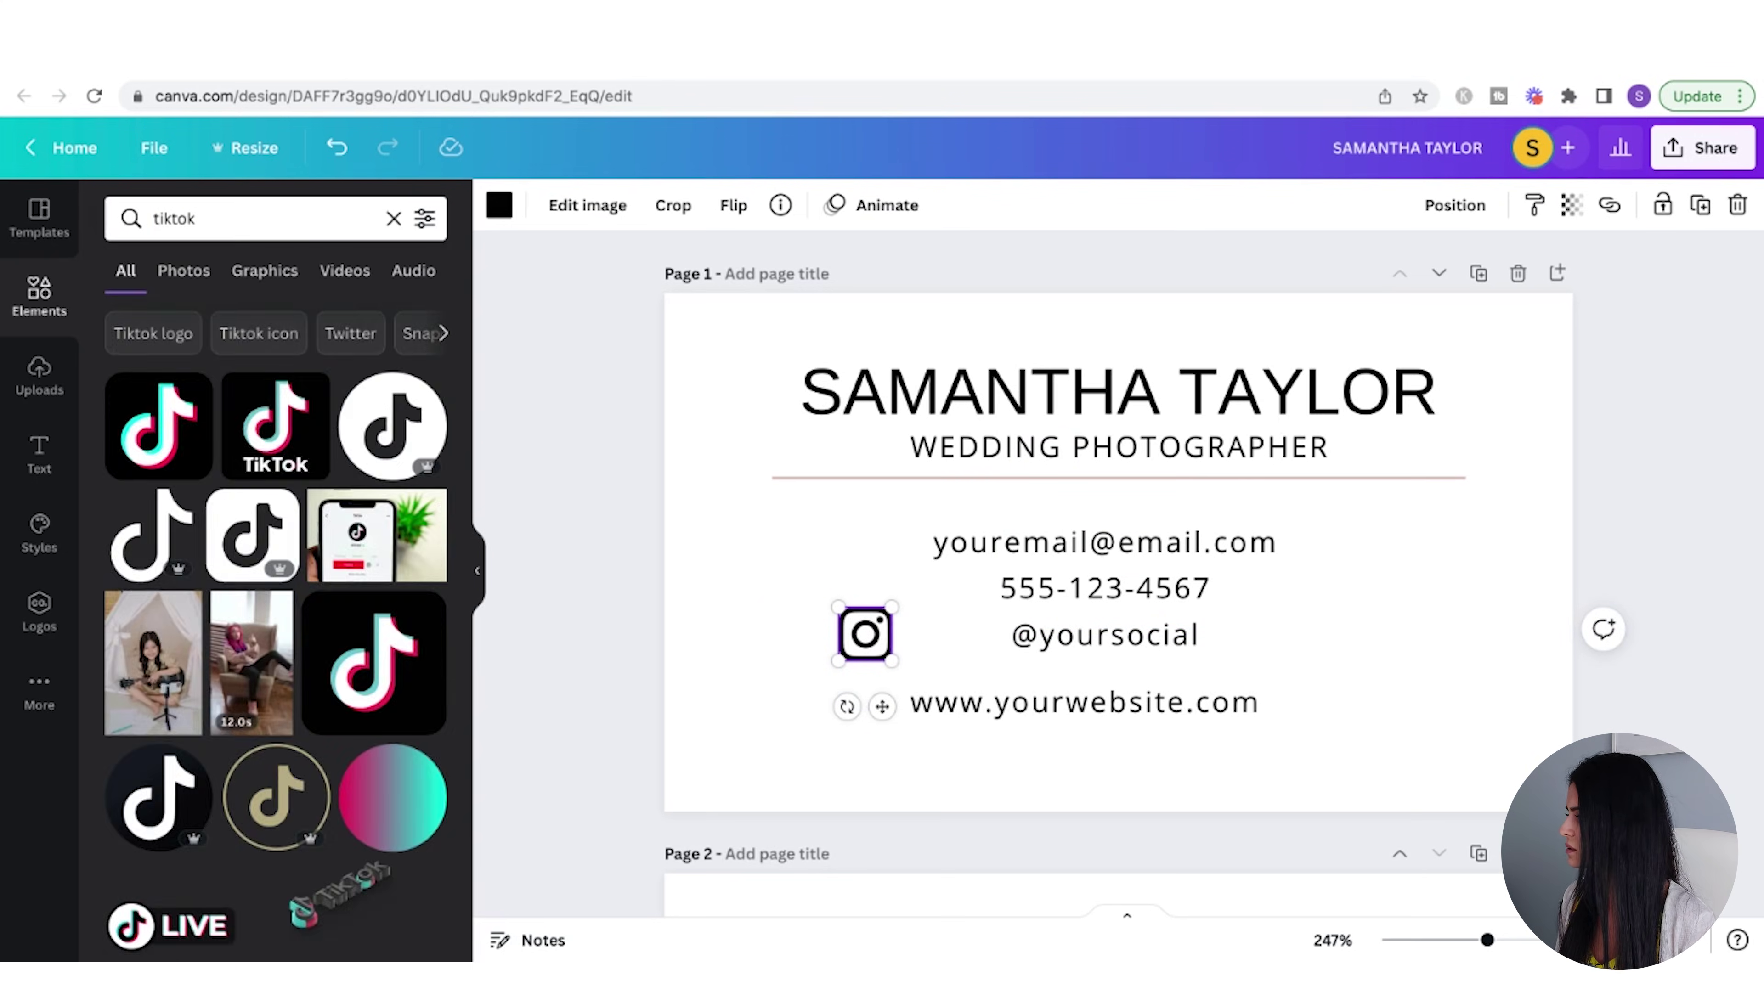
drag(368, 431, 987, 584)
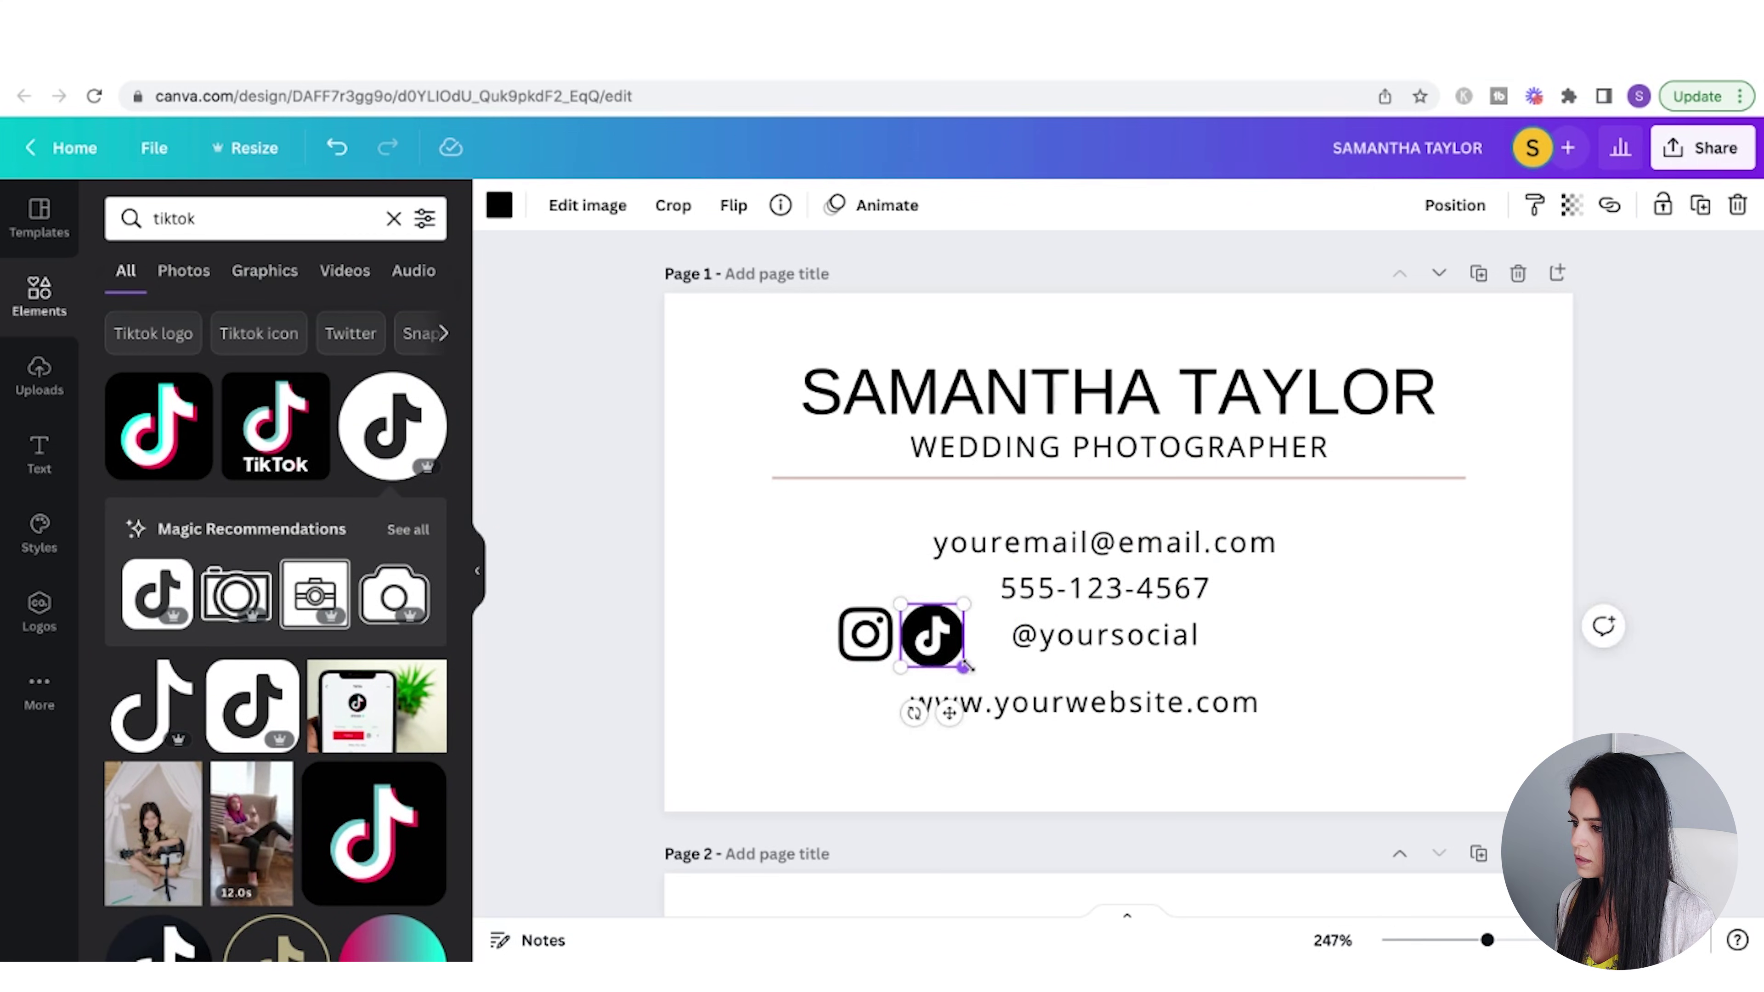
click(310, 218)
text(pinter)
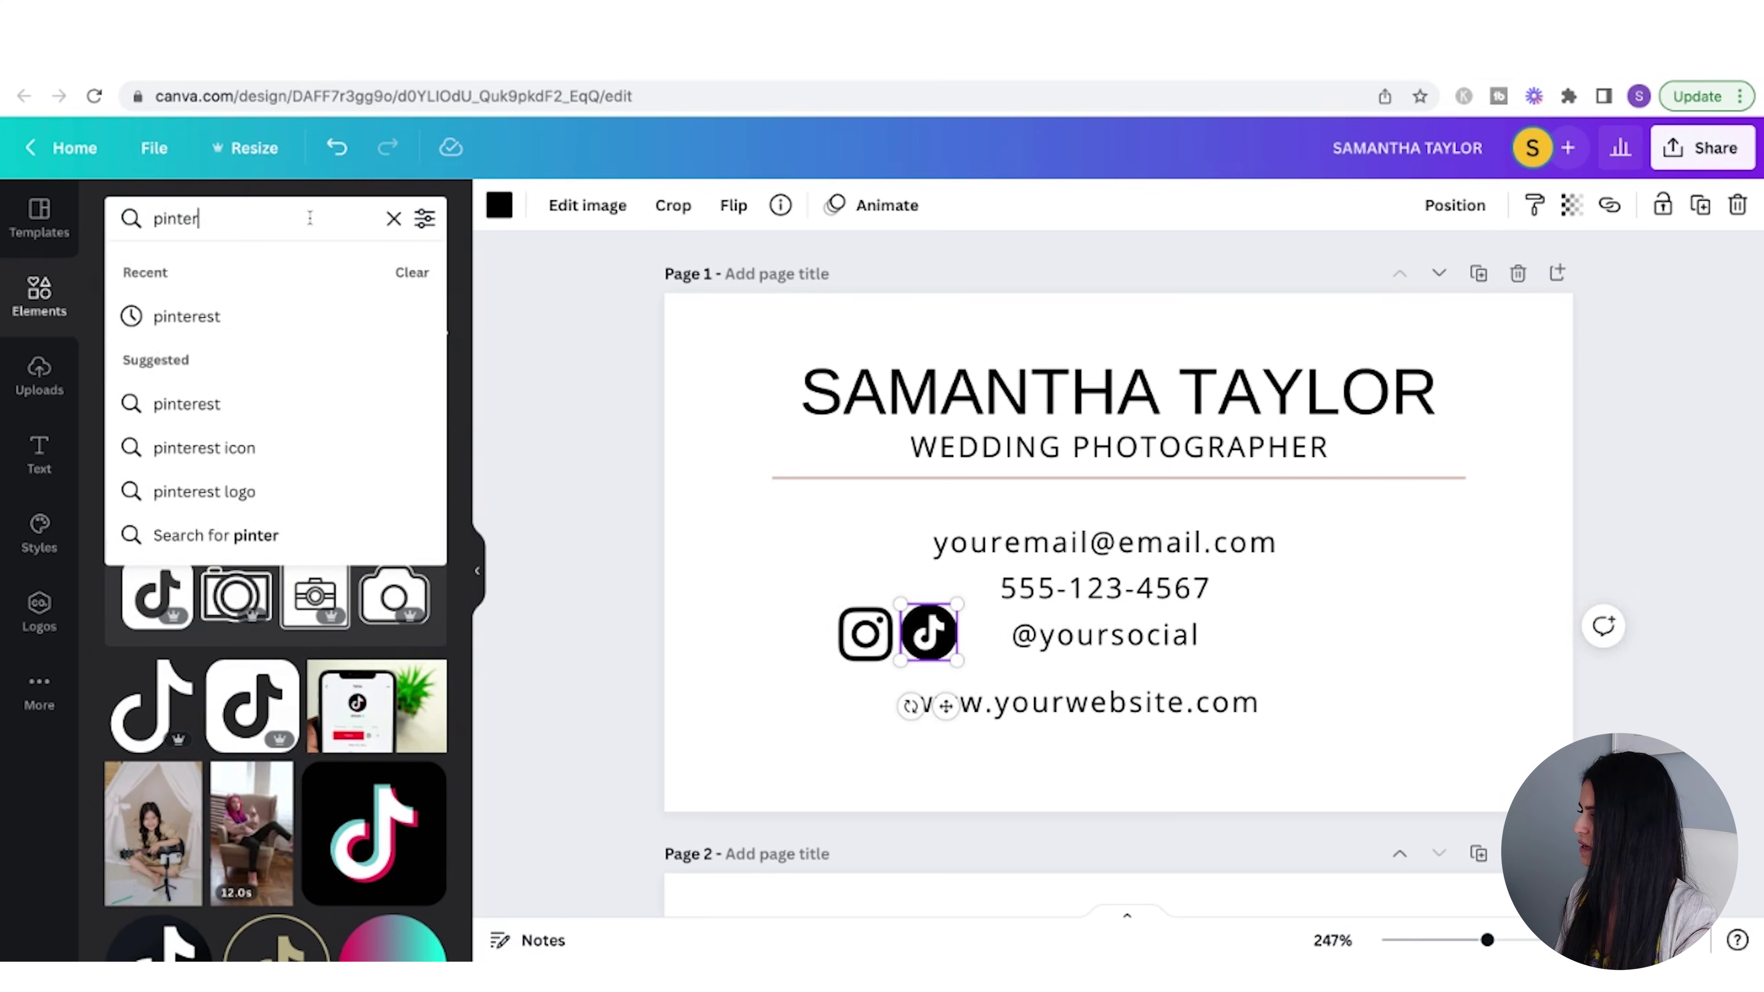
text(est)
key(Return)
click(276, 426)
drag(1228, 661, 981, 632)
drag(864, 633, 814, 633)
drag(993, 653, 985, 653)
drag(904, 632, 963, 632)
drag(814, 633, 824, 634)
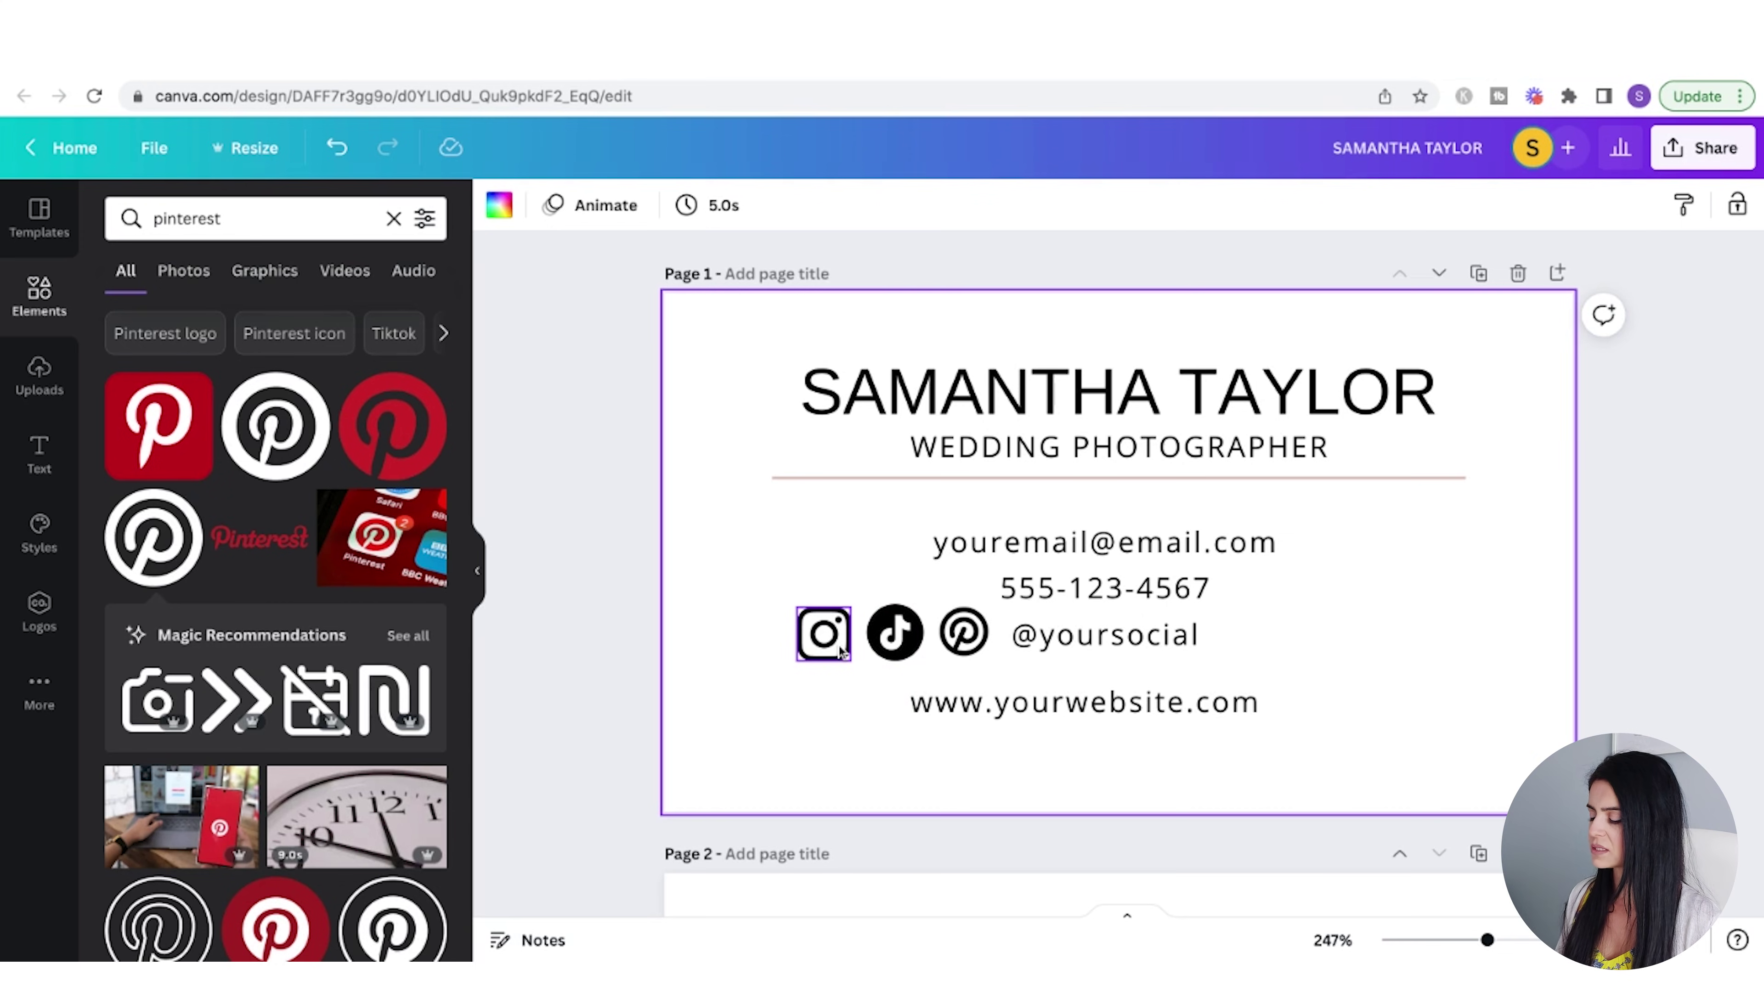
click(841, 653)
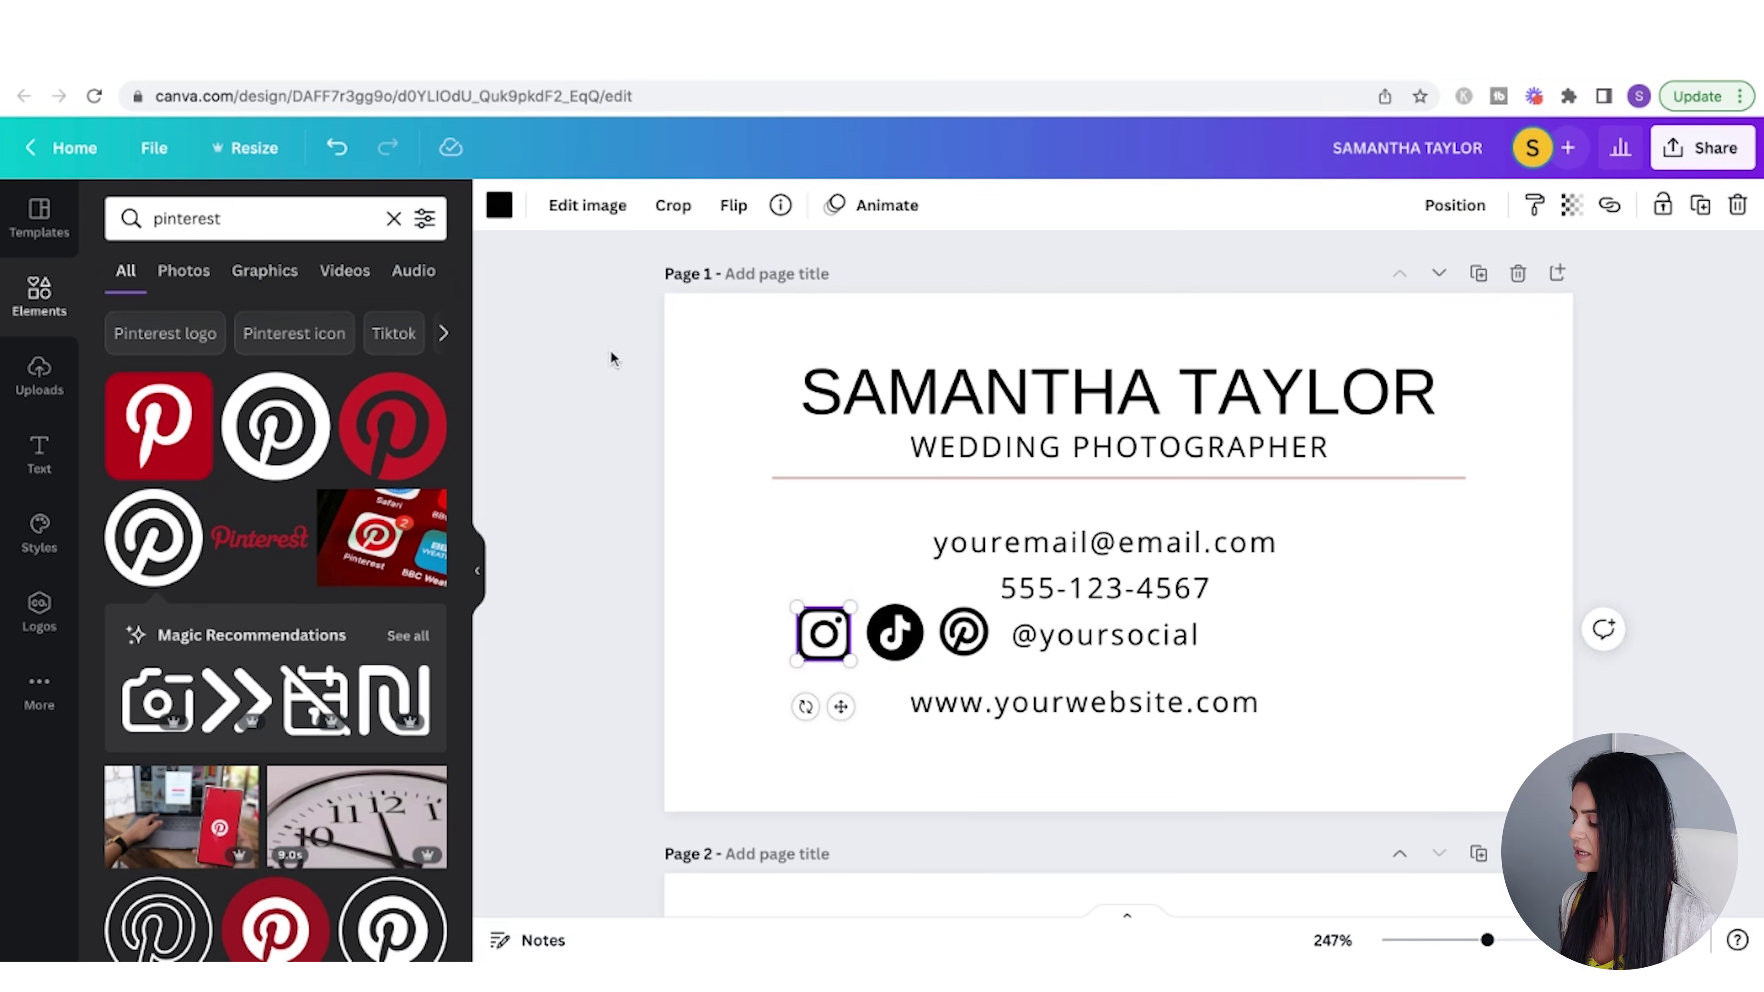
- Recolour the Instagram, TikTok and Pinterest icons light pink
click(499, 206)
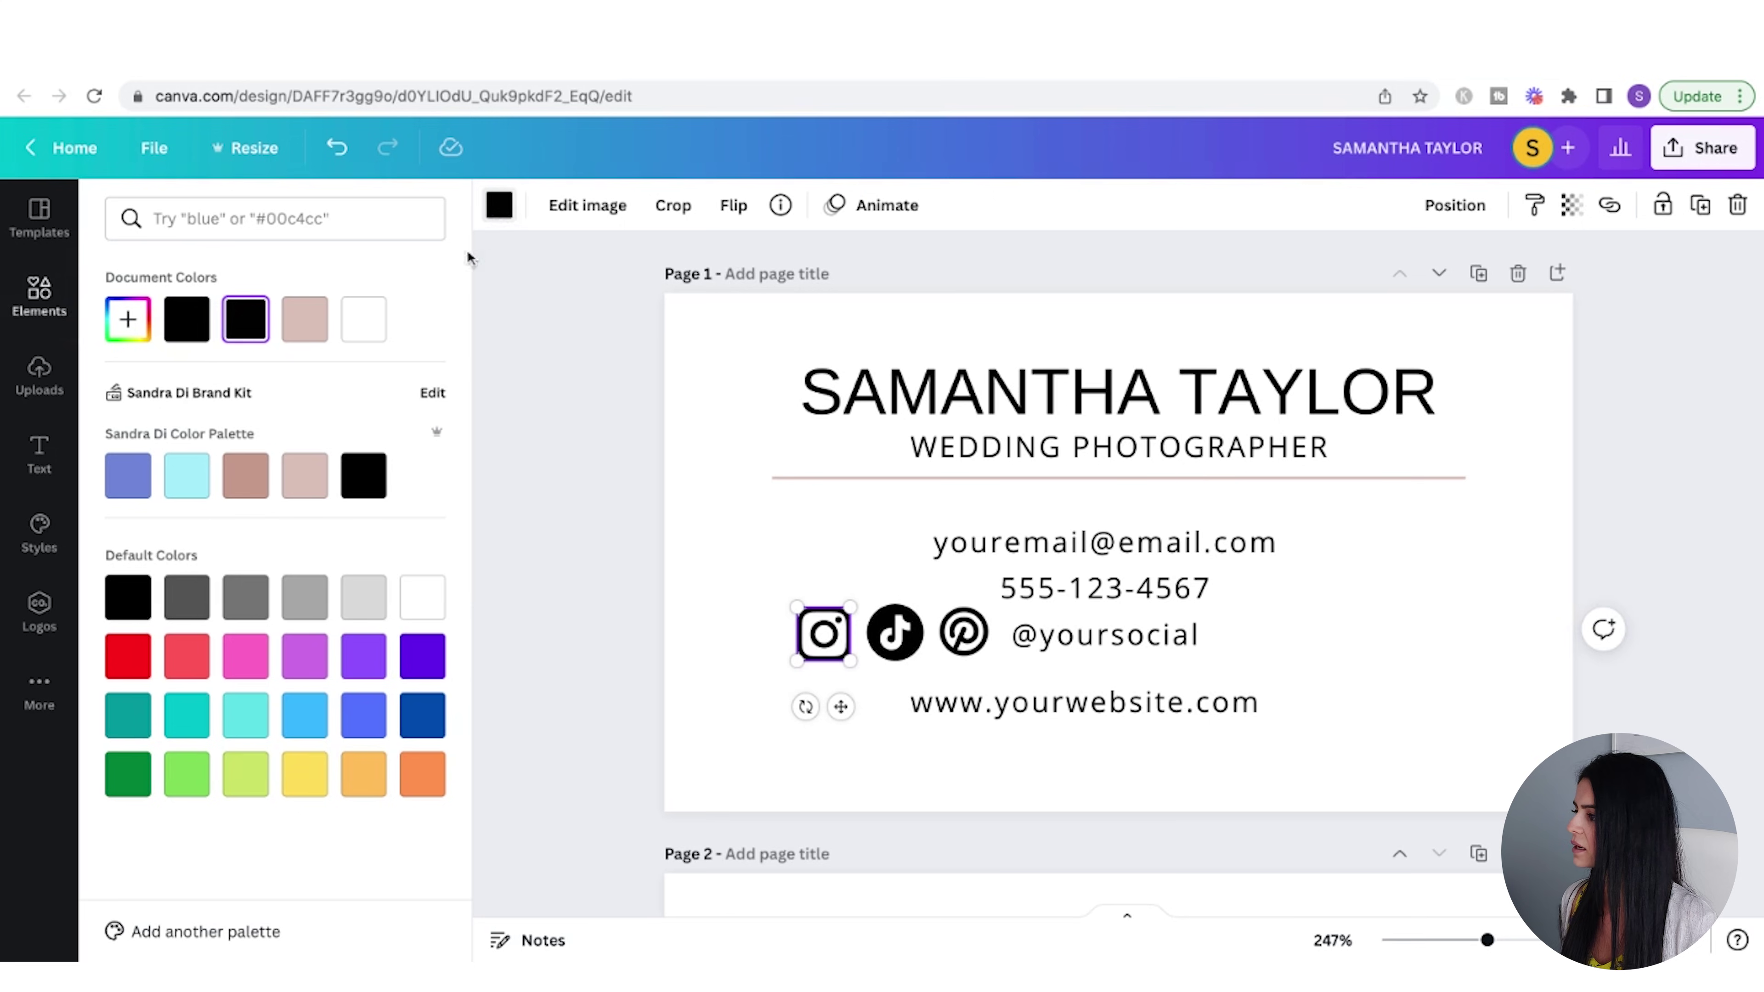
click(298, 336)
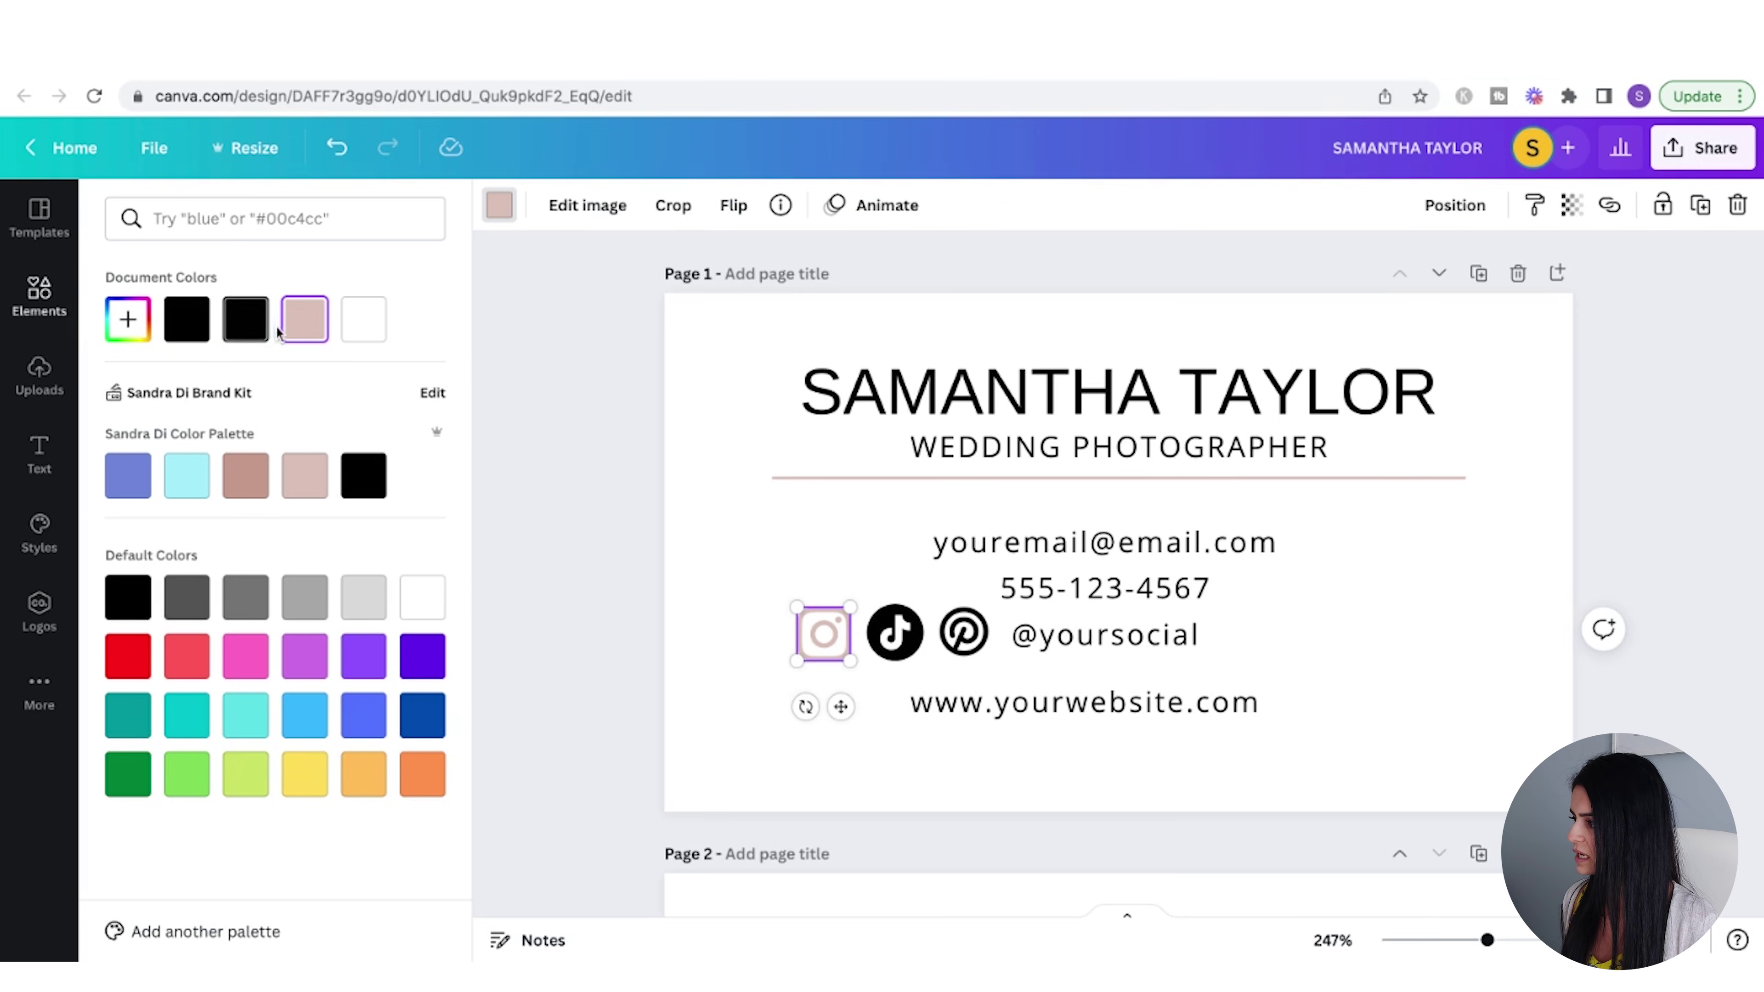
click(894, 632)
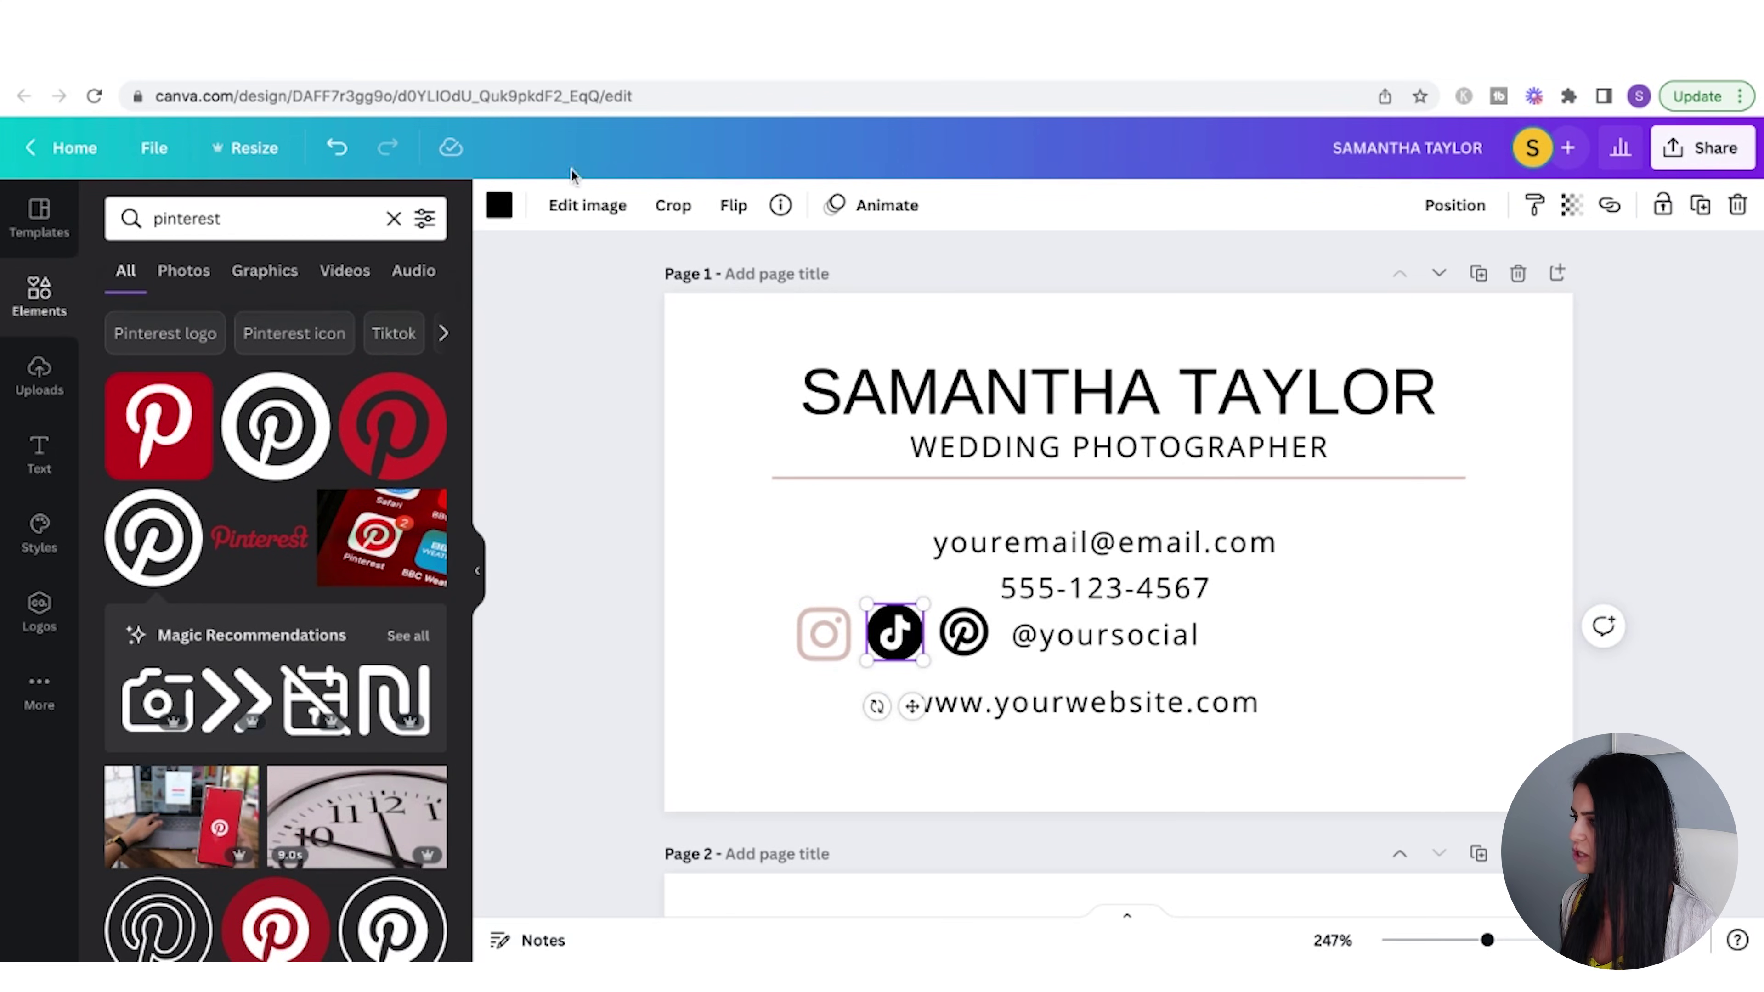
click(500, 206)
click(247, 319)
drag(247, 320, 964, 632)
click(1244, 771)
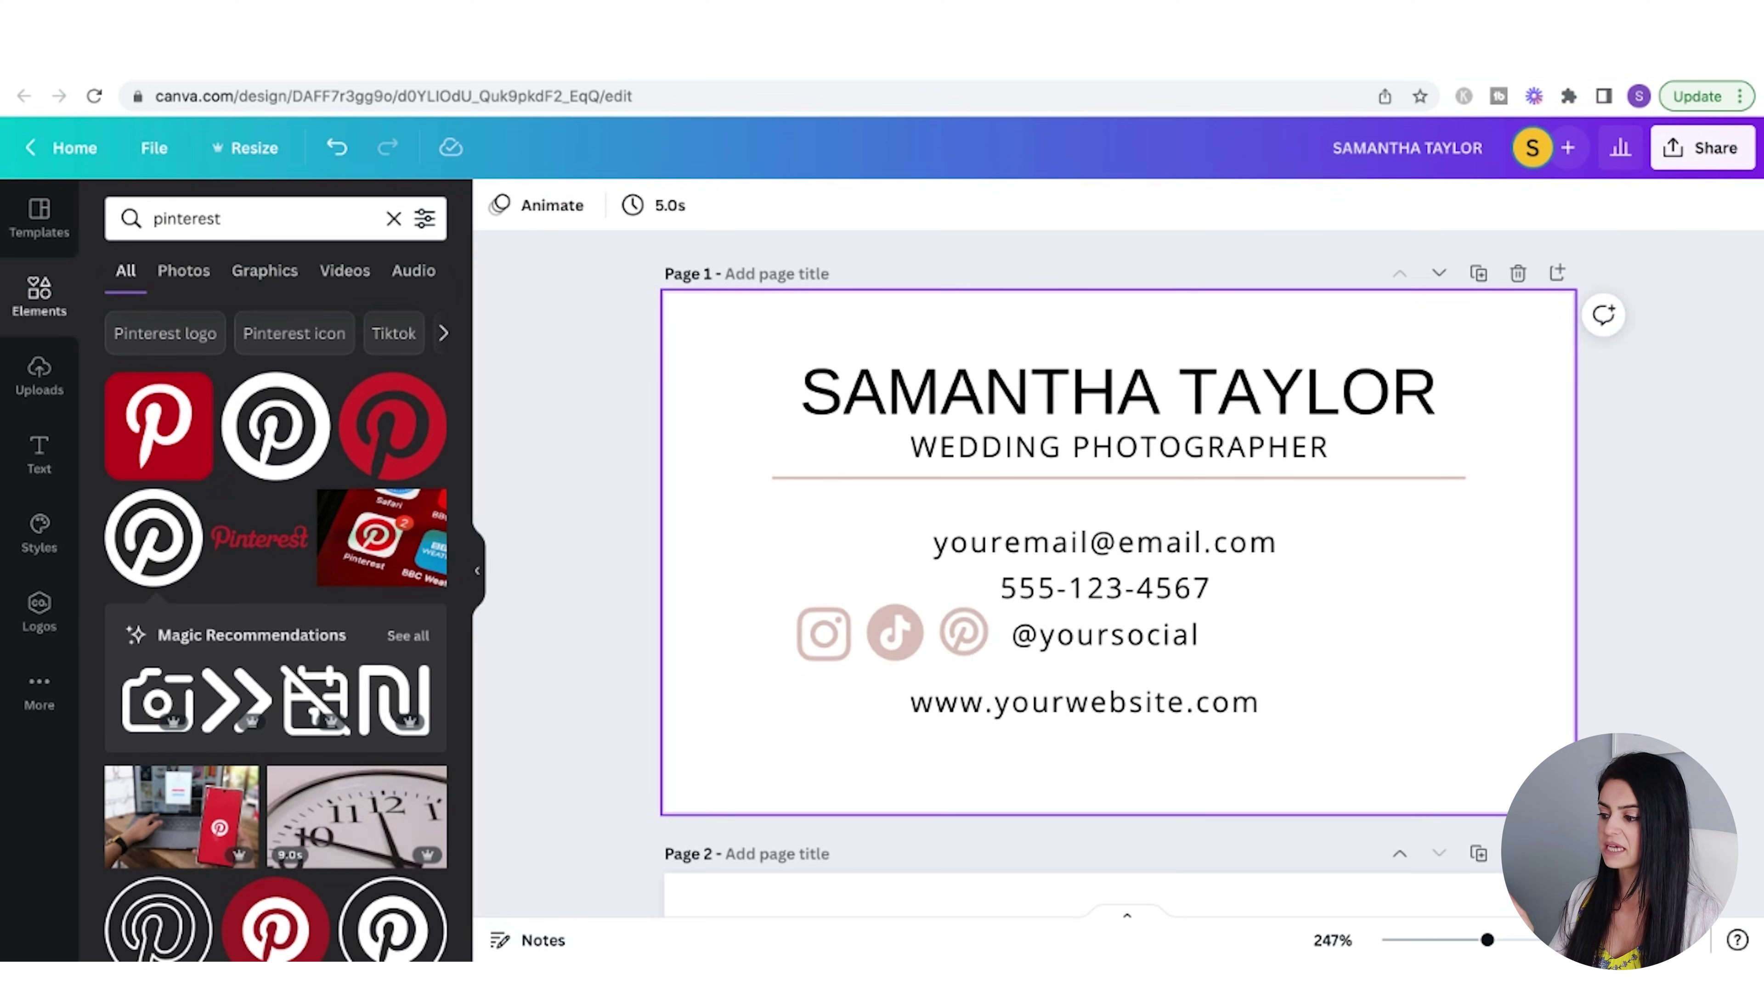
- Tidy up the three social icons into an evenly spaced row, enlarging Pinterest slightly
drag(760, 631, 995, 644)
click(1493, 209)
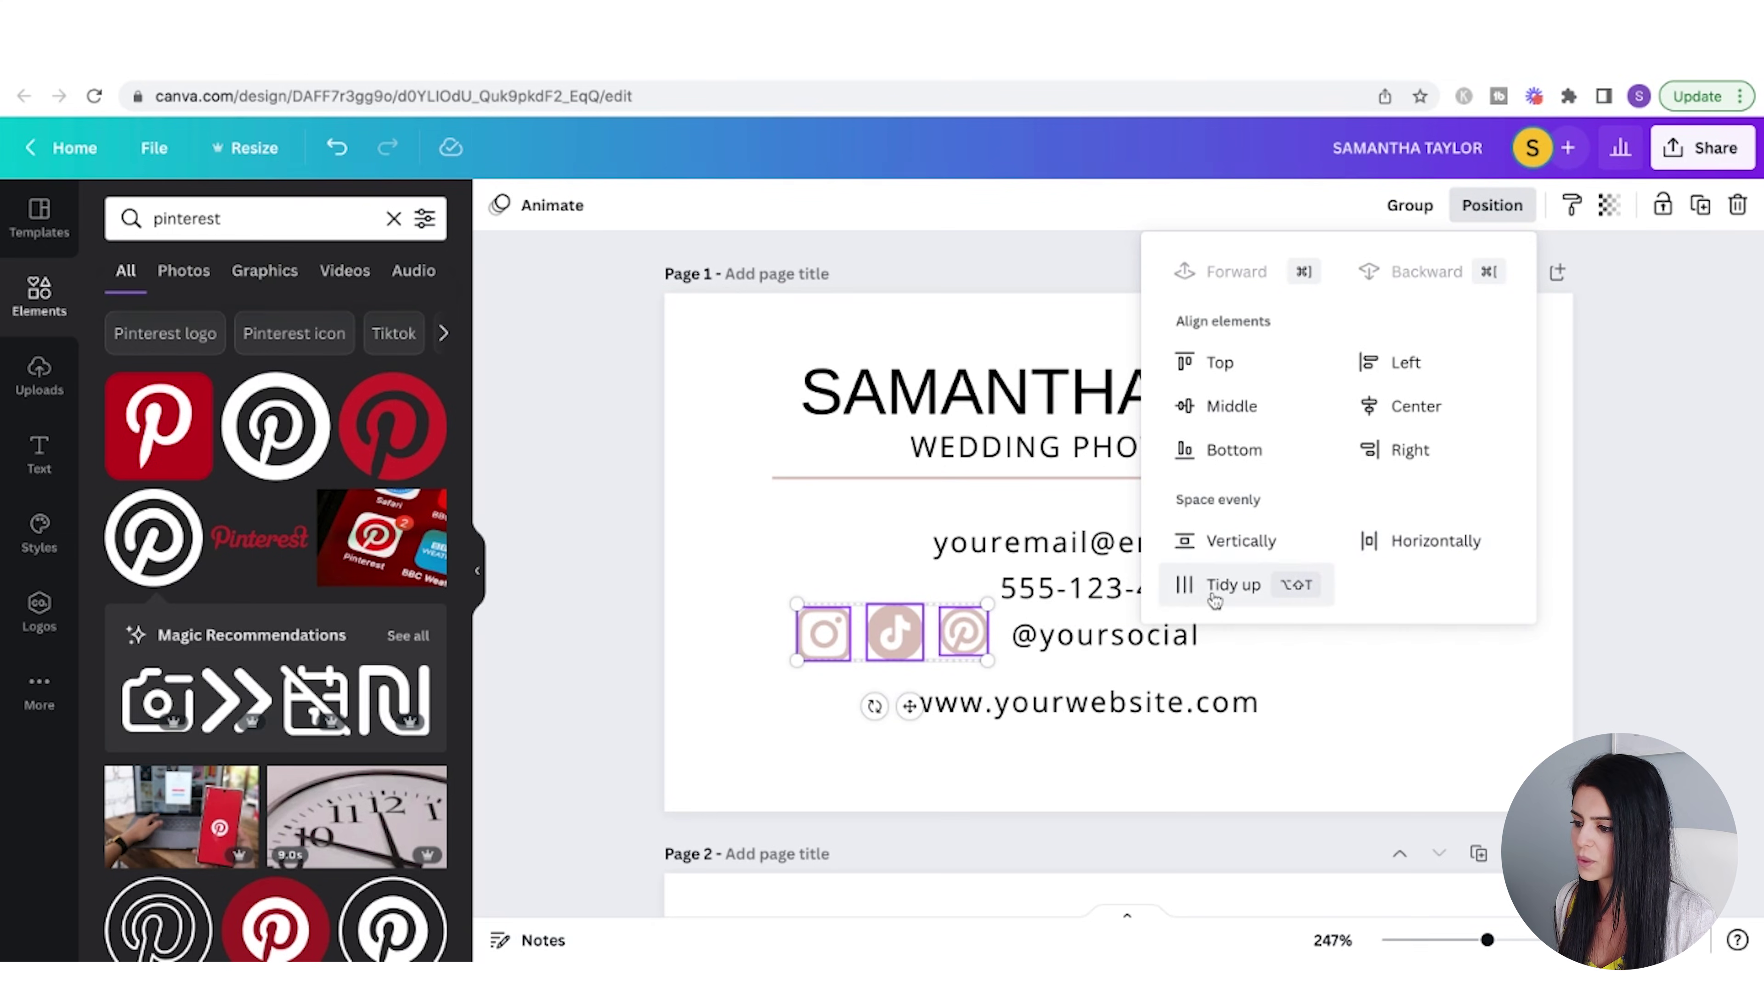
click(1232, 584)
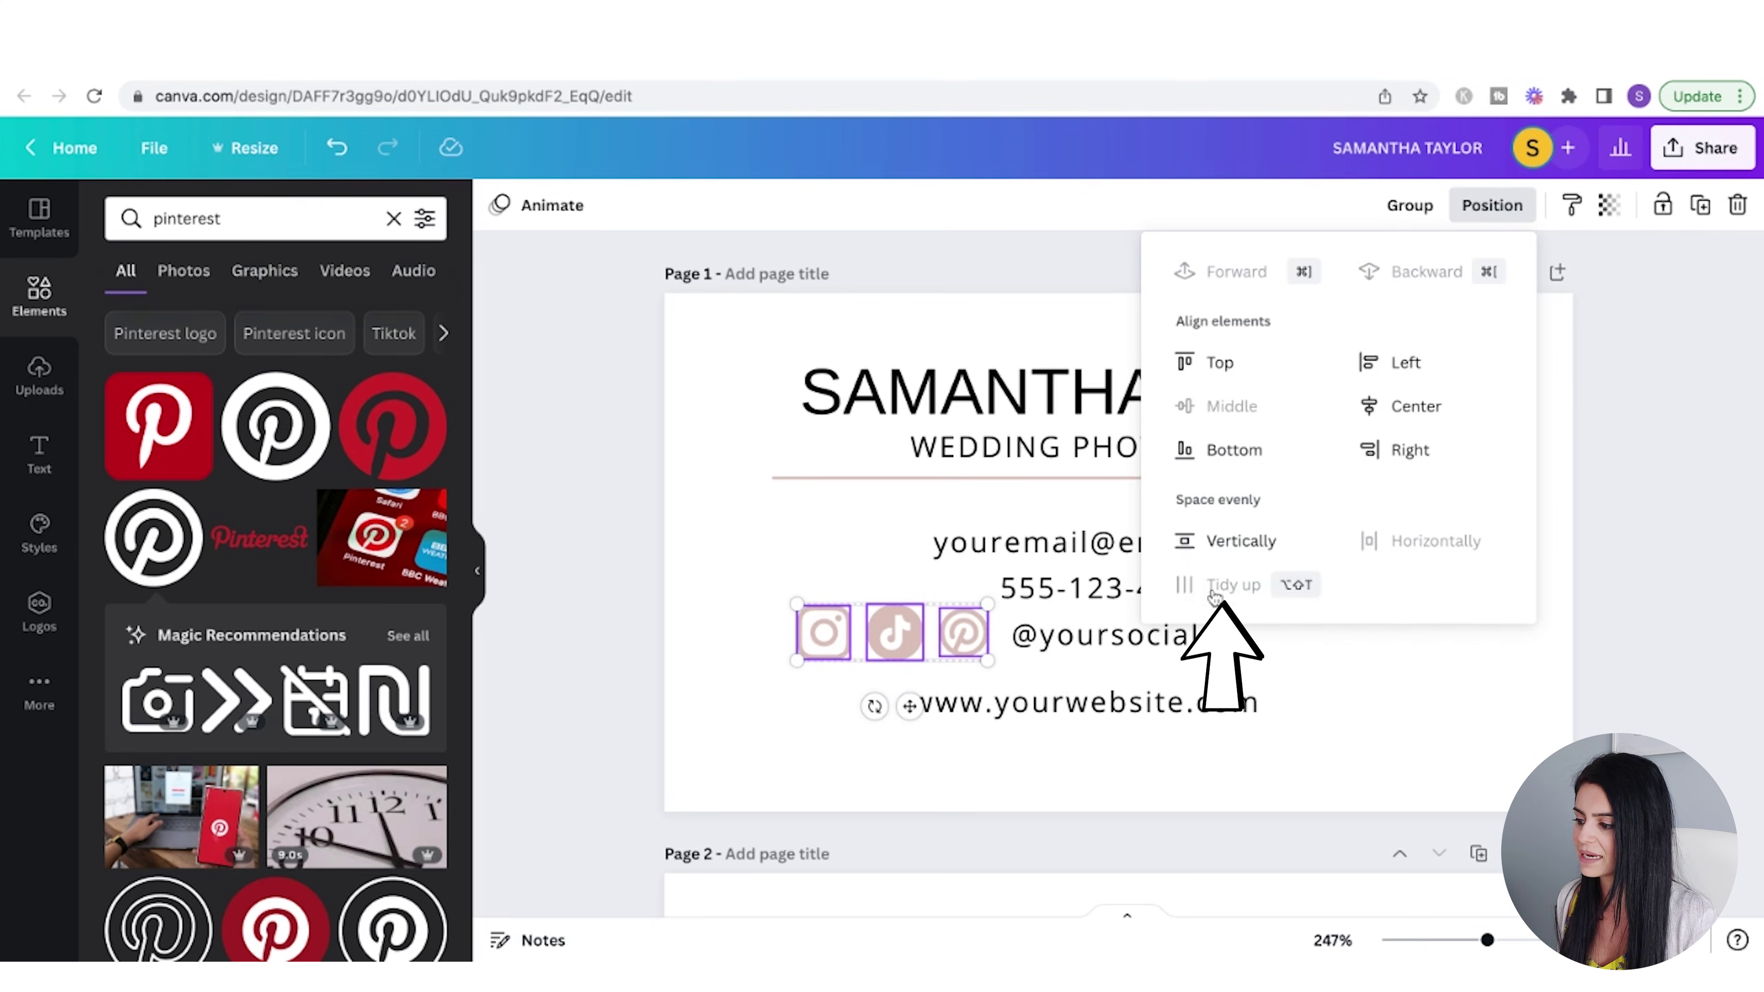
click(1436, 735)
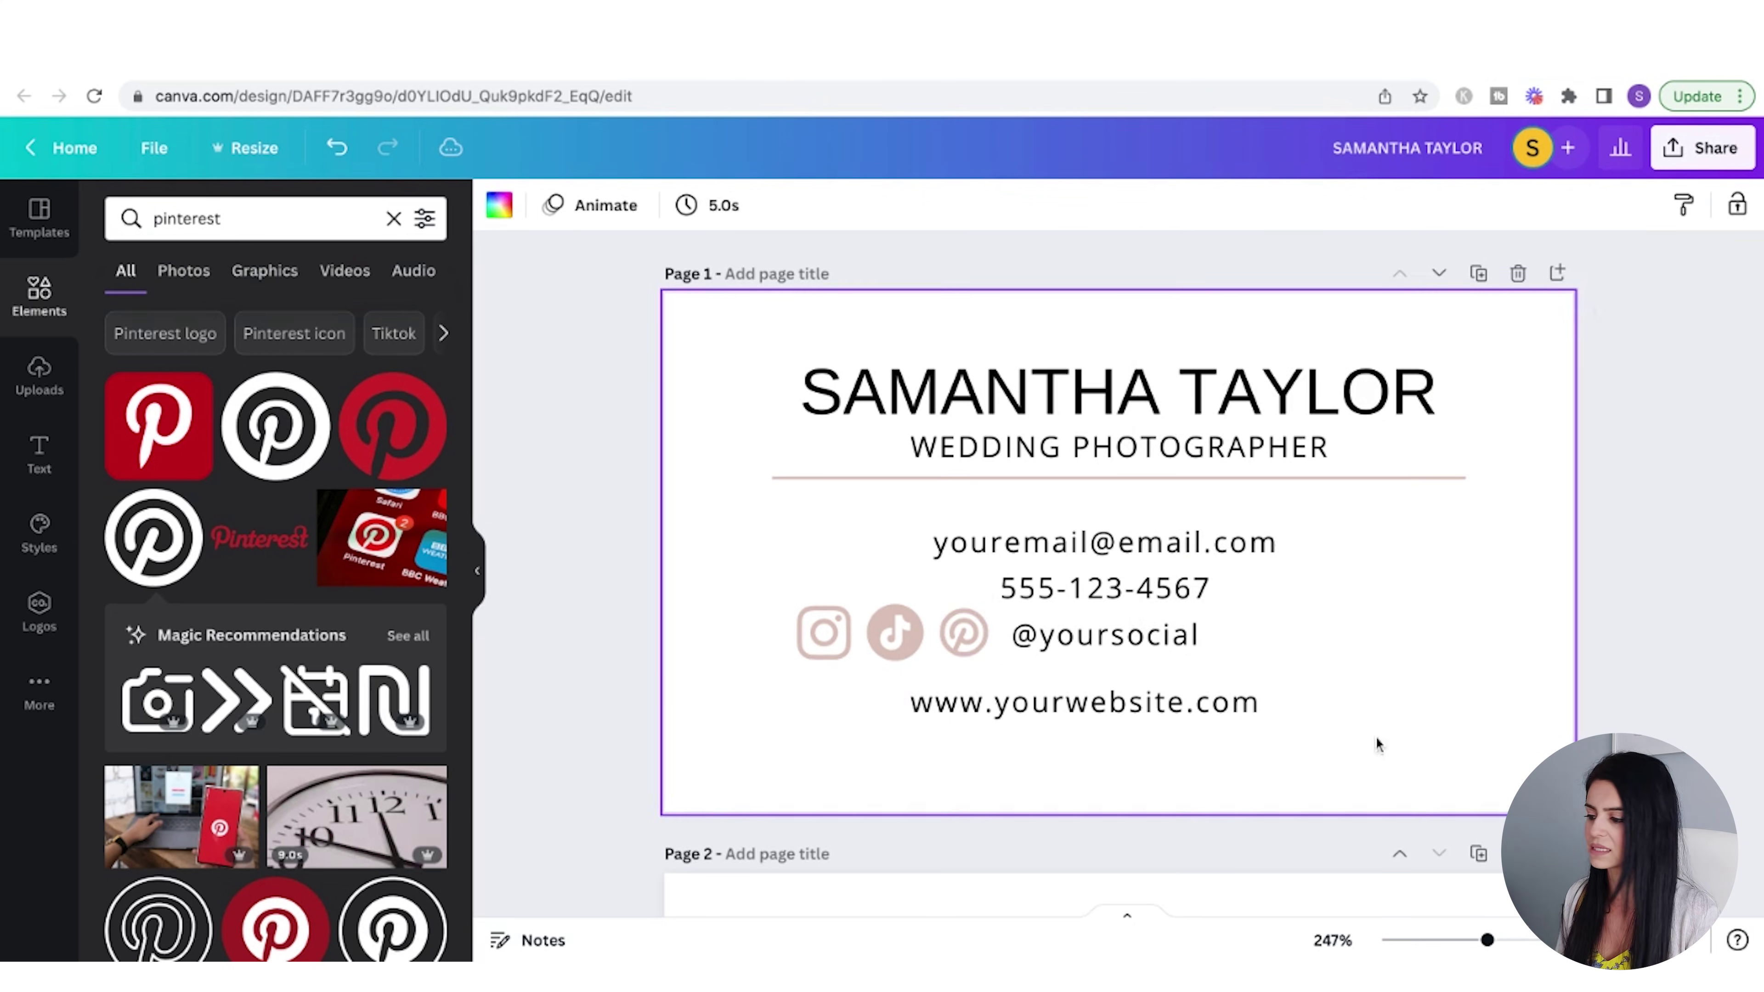
click(961, 629)
drag(940, 608, 936, 607)
drag(1000, 668, 767, 624)
drag(1294, 767, 1142, 512)
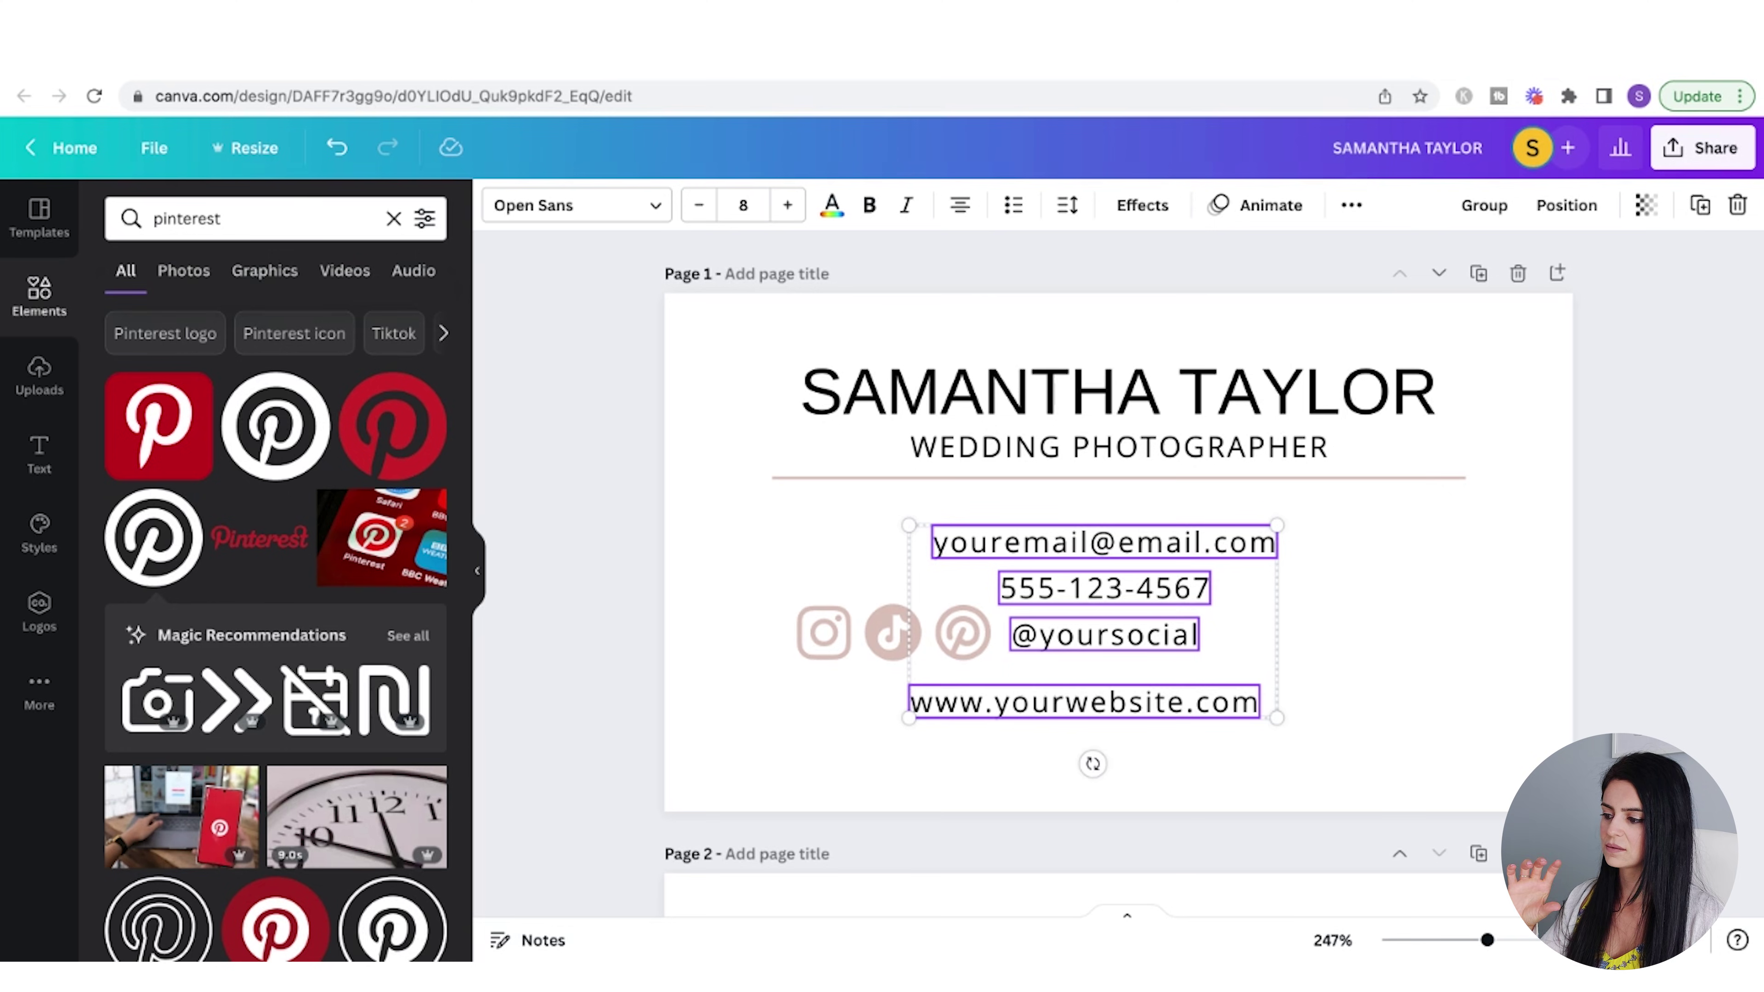
- Space the four contact lines evenly and centre-align them with the icons
click(1563, 207)
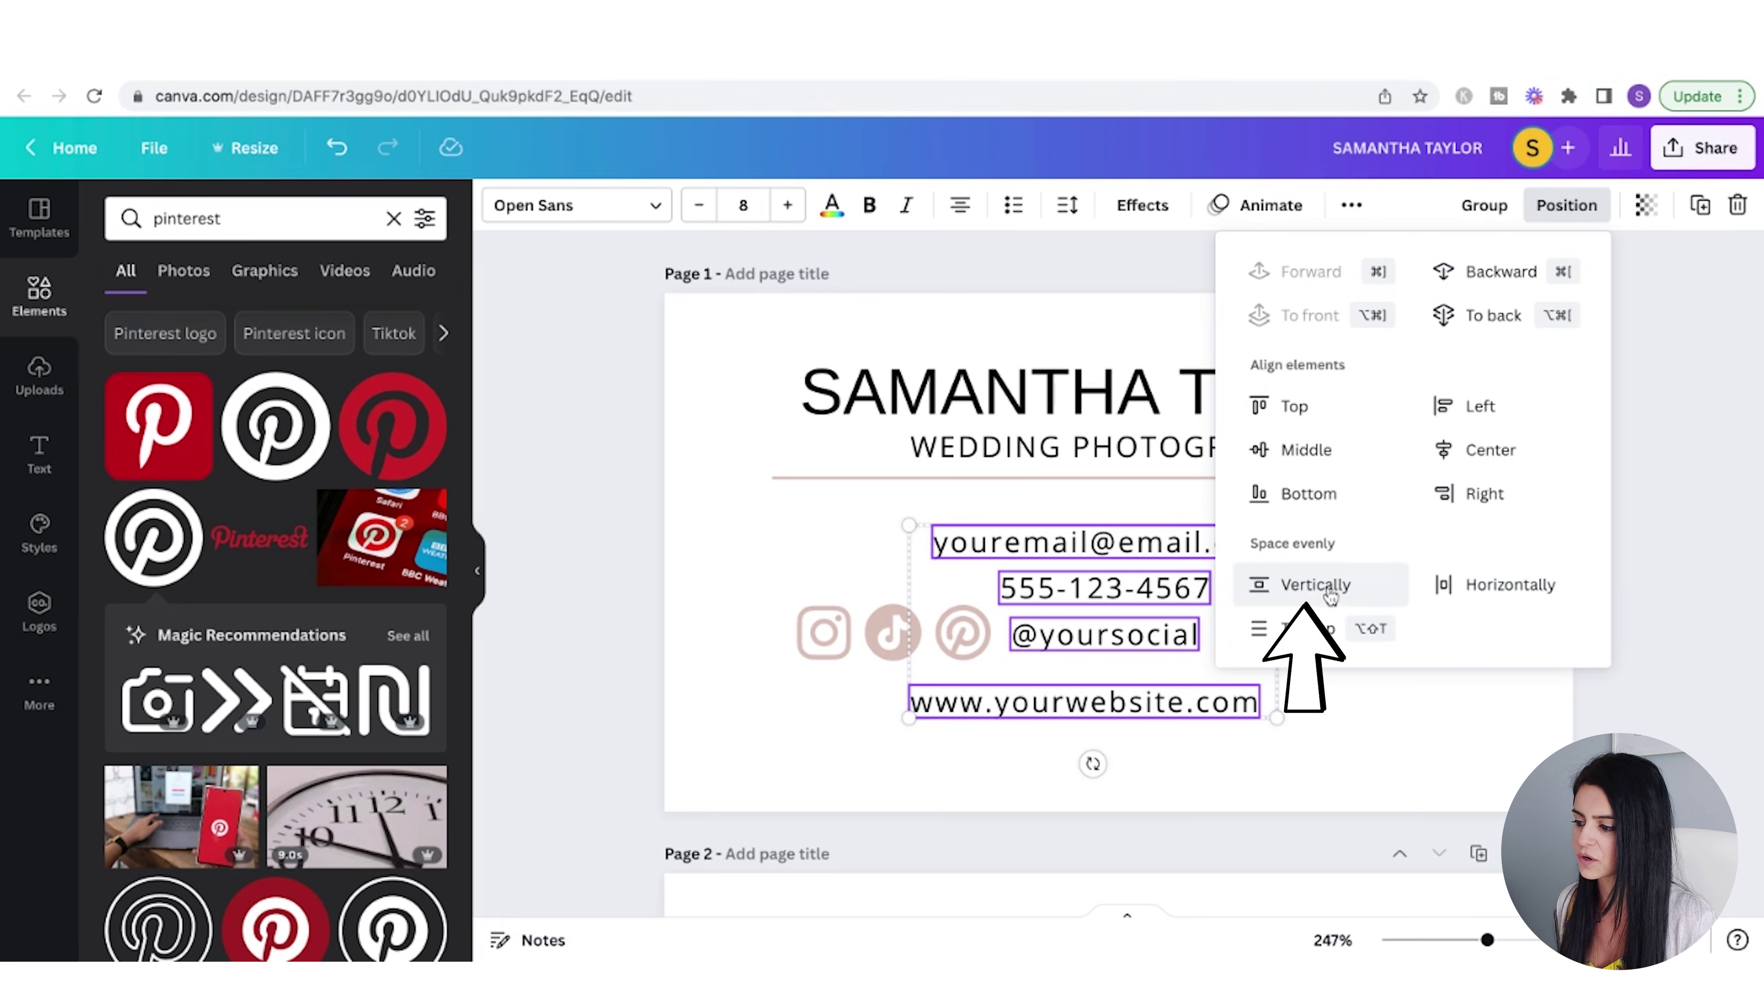
click(1326, 593)
drag(1111, 665, 767, 638)
shift+click(1205, 748)
click(1566, 205)
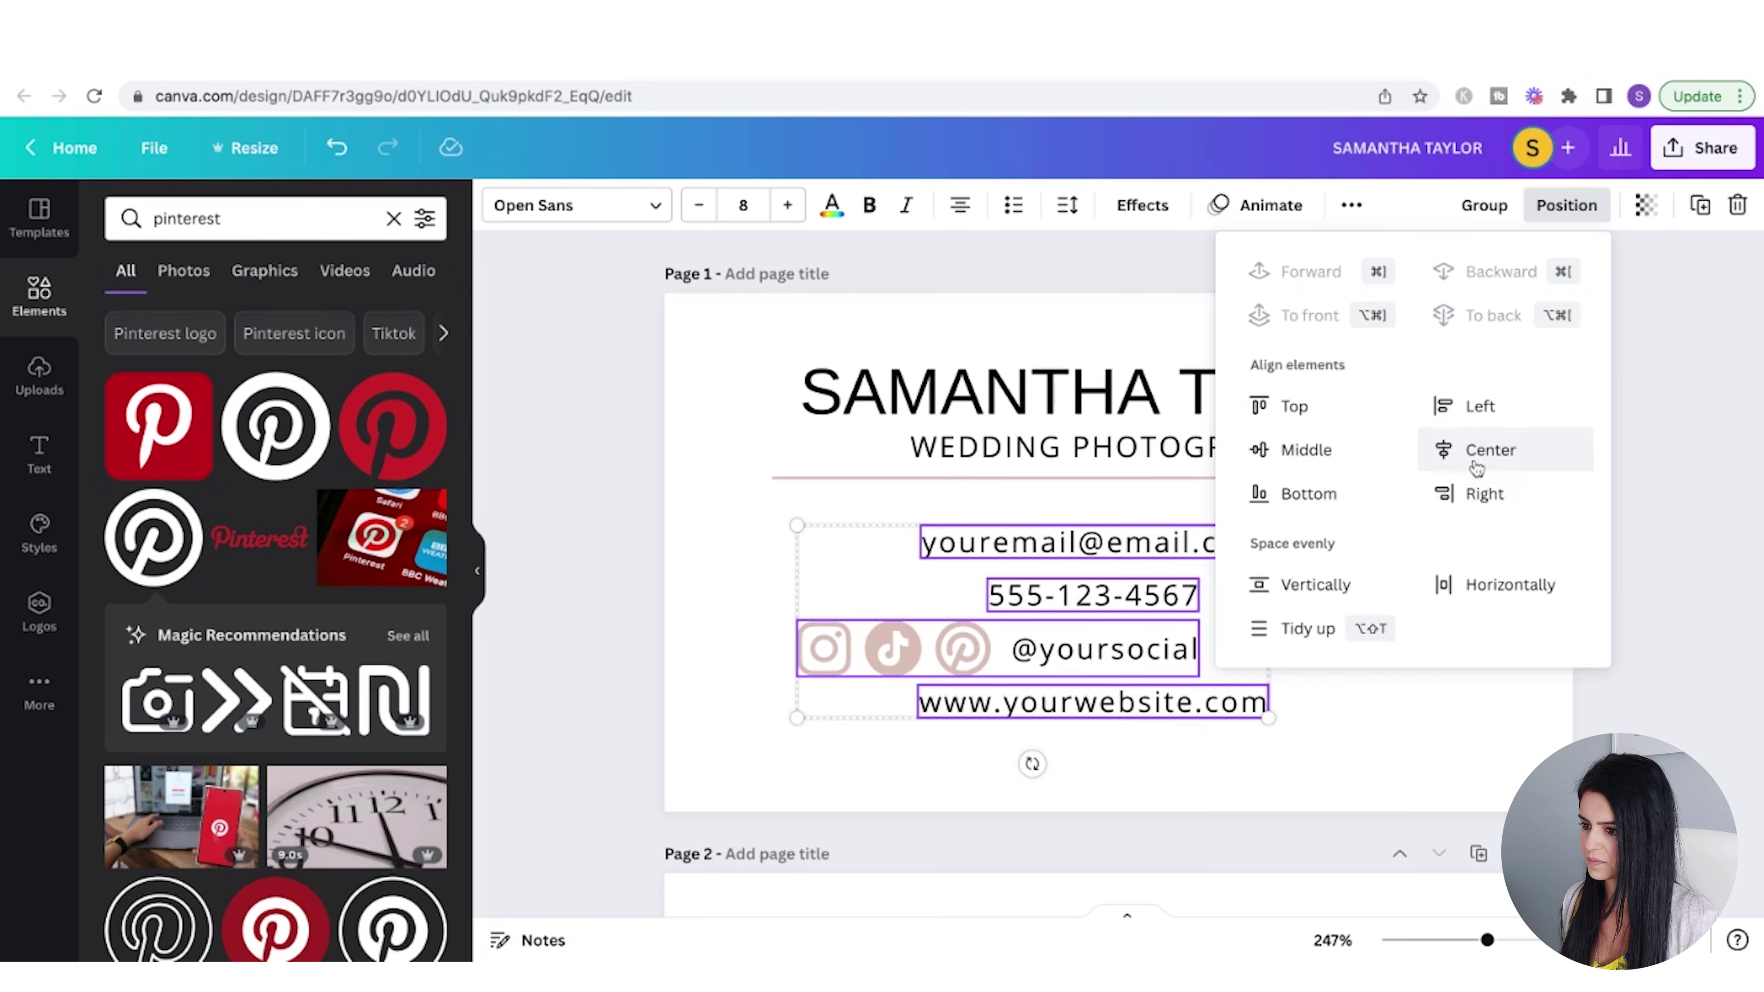
click(1488, 449)
click(1394, 601)
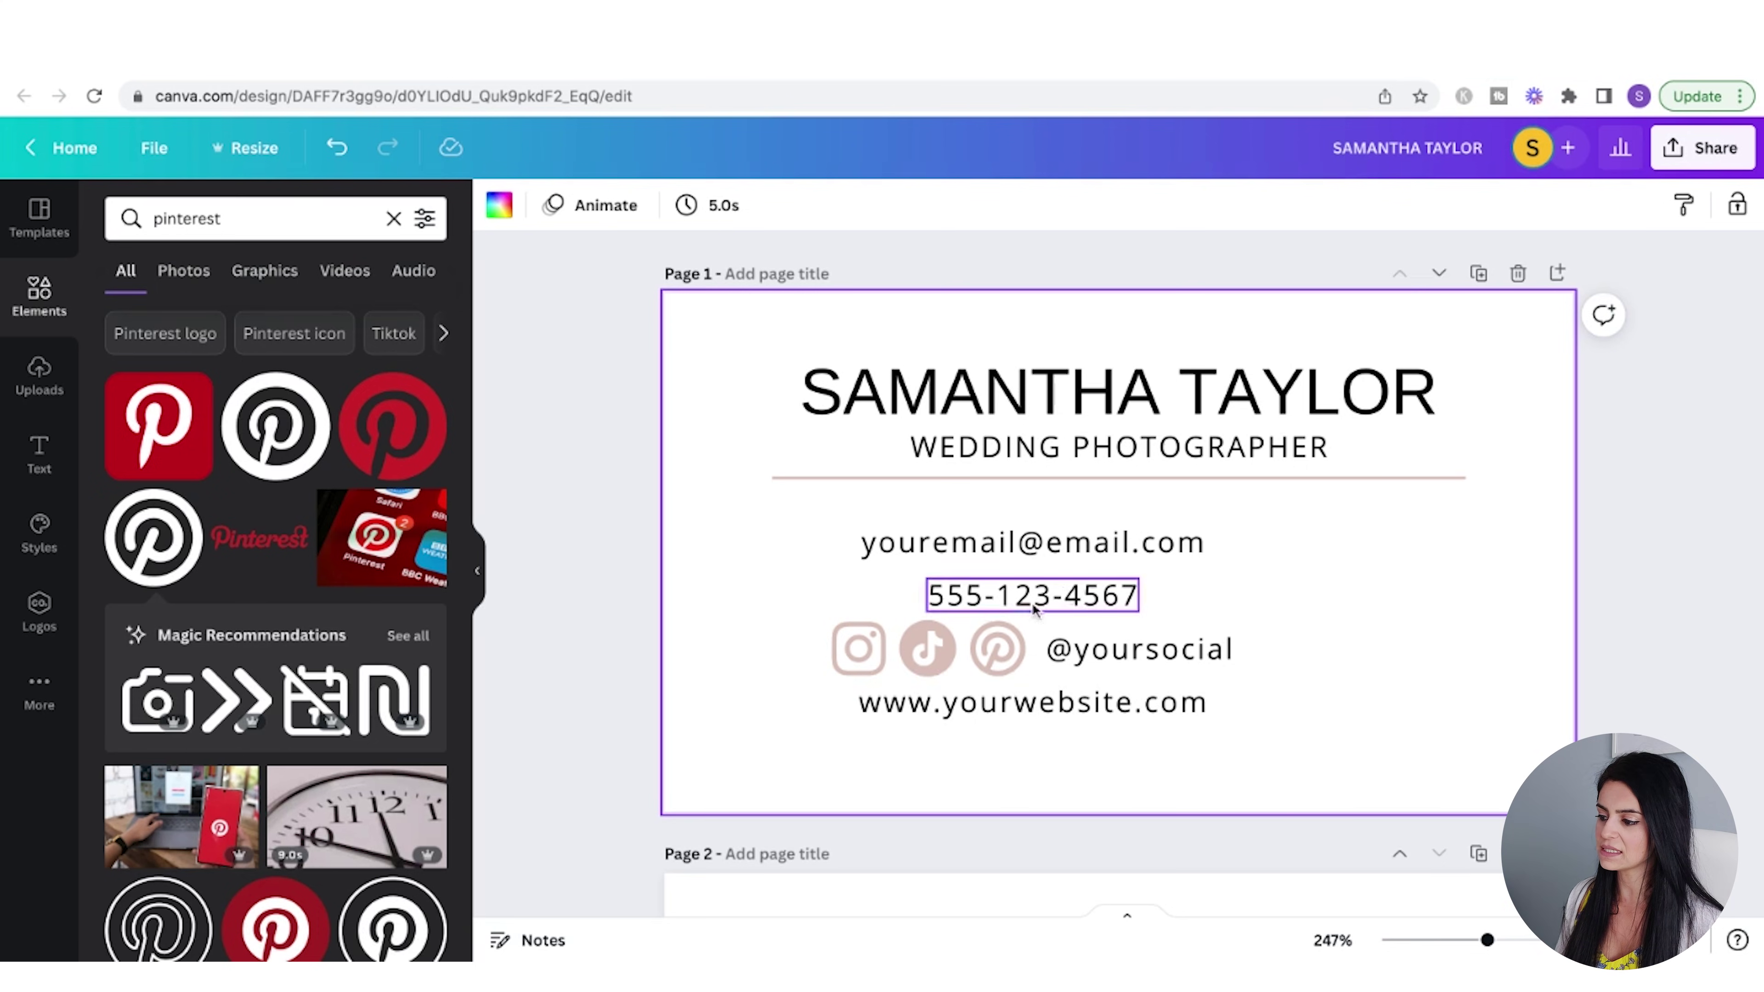
- Group the contact lines and icons, centre the group on the card, and nudge it up
drag(837, 538, 1250, 764)
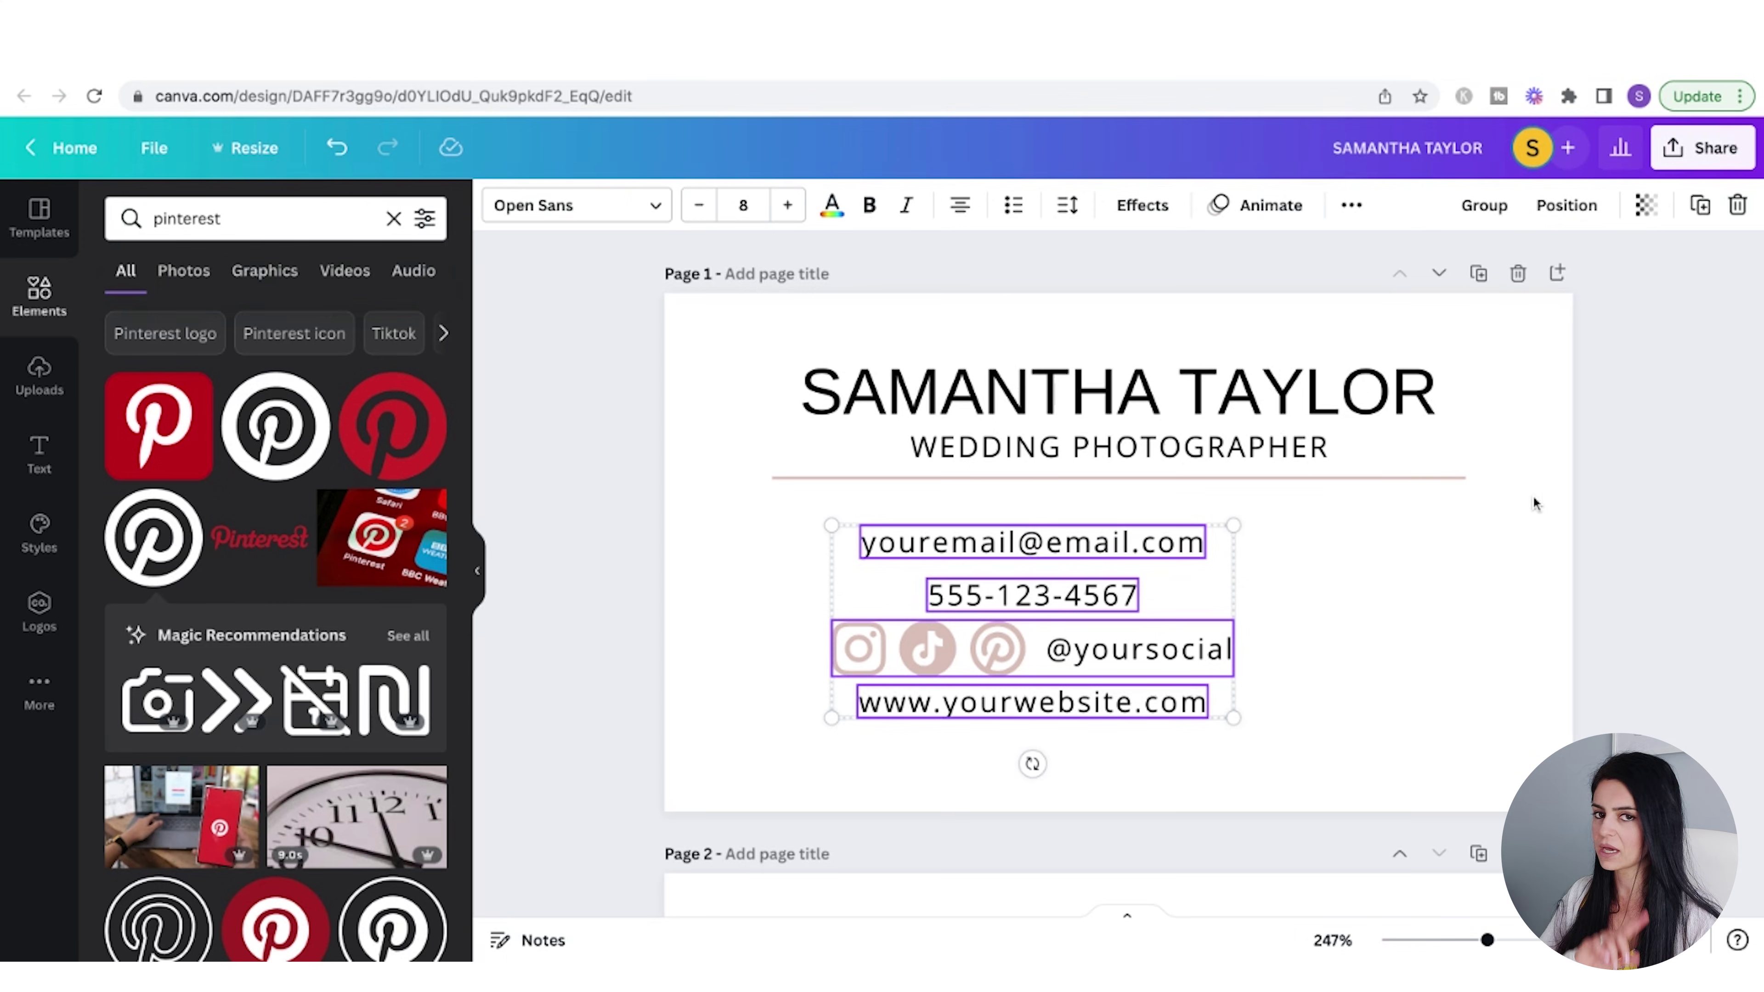
click(1486, 208)
click(1602, 206)
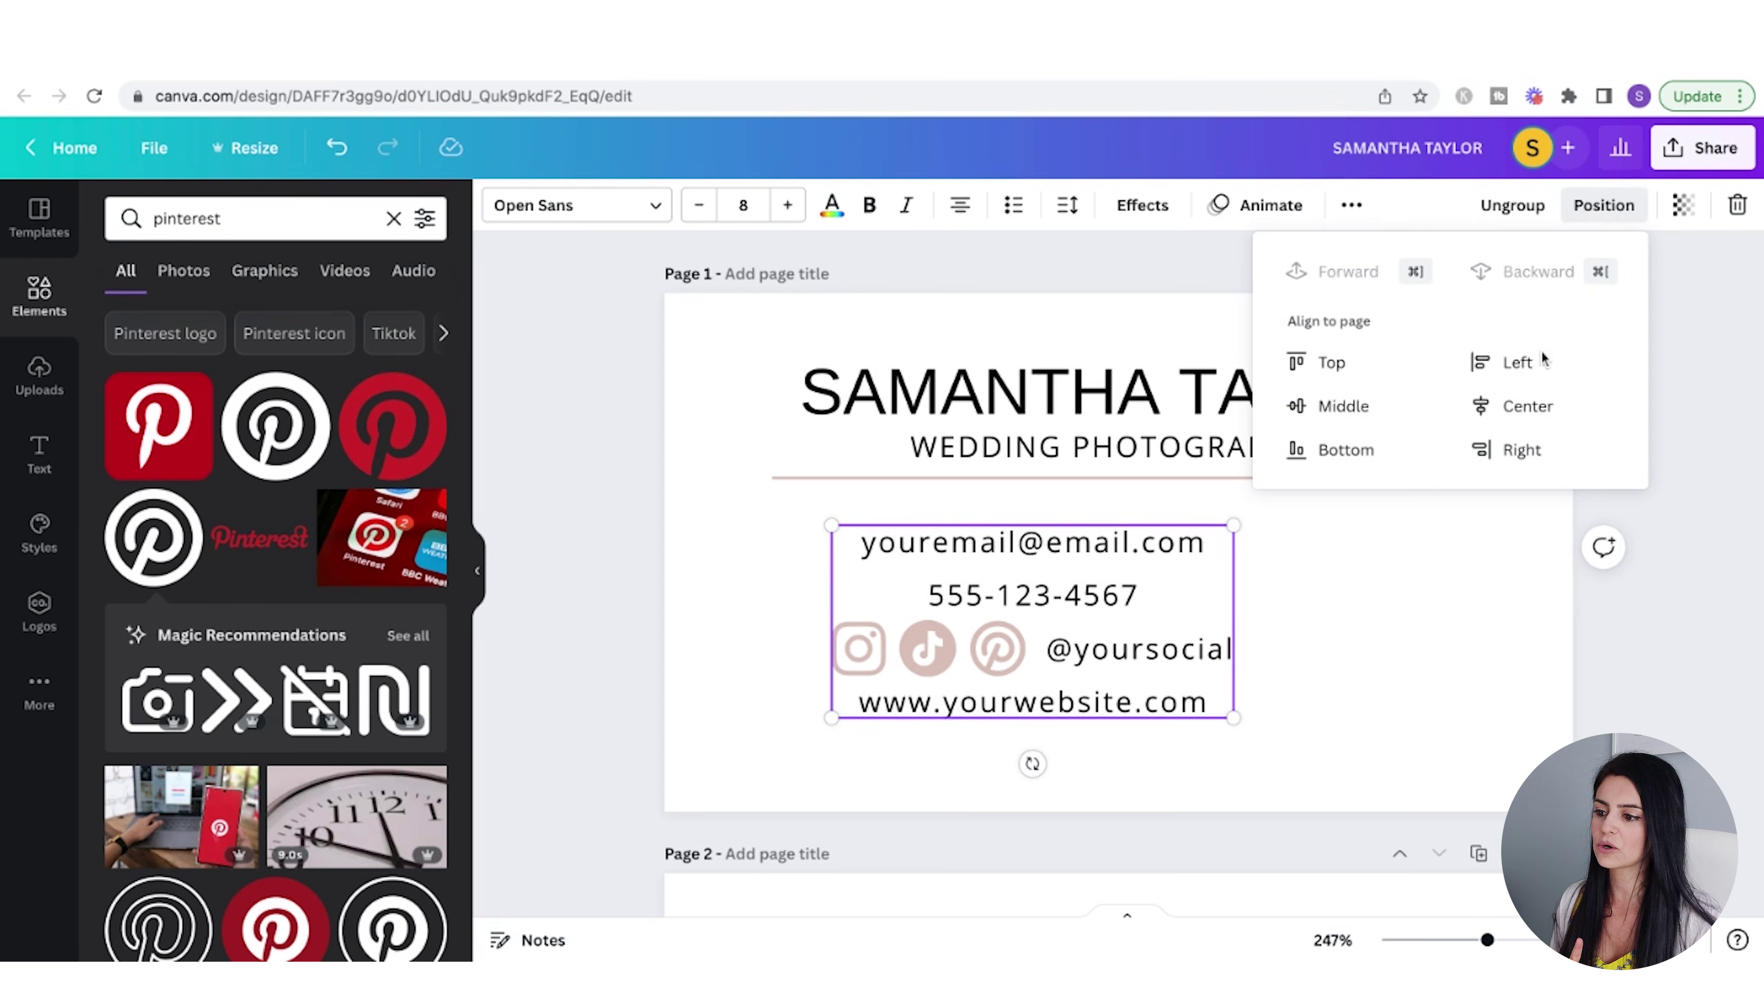
click(1511, 403)
click(1463, 700)
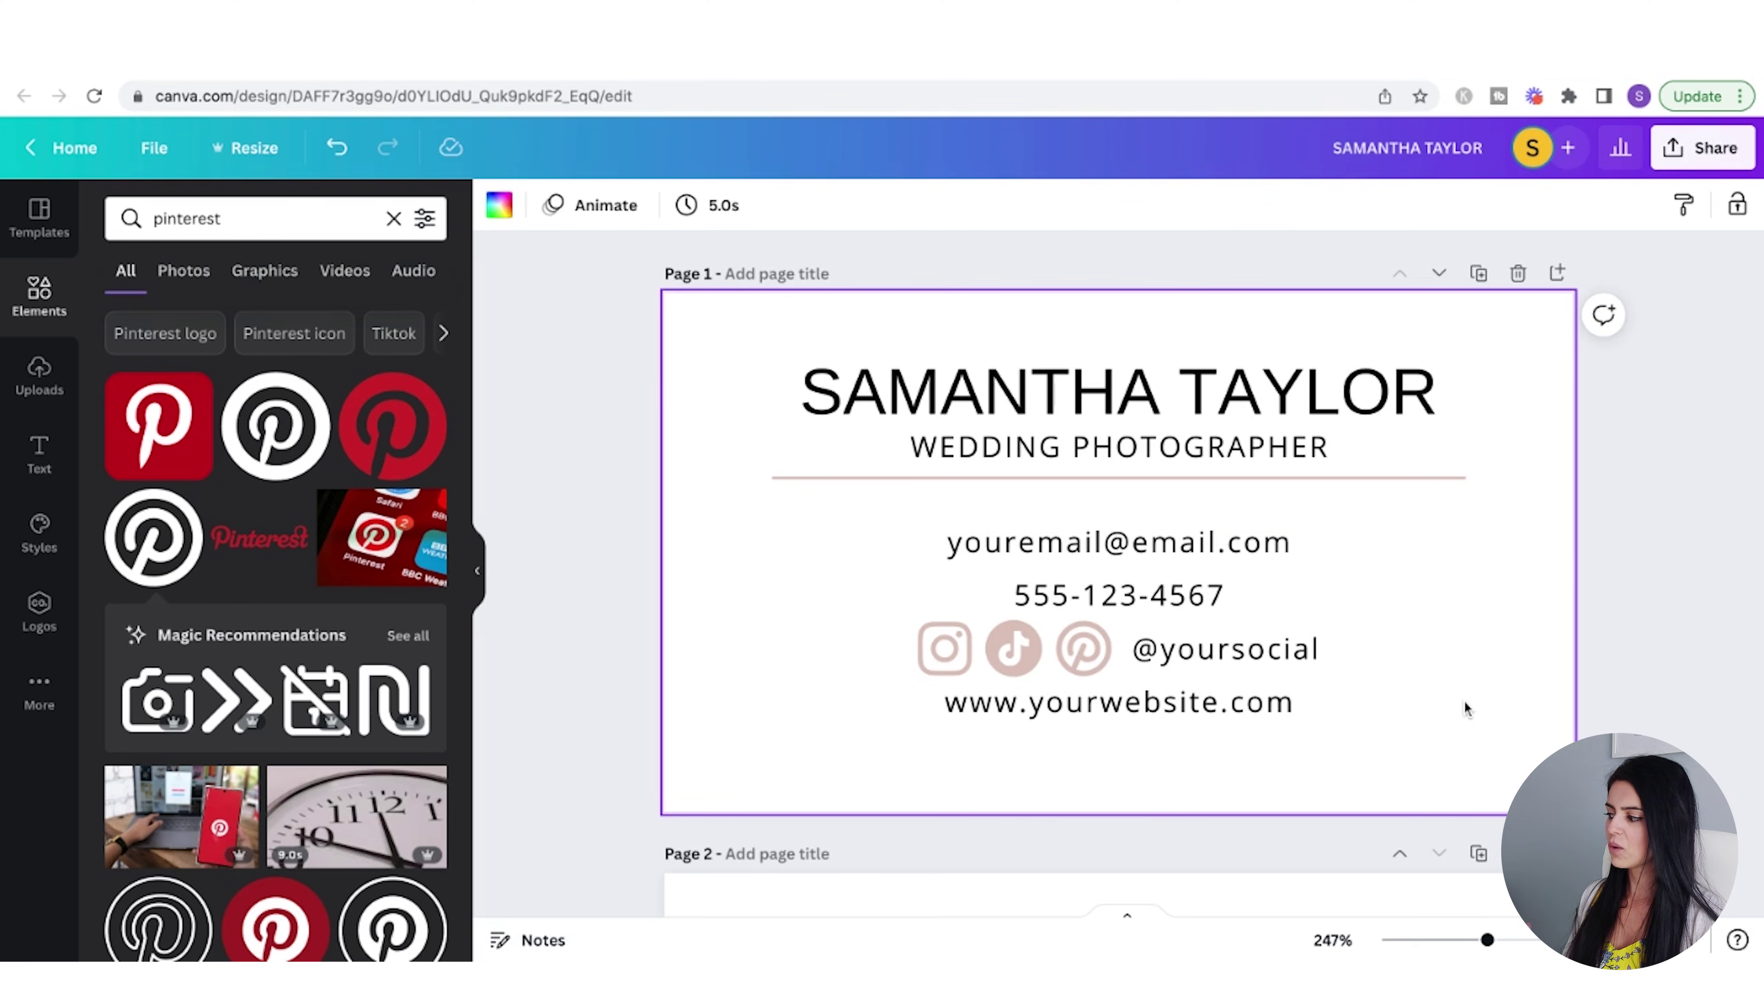
click(1251, 618)
key(shift+Up)
key(Escape)
click(1472, 646)
- Fill the card's second page with the light pink document colour
scroll(1472, 639, down, 1)
scroll(1321, 634, down, 5)
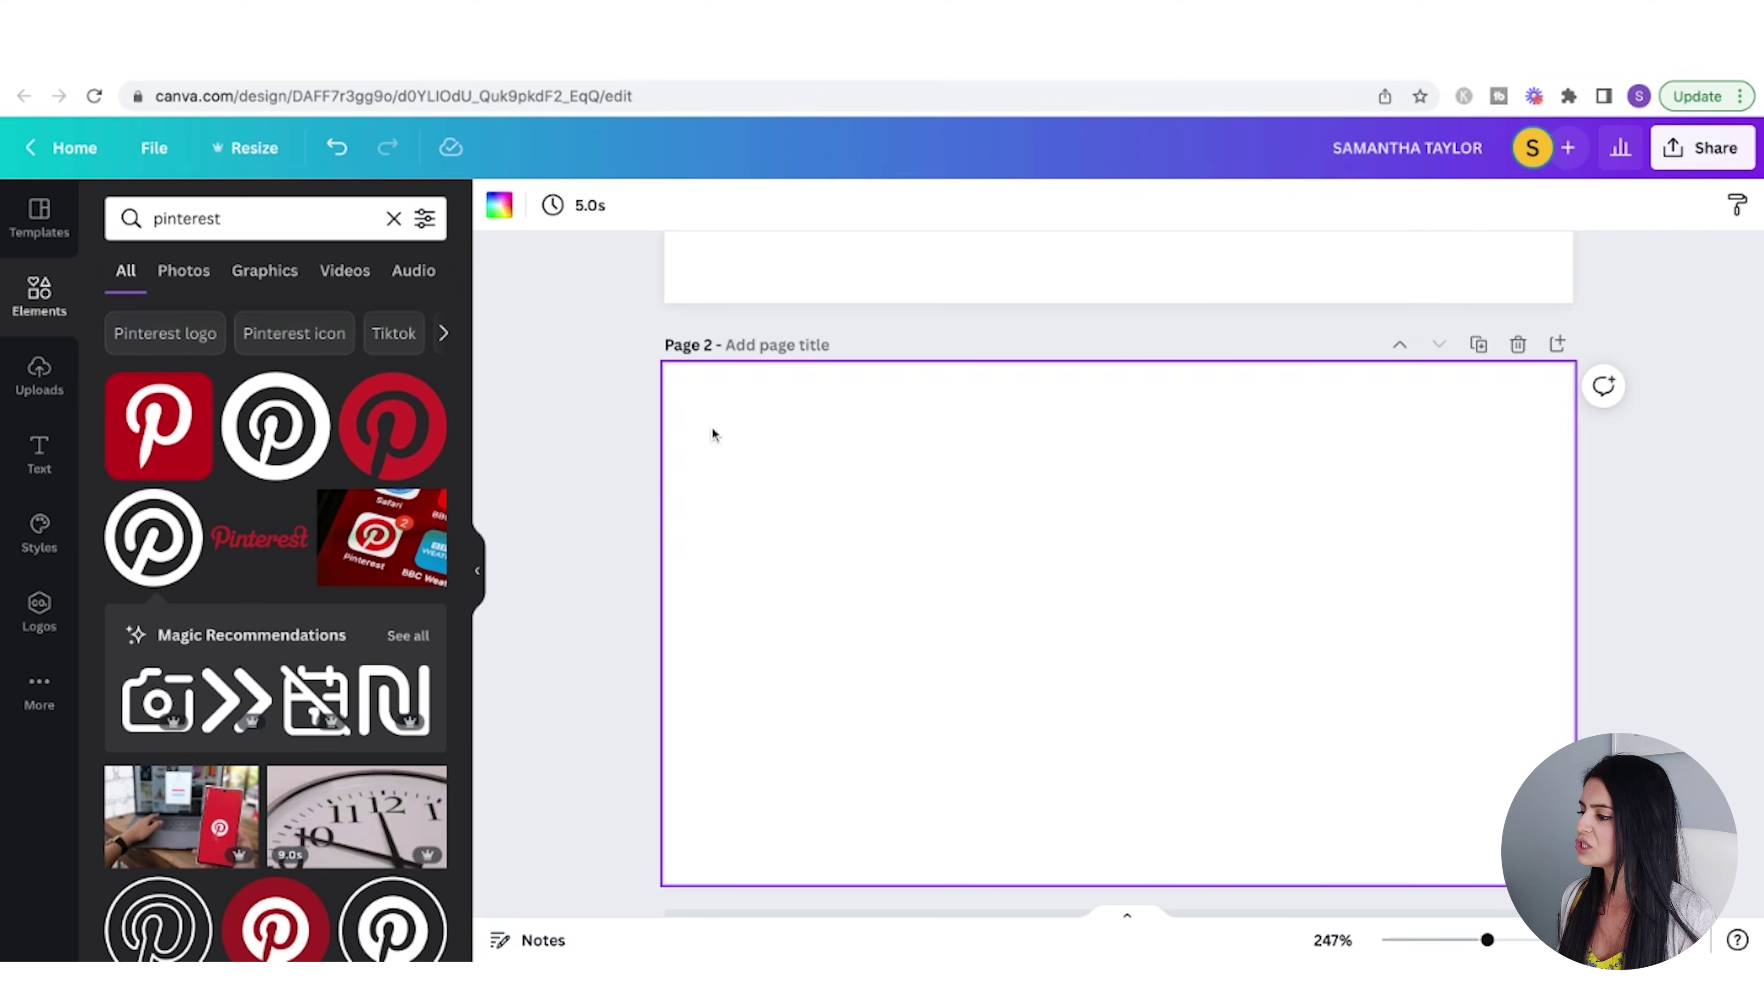
click(512, 207)
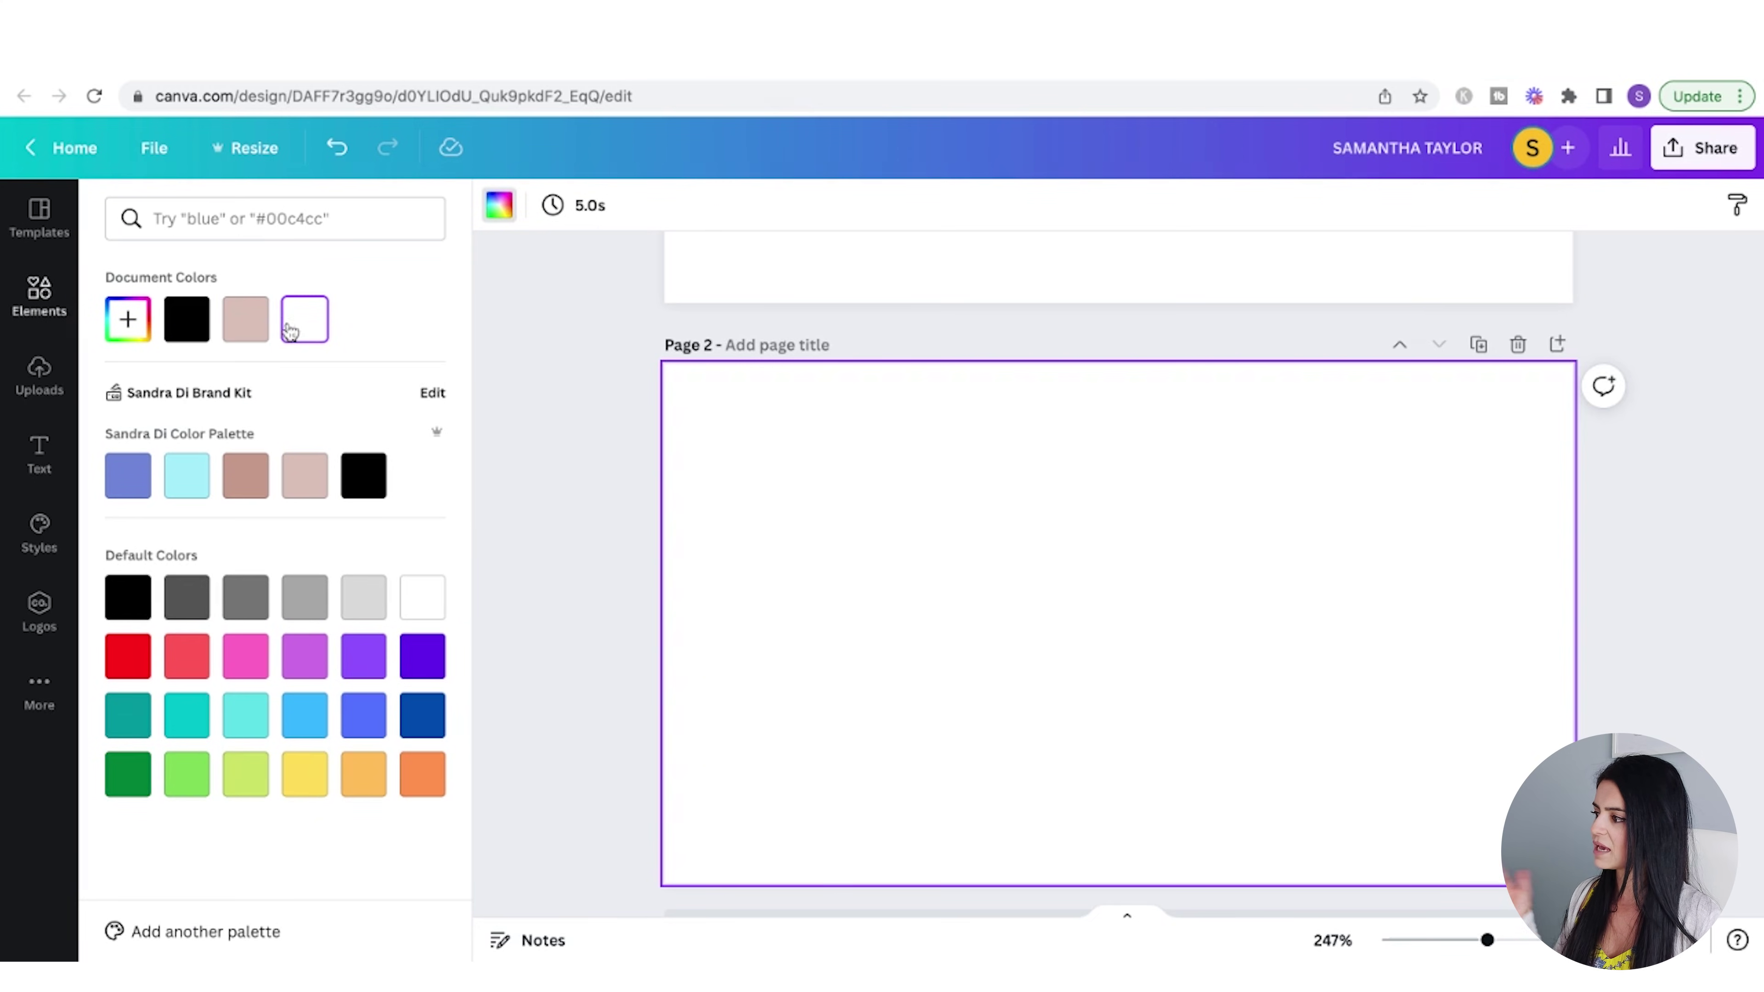
click(245, 321)
click(1453, 560)
scroll(1453, 559, up, 1)
scroll(1453, 560, up, 5)
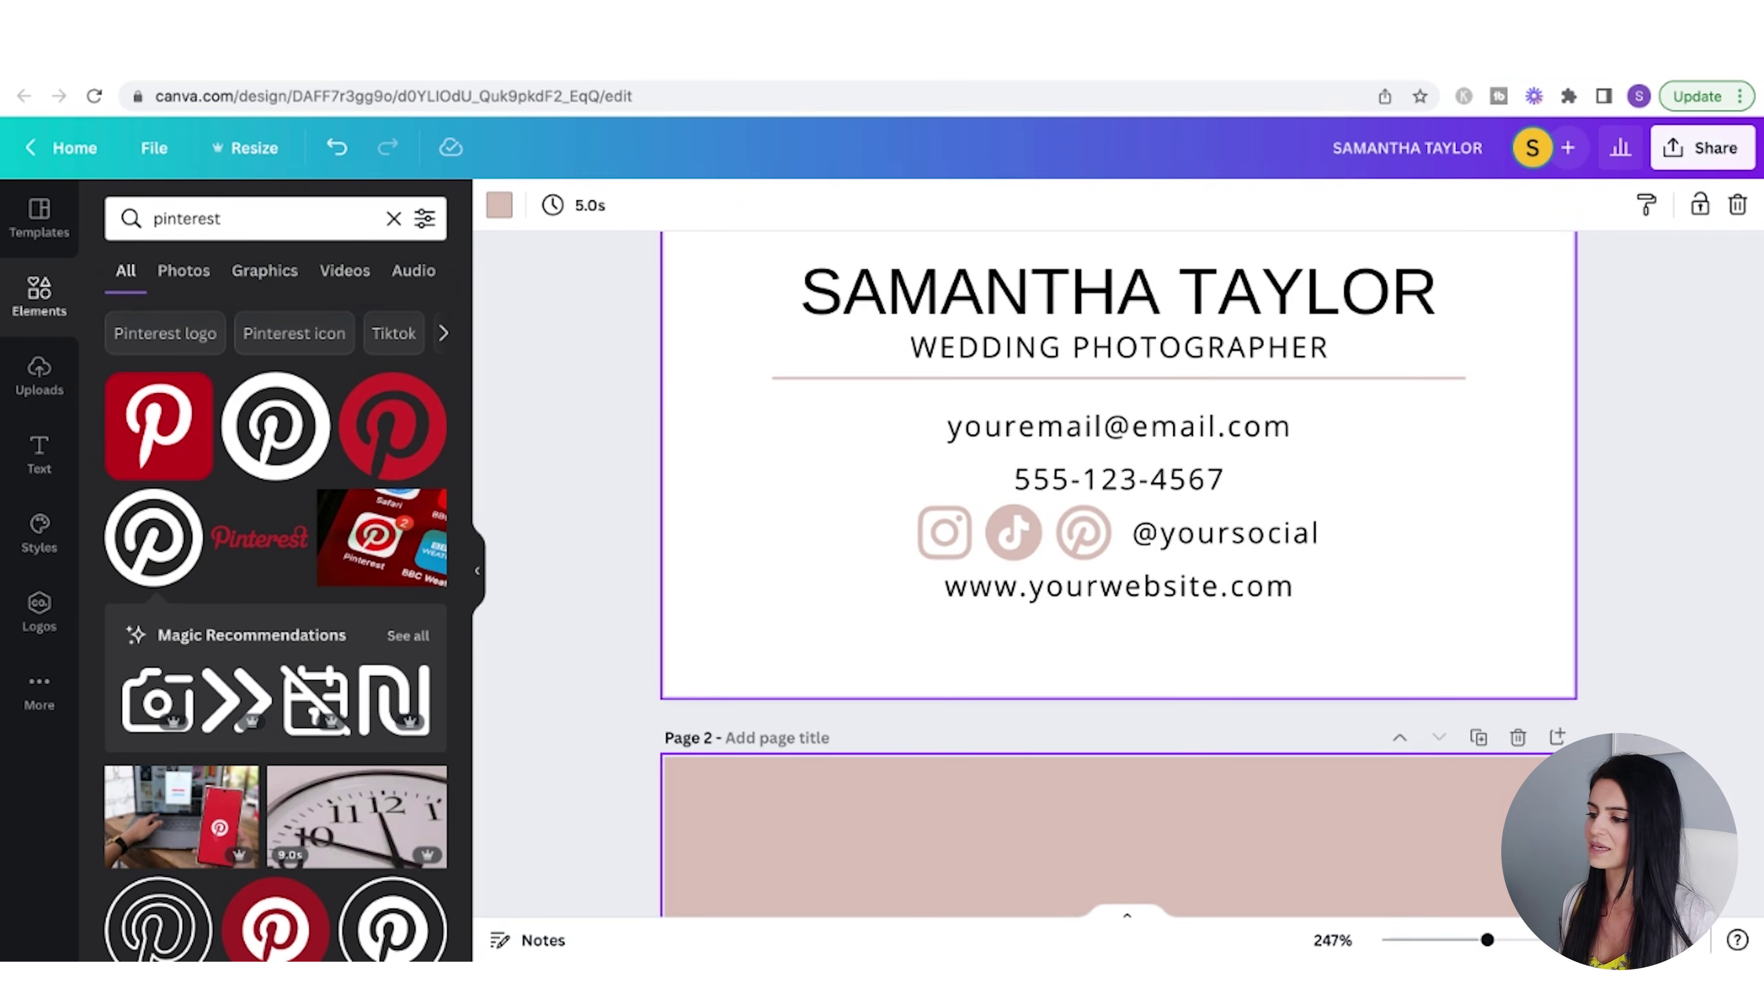
- Copy the name heading onto page 2 and delete the first name, leaving only the surname
click(1309, 298)
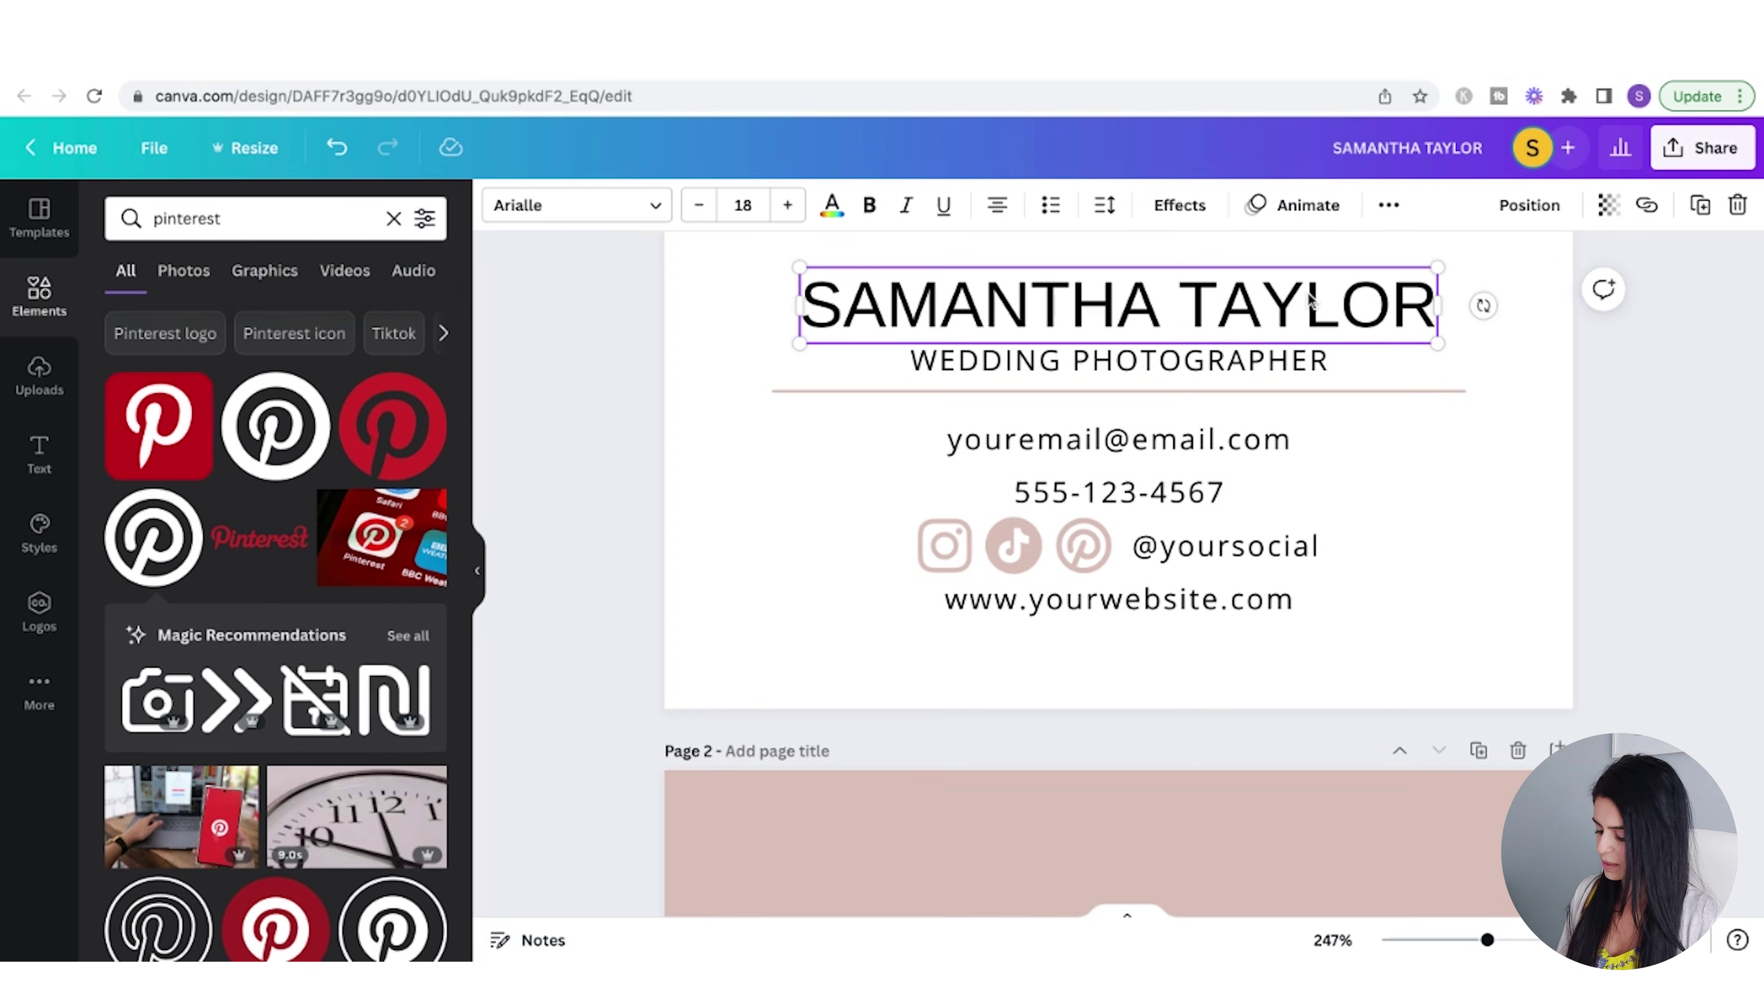
key(ctrl+c)
scroll(1392, 535, down, 5)
click(1349, 559)
key(ctrl+v)
drag(1198, 424, 1179, 542)
click(1170, 522)
triple_click(1169, 522)
click(1103, 528)
drag(1052, 528, 780, 529)
key(BackSpace)
click(938, 529)
click(984, 529)
- Make the surname size 42, bold and white, centred horizontally and vertically on the page
click(742, 205)
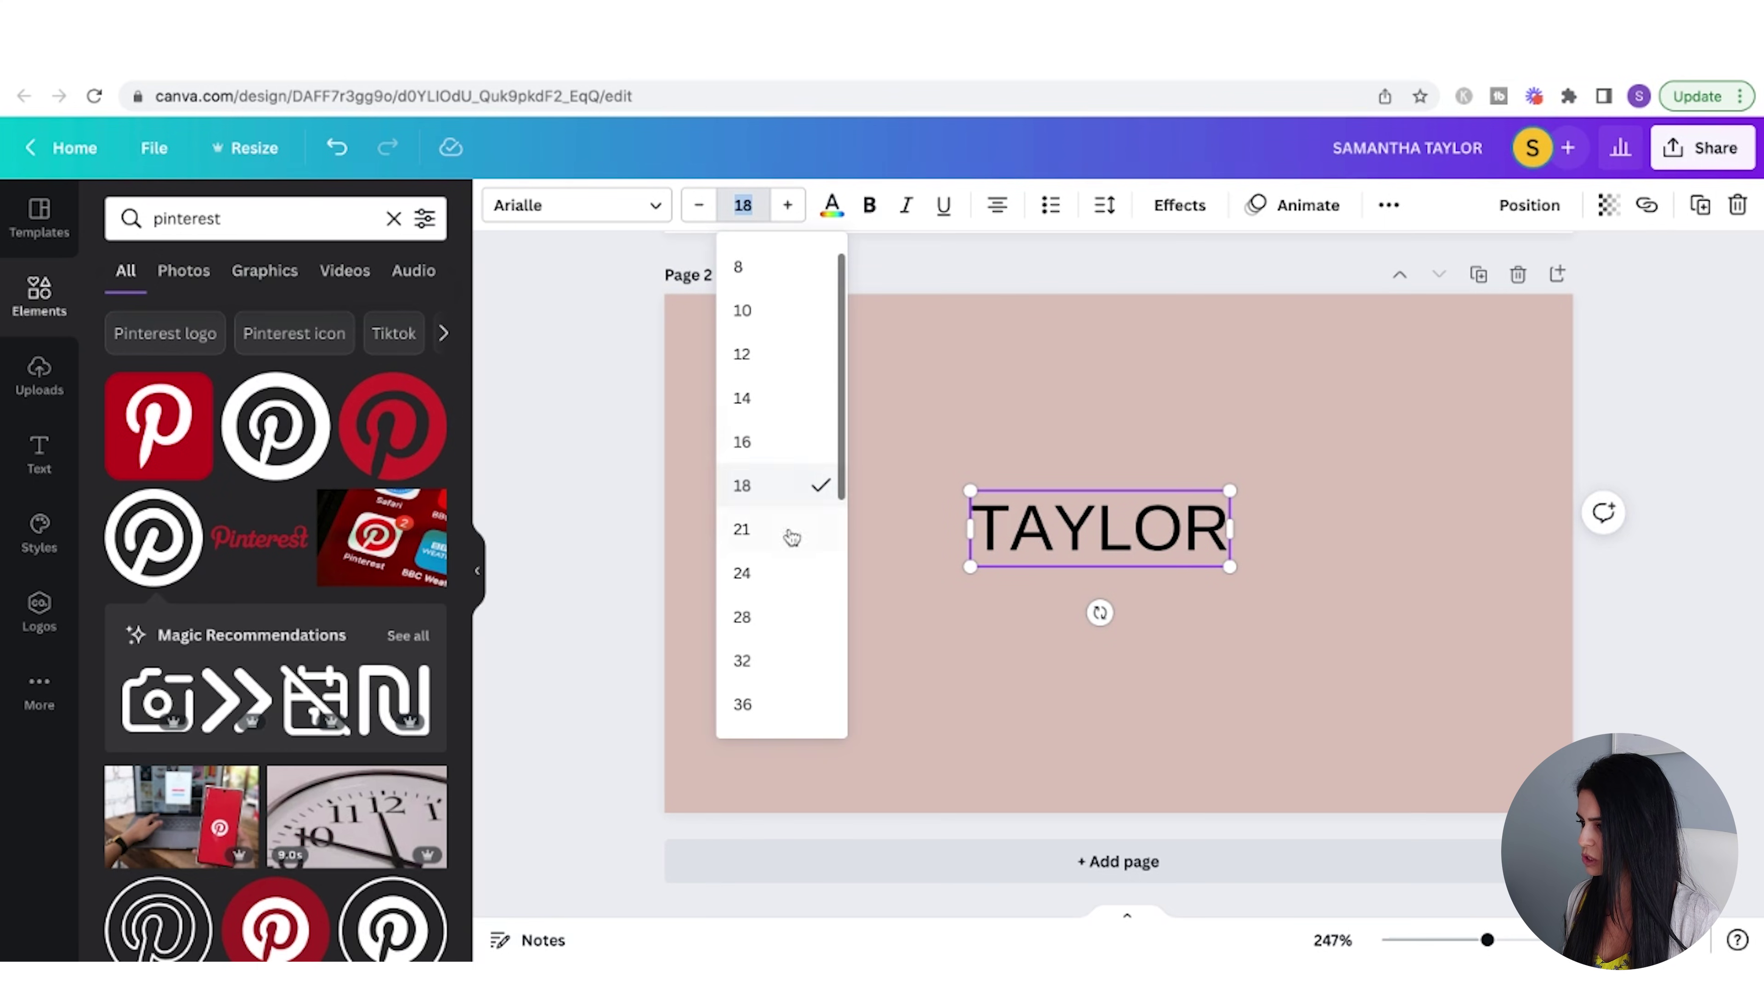
click(741, 727)
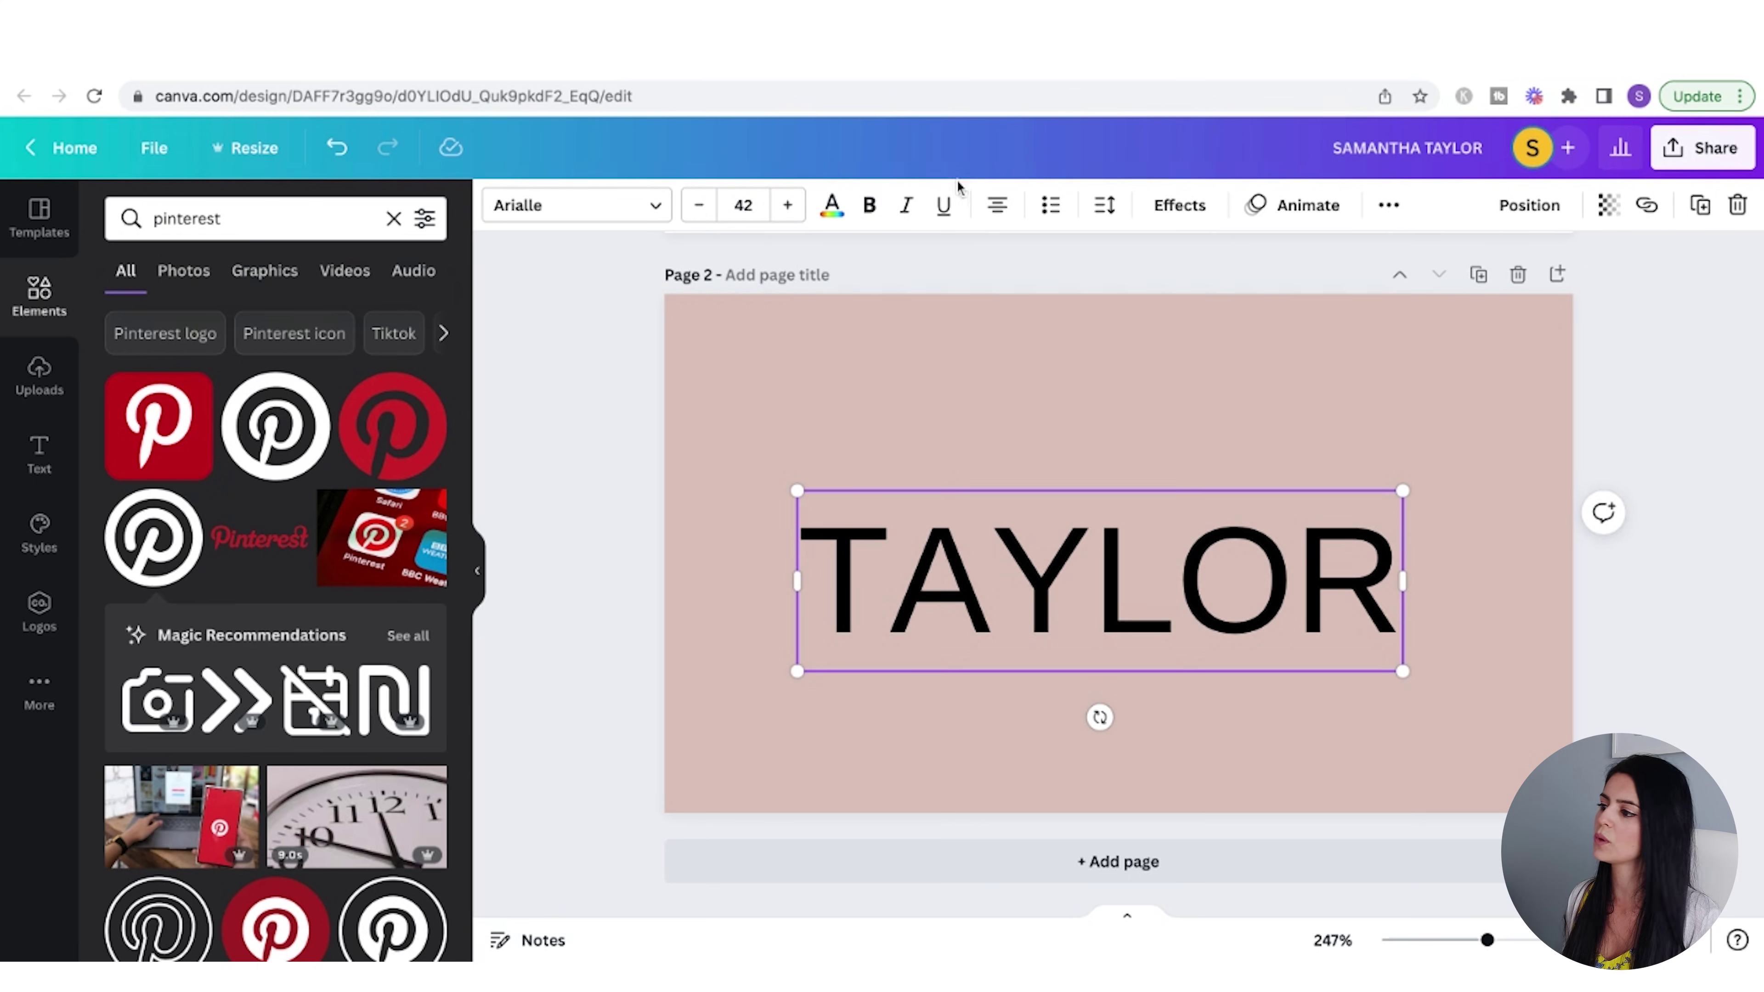
click(870, 208)
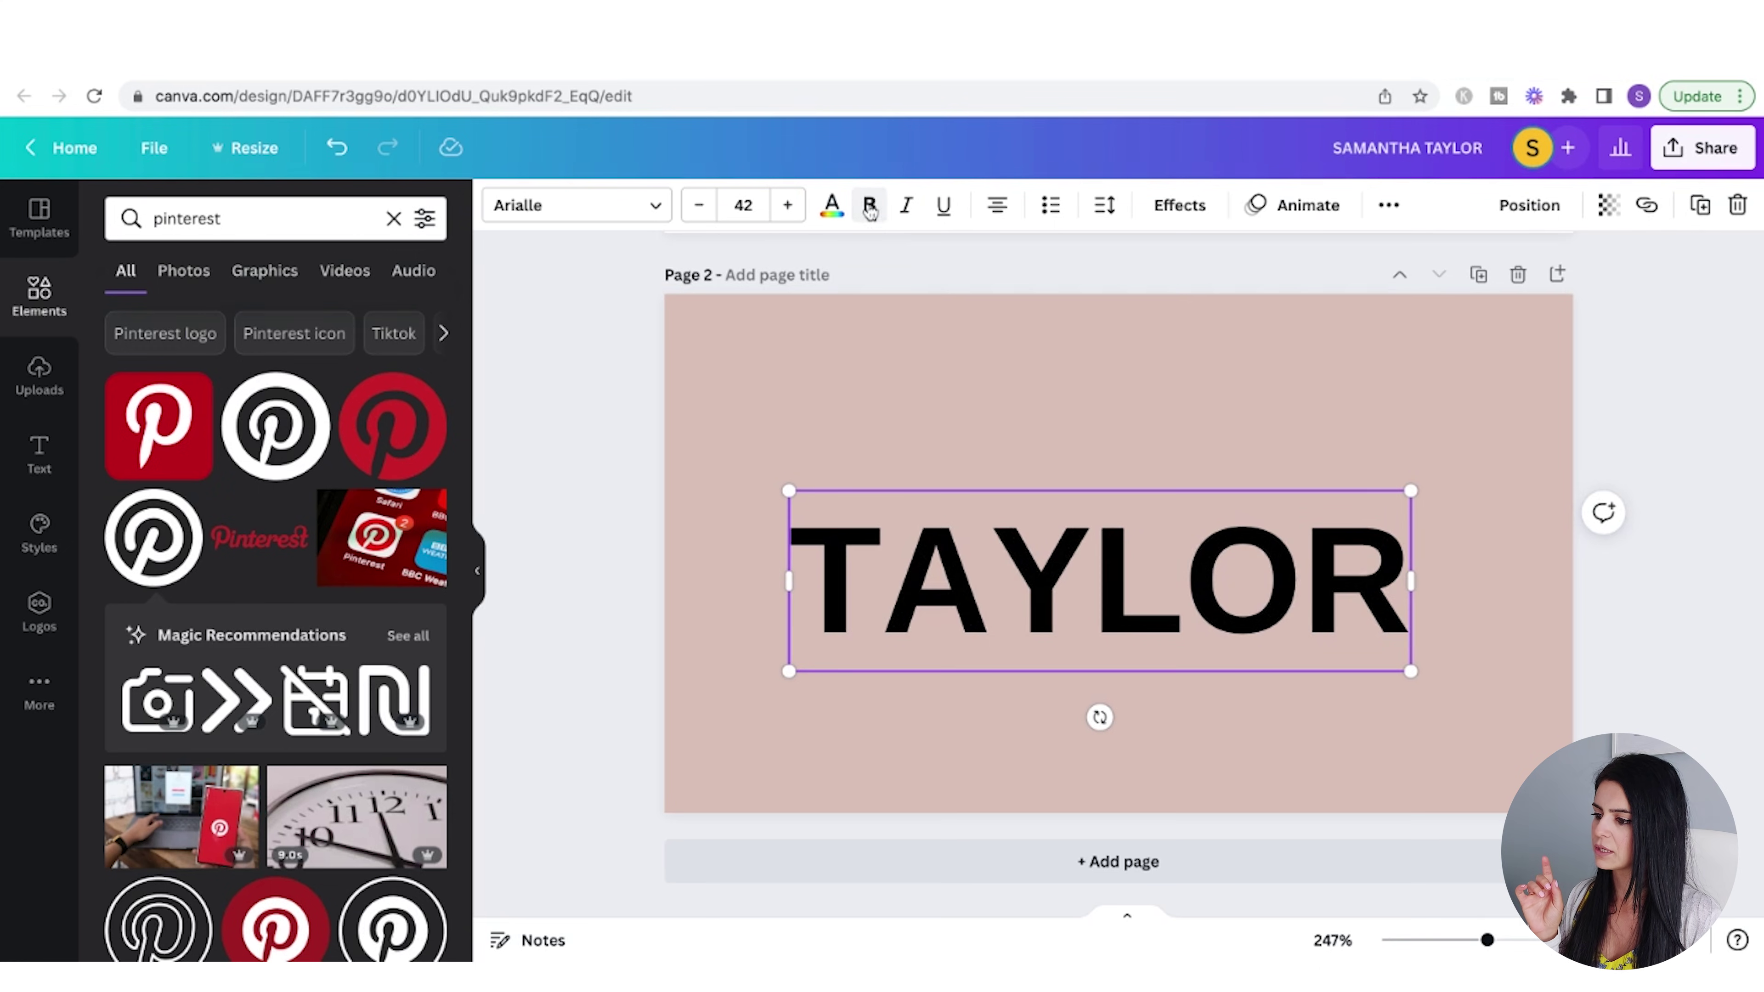
click(1534, 209)
click(1448, 408)
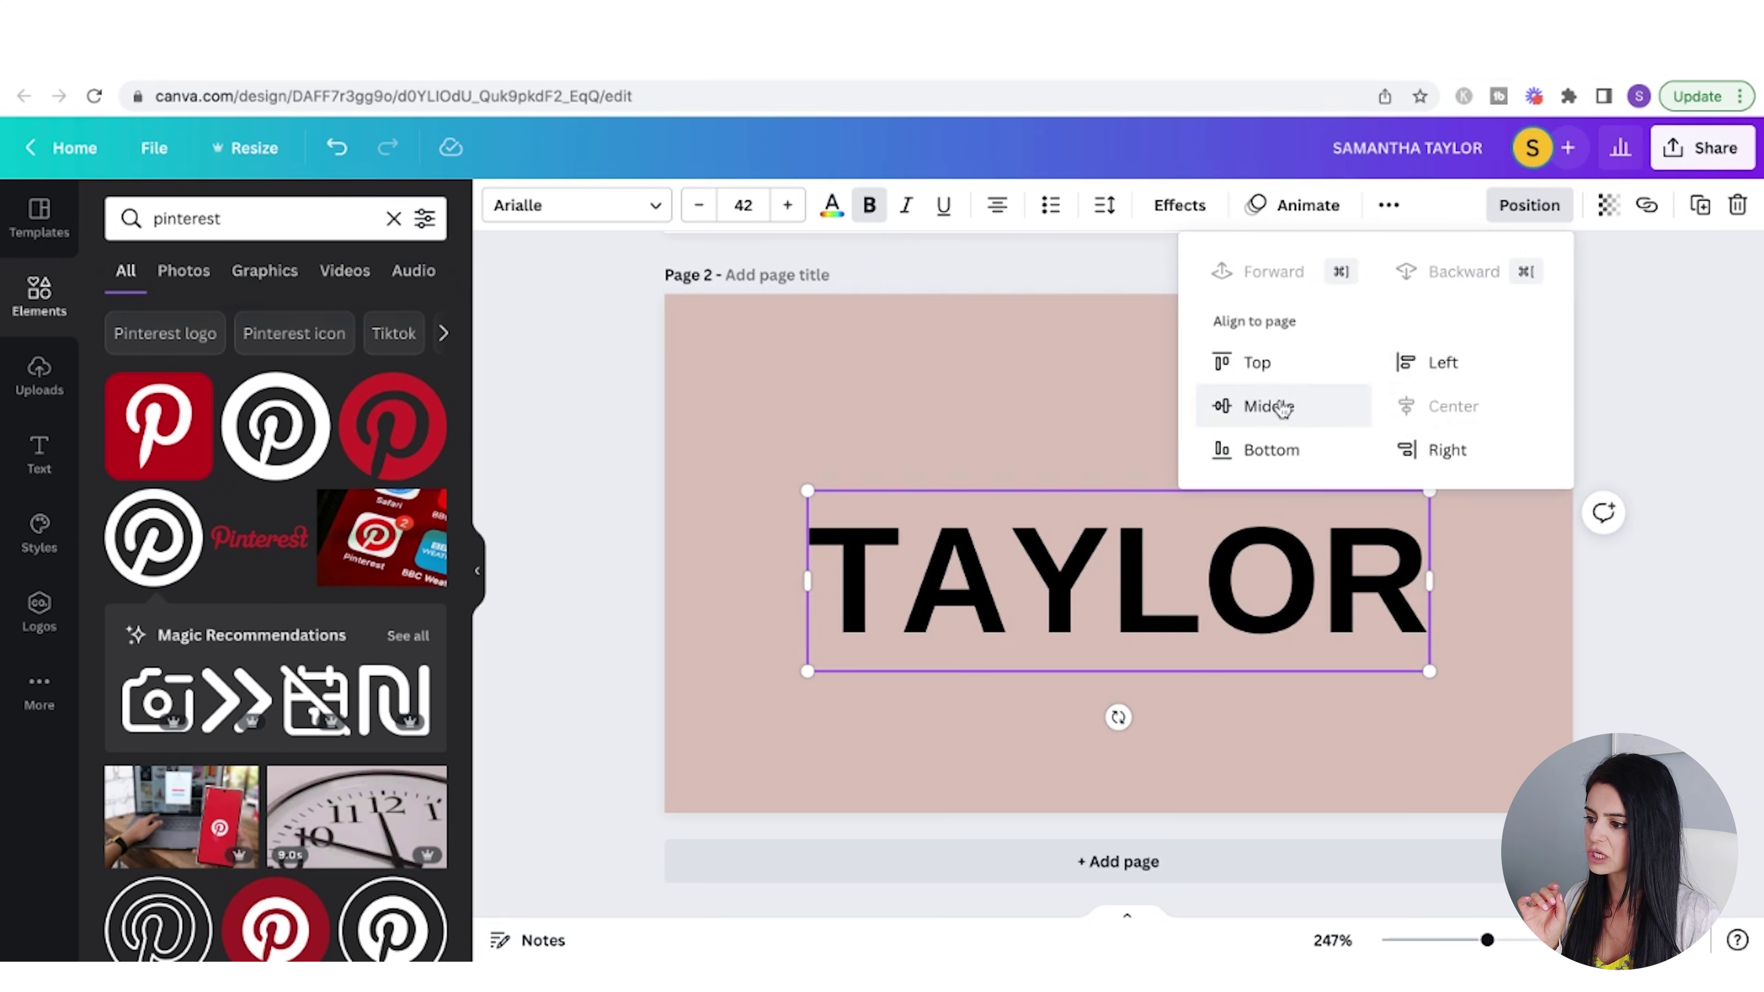
click(1274, 405)
click(833, 205)
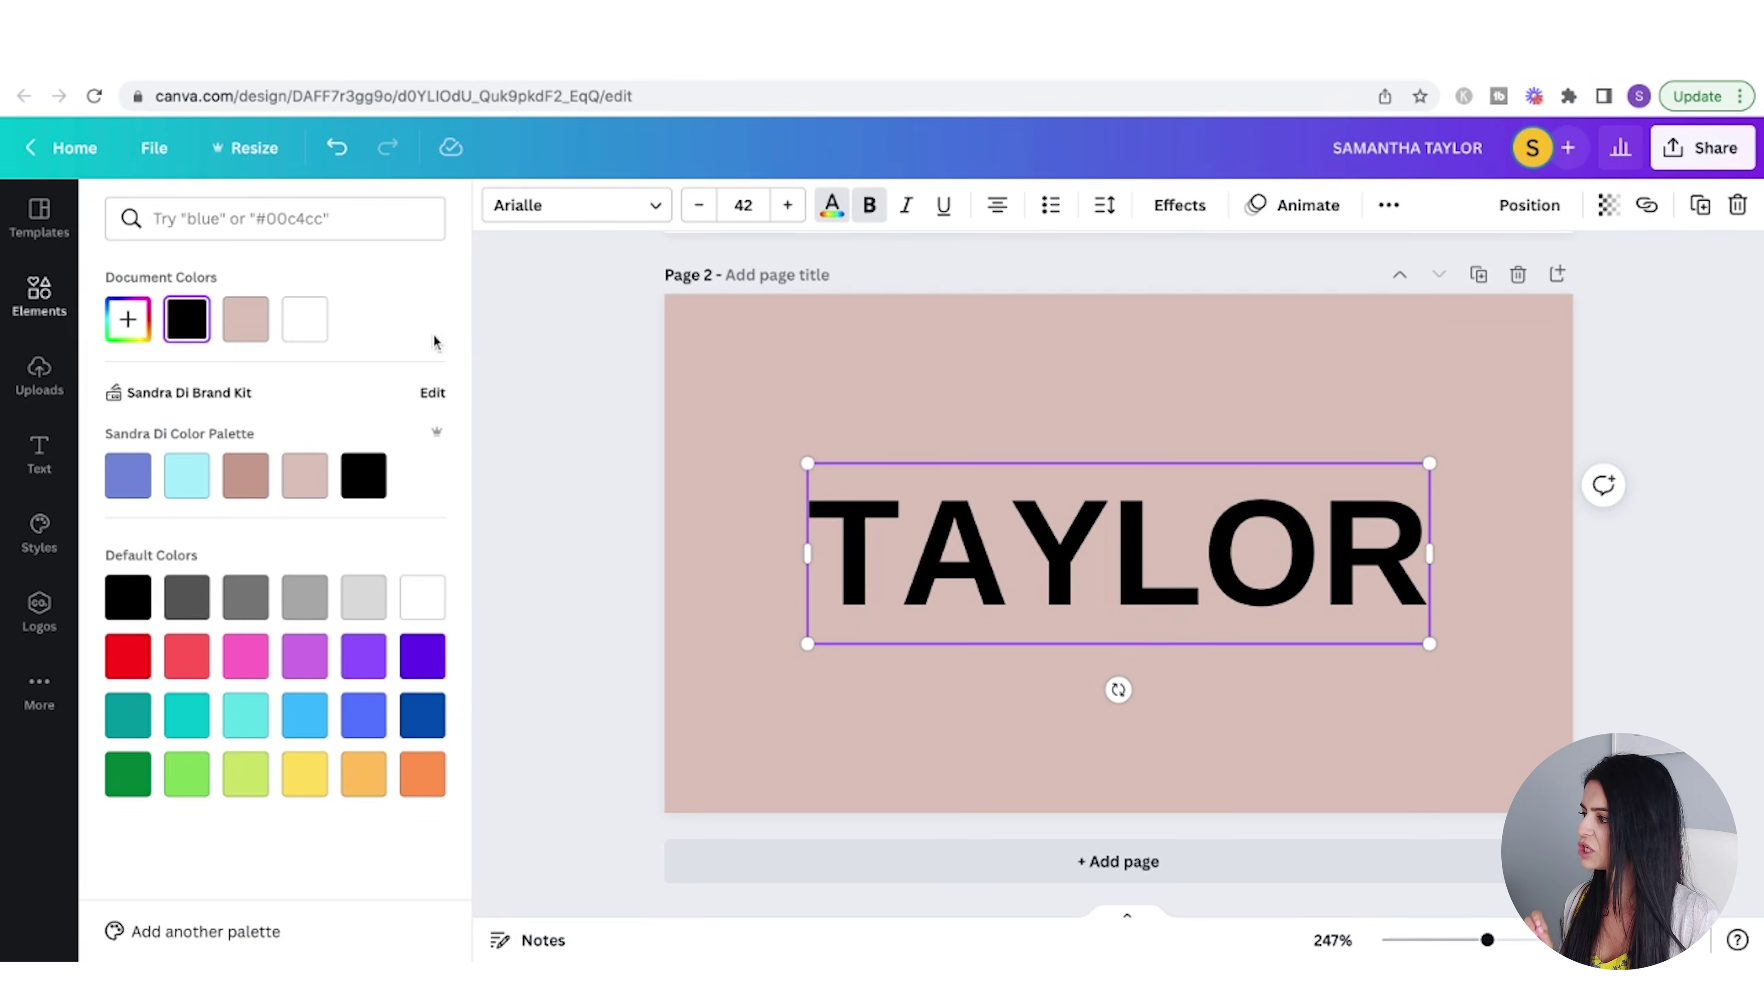
click(305, 320)
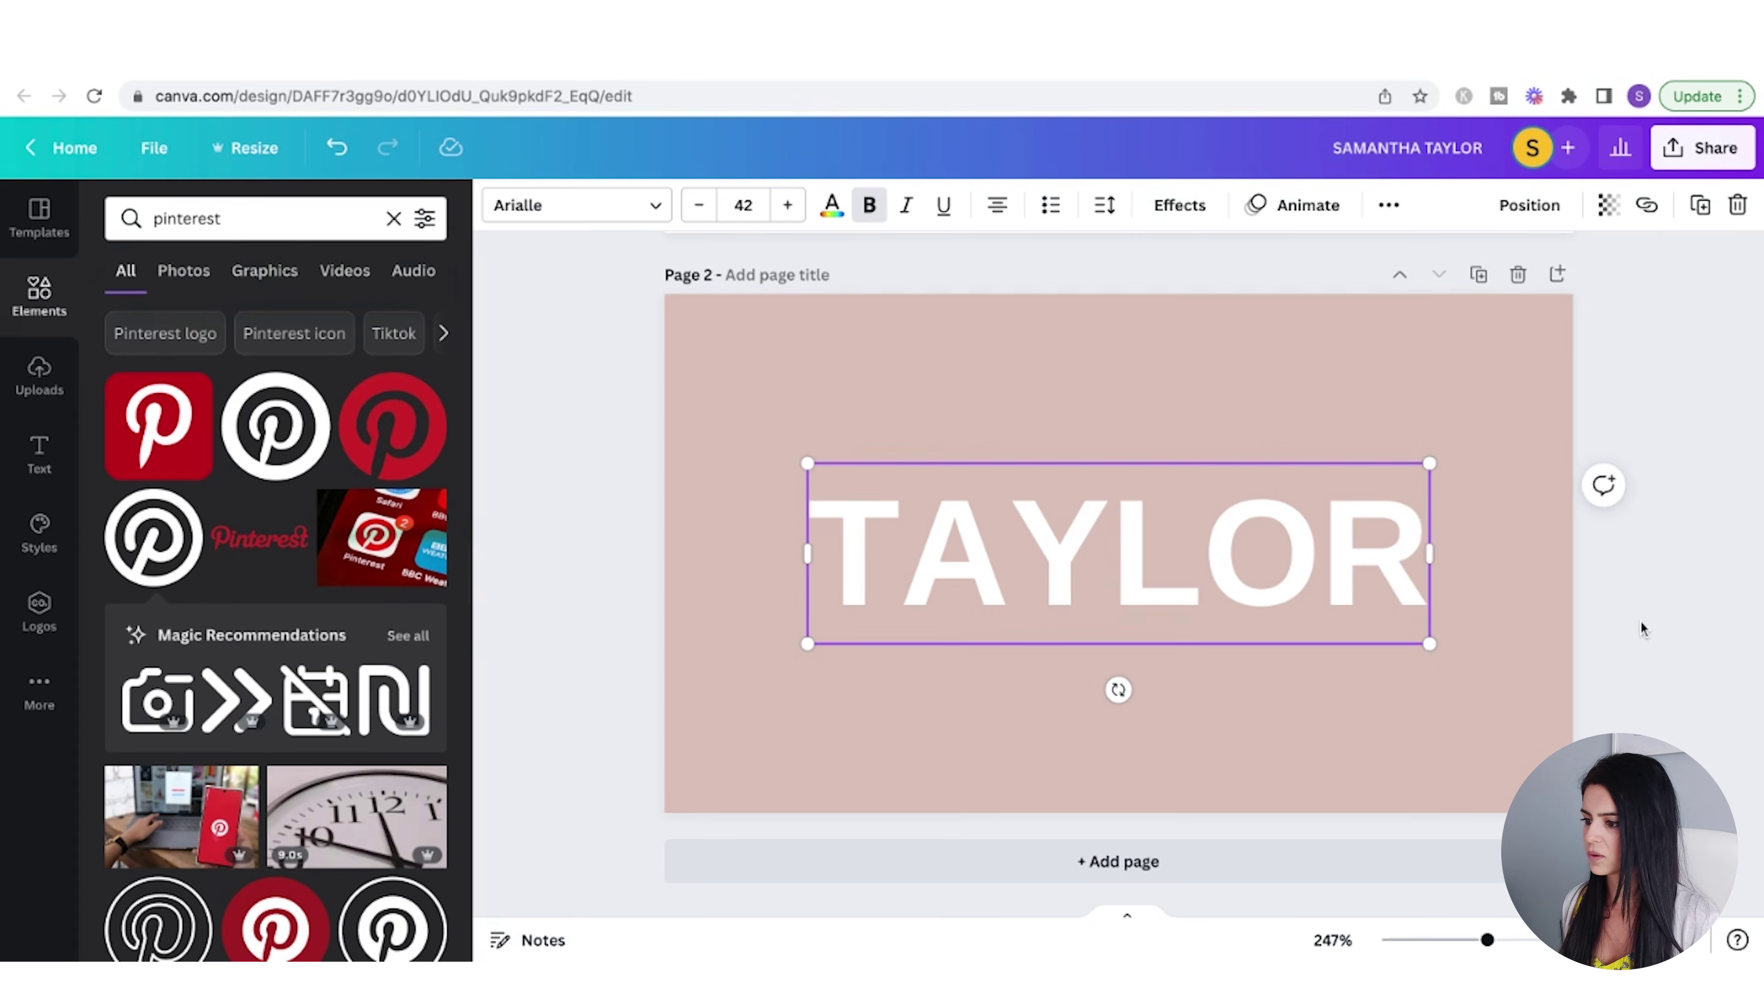
click(1256, 404)
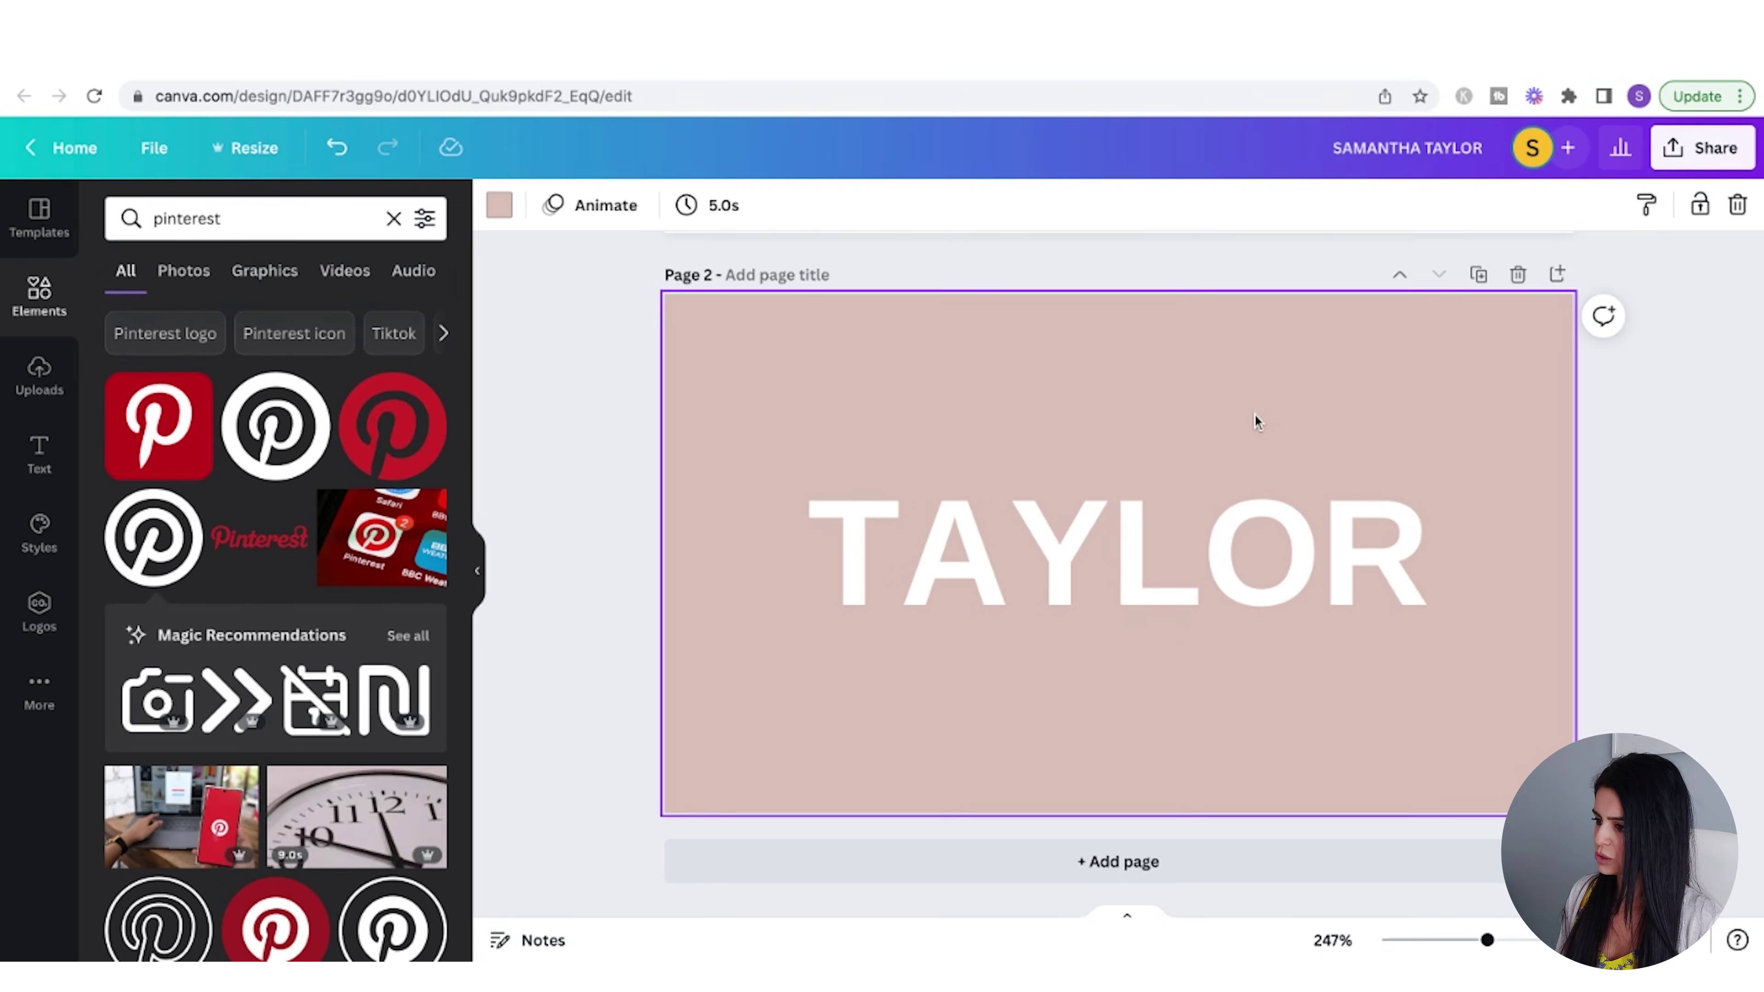
- Add a heading with the first name on page 2 in the Starlights script font
click(39, 455)
text(t)
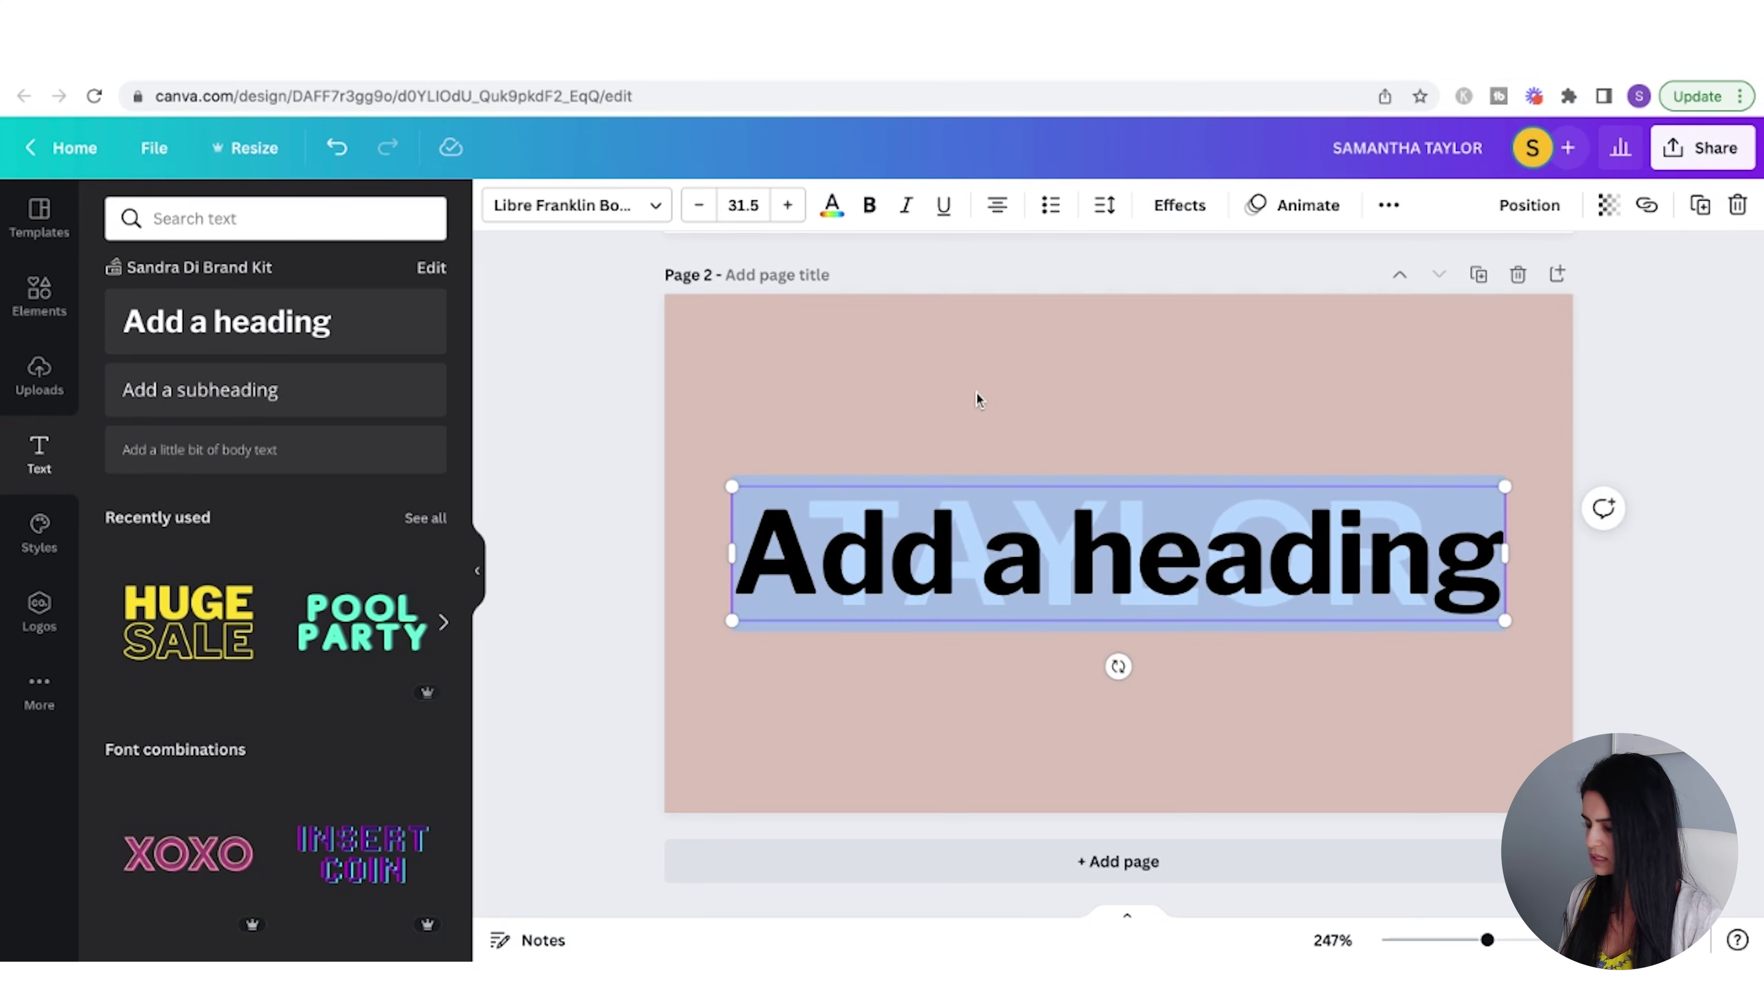
text(Samatn)
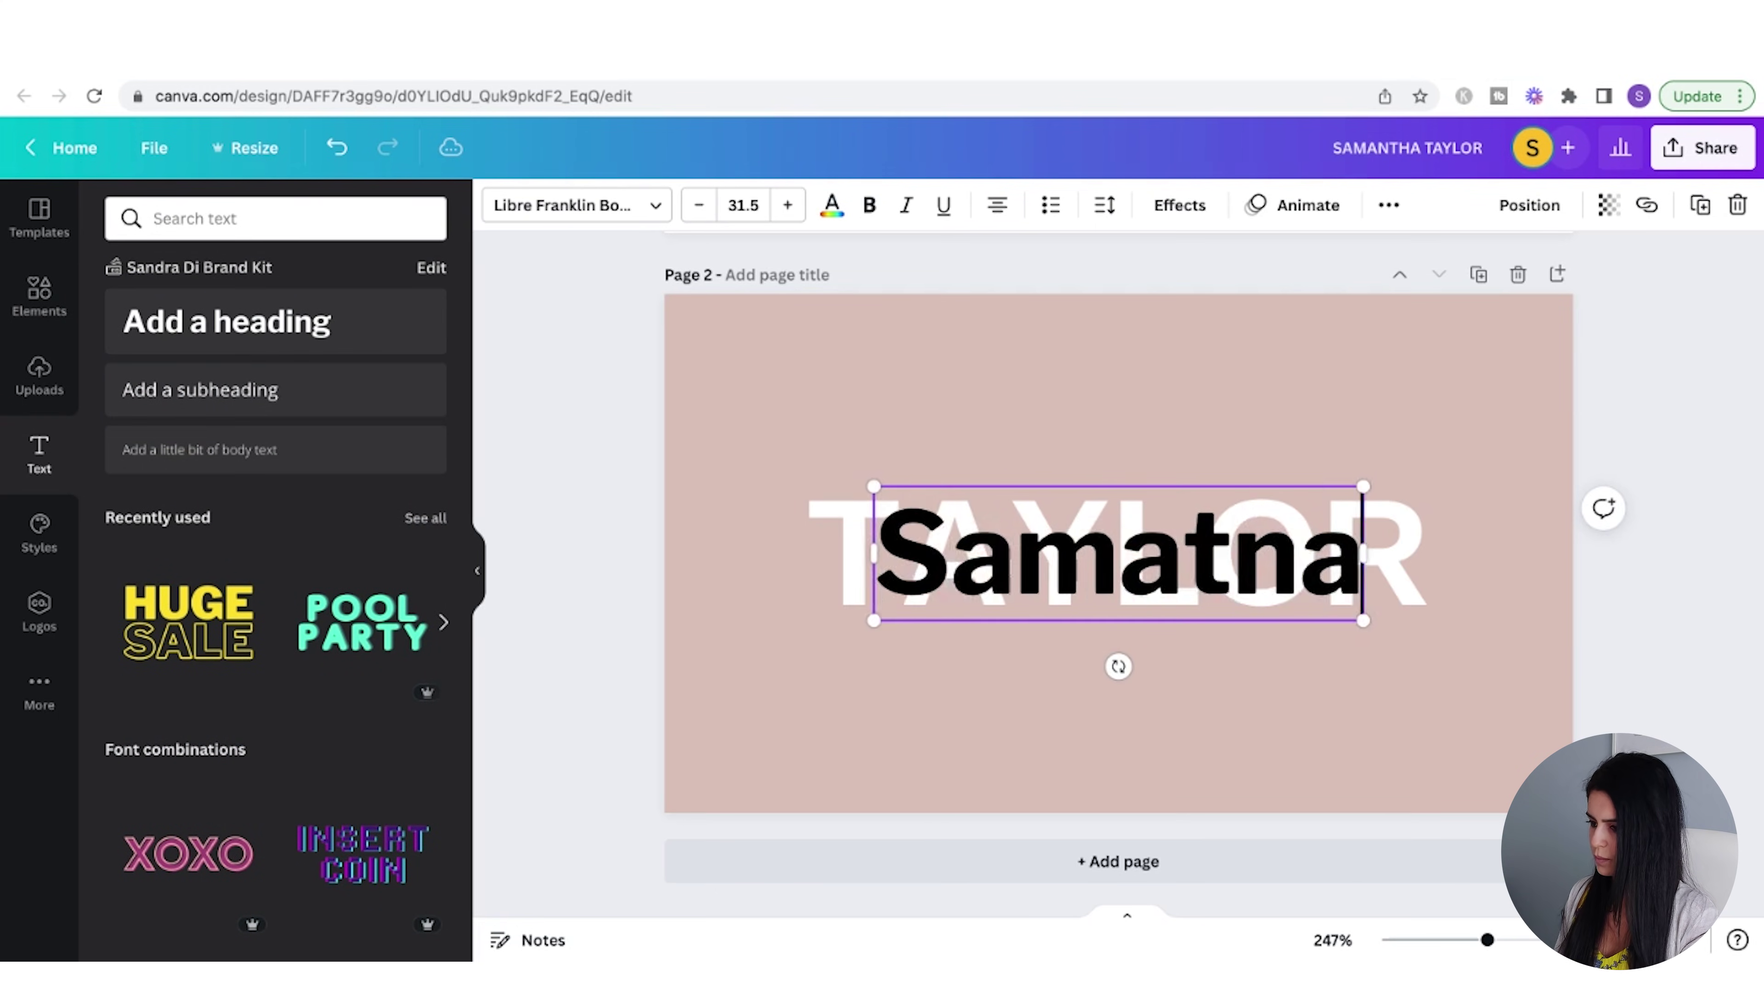
key(BackSpace)
text(ha)
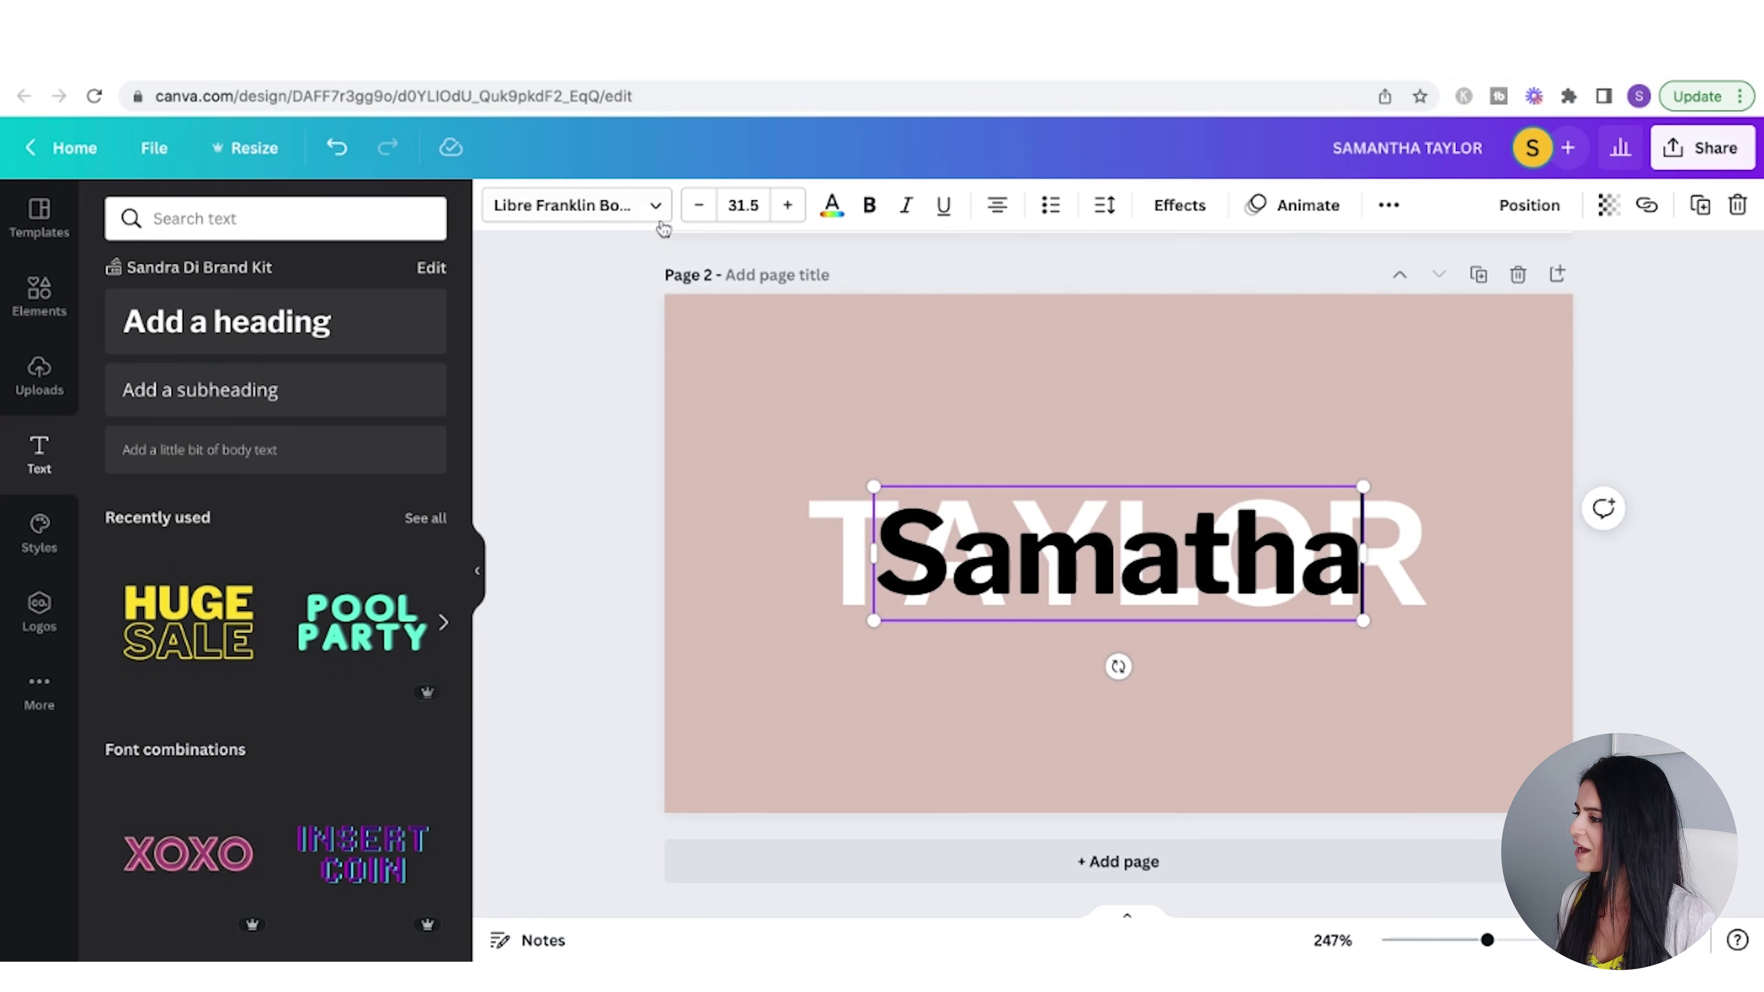
click(637, 207)
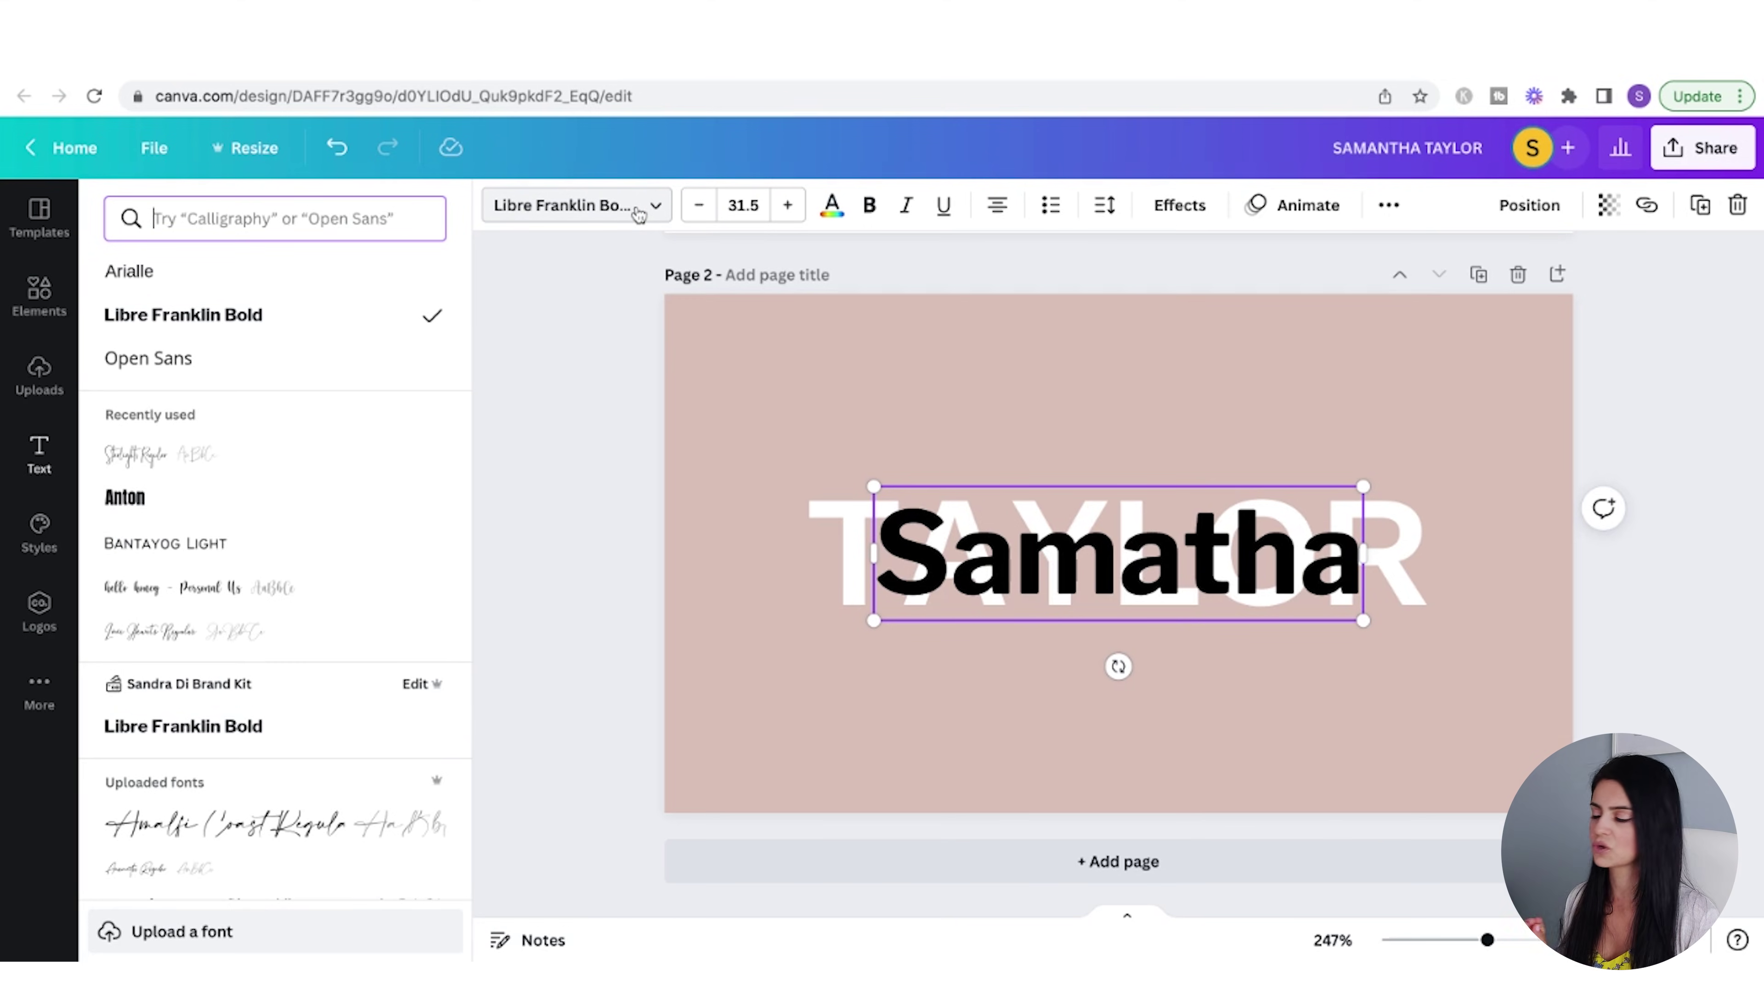
click(139, 462)
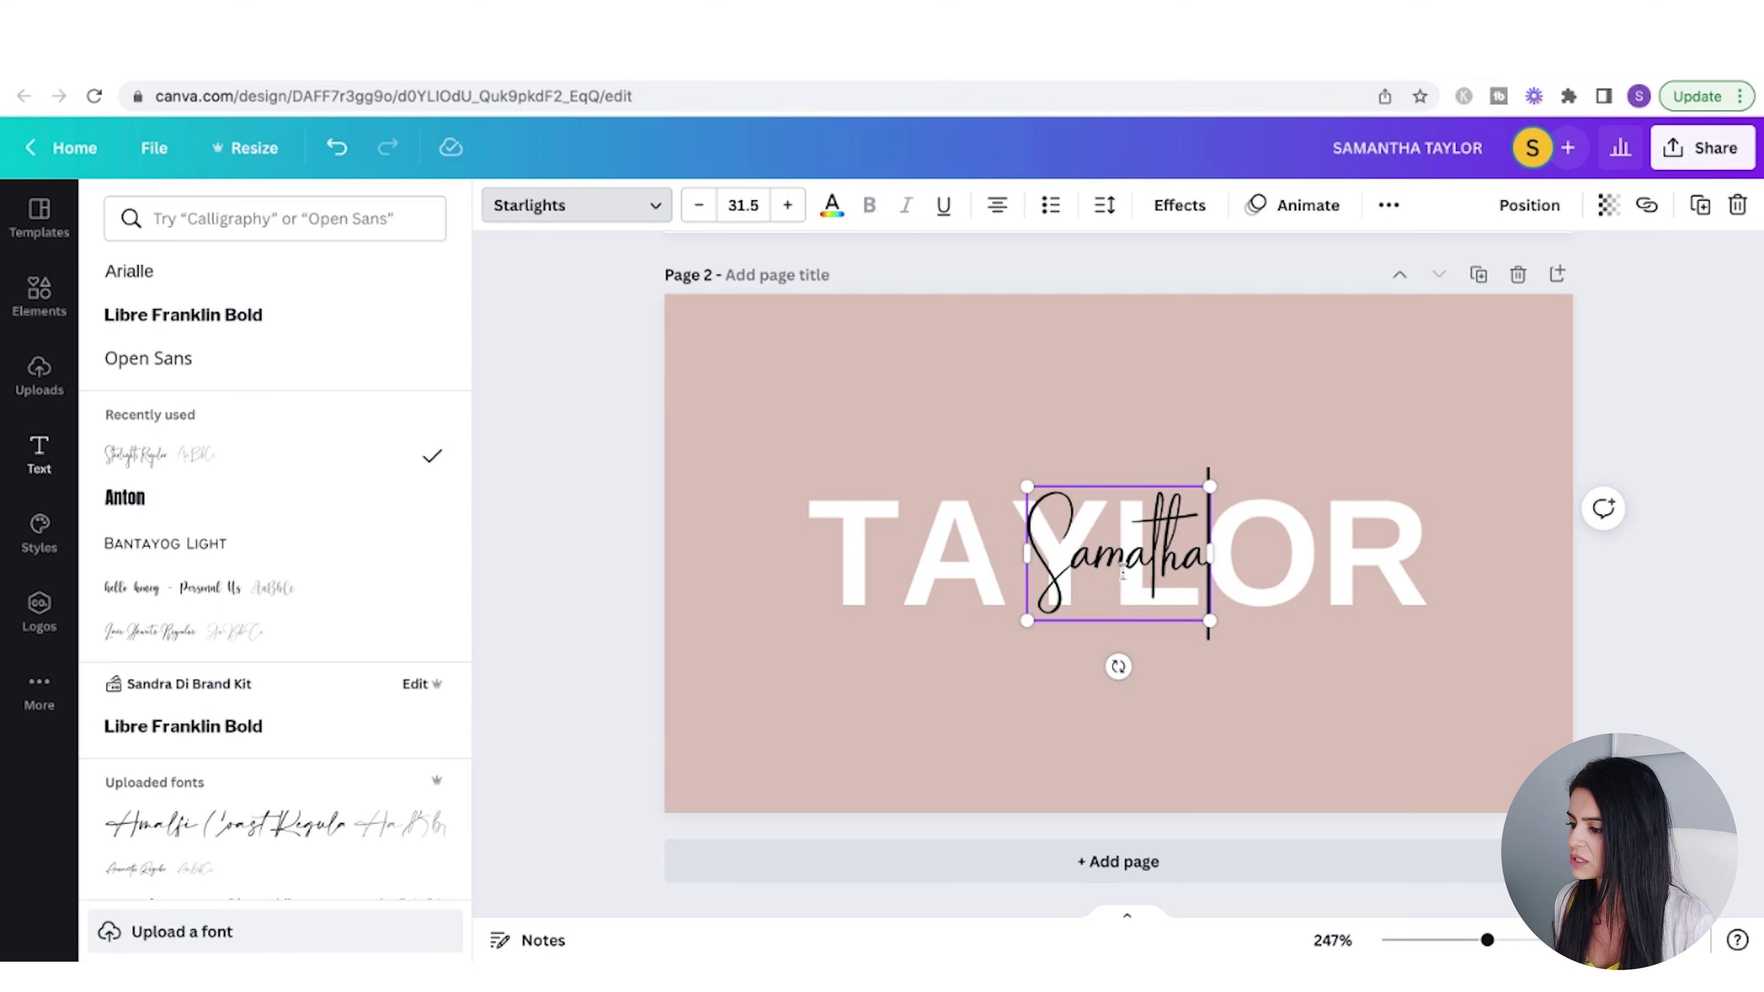
key(Escape)
- Set the script name to size 42 and centre it horizontally and vertically on the page
drag(1024, 488, 967, 447)
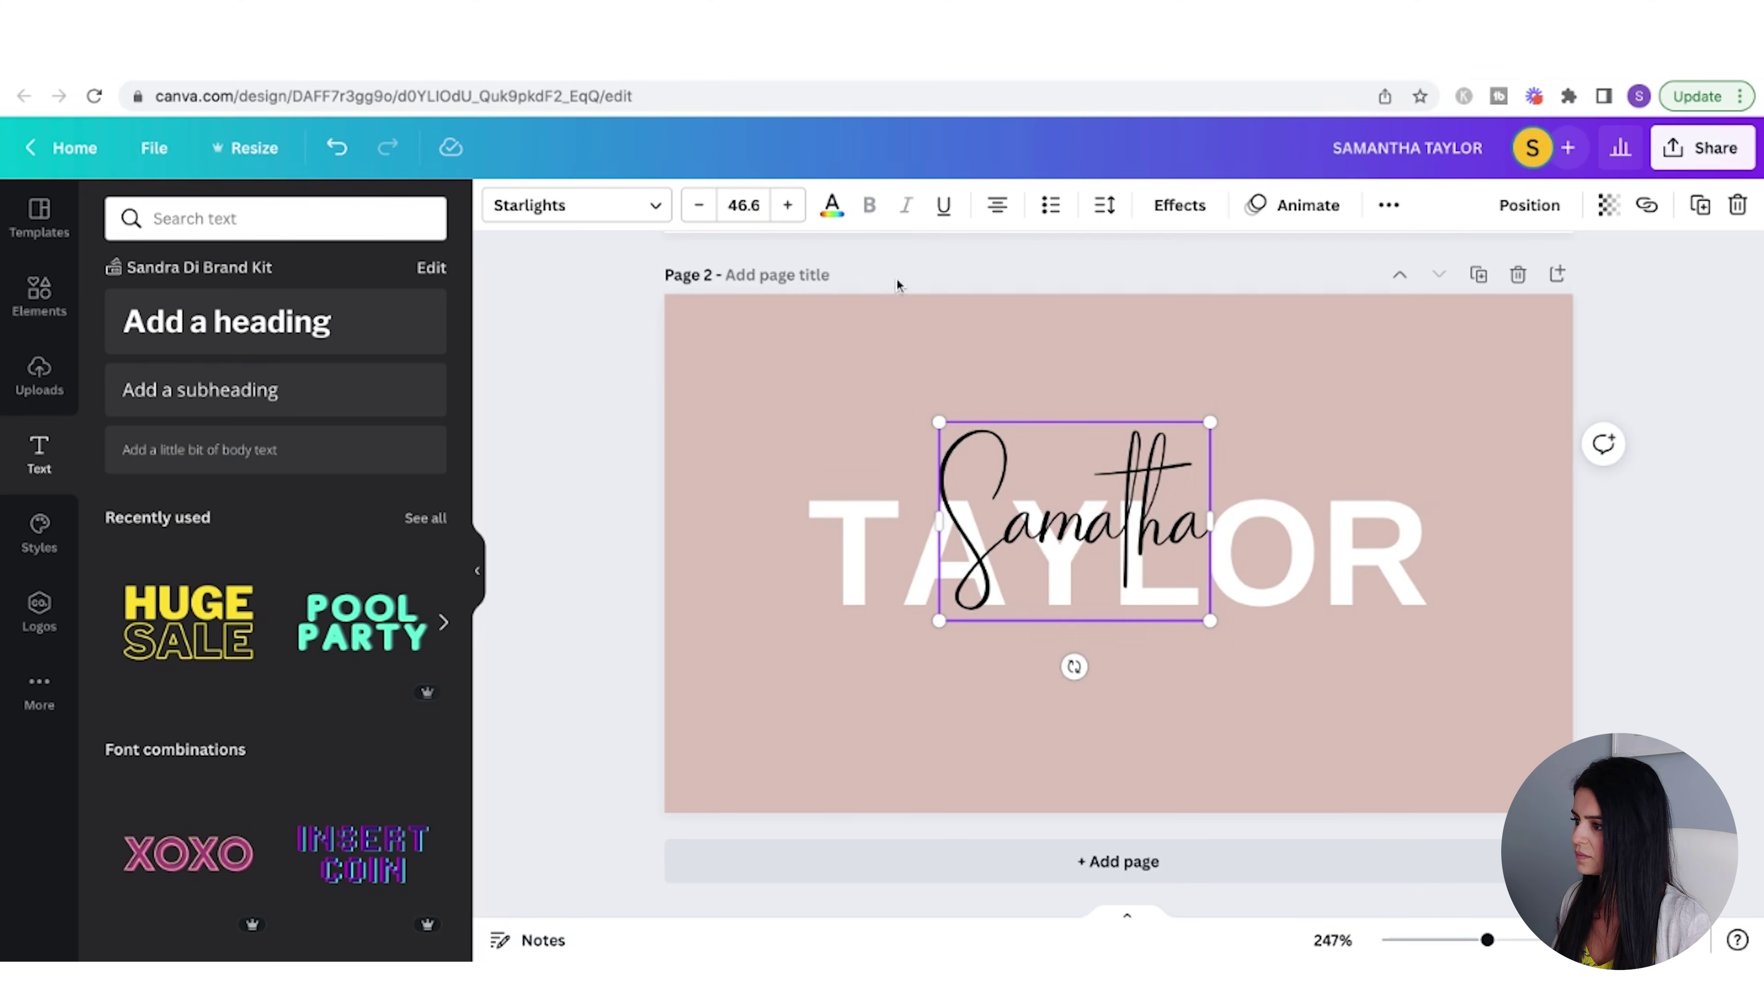
click(743, 204)
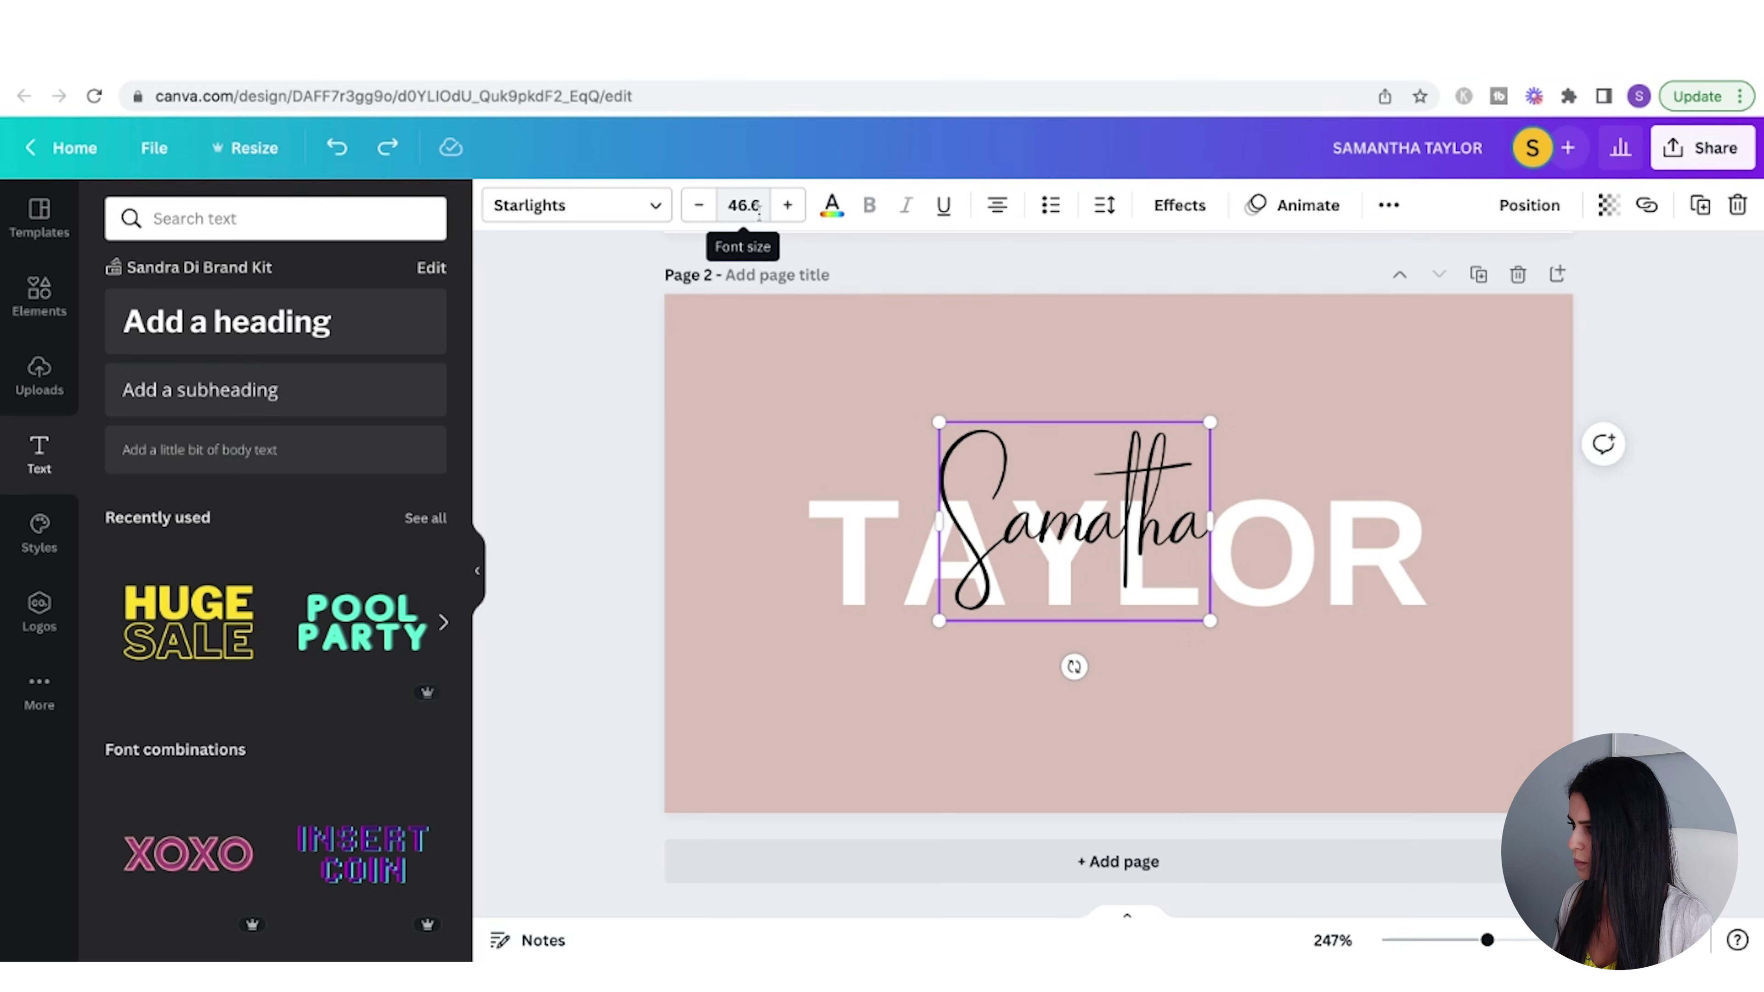
click(742, 205)
click(768, 726)
click(1529, 204)
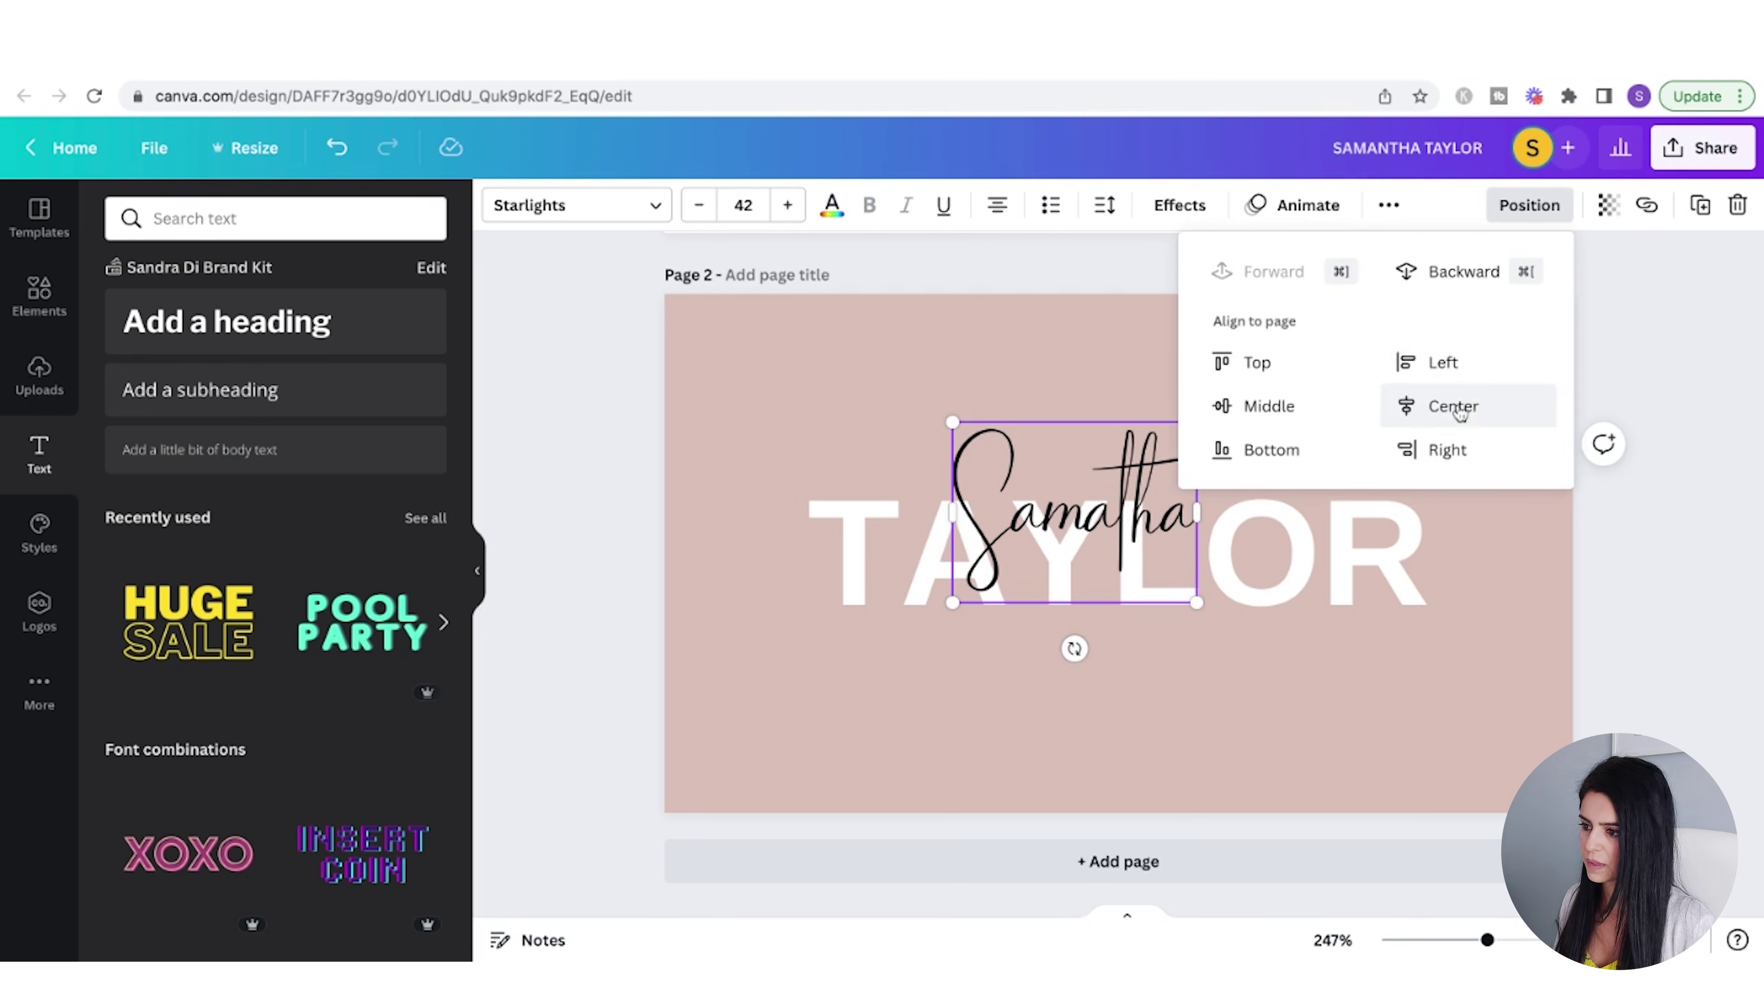
click(1440, 406)
click(1254, 406)
click(1656, 637)
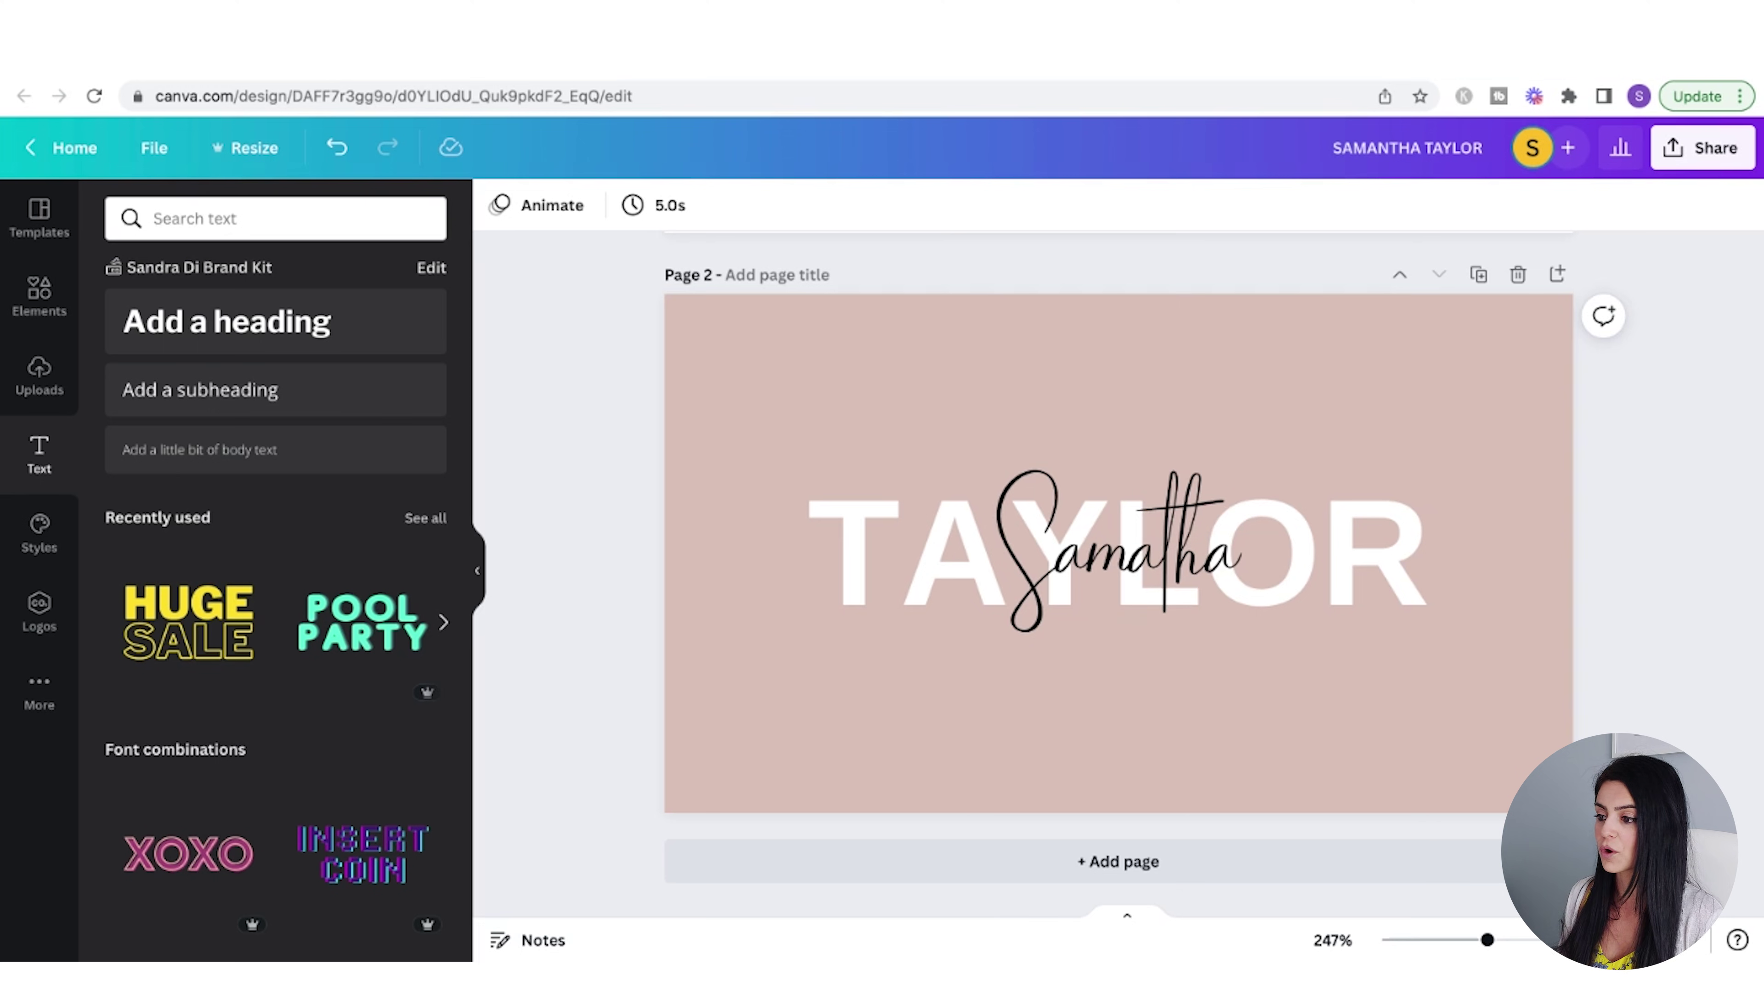
- Generate a template link for the card design and copy it
scroll(1118, 556, up, 5)
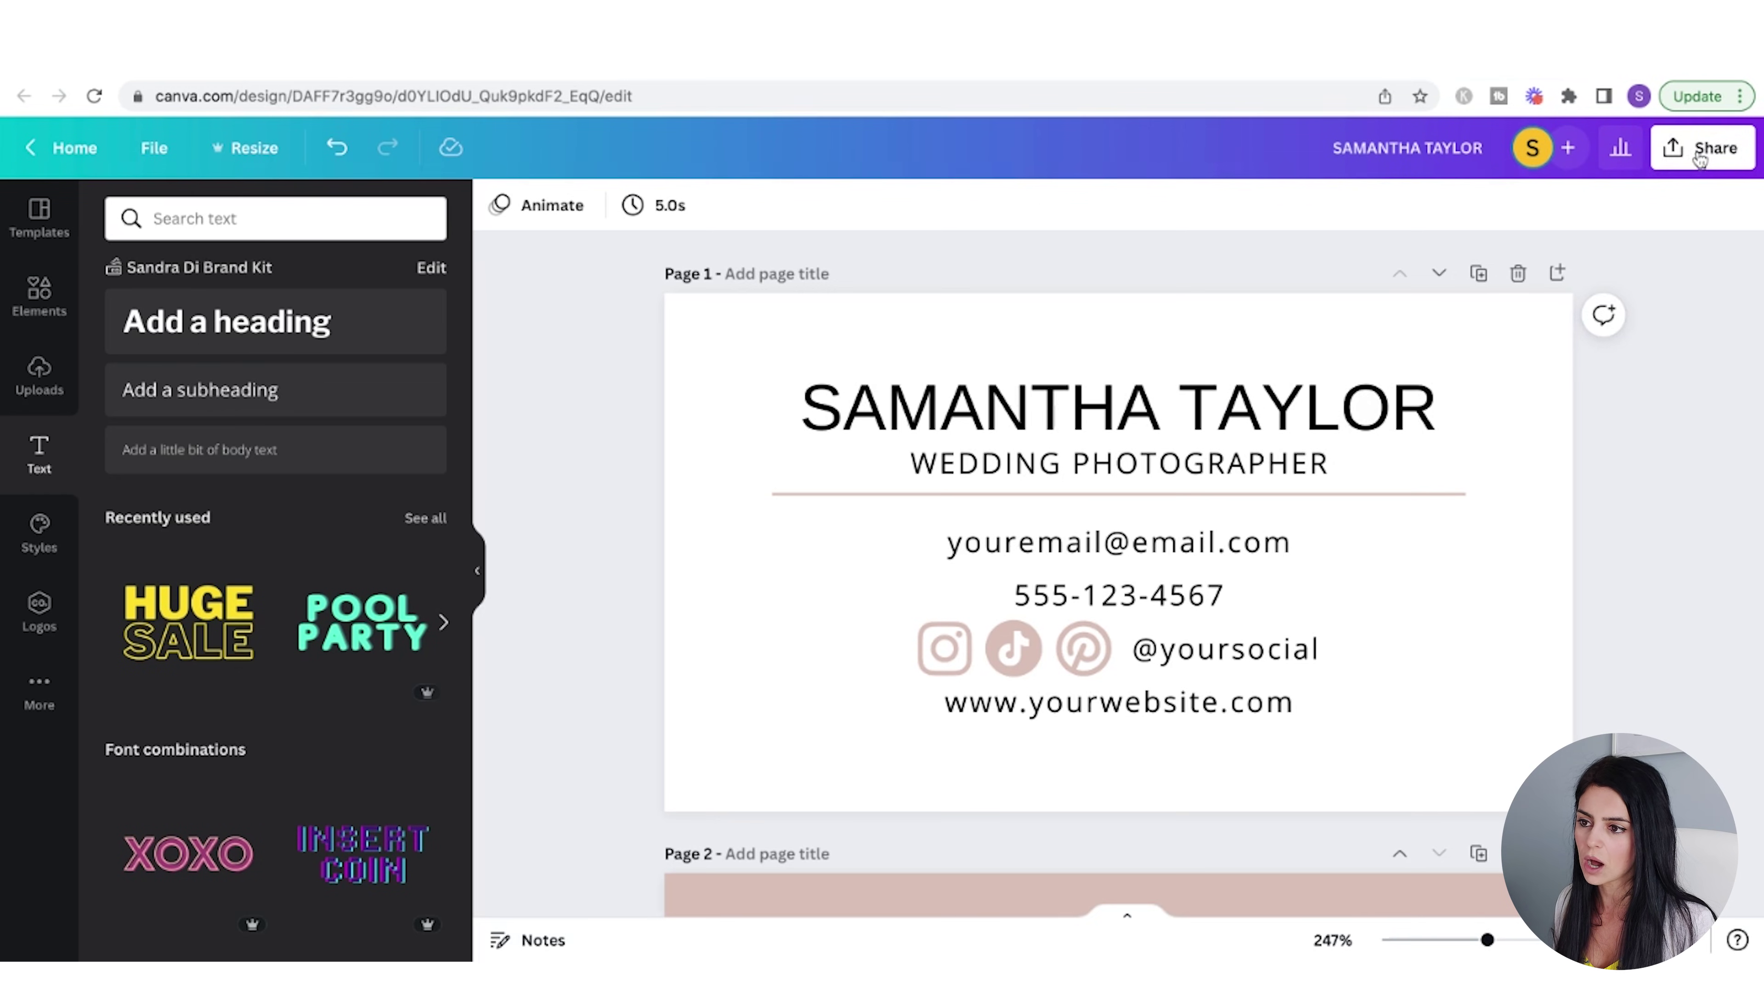
click(1699, 157)
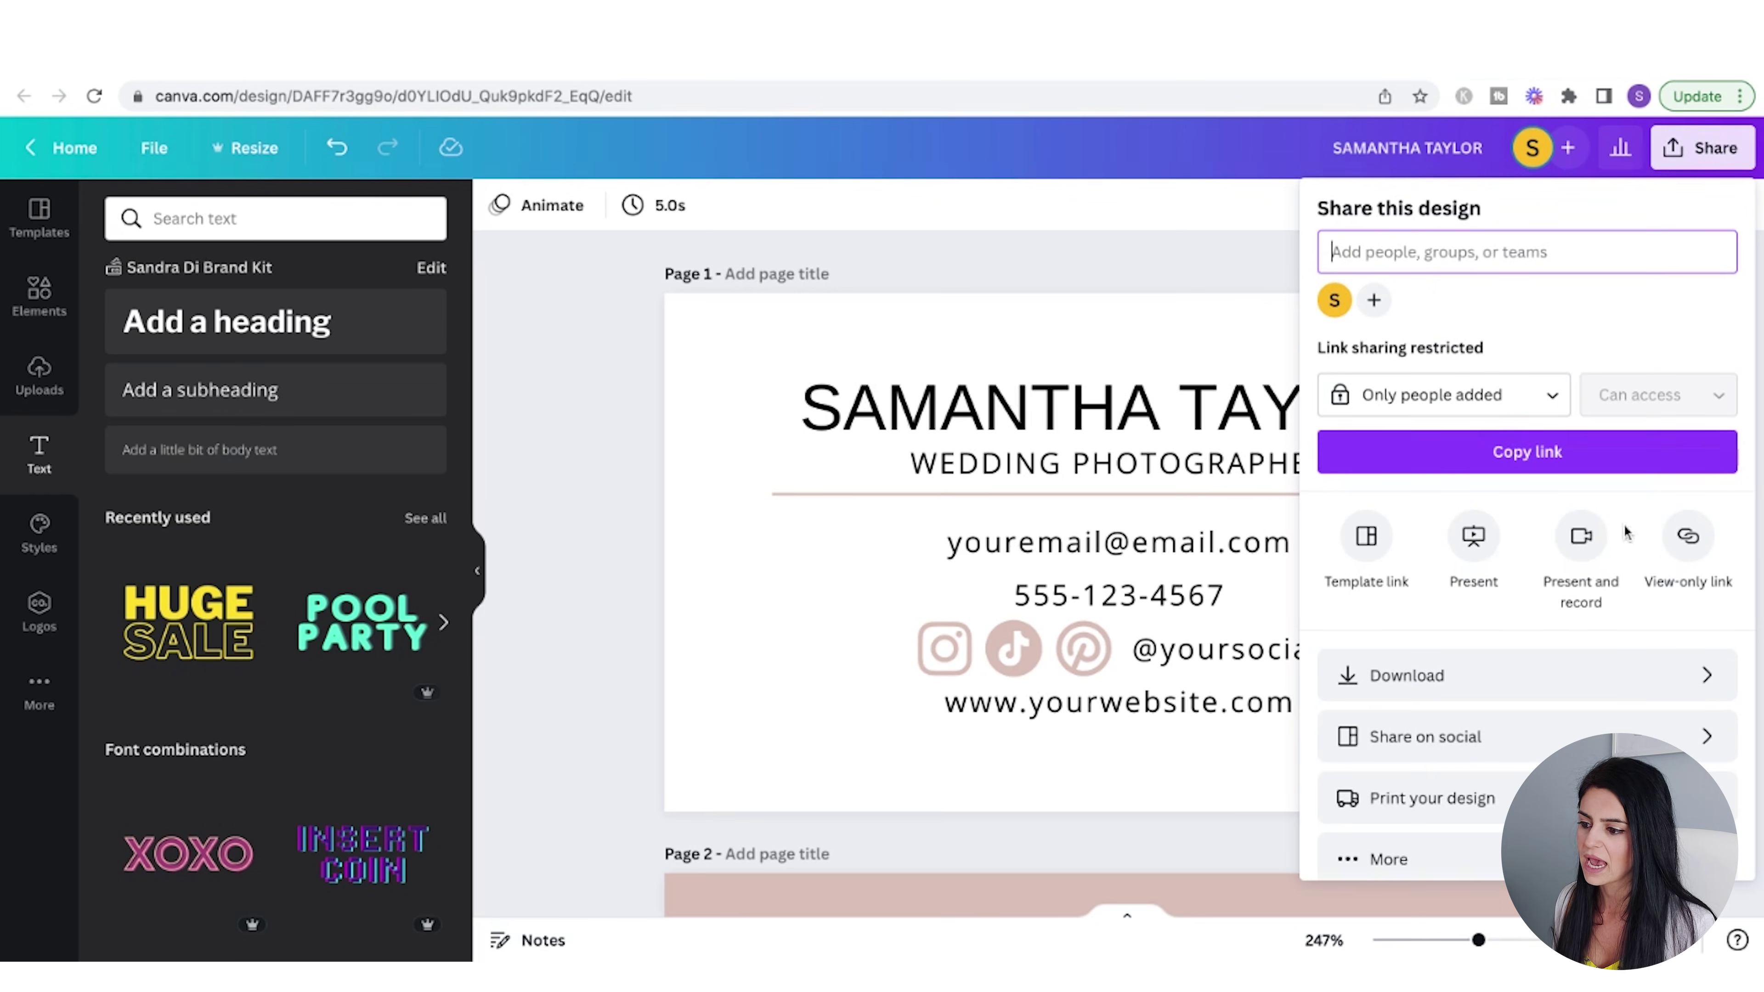
click(1368, 539)
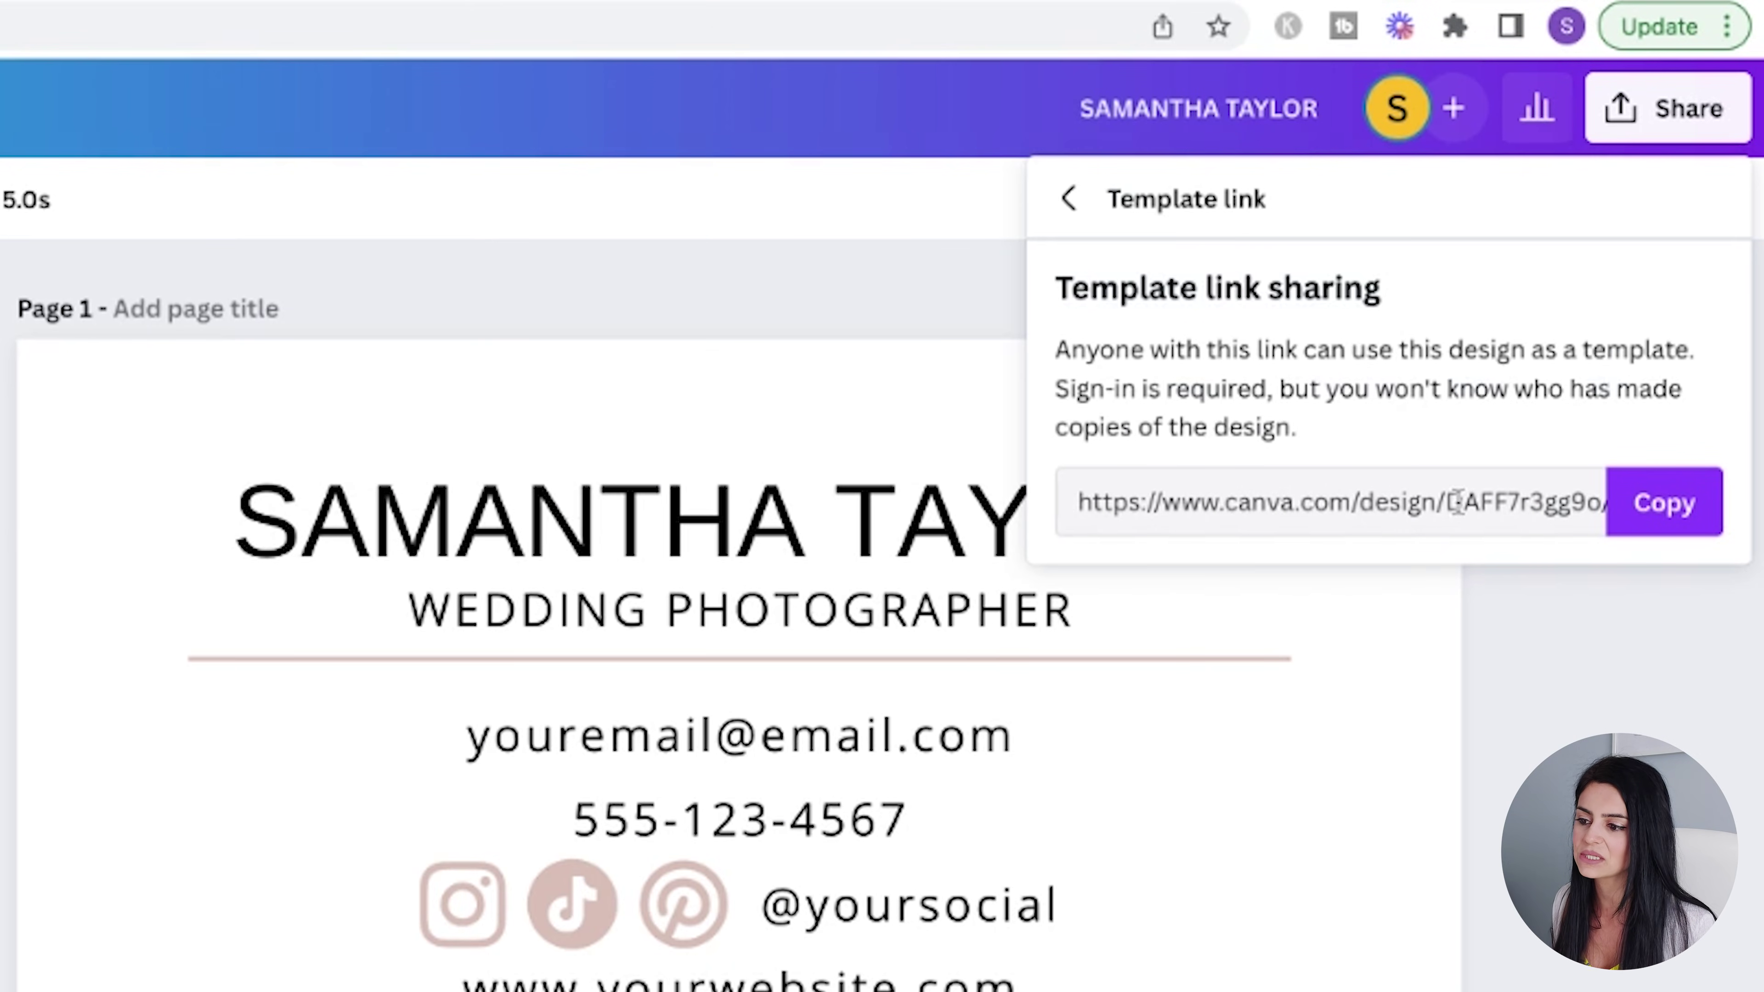
click(1664, 508)
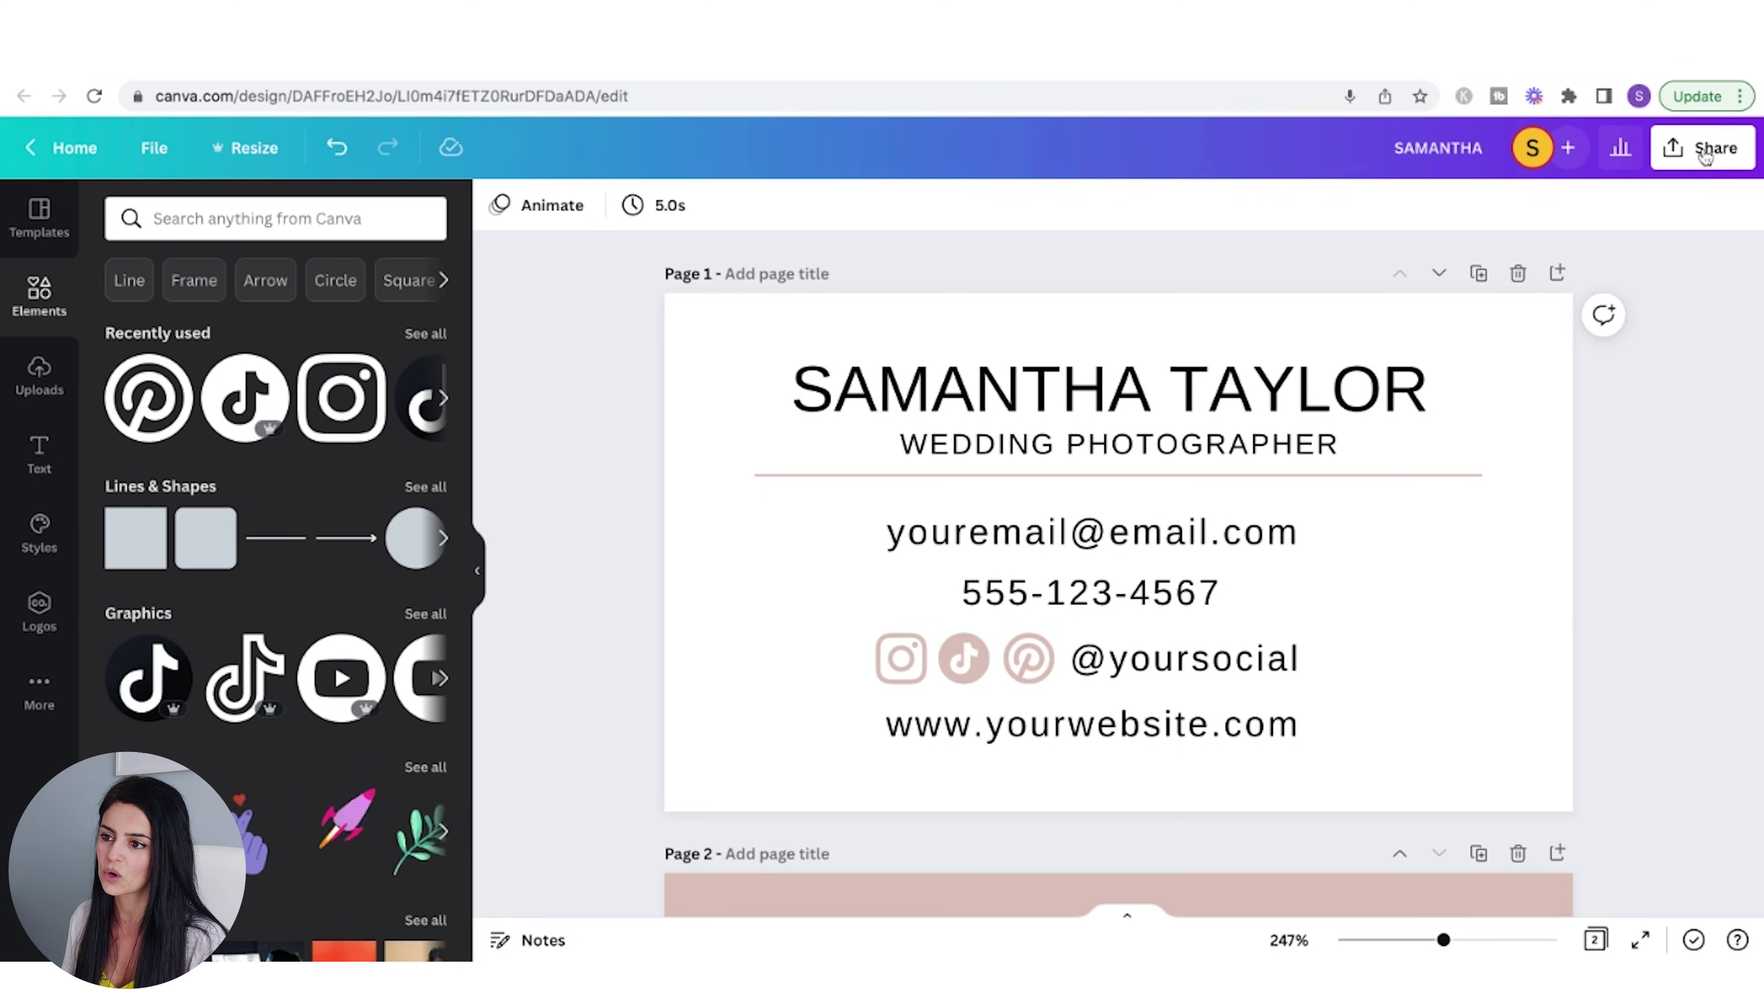
- Download both card pages as JPG images instead of PNG
click(1699, 155)
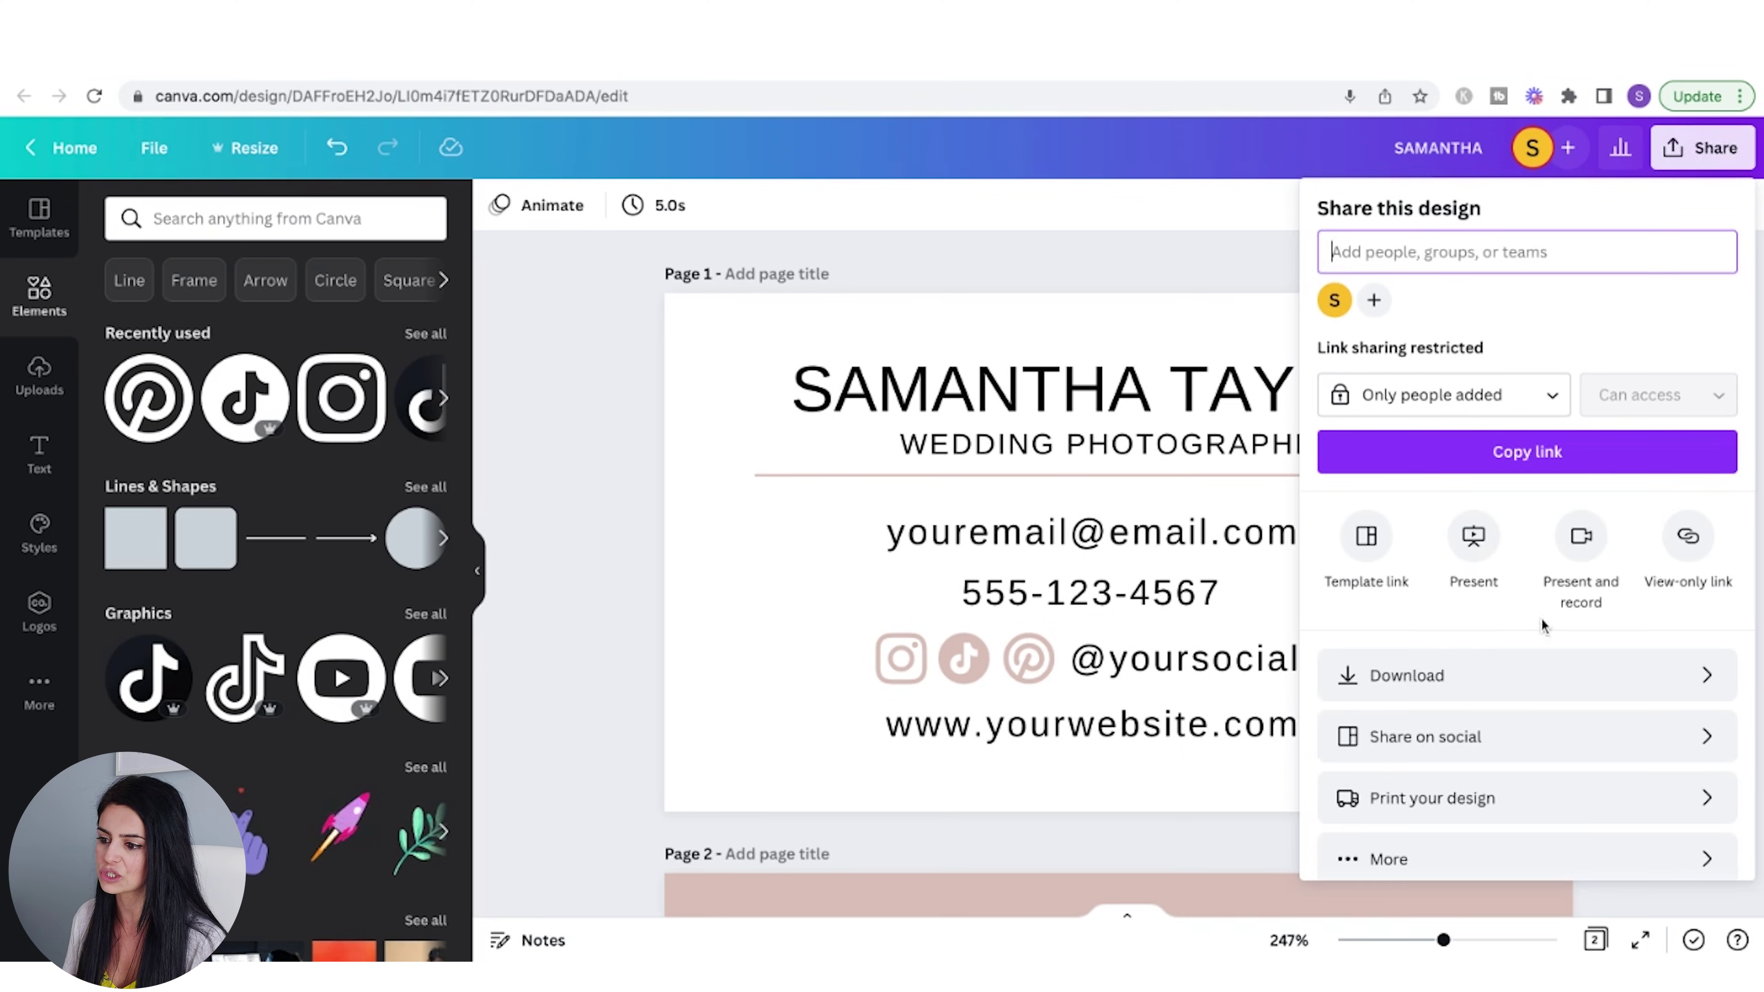
click(1445, 677)
click(1445, 300)
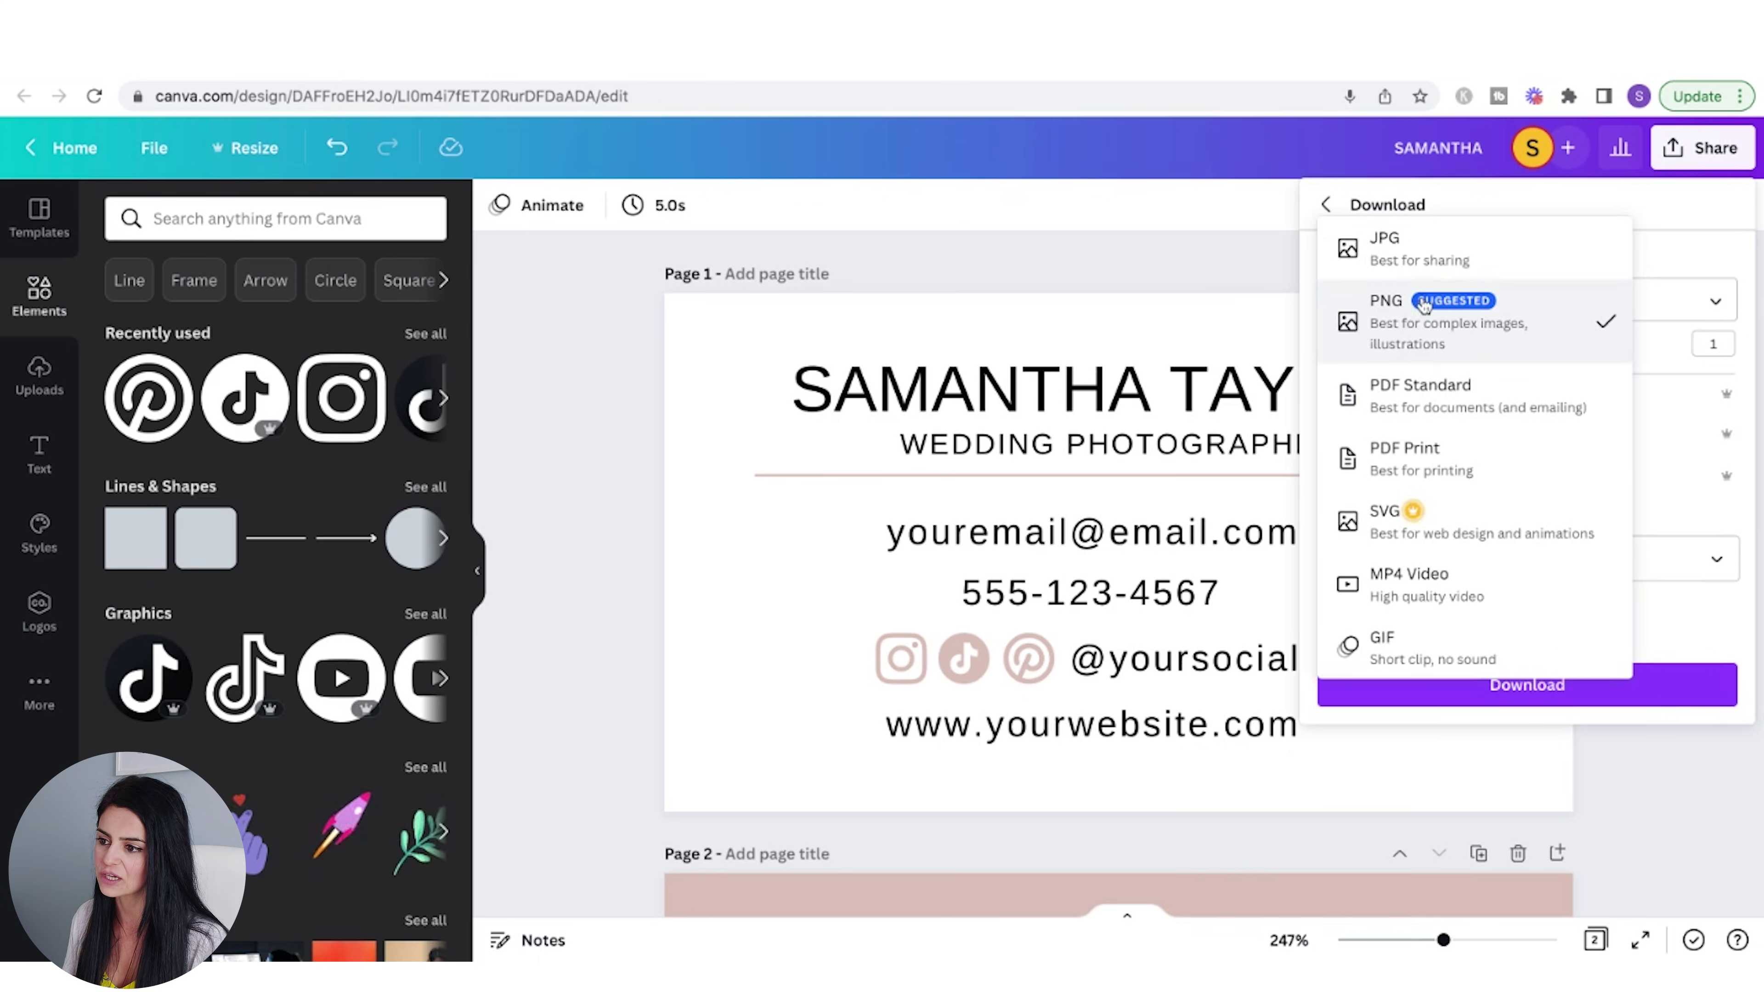
click(1426, 259)
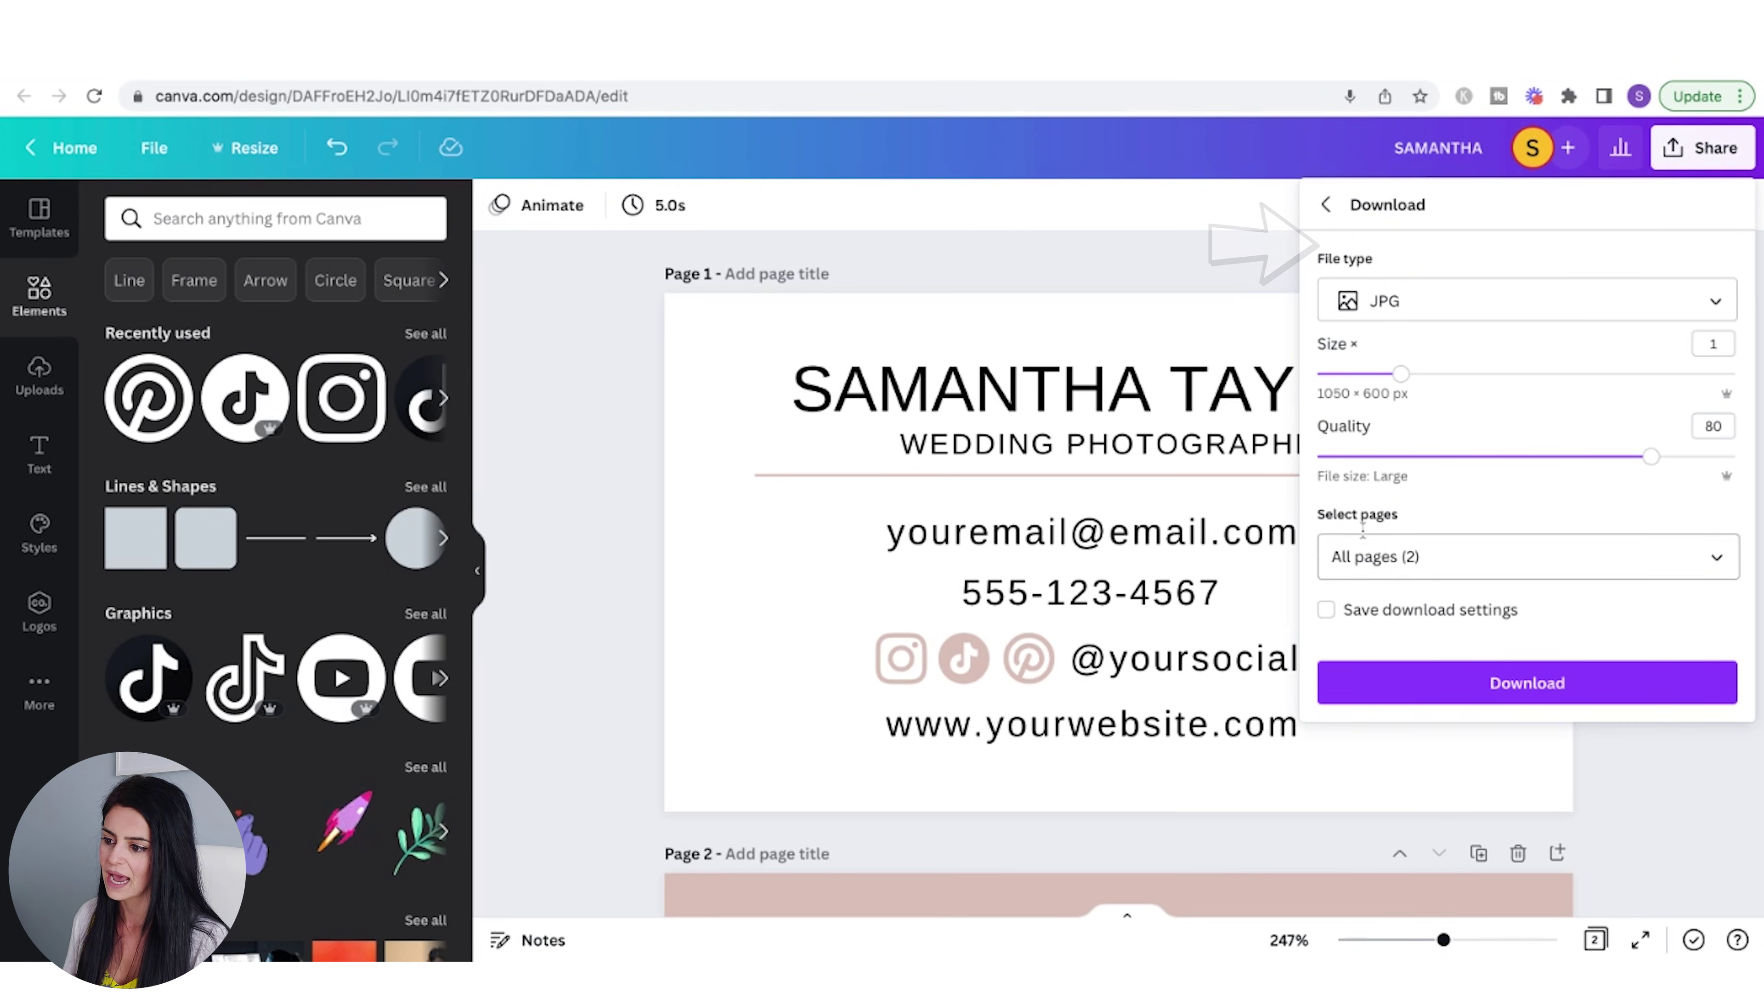
click(1720, 566)
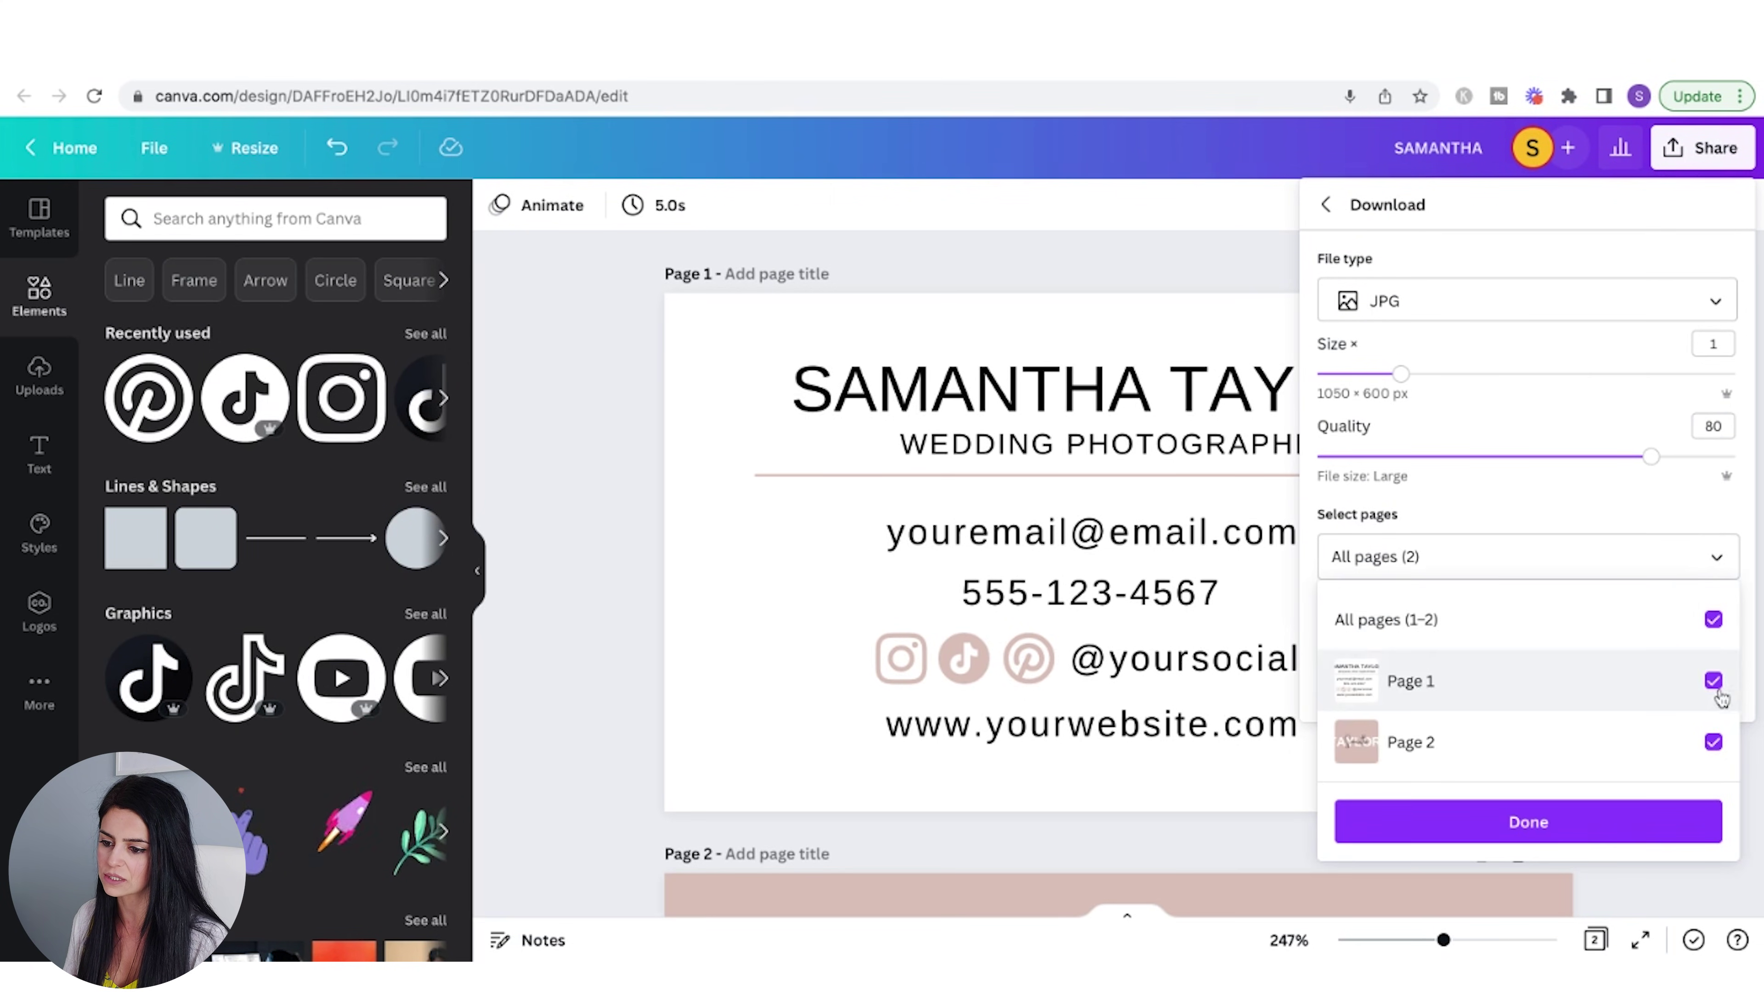
click(1721, 564)
click(1533, 684)
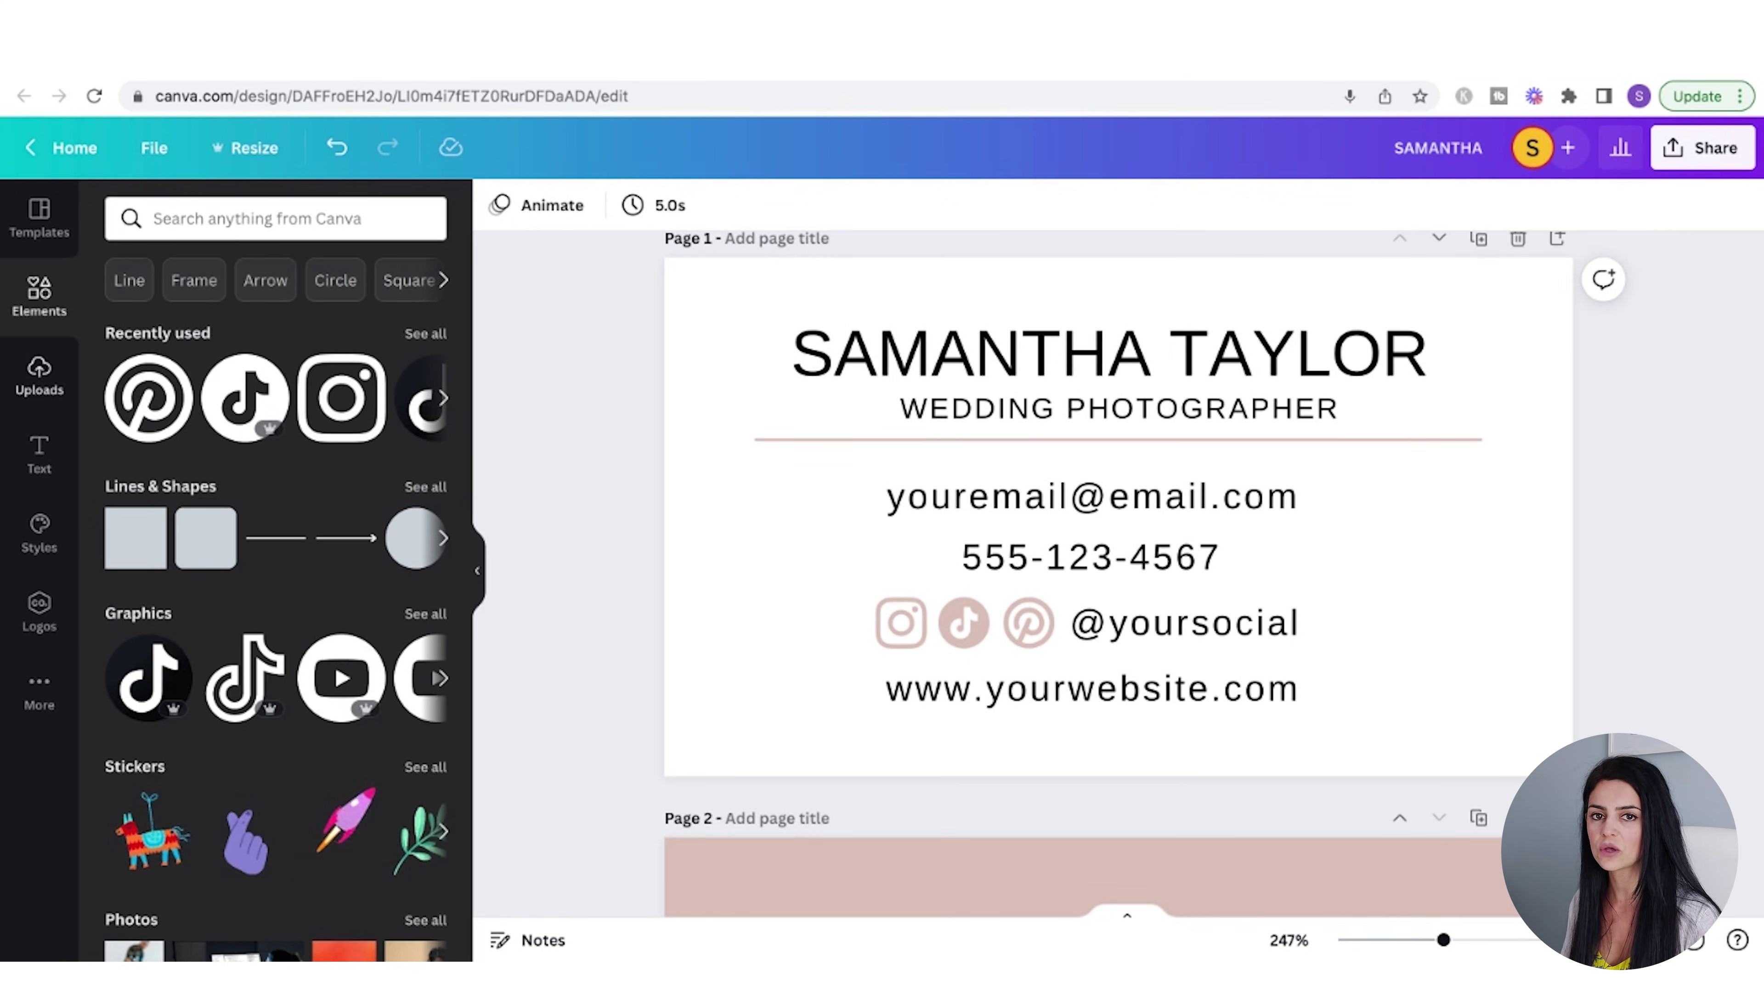
click(39, 376)
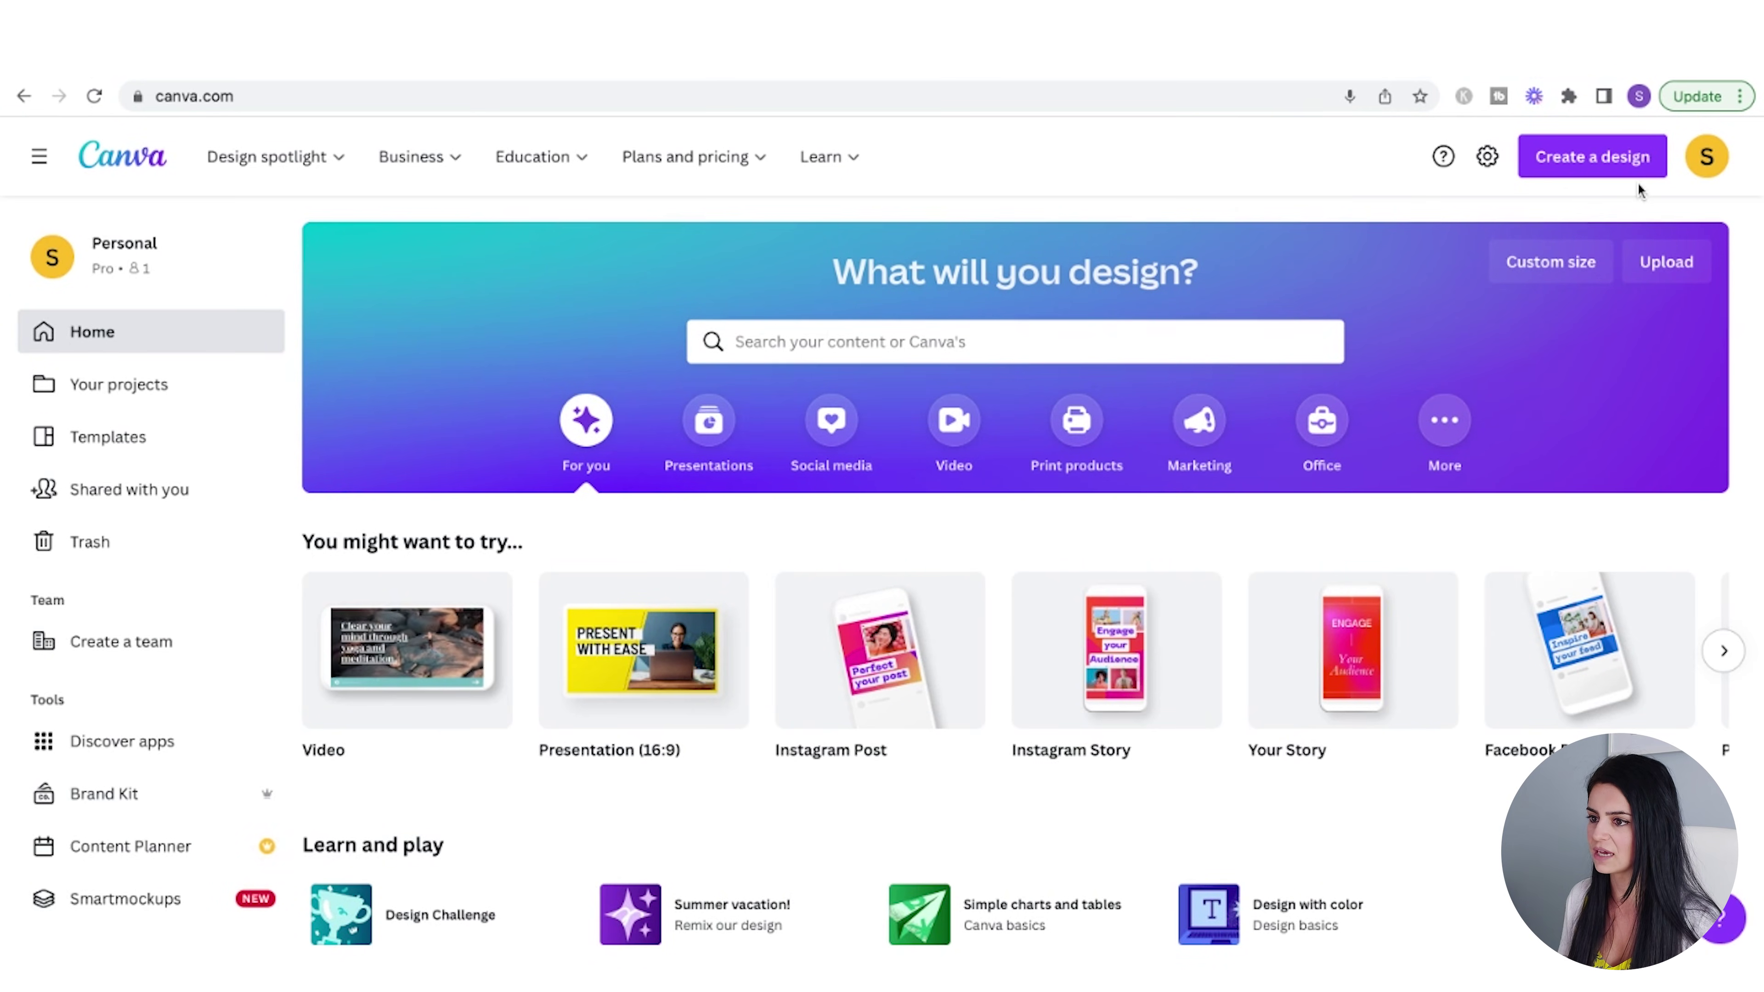
- Create a new blank custom-size design of 8 × 10 inches
click(1570, 171)
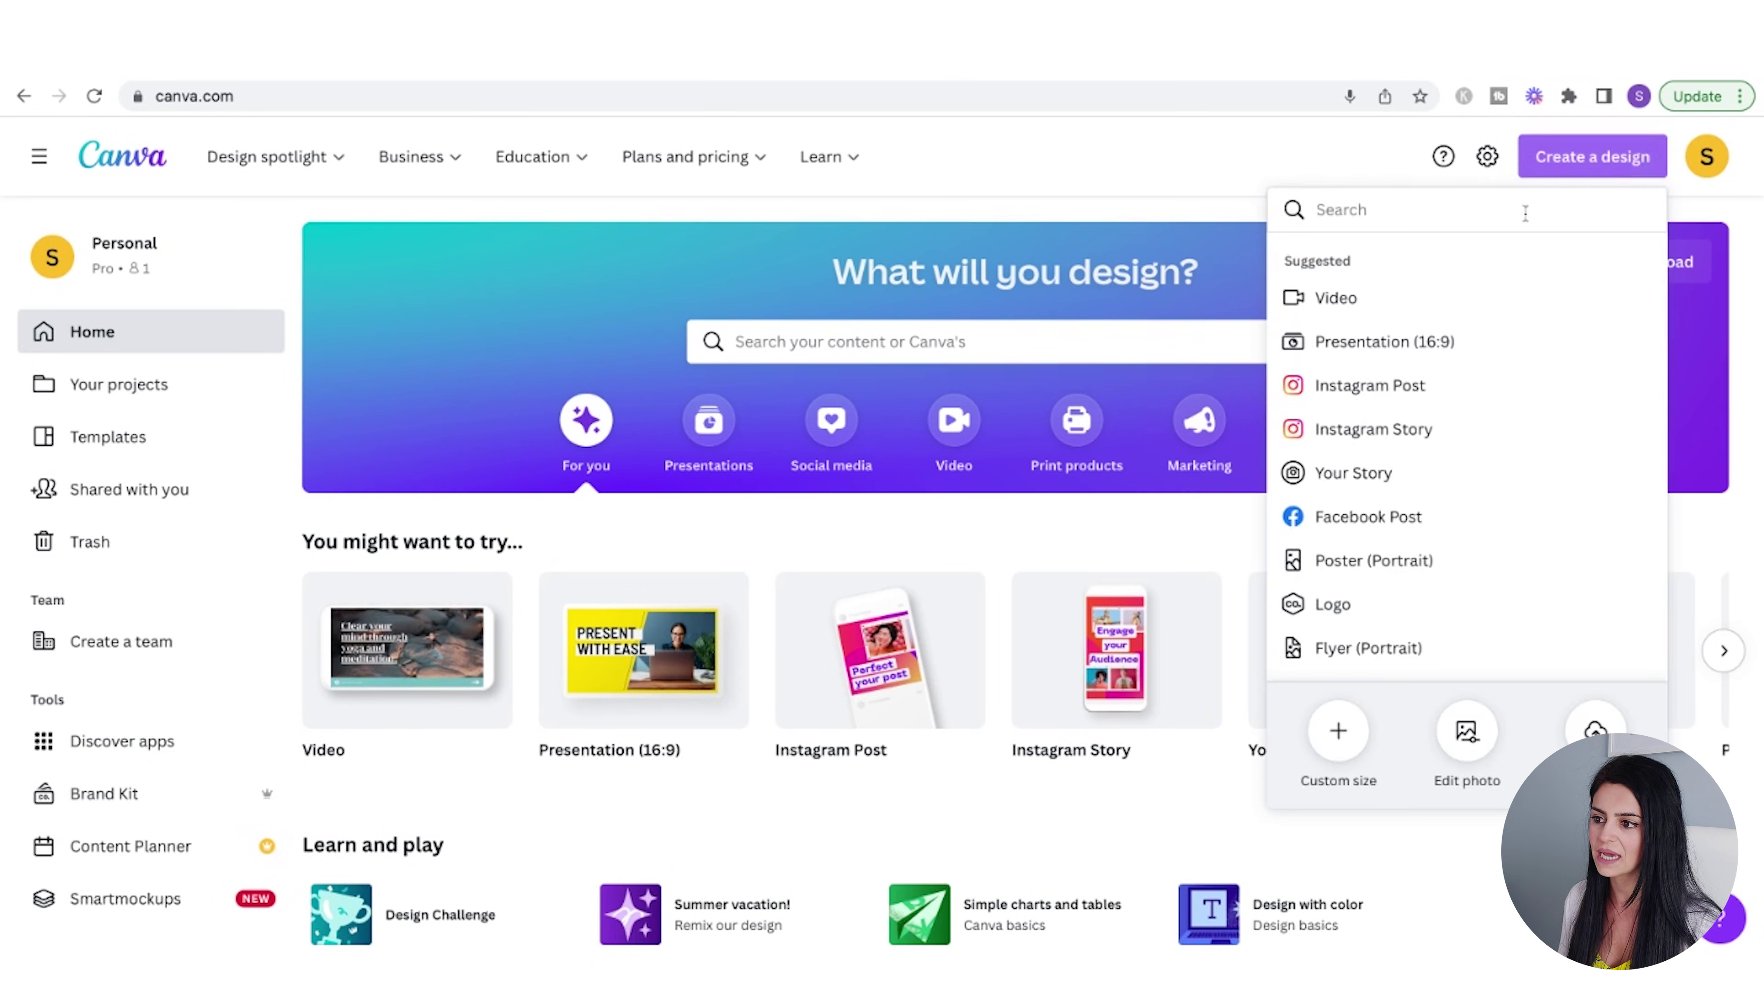
click(1345, 764)
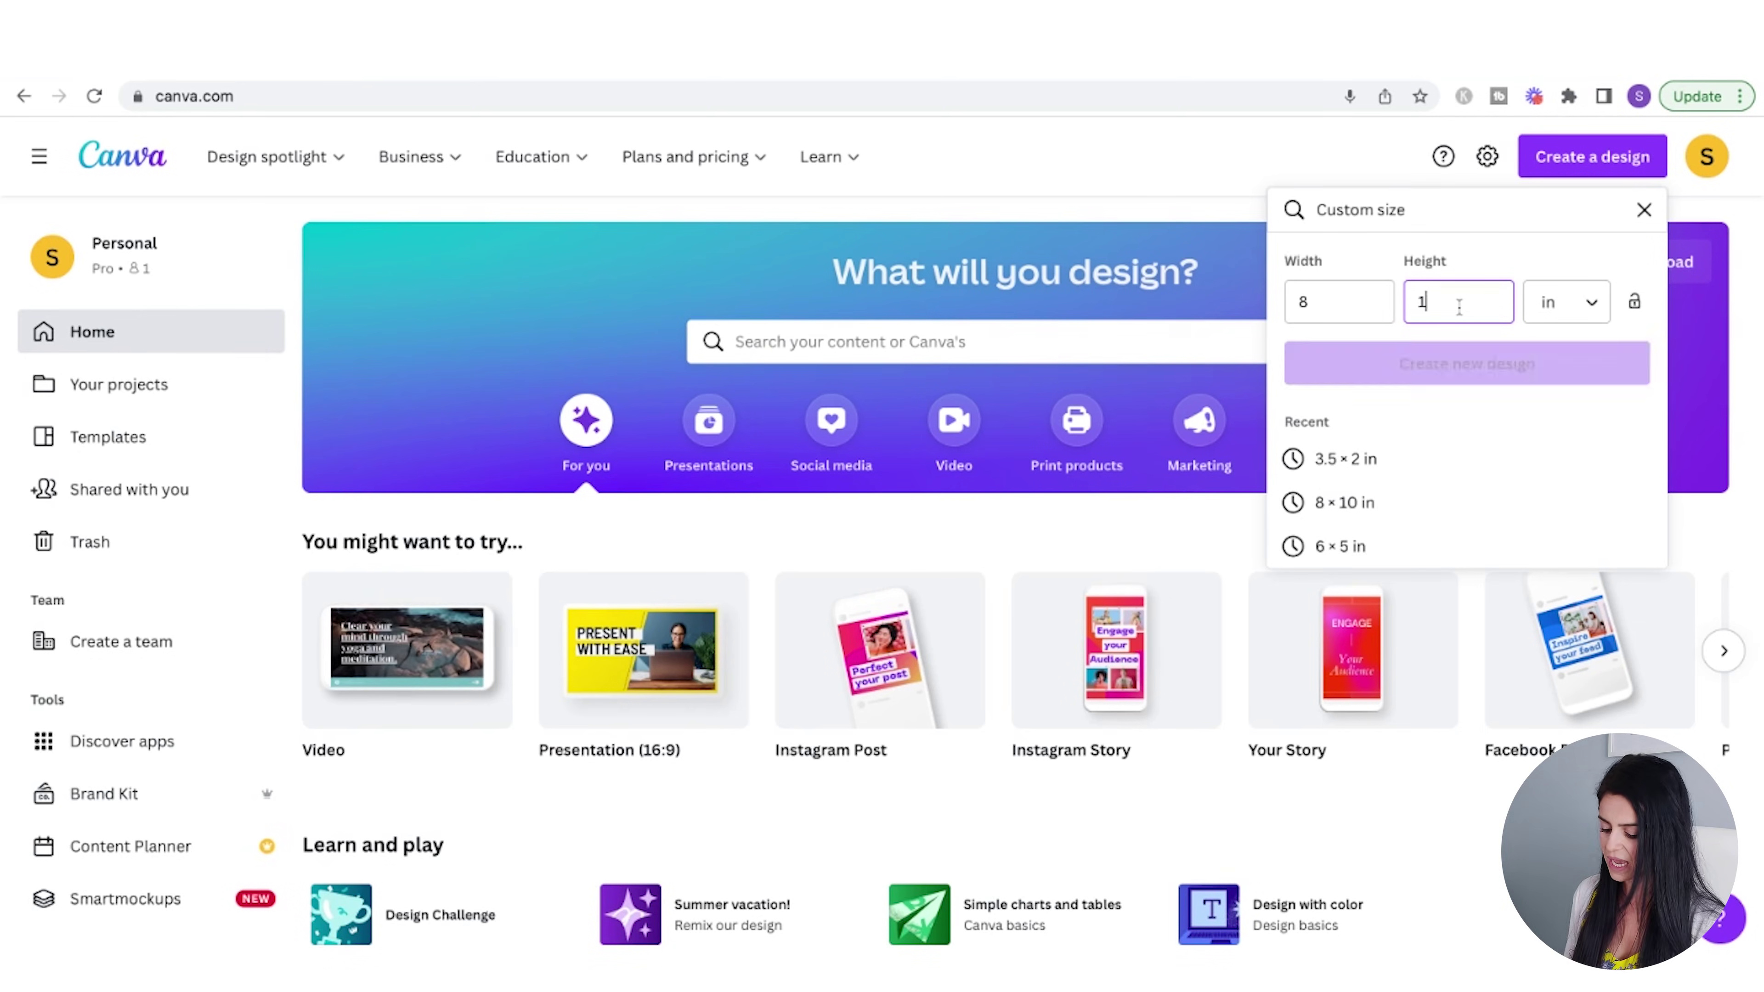
text(10)
click(1493, 366)
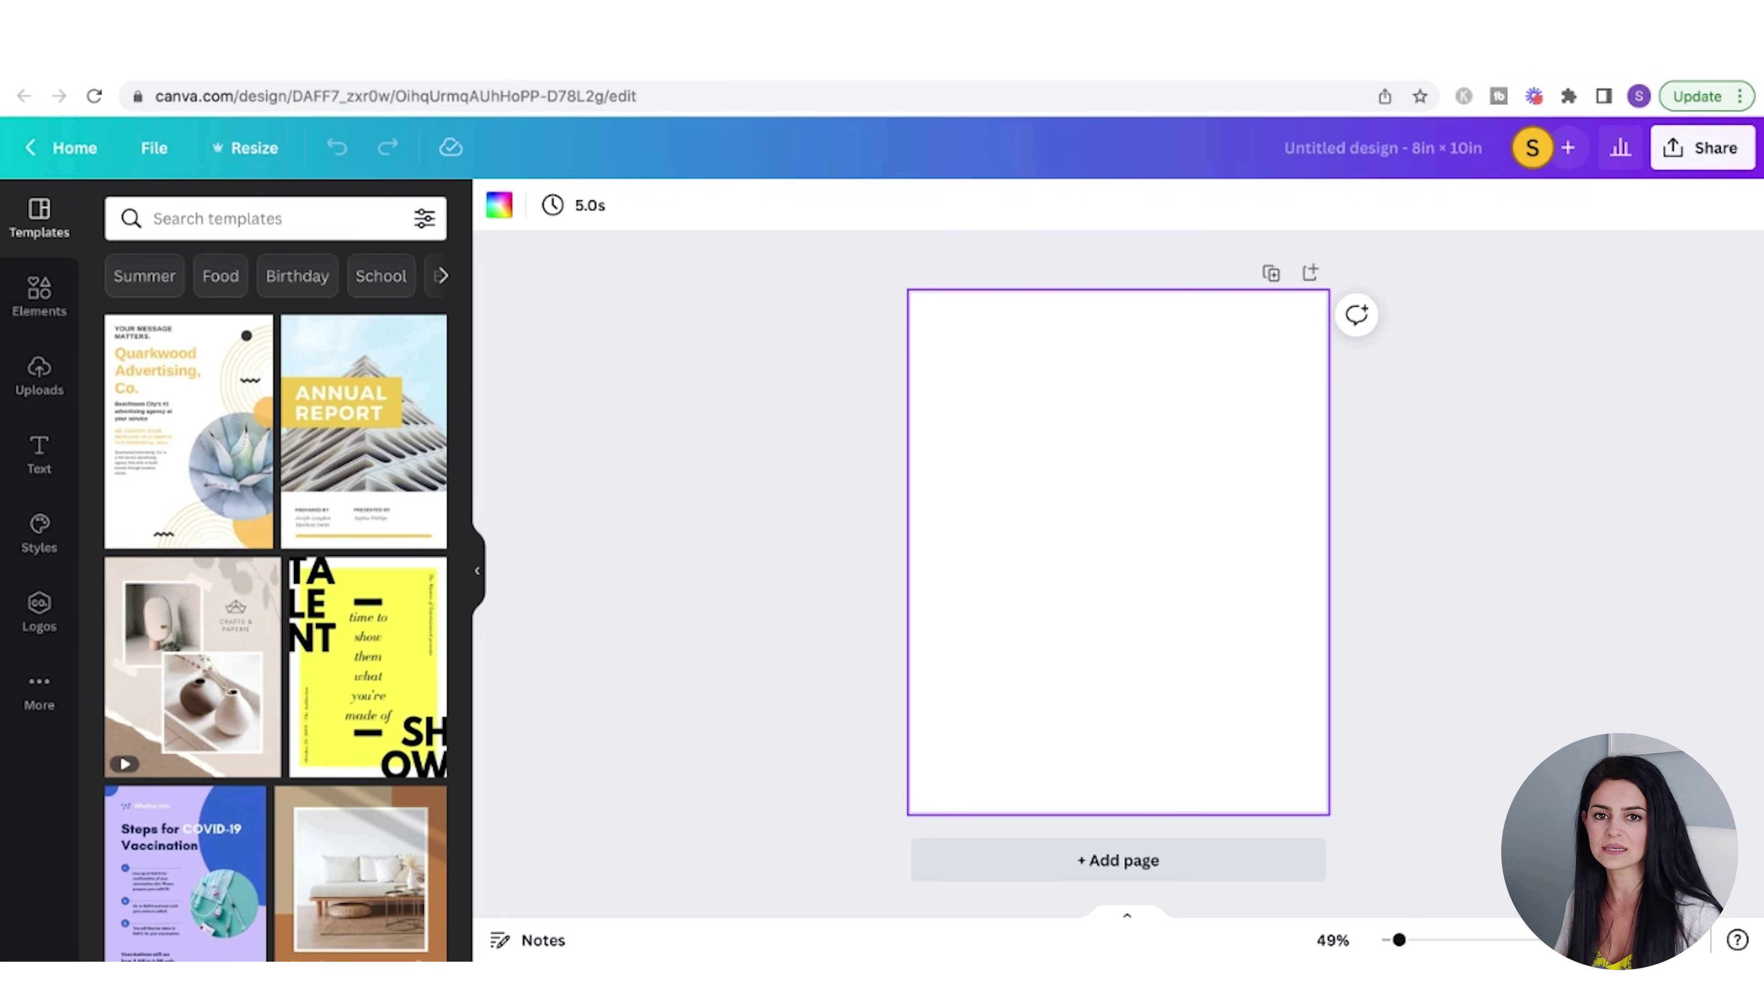
- Fill the new page's background with pink
click(499, 204)
click(305, 480)
click(1400, 512)
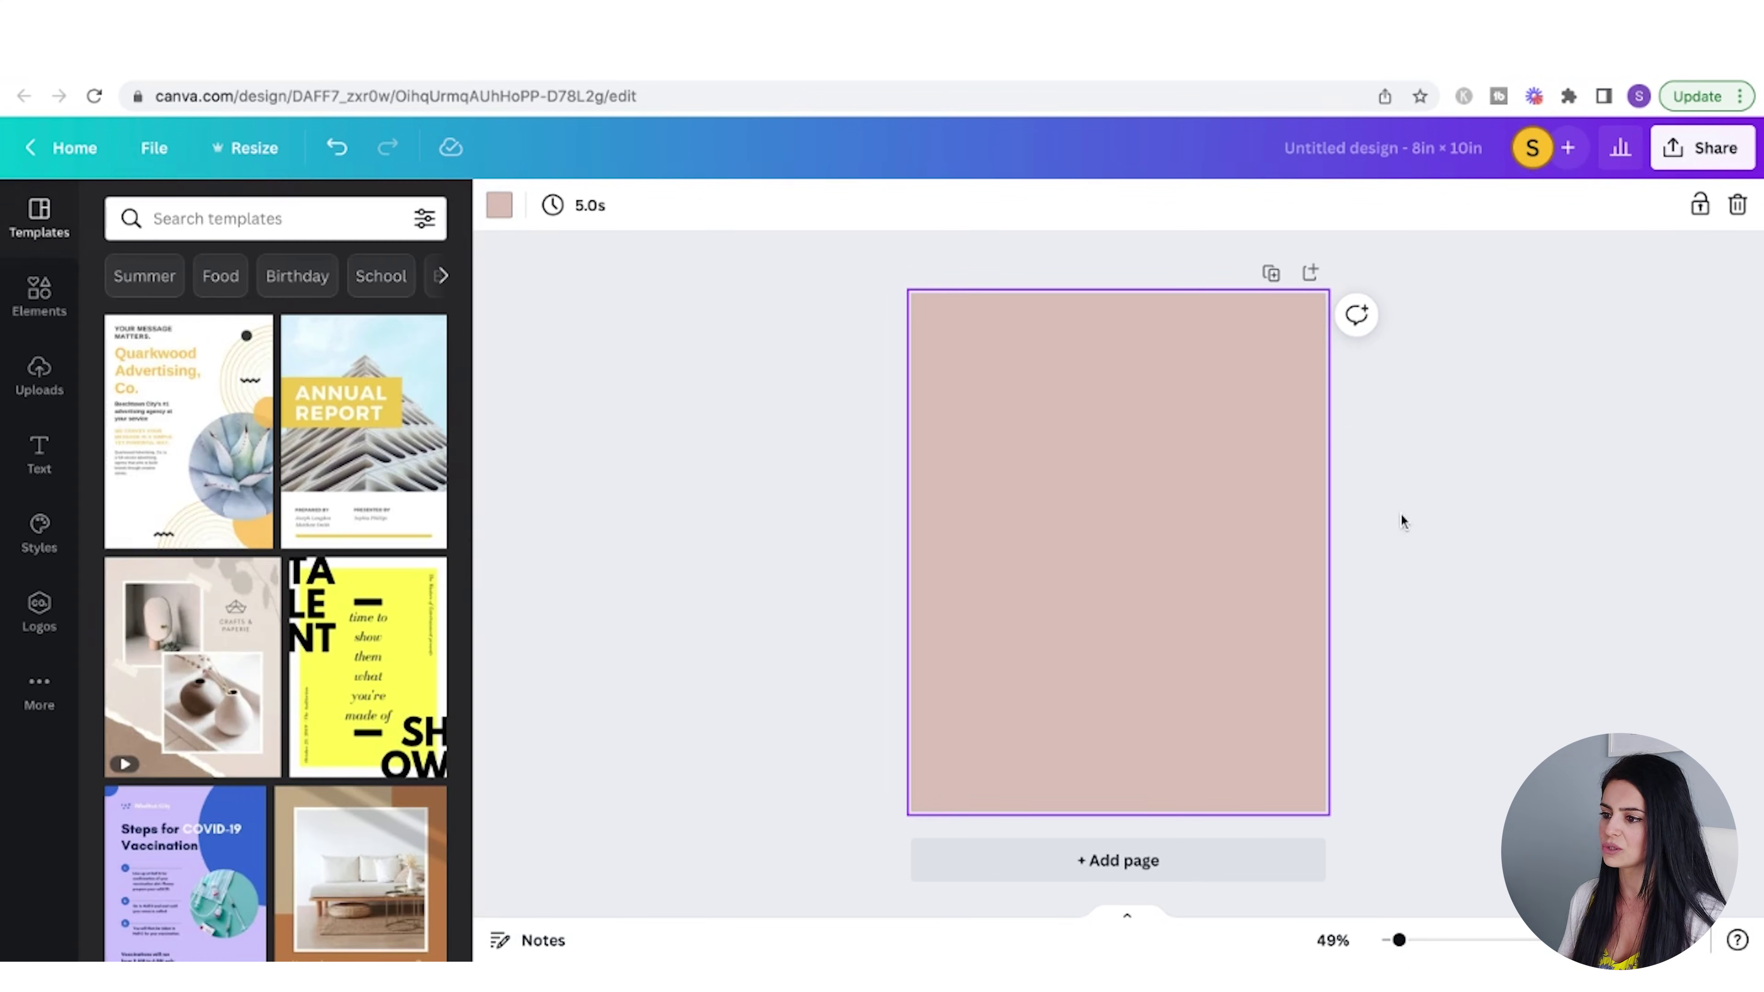
- Add a 'Business Card' heading in Starlights at size 104 at the top of the page
click(39, 455)
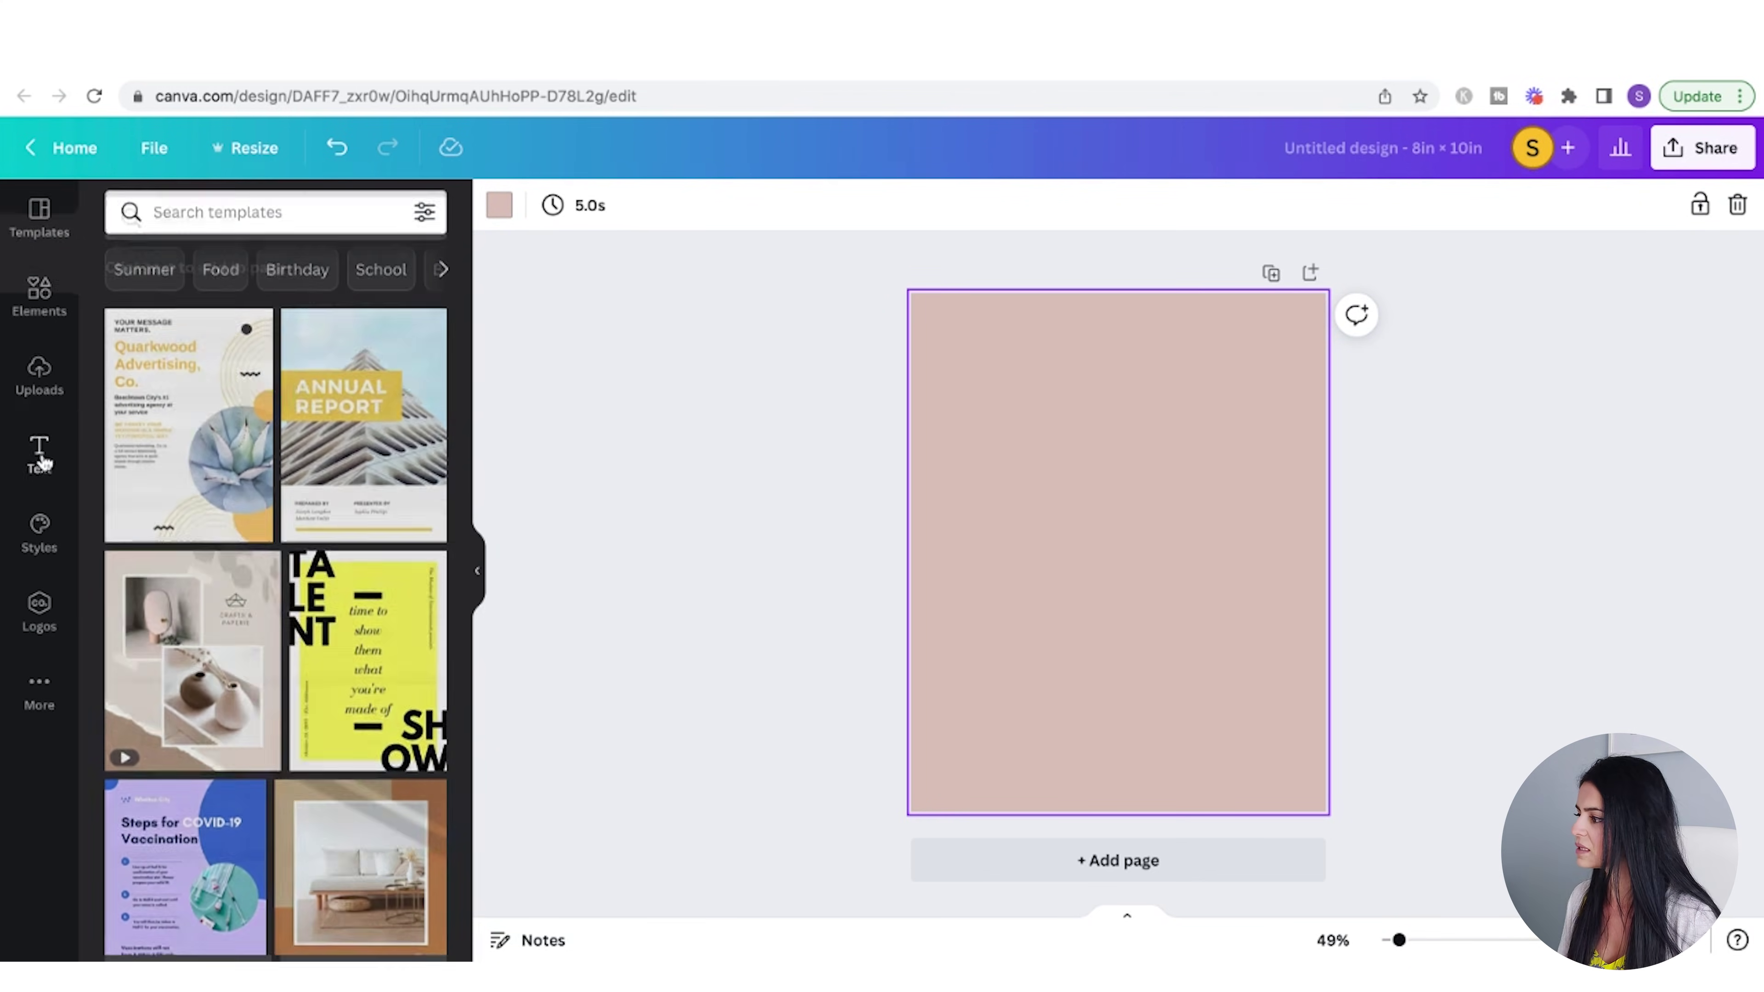
click(277, 322)
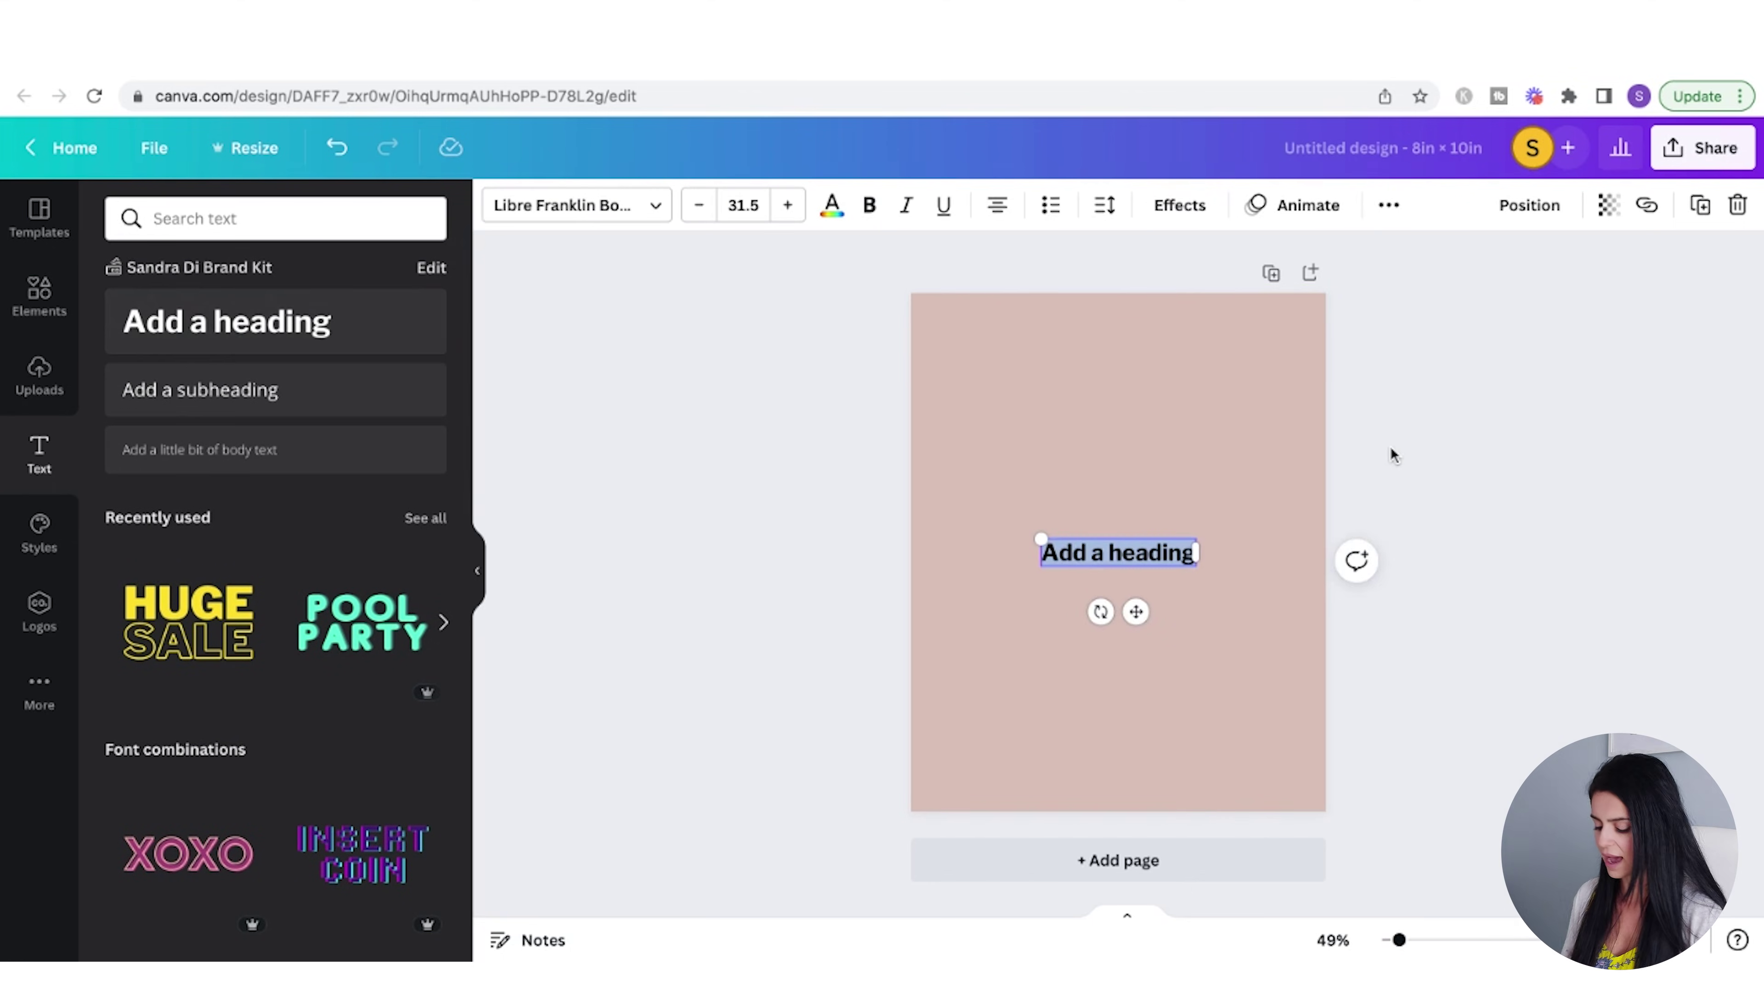
text(Business Card)
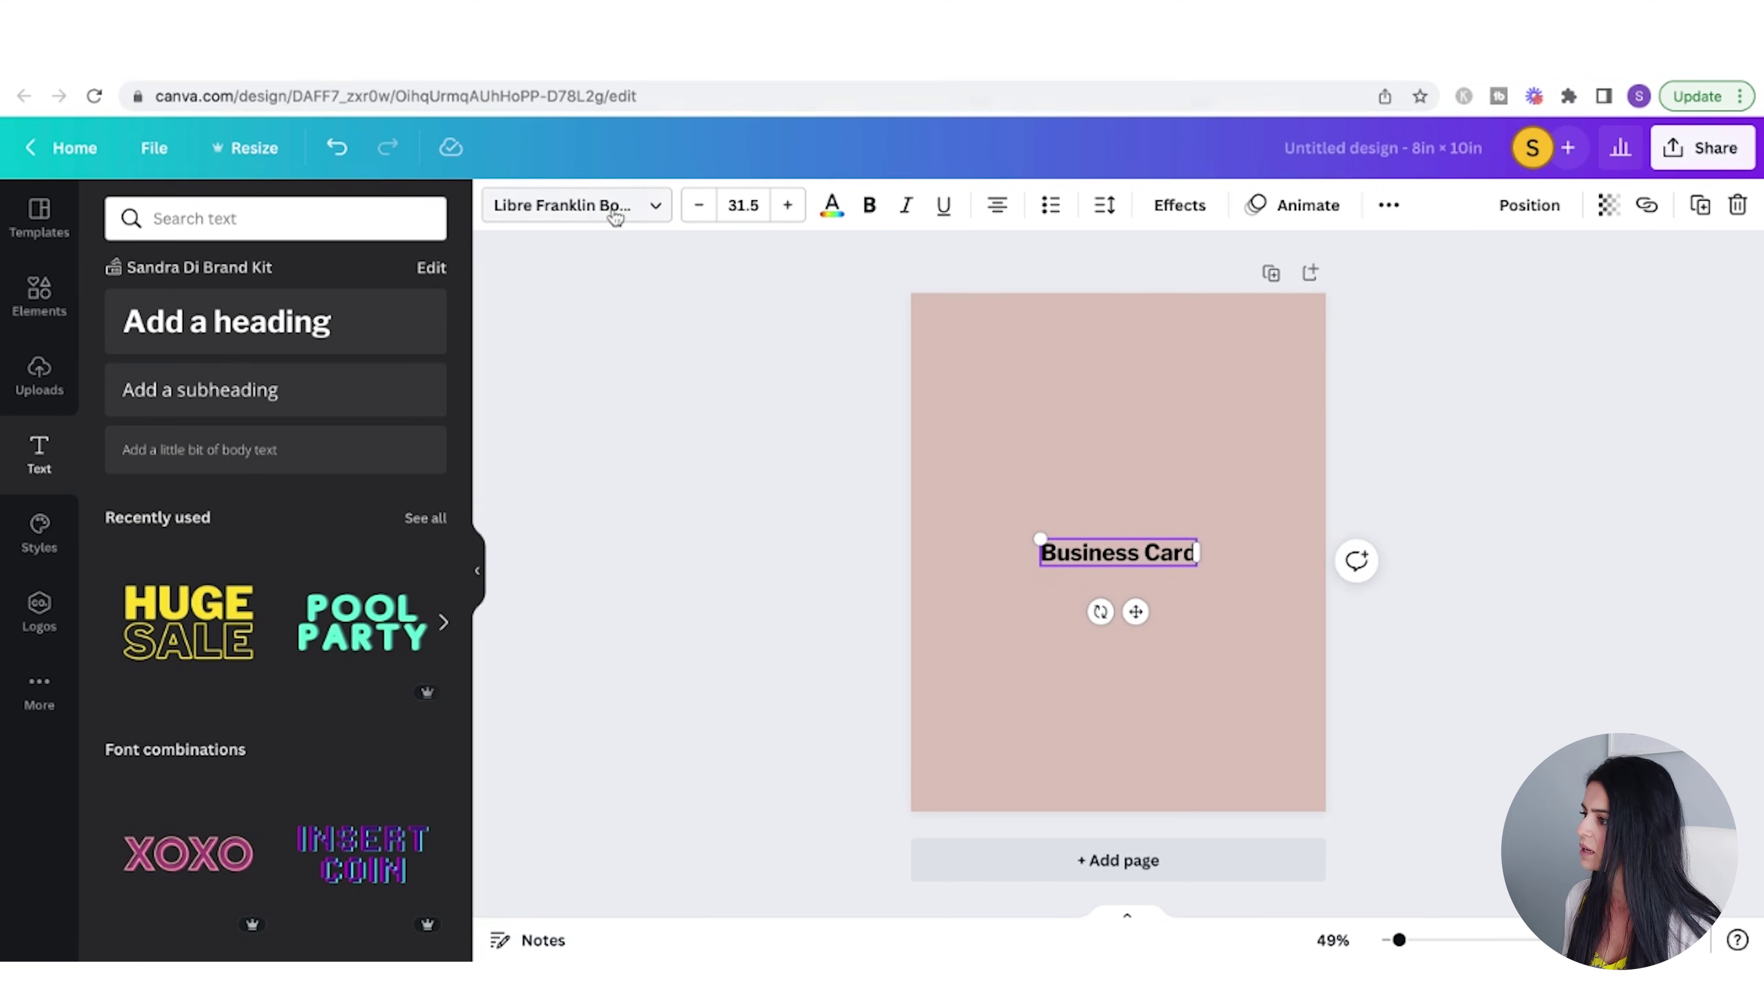
click(615, 217)
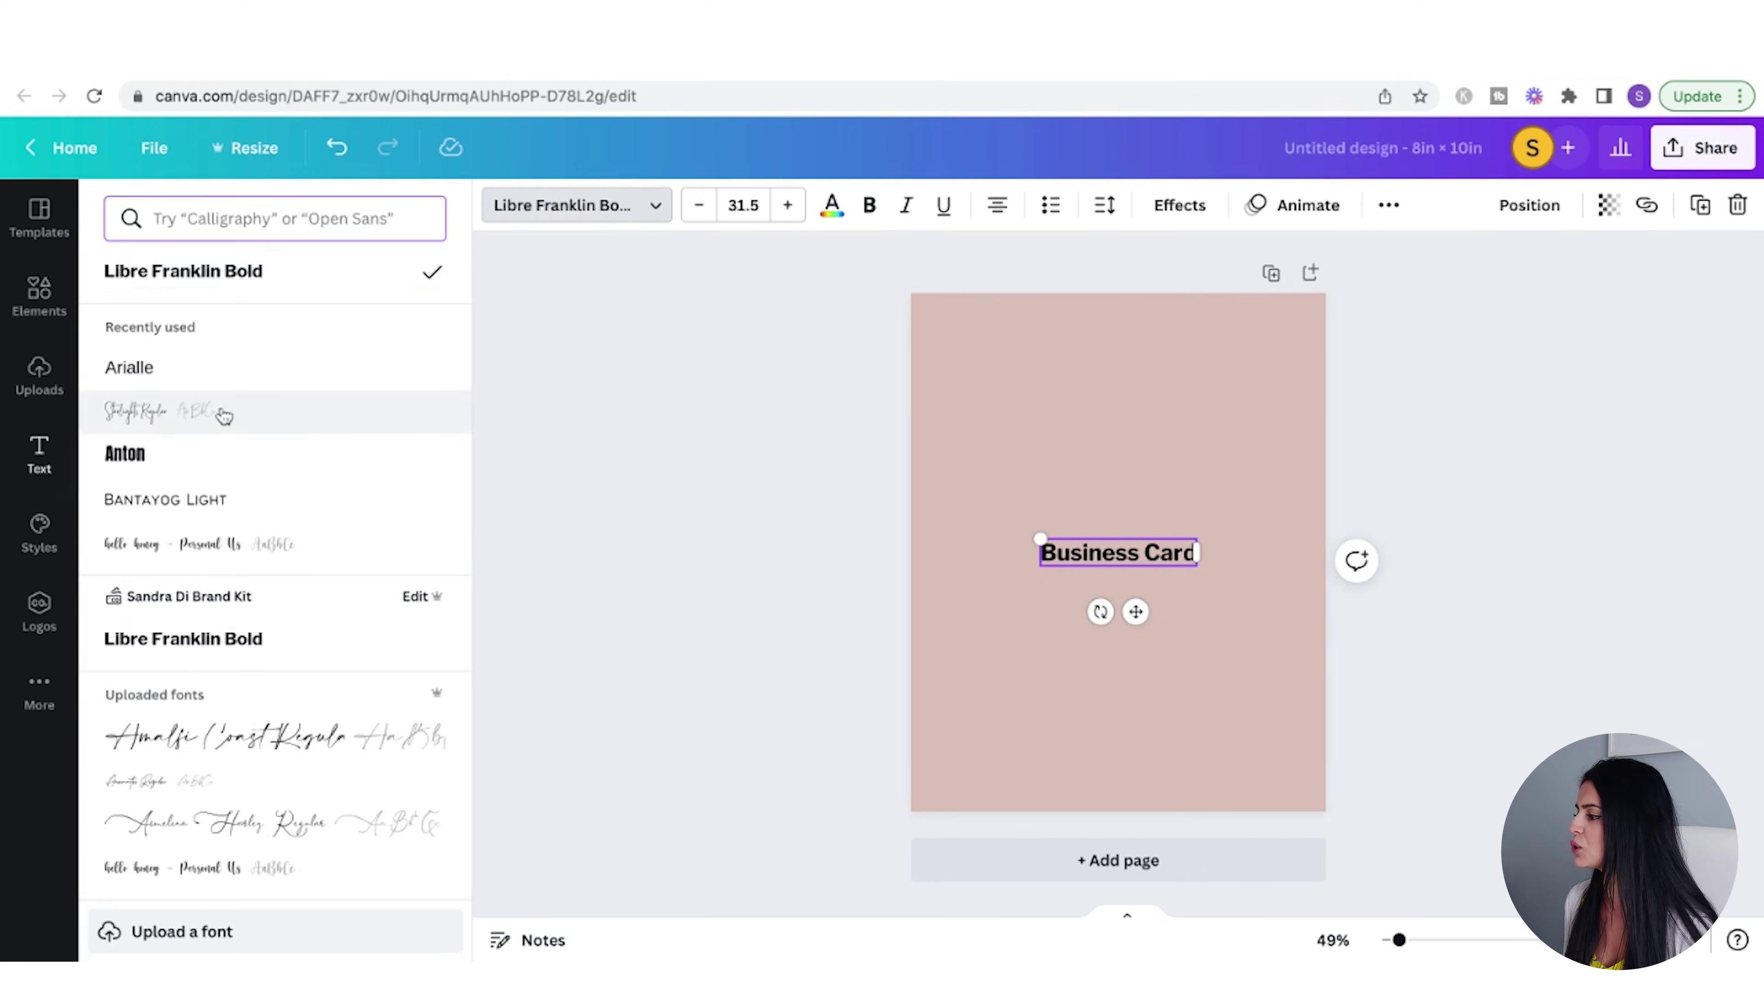
click(186, 415)
drag(1080, 537, 984, 478)
click(1055, 540)
drag(1032, 538, 1085, 385)
click(743, 205)
scroll(791, 624, down, 5)
click(767, 643)
click(1745, 544)
- Add a 'Template' subheading in Arialle size 48 just beneath the title, then show Uploads
click(199, 390)
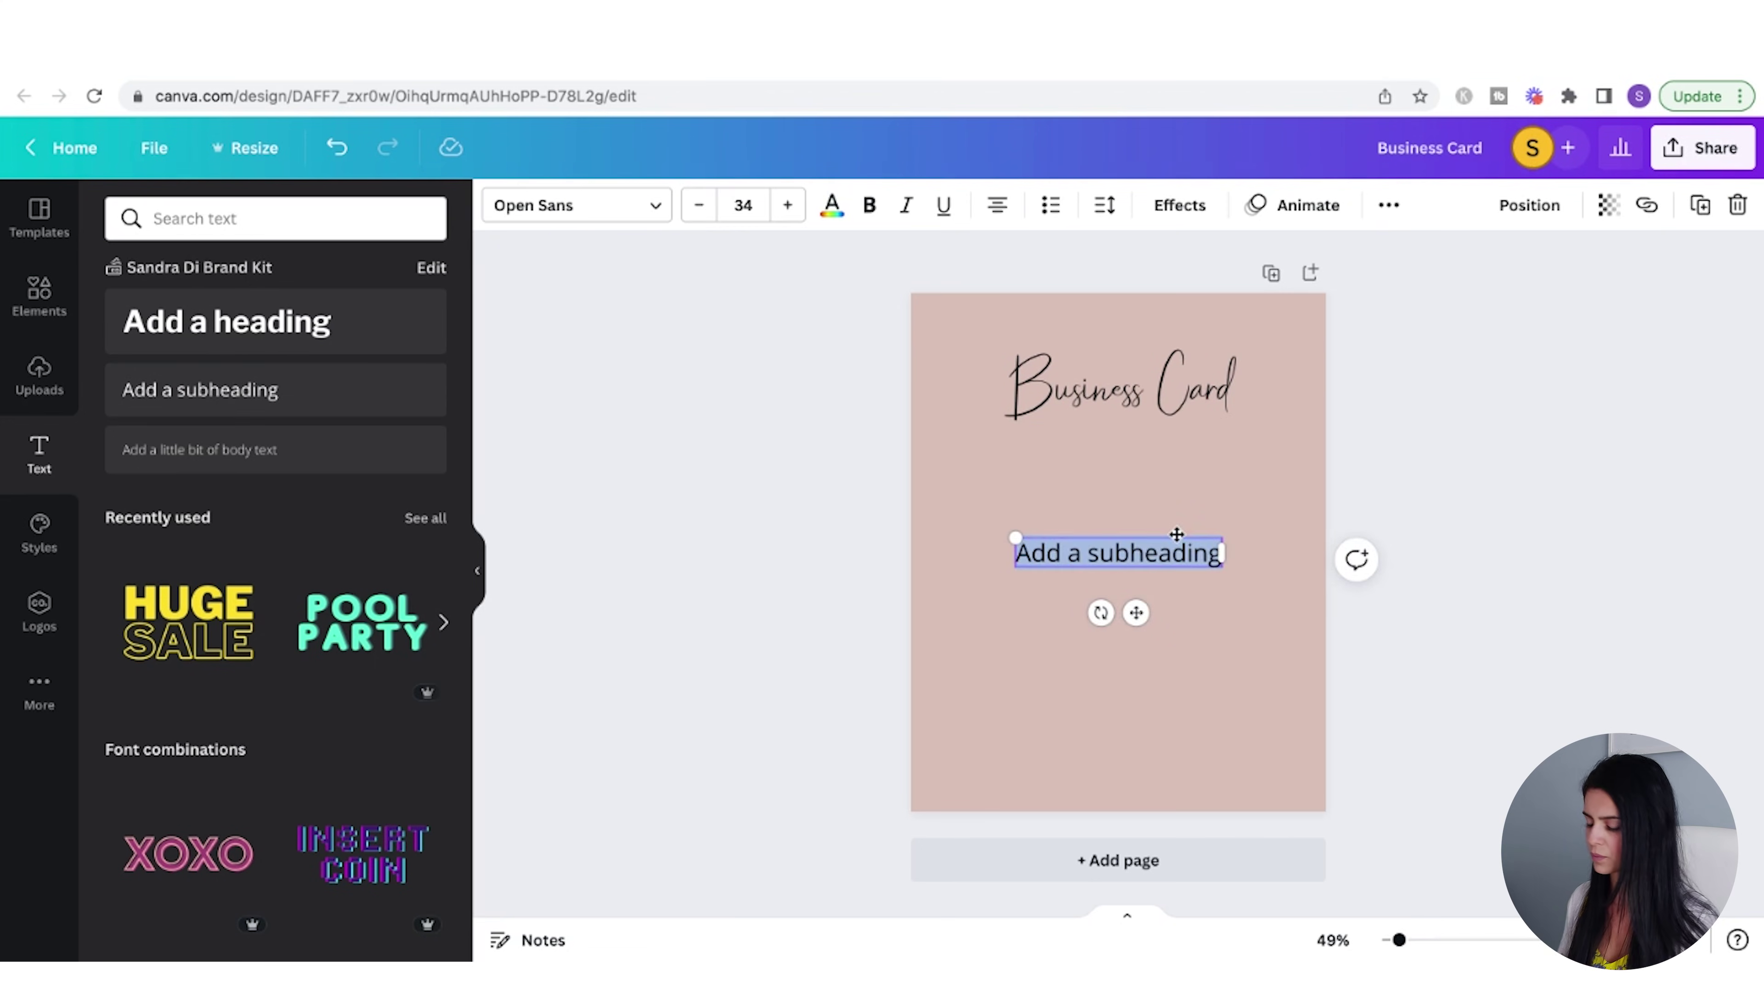
text(Template)
click(576, 204)
click(129, 410)
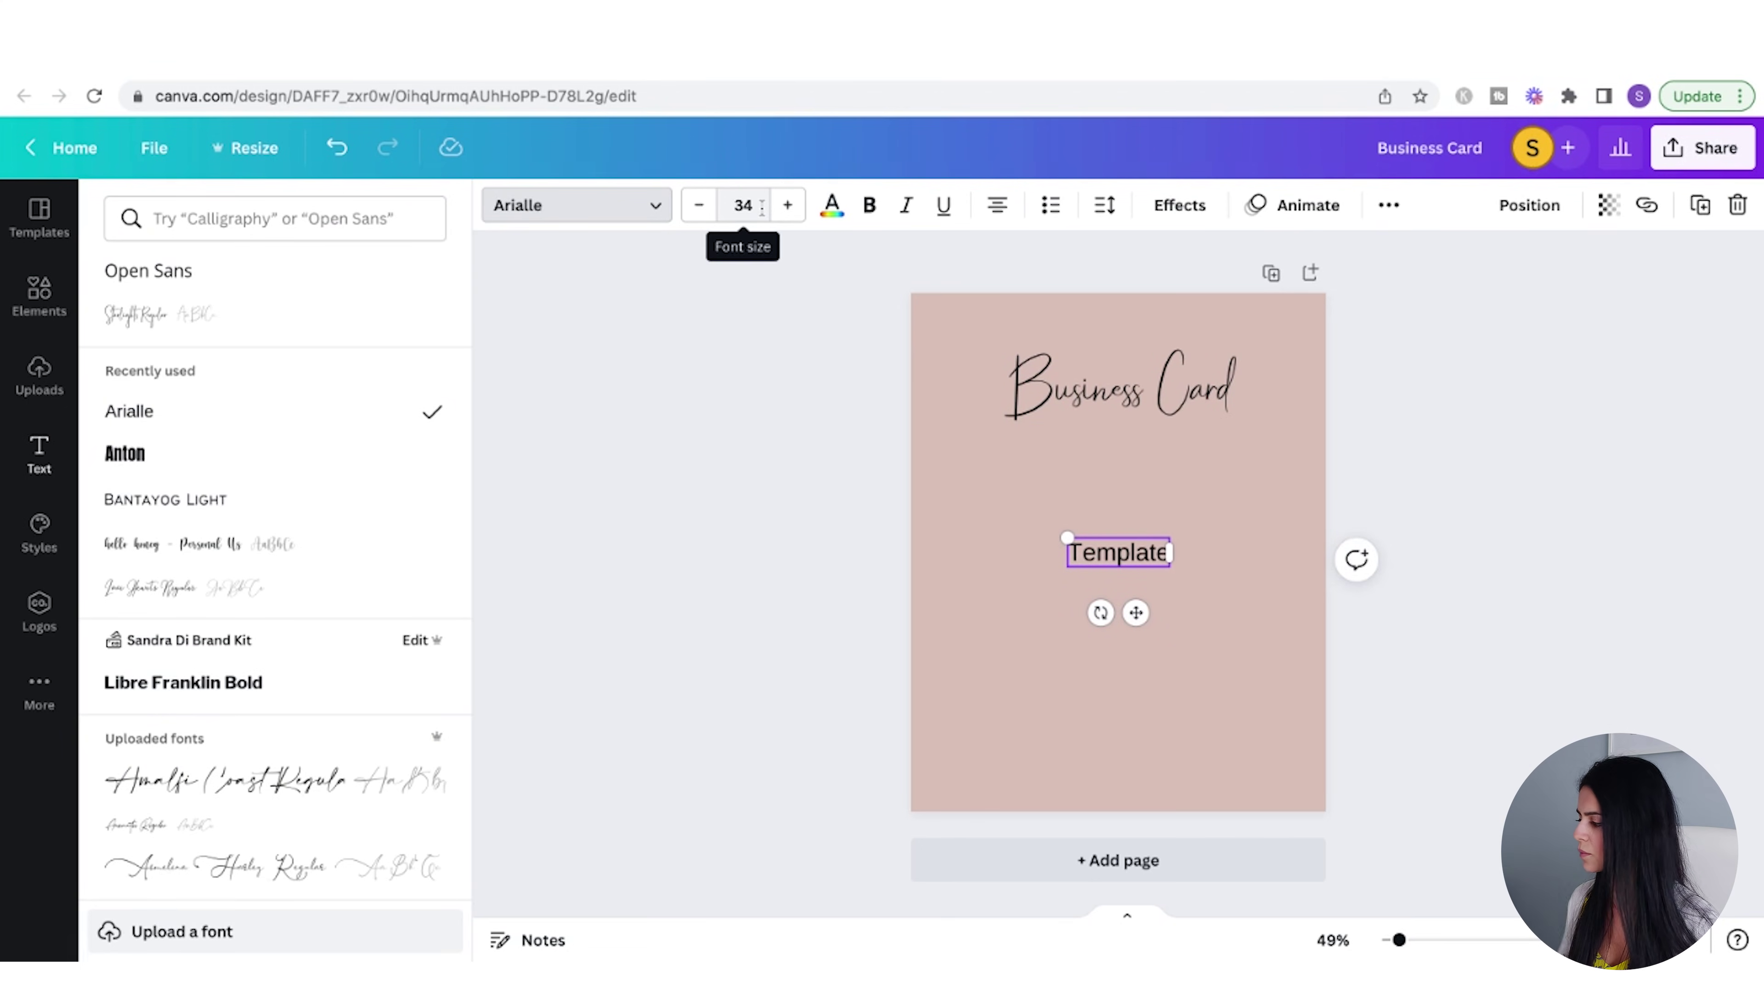
click(744, 205)
scroll(803, 517, down, 5)
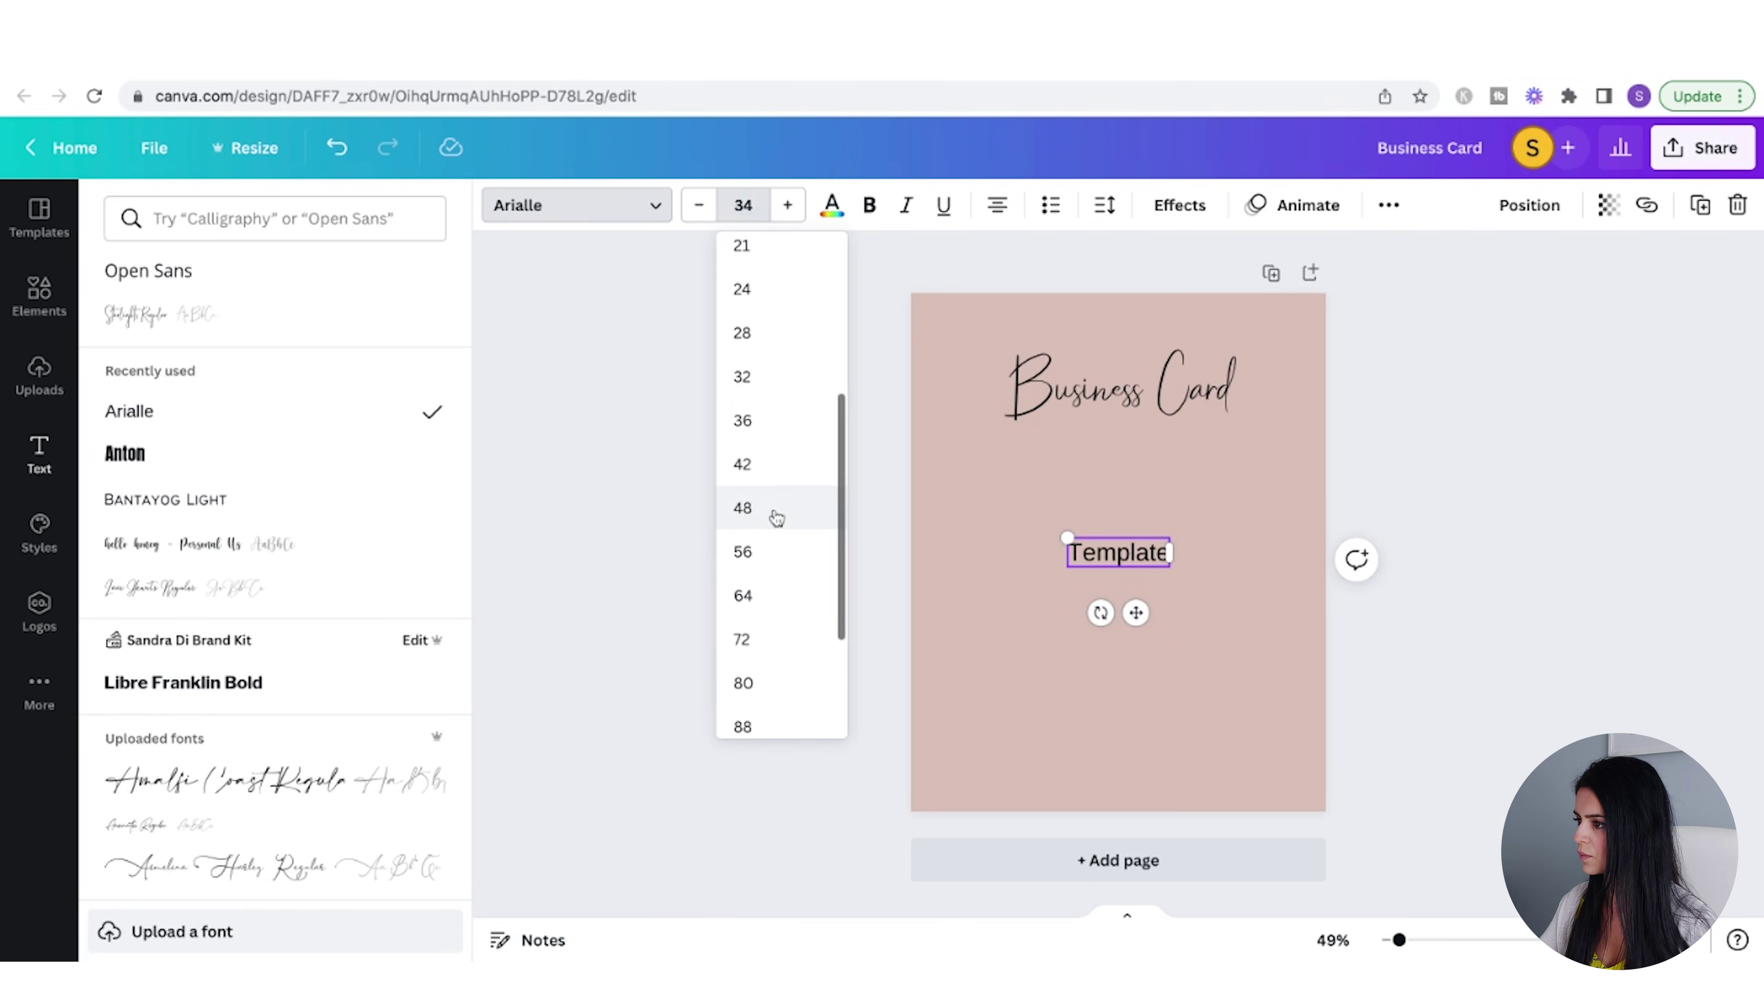
click(772, 513)
drag(1136, 624, 1132, 449)
click(1240, 427)
click(1228, 499)
key(shift+Tab)
key(shift+Tab)
click(1540, 570)
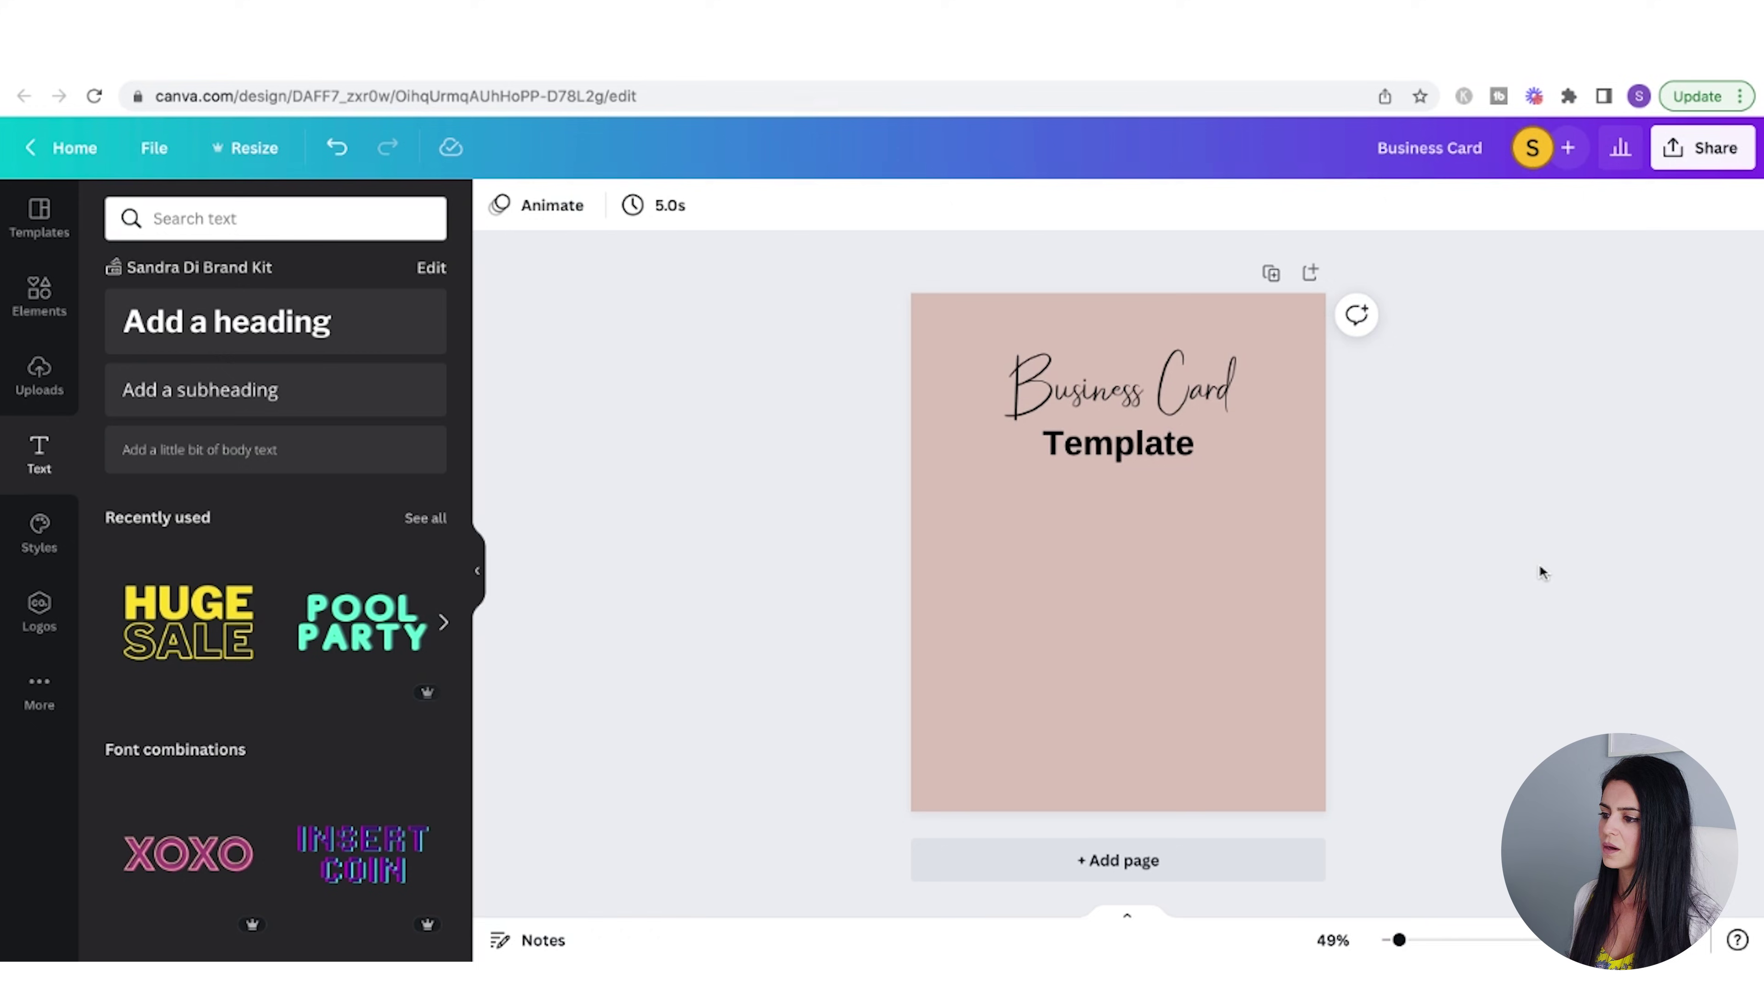
click(36, 313)
click(40, 374)
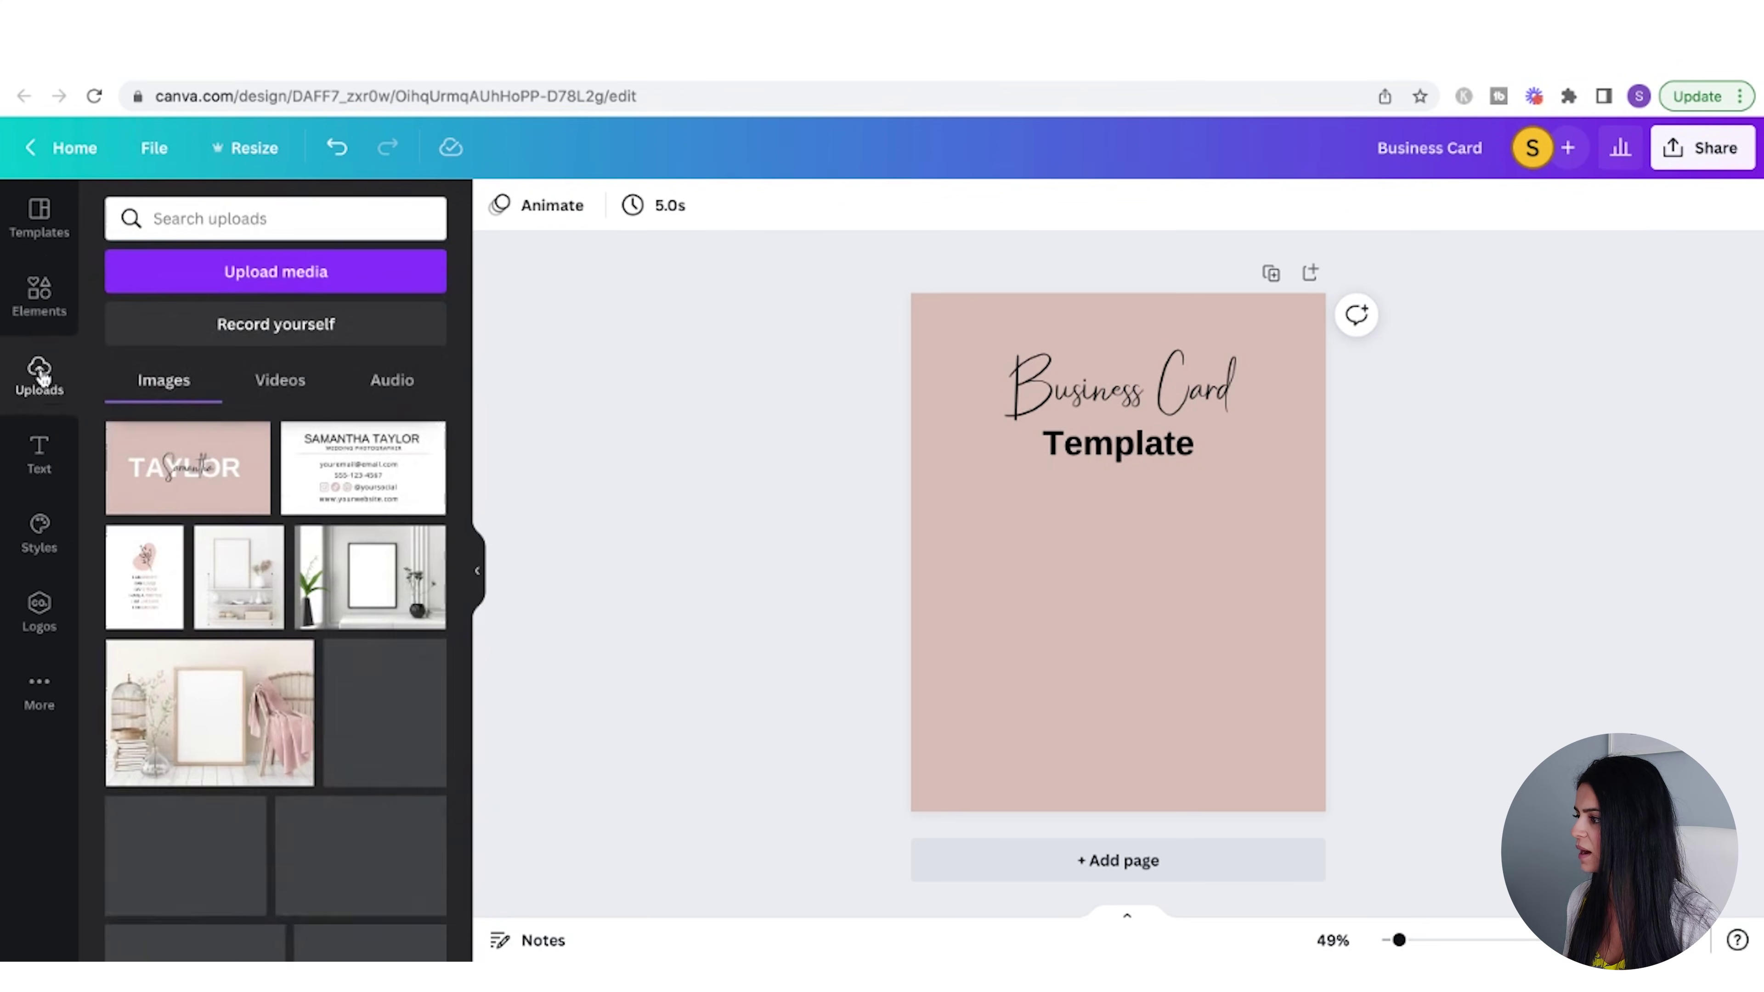
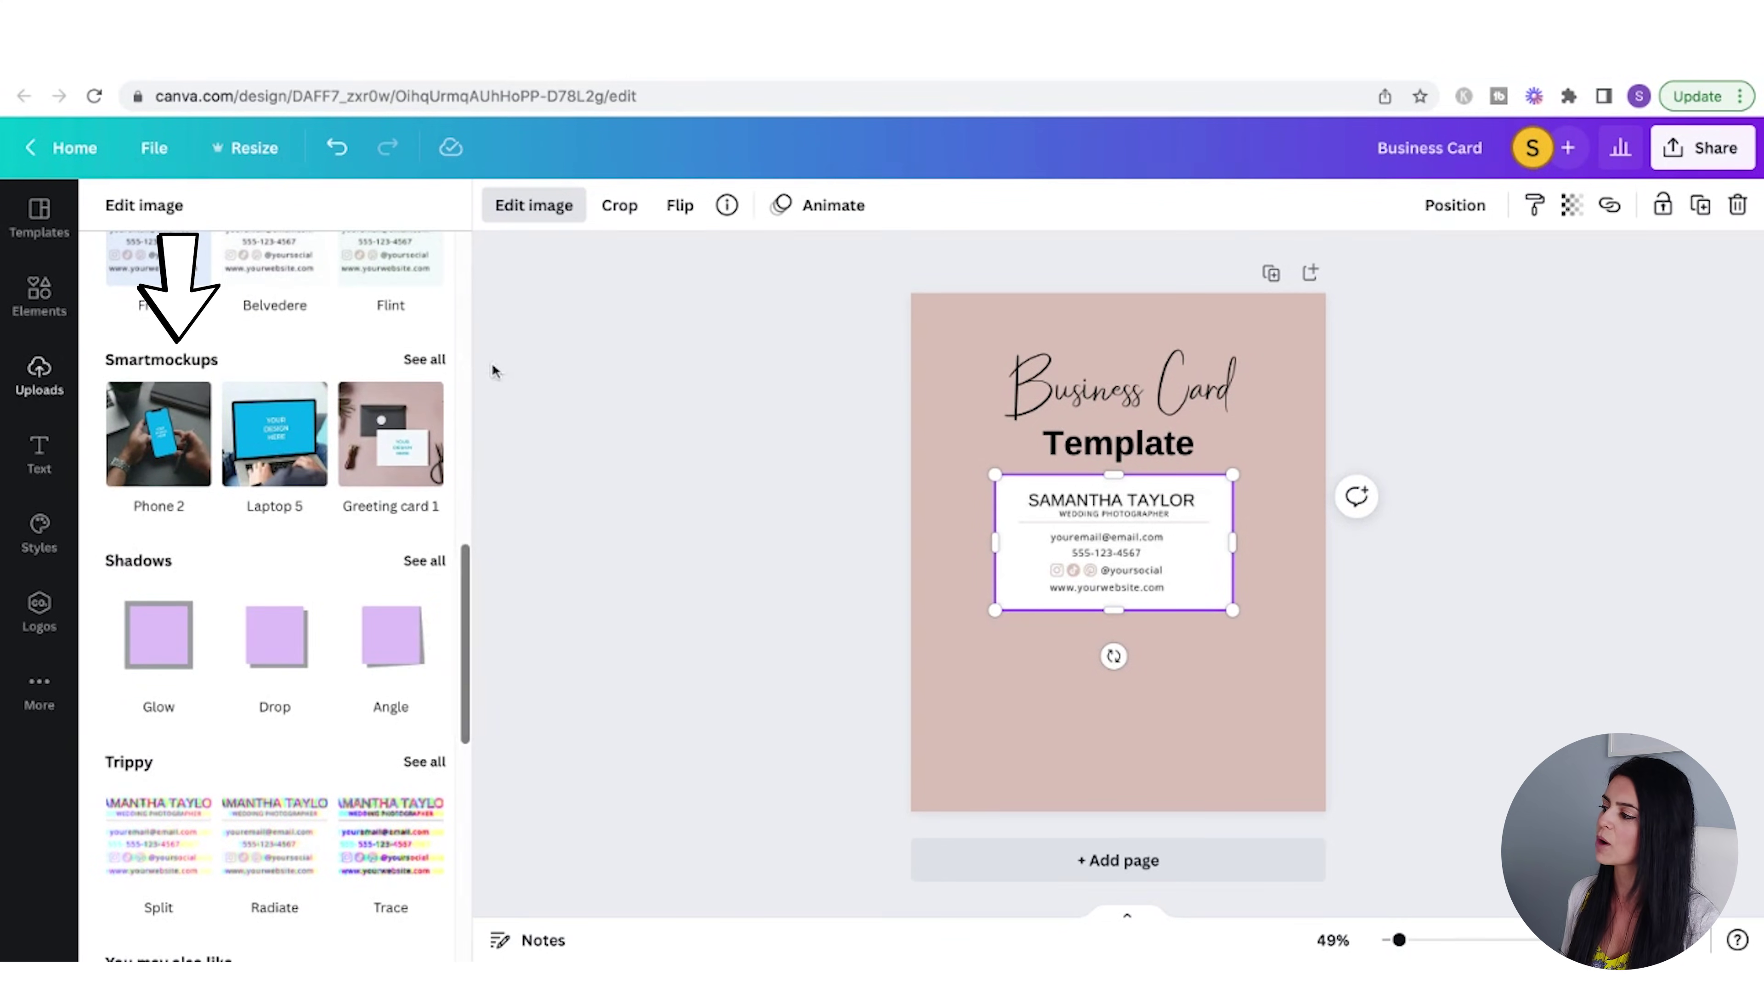
- Apply the 'Business card 5' Smartmockup to the card image as a tilted, shadowed card
click(425, 360)
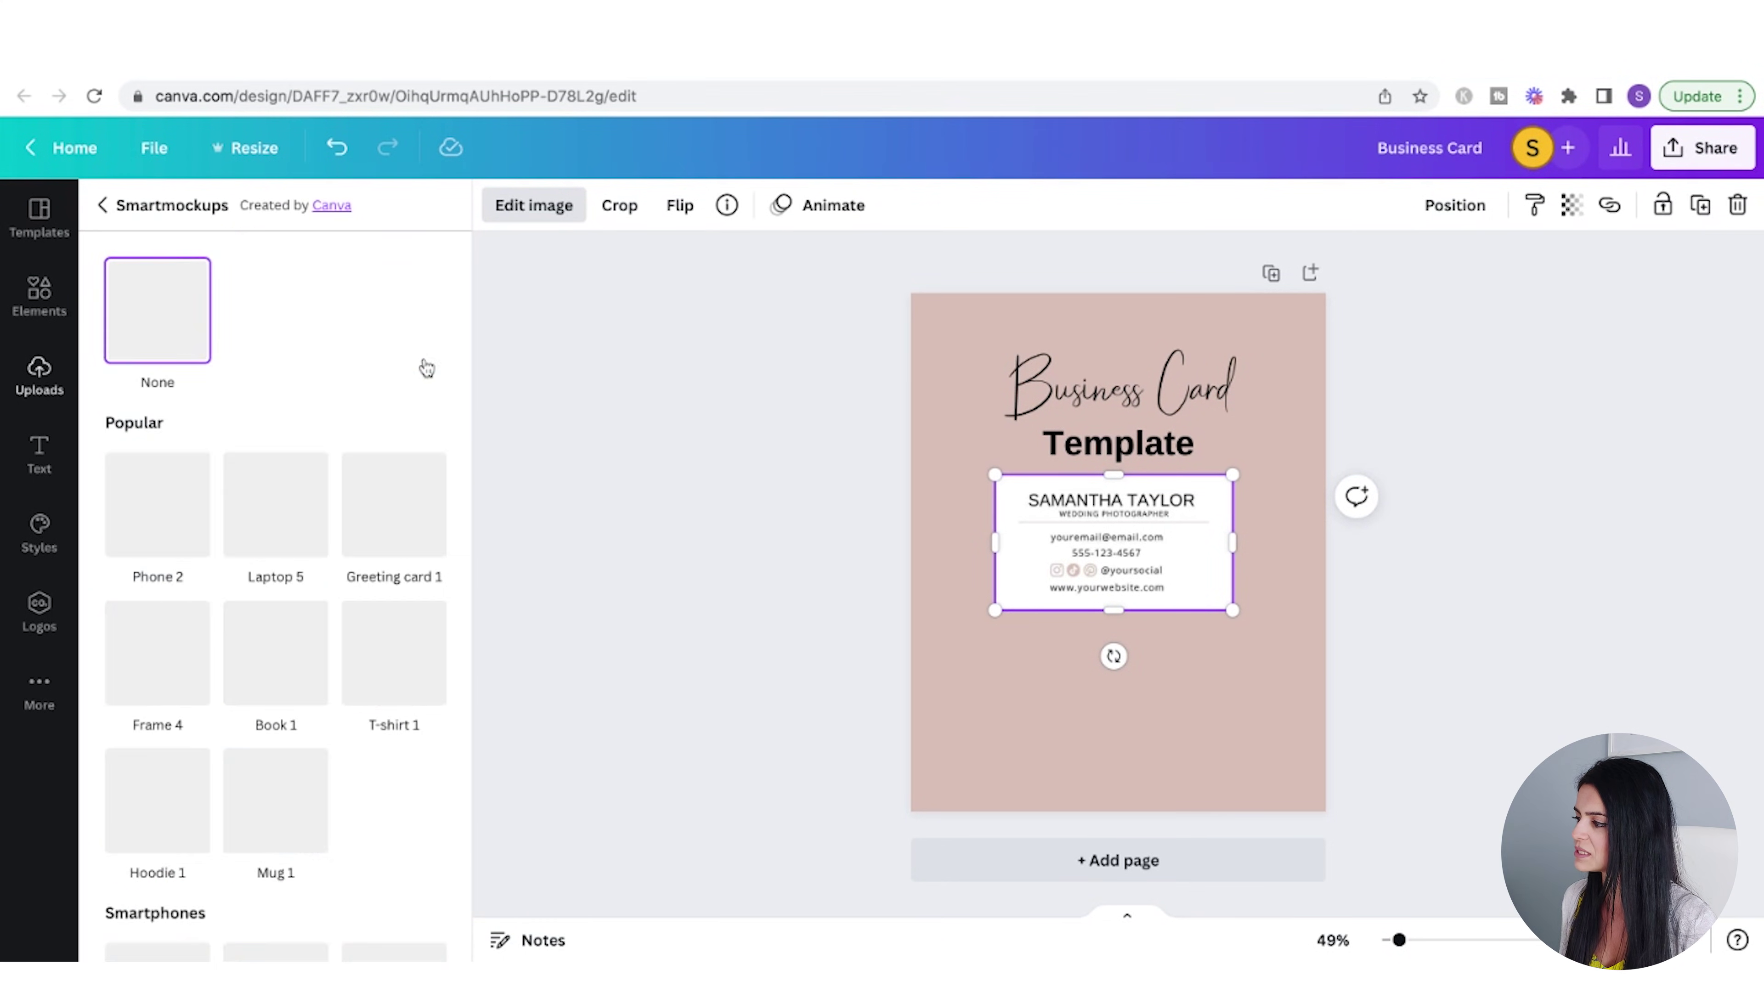
scroll(275, 702, down, 20)
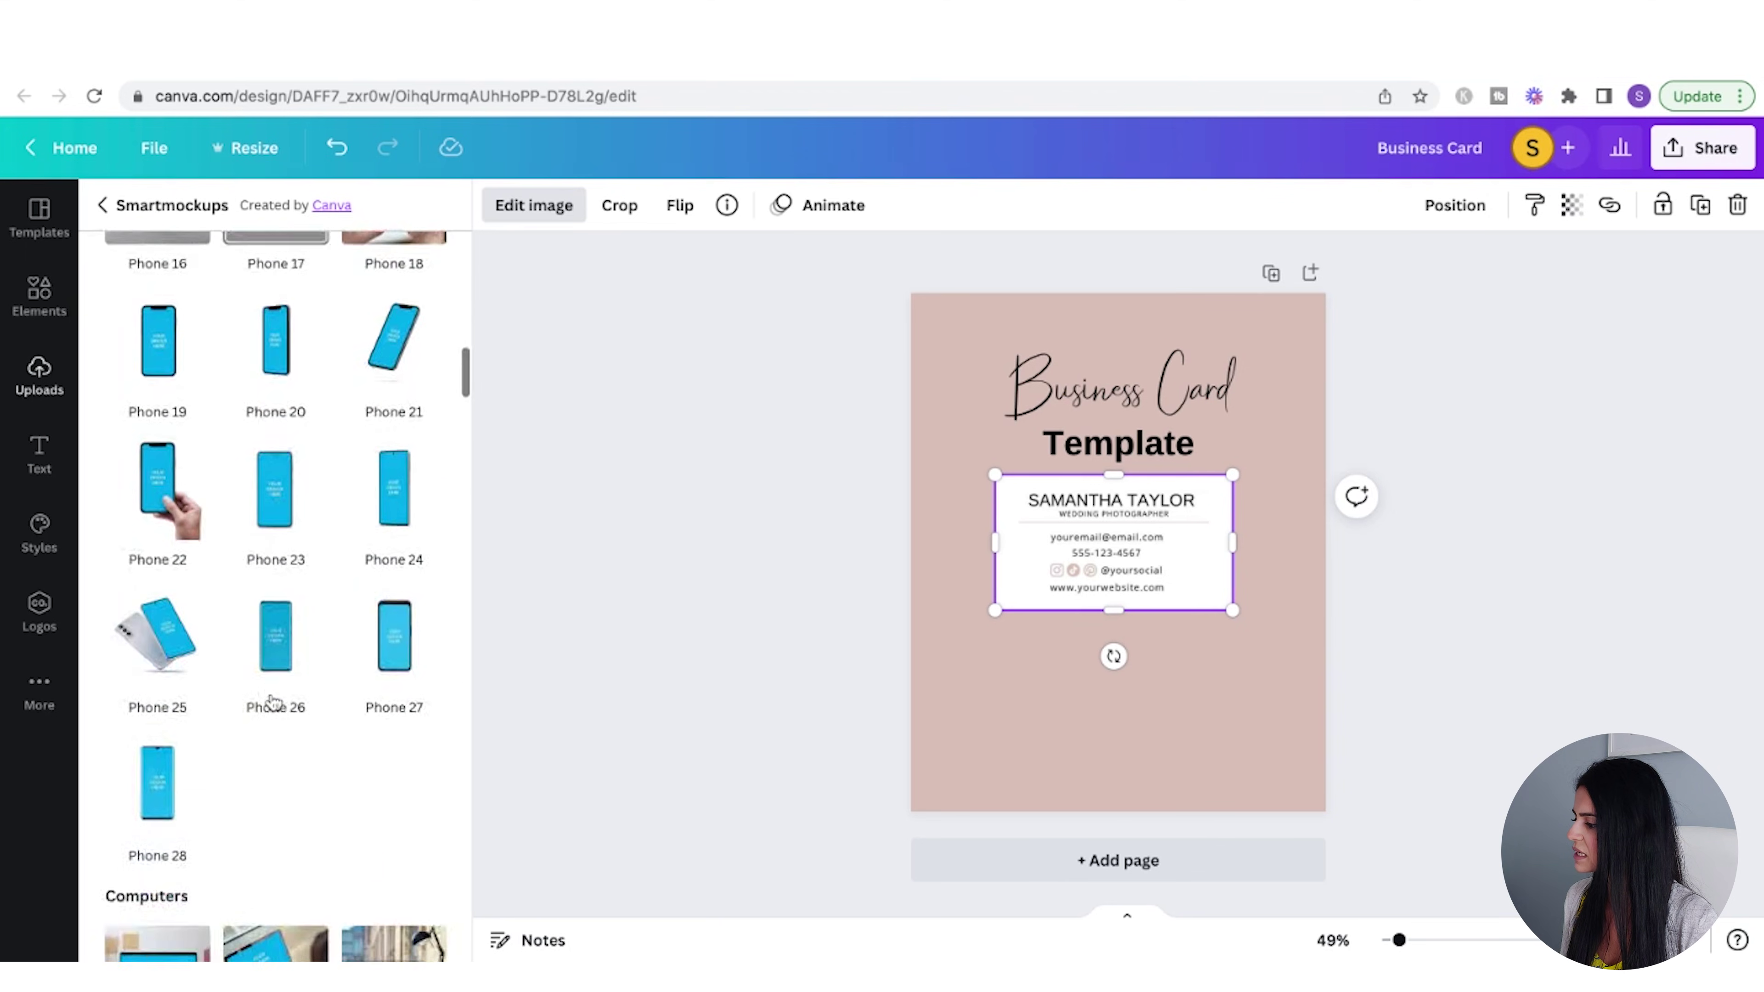
scroll(274, 702, down, 20)
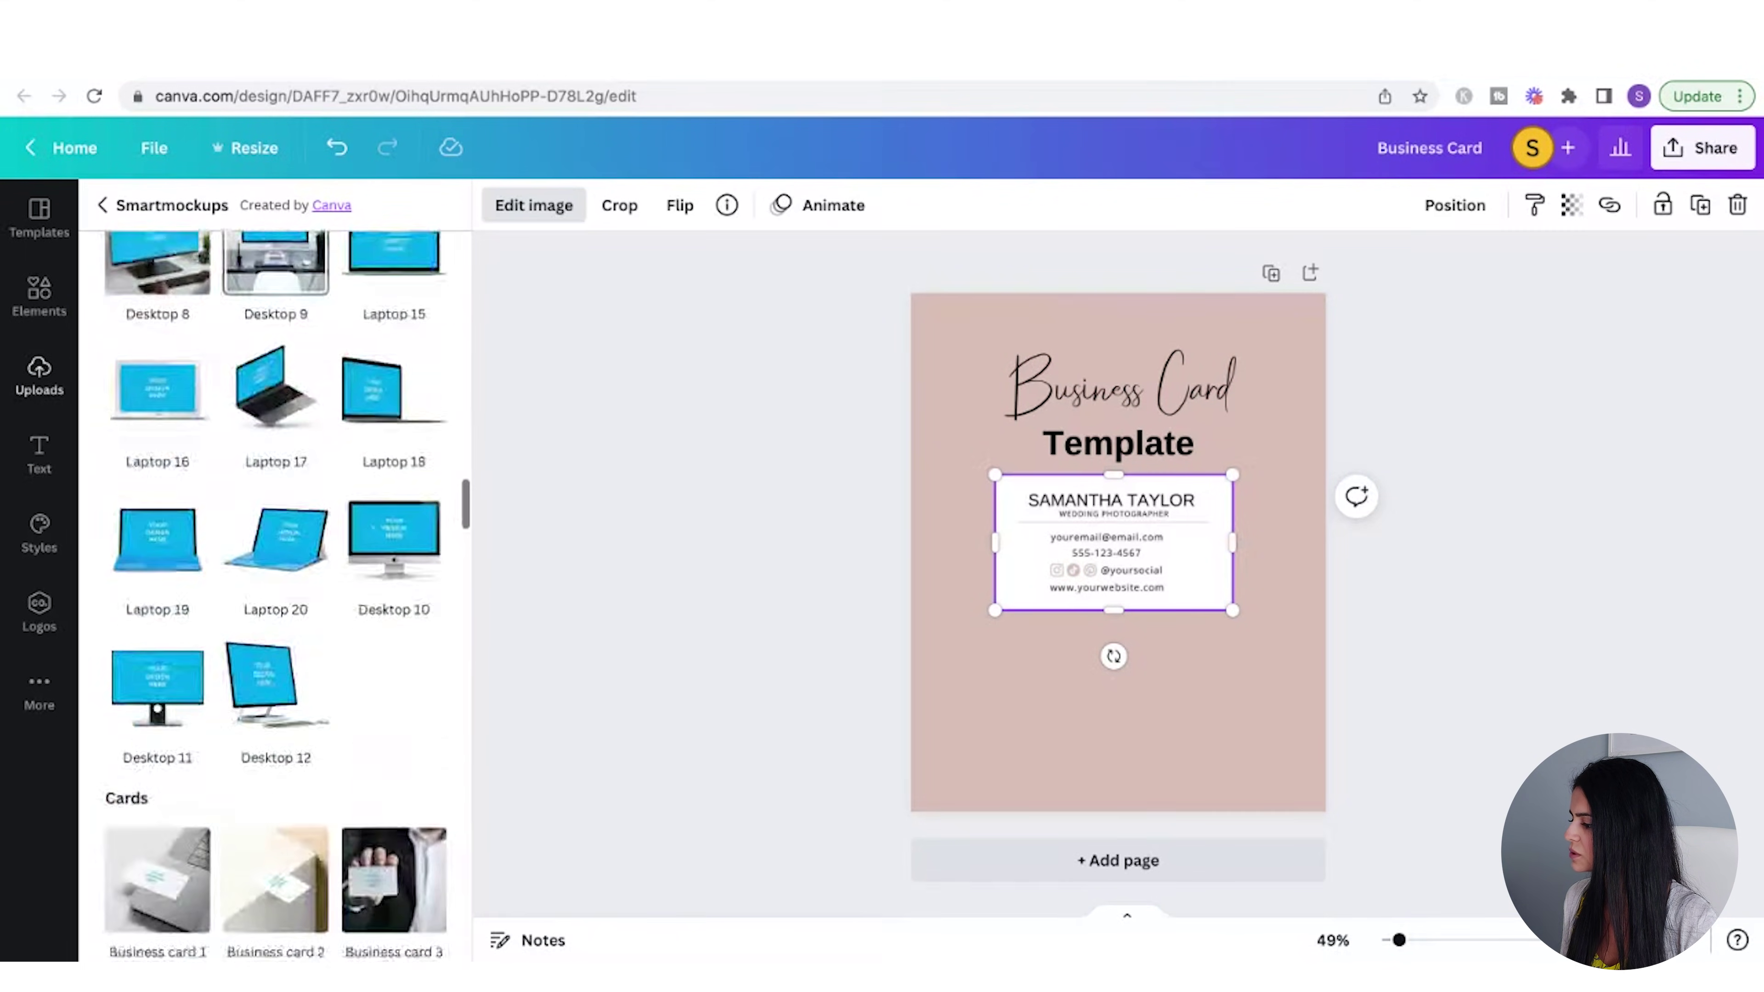
scroll(276, 653, down, 4)
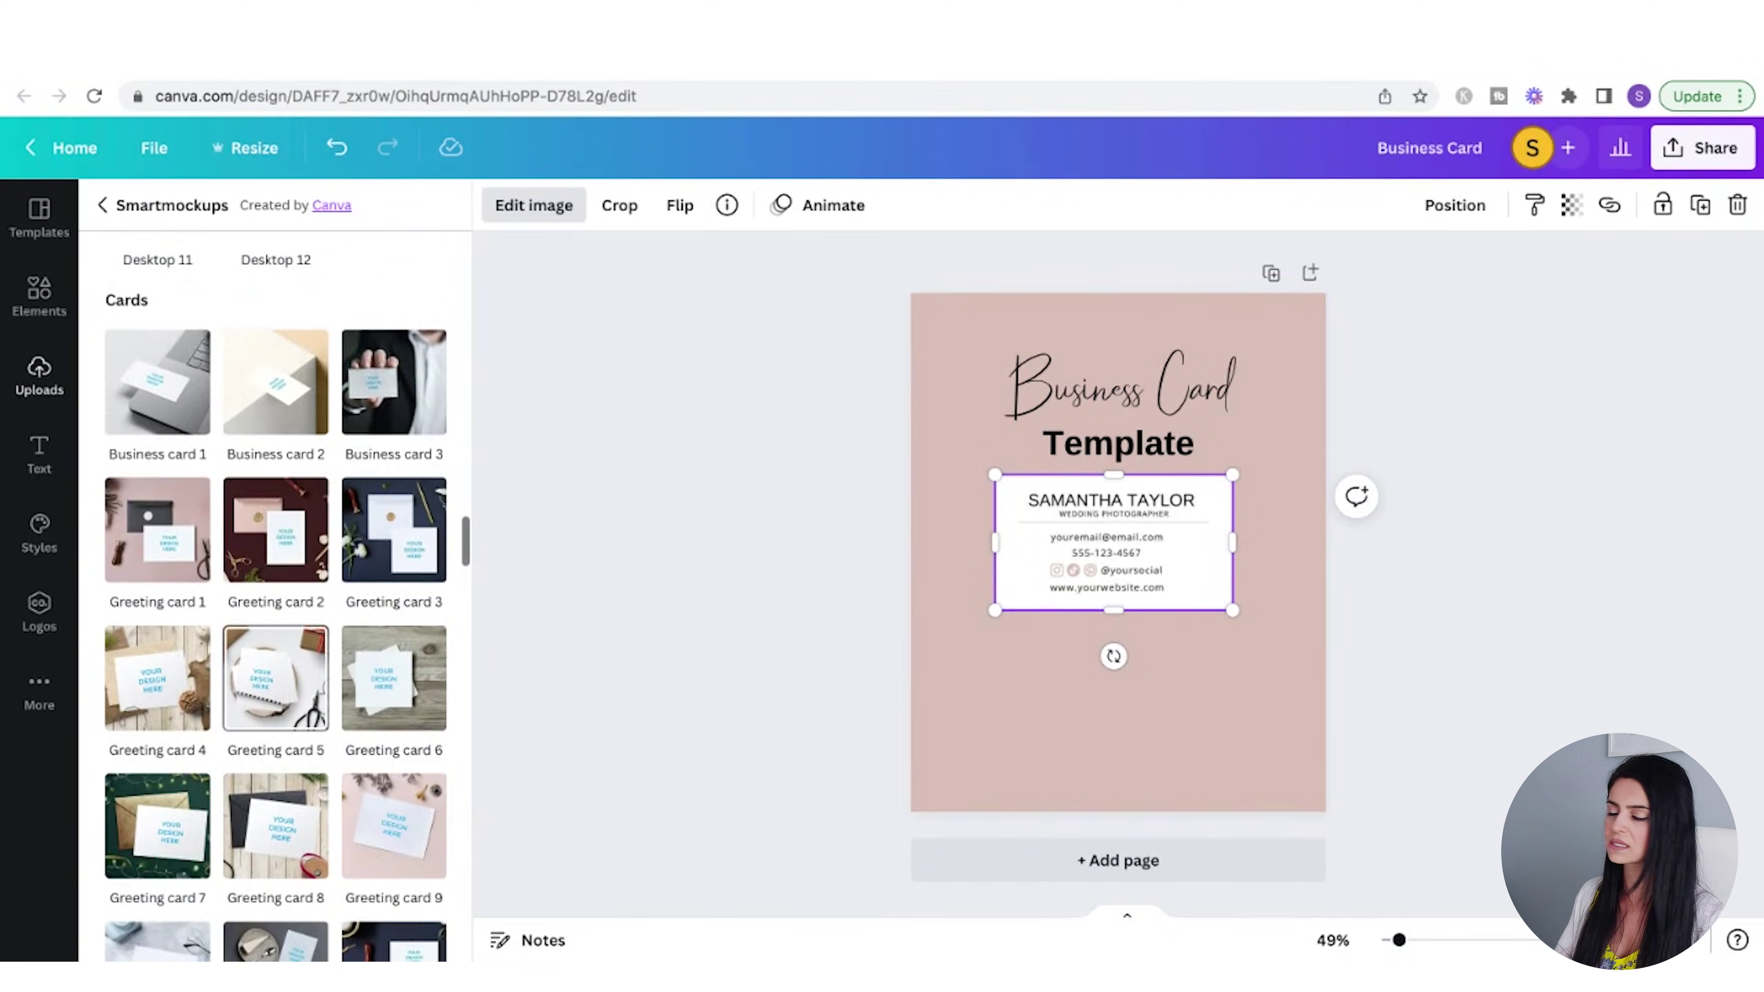
scroll(275, 678, down, 10)
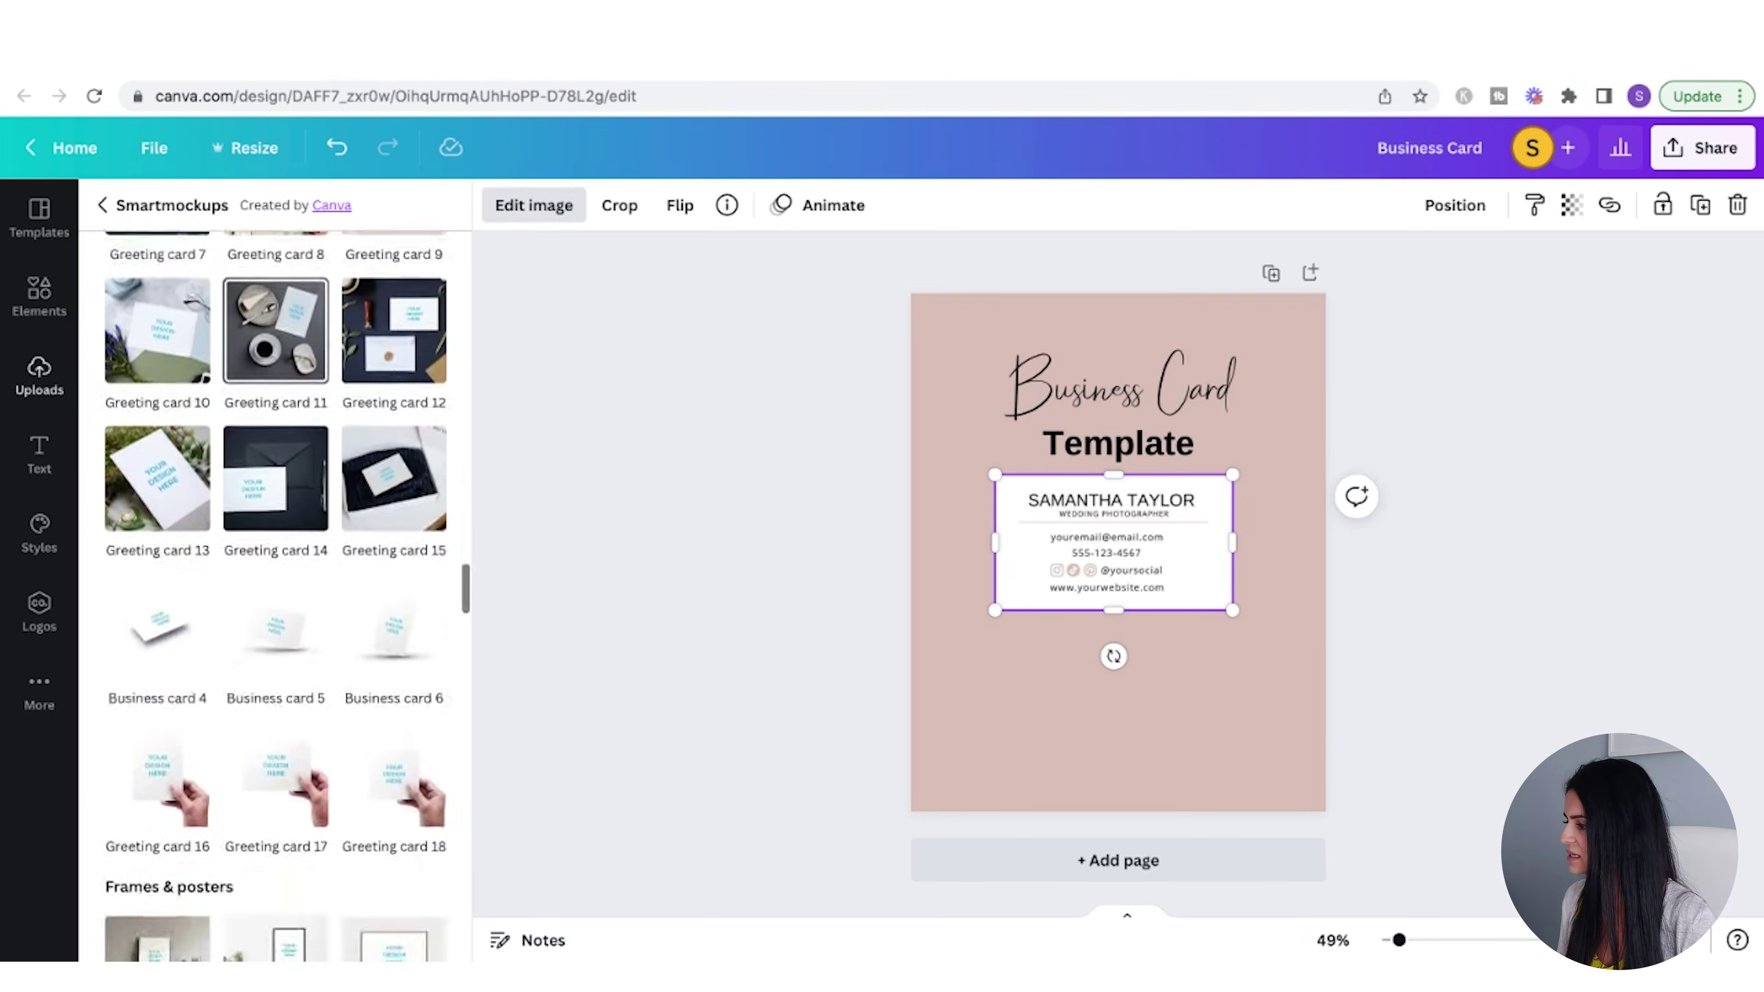
scroll(276, 678, down, 1)
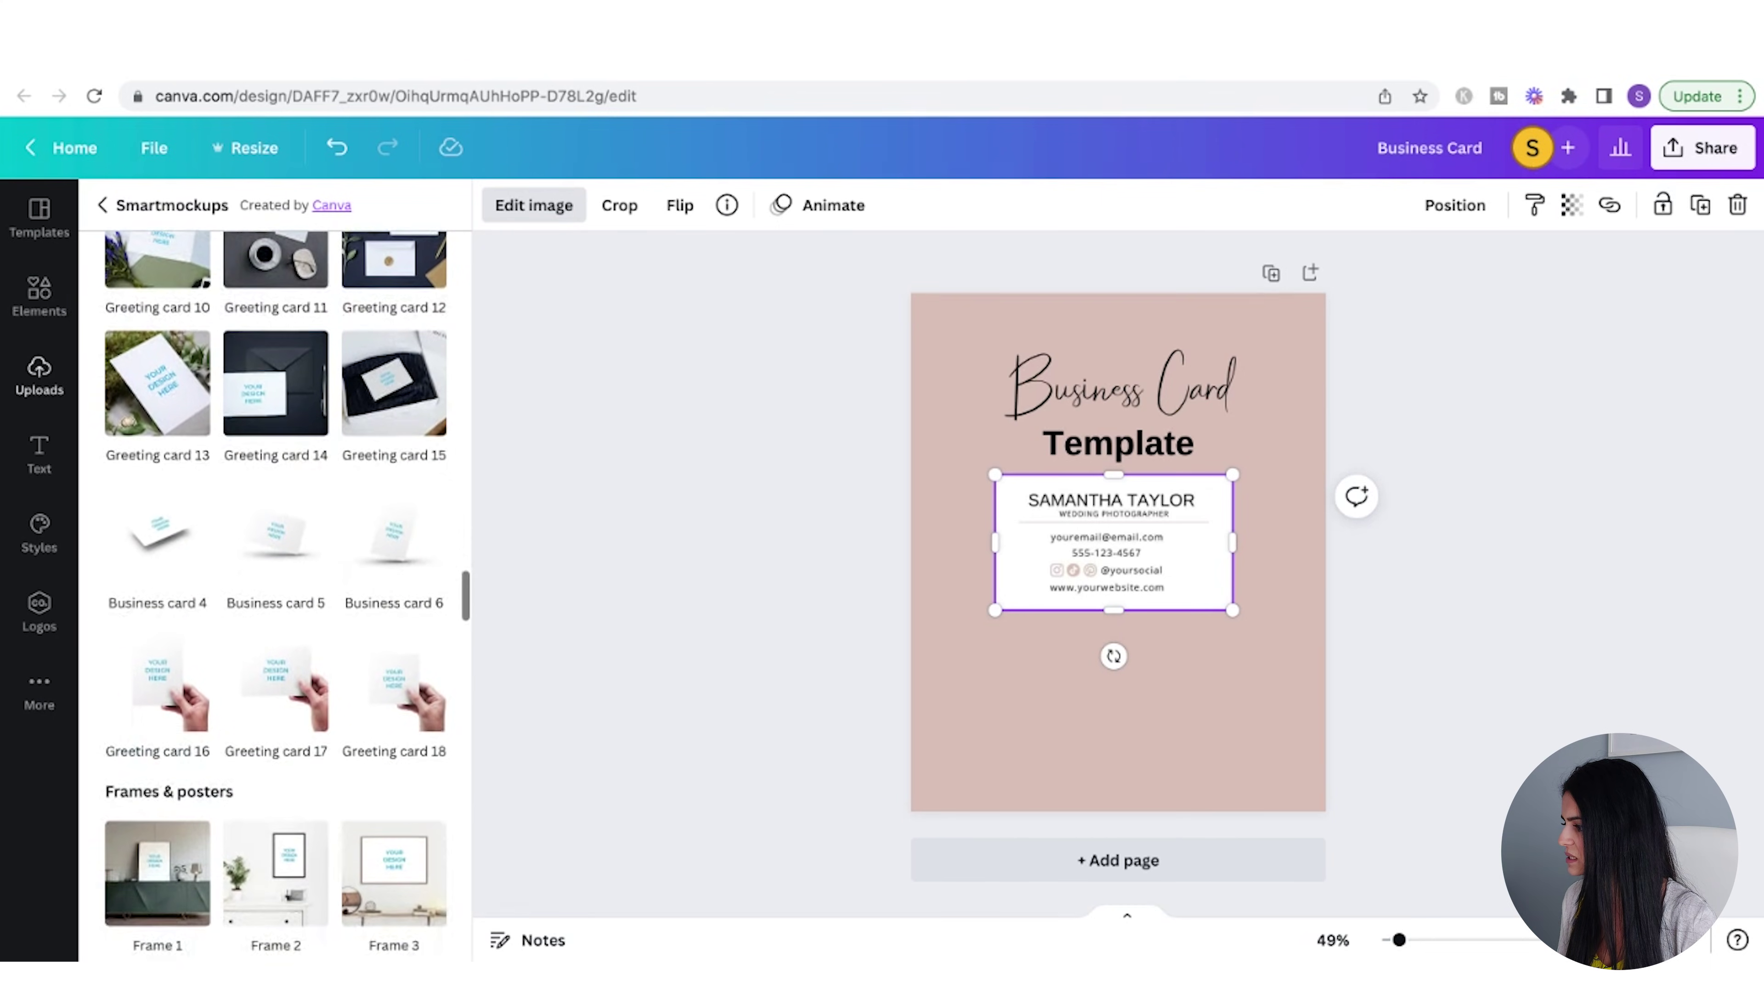
click(288, 539)
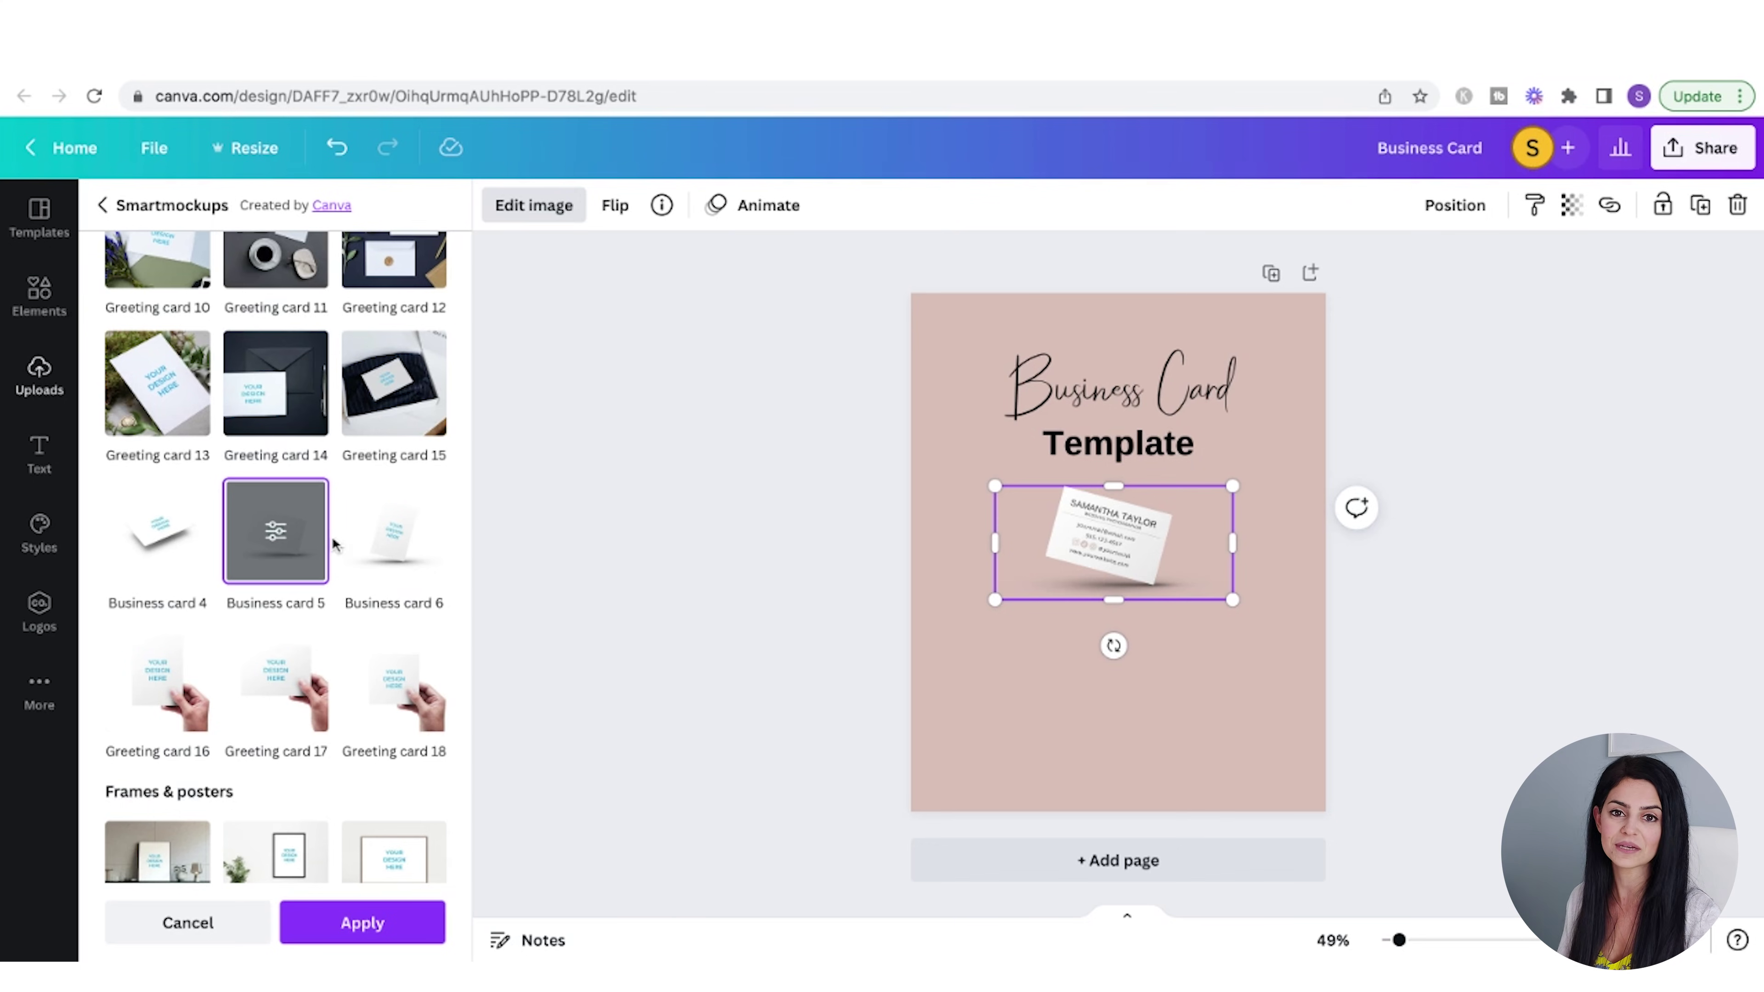
click(401, 926)
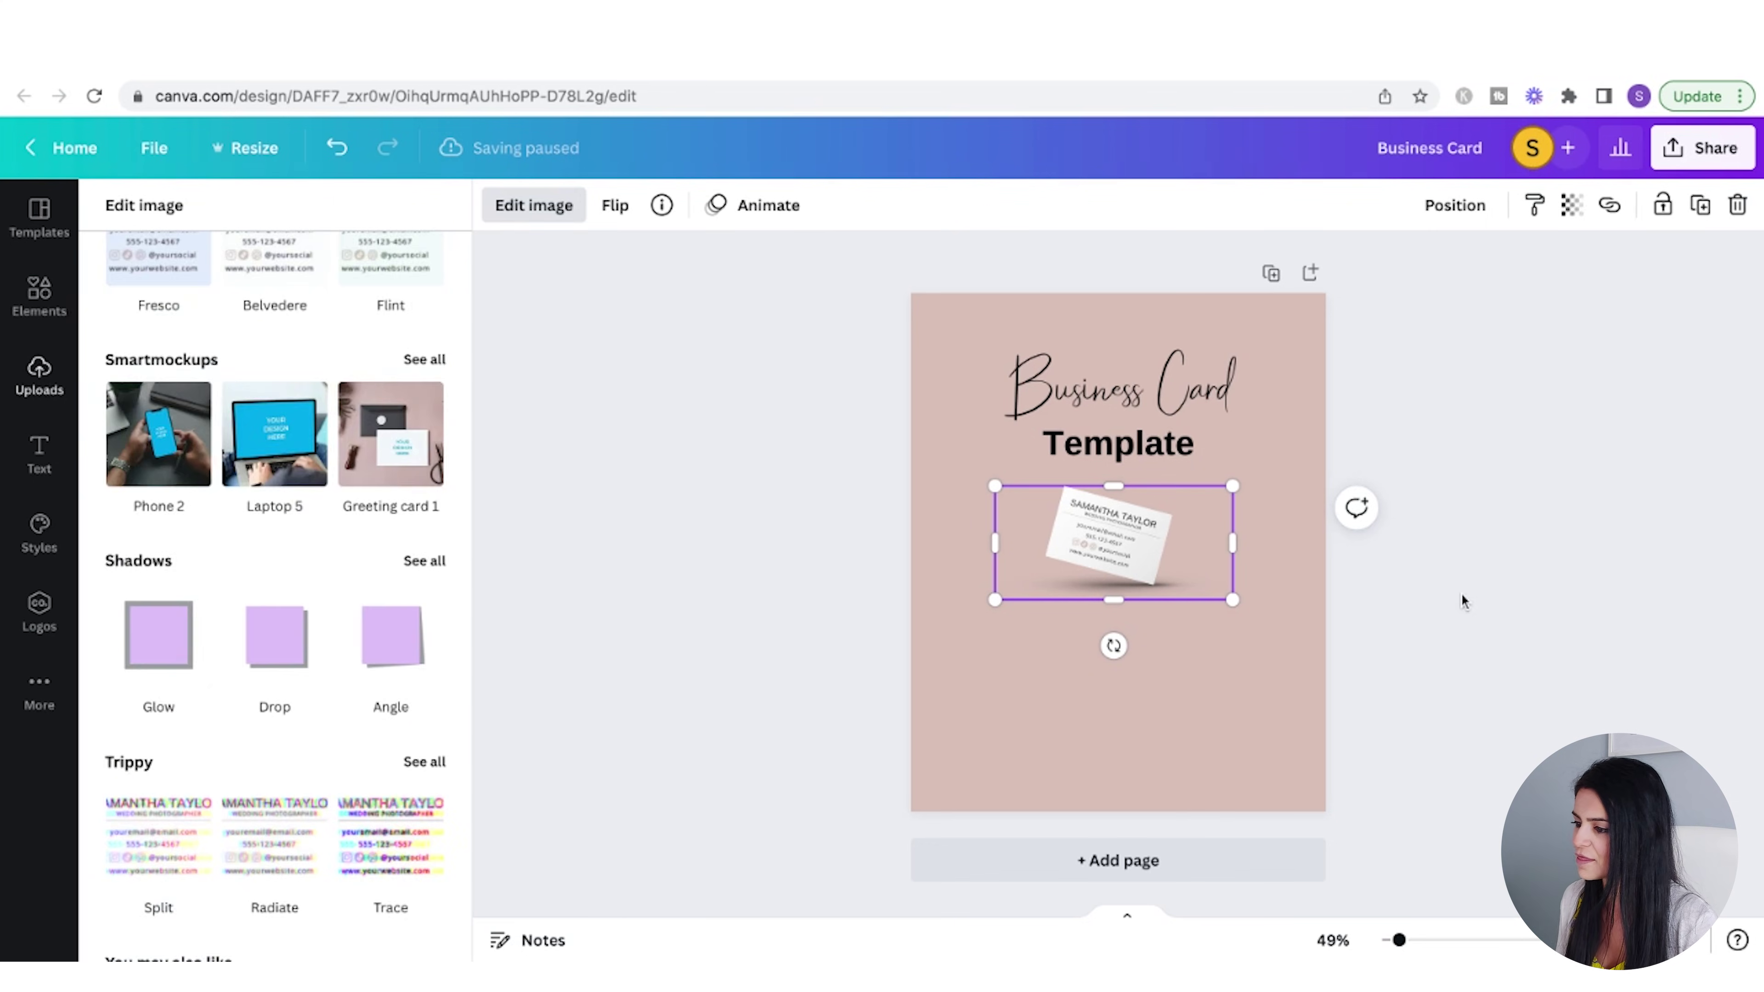
- Enlarge the card mockup and shift it left and up on the page
drag(1232, 599, 1412, 686)
drag(1218, 546, 1185, 556)
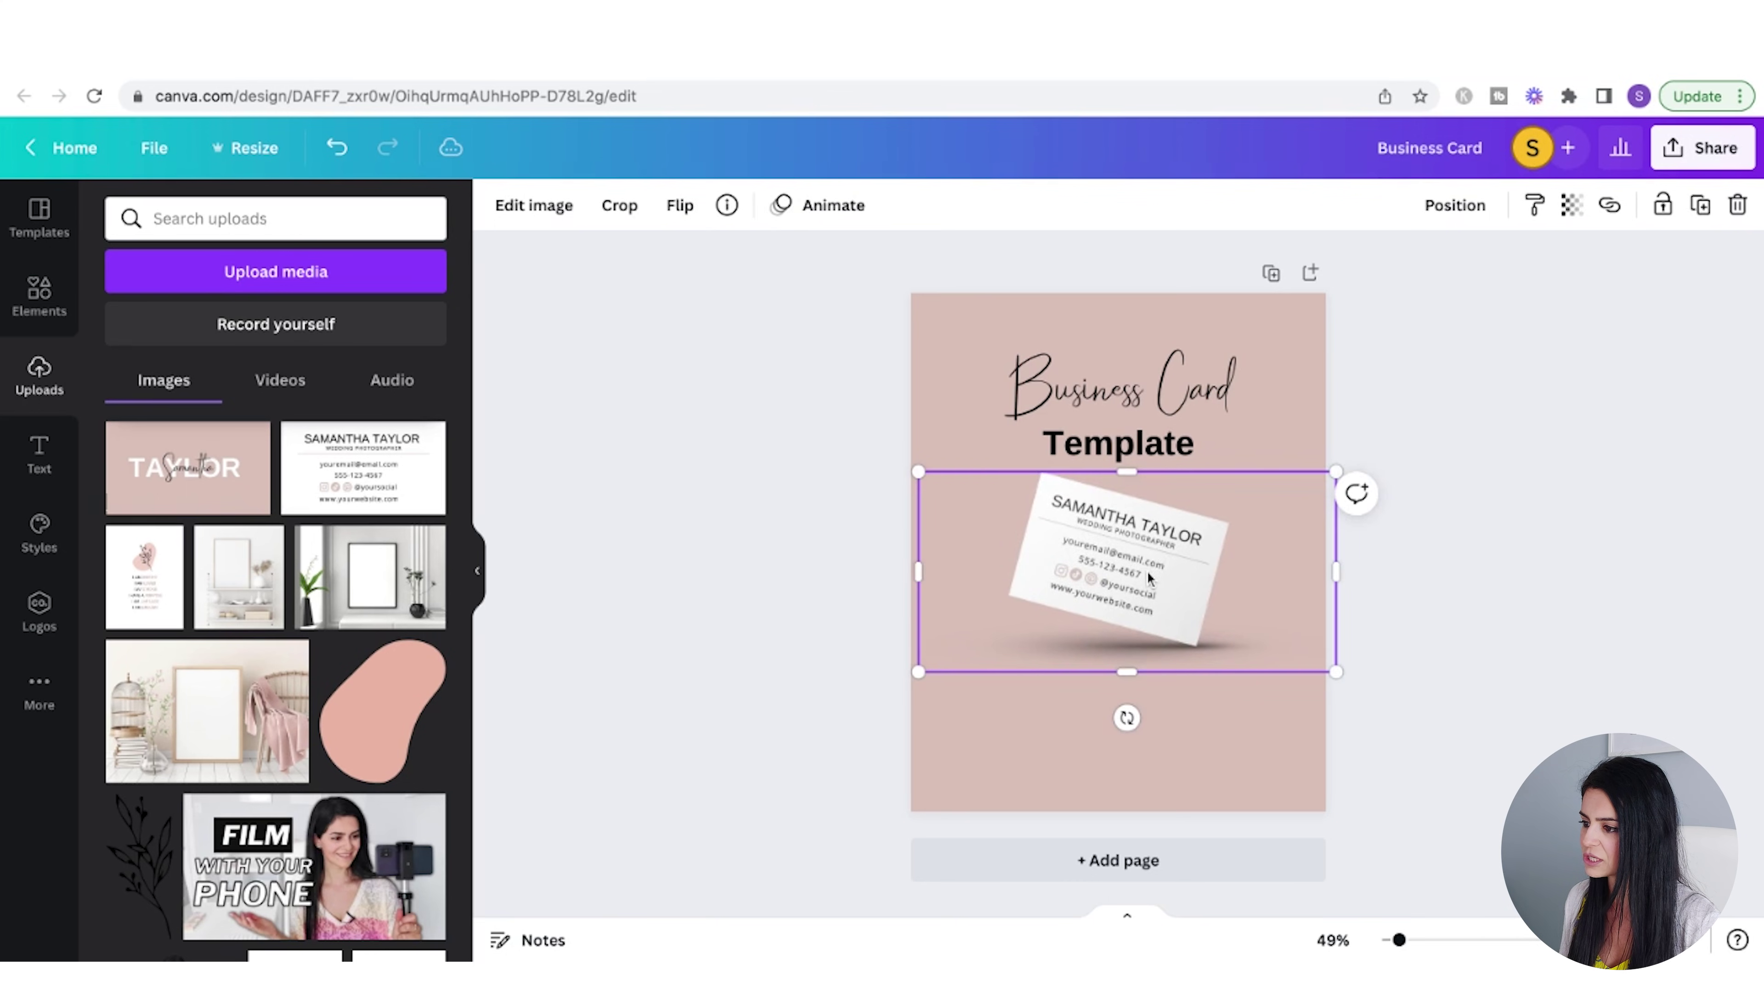
click(1369, 497)
- Add a subheading reading 'Thank you for your order!' and 'Click the link below to edit your template!'
click(40, 456)
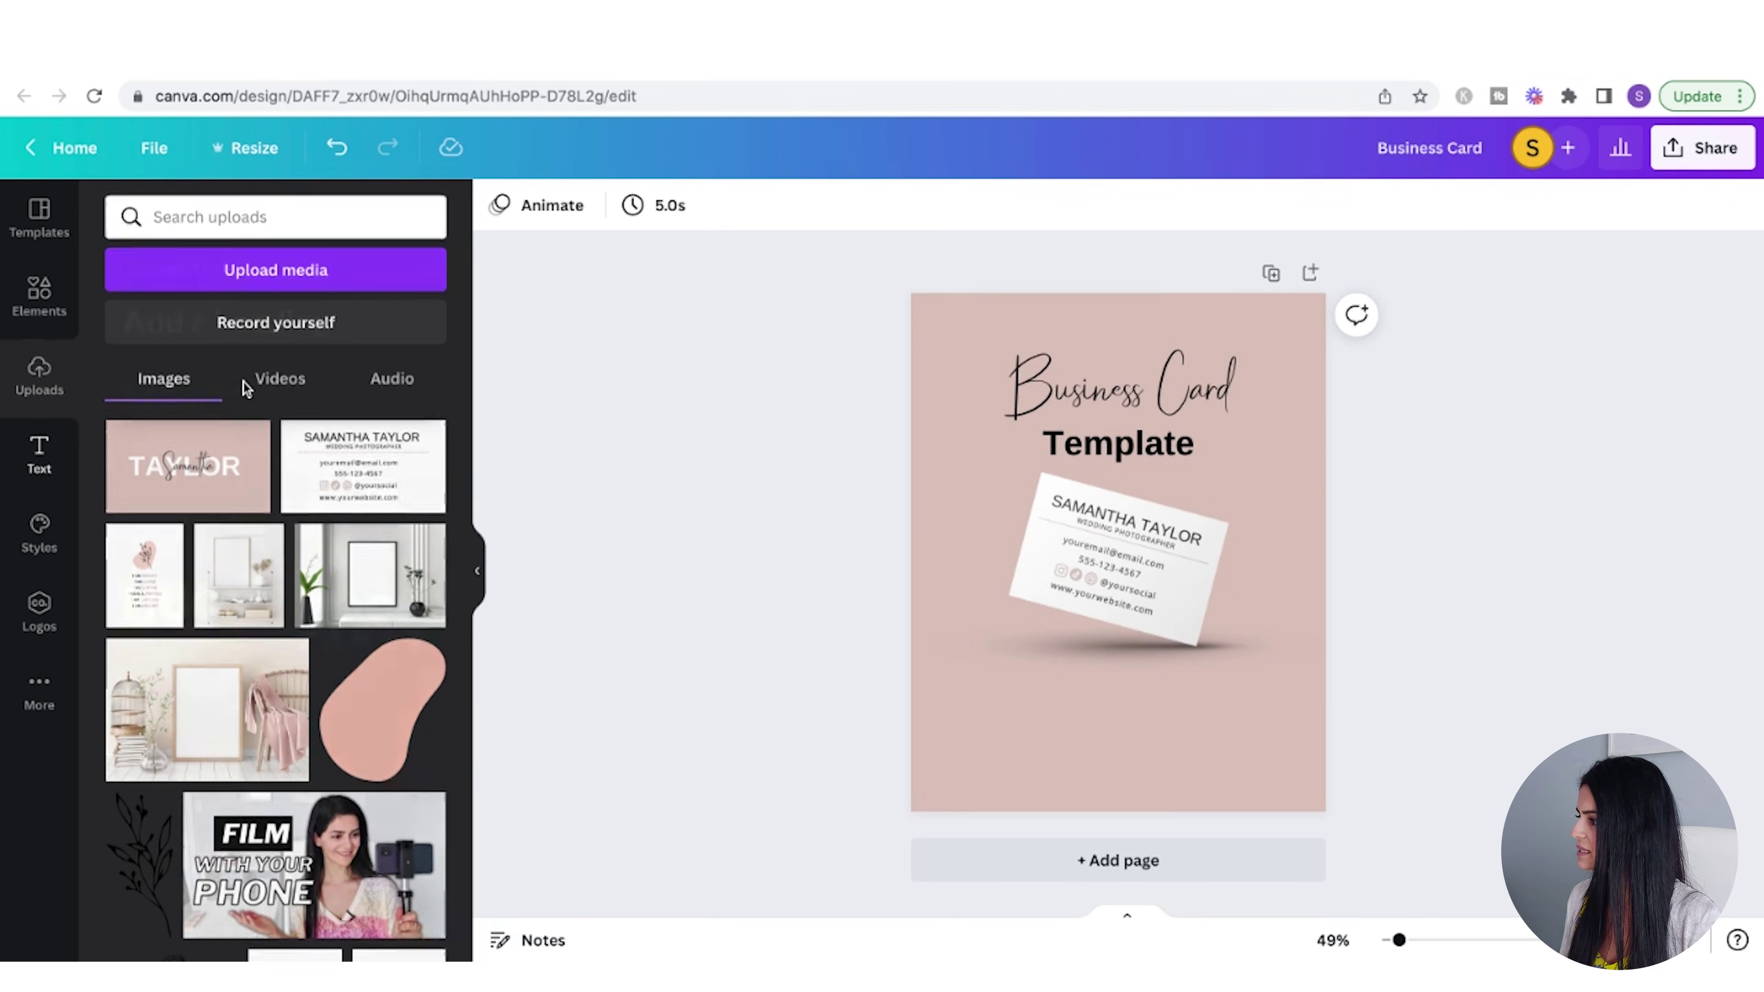
click(252, 390)
double_click(1180, 589)
key(BackSpace)
text(Thank you for your order!)
key(Return)
text(Click the link)
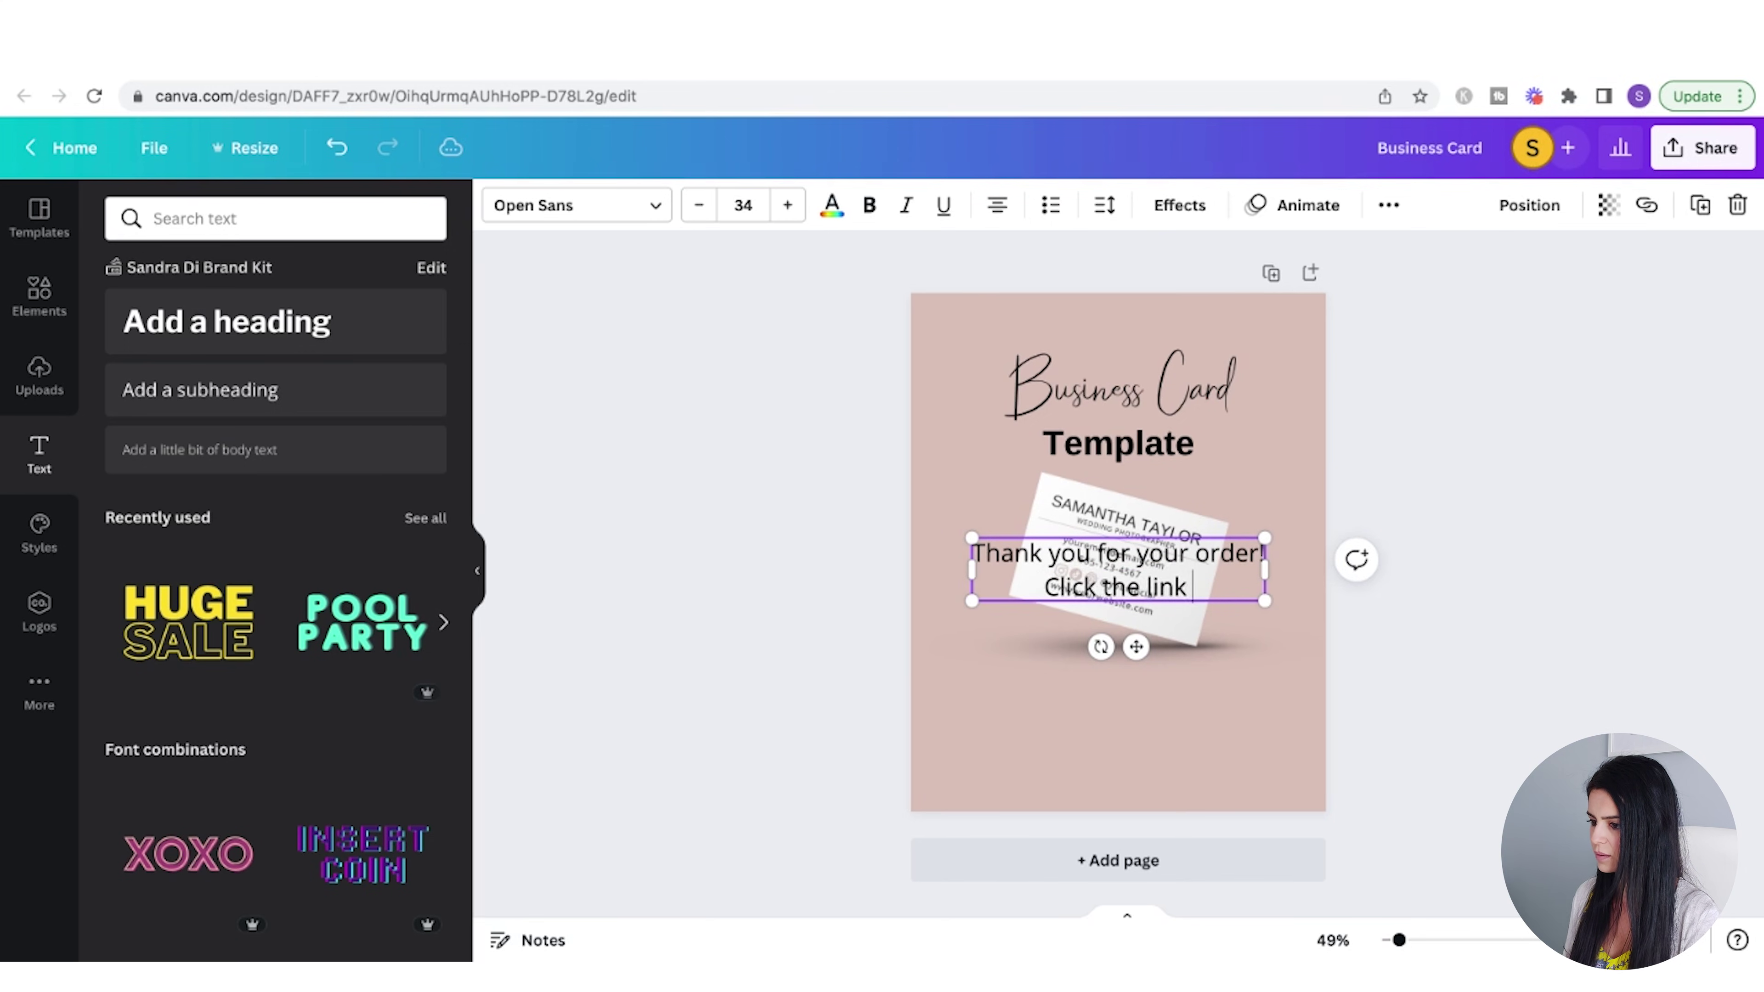
text( below to edit your template!)
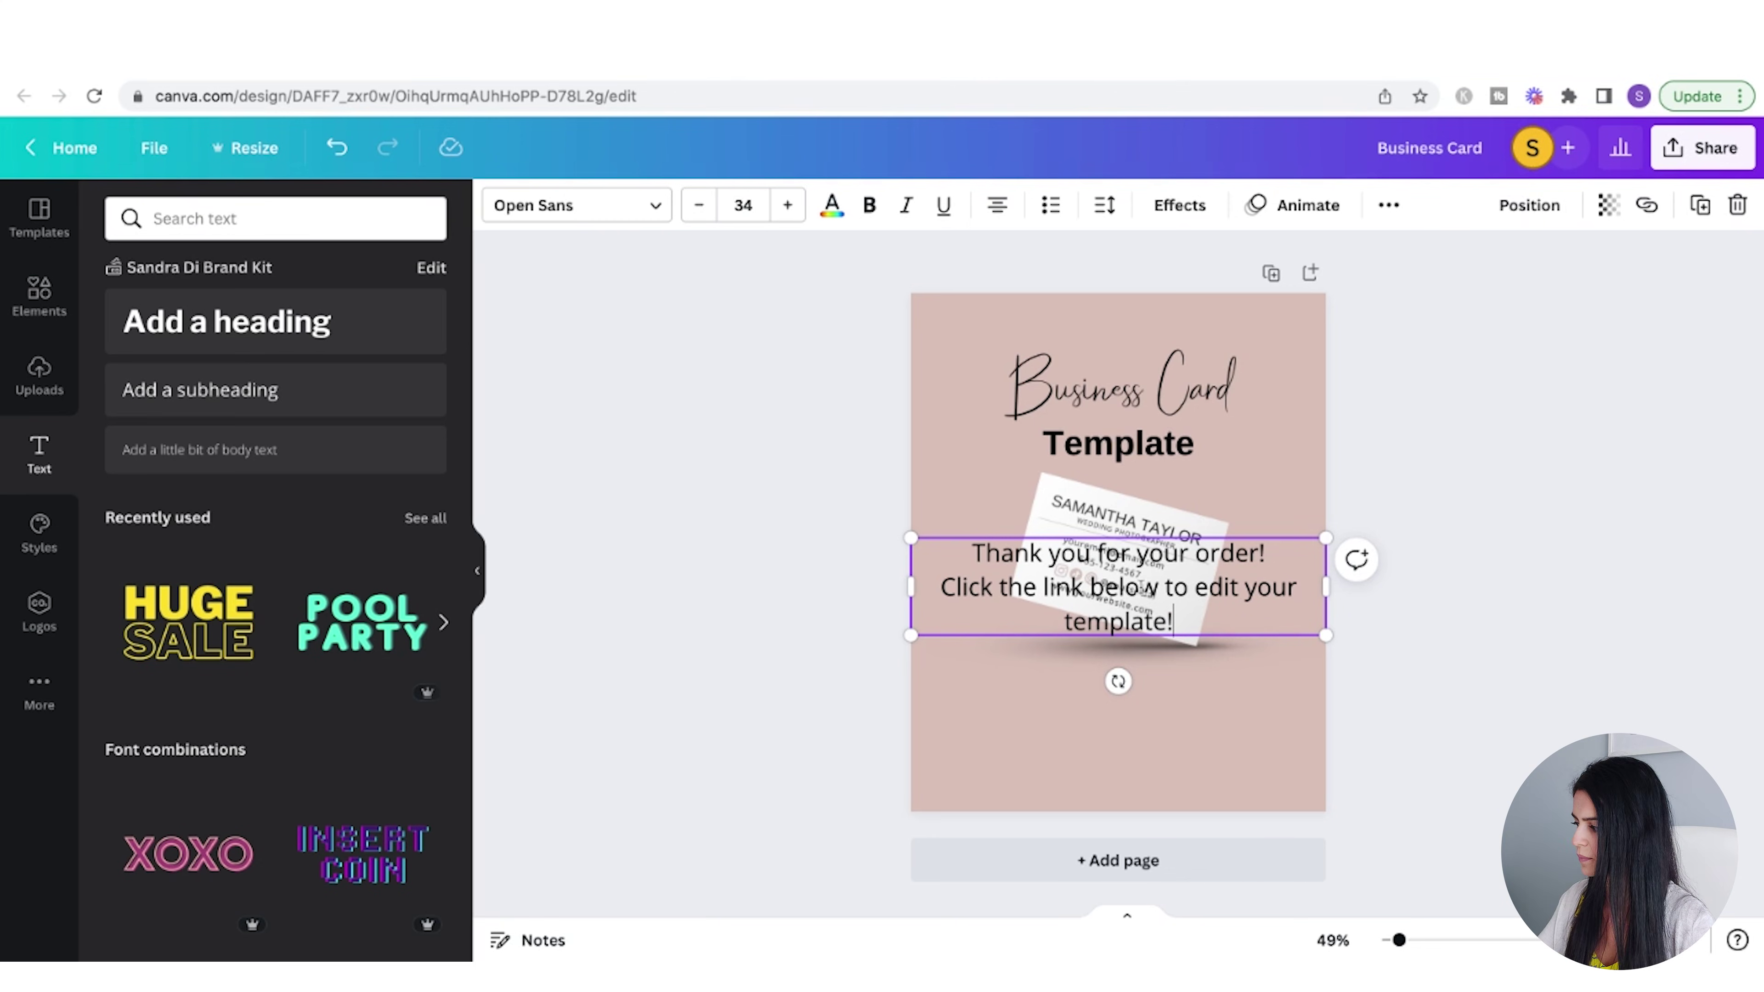
- Make the second line smaller, set the first line to size 24, and move the message lower
click(742, 205)
click(799, 649)
click(1412, 621)
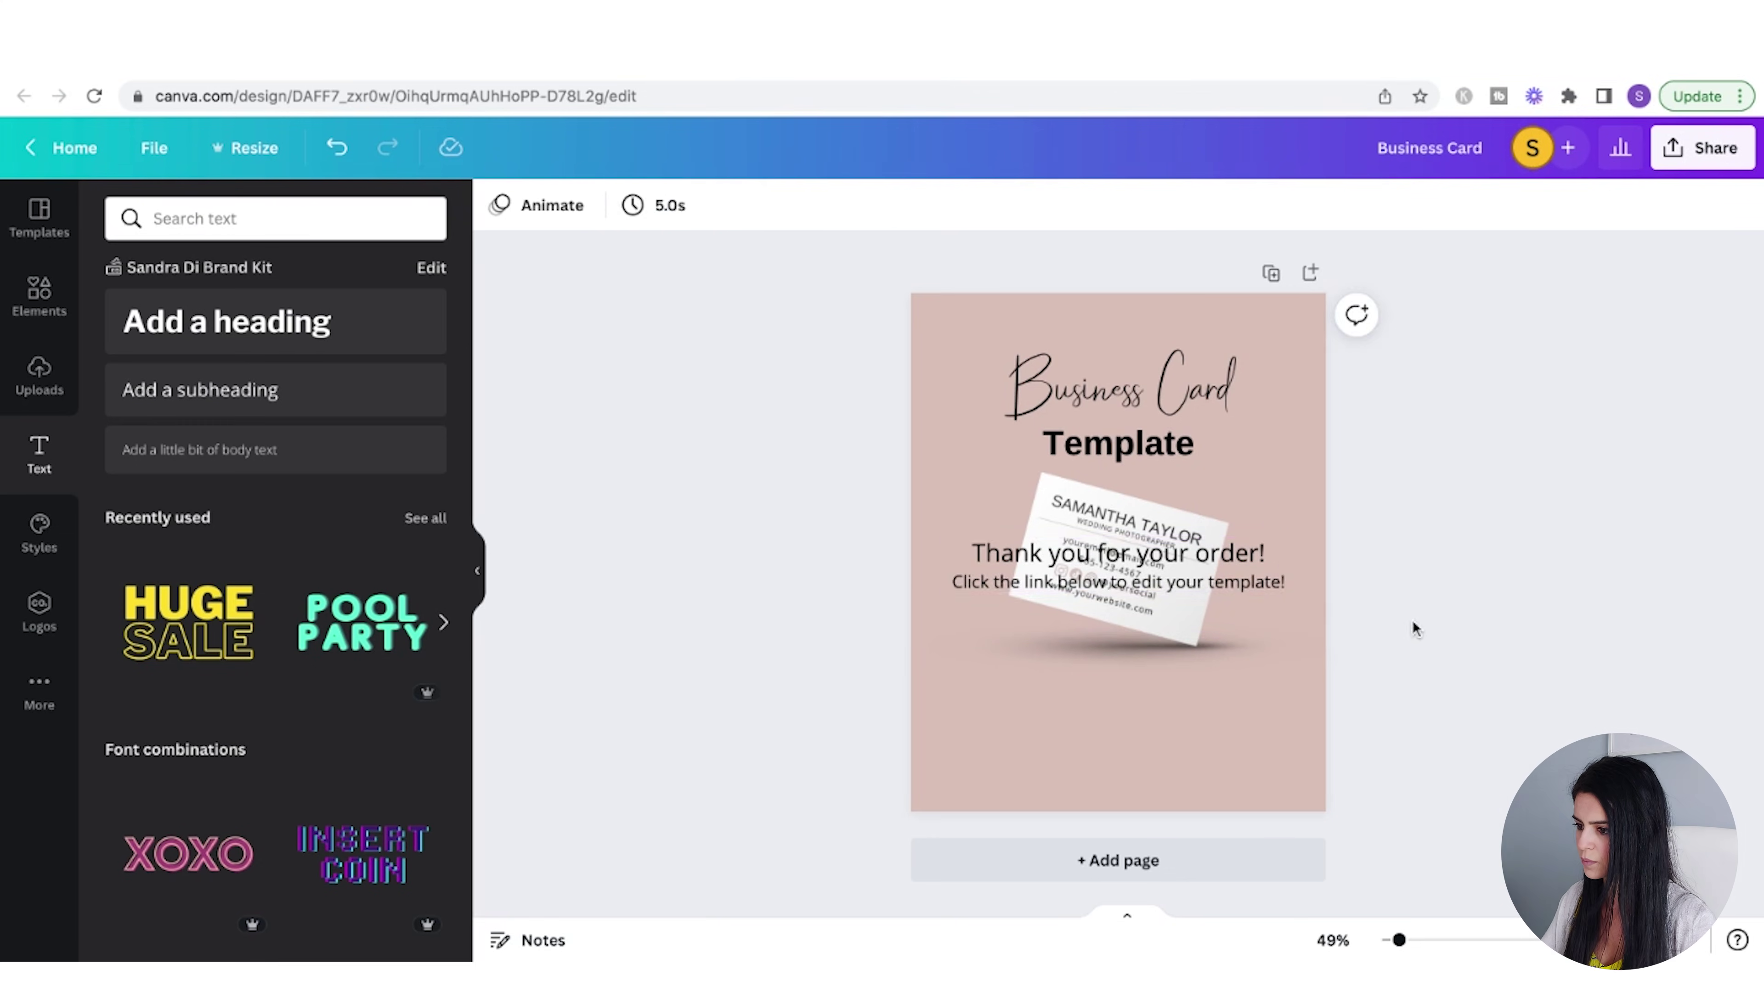
drag(1184, 561, 1187, 677)
click(750, 207)
click(764, 612)
click(1441, 570)
- Duplicate the Template heading below the message and retype it as 'EDIT TEMPLATE' at size 36
click(1111, 451)
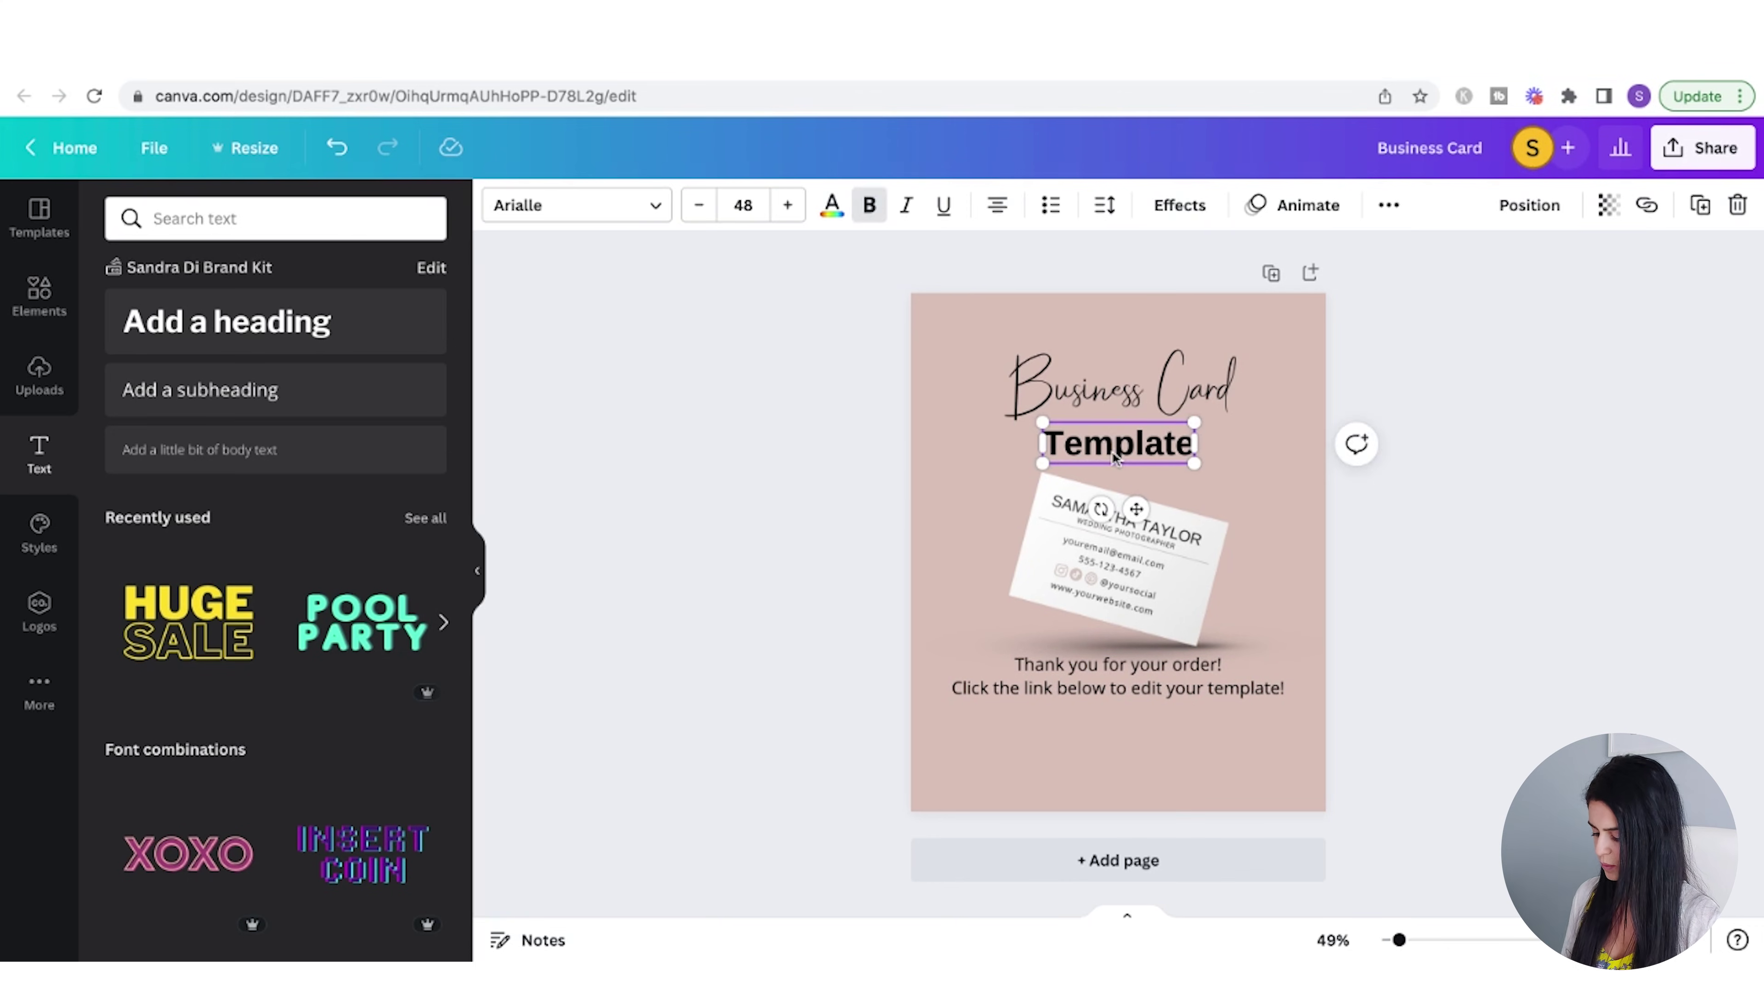
key(ctrl+d)
drag(1113, 452, 1118, 725)
double_click(1117, 725)
text(EDIT TEMPLATE)
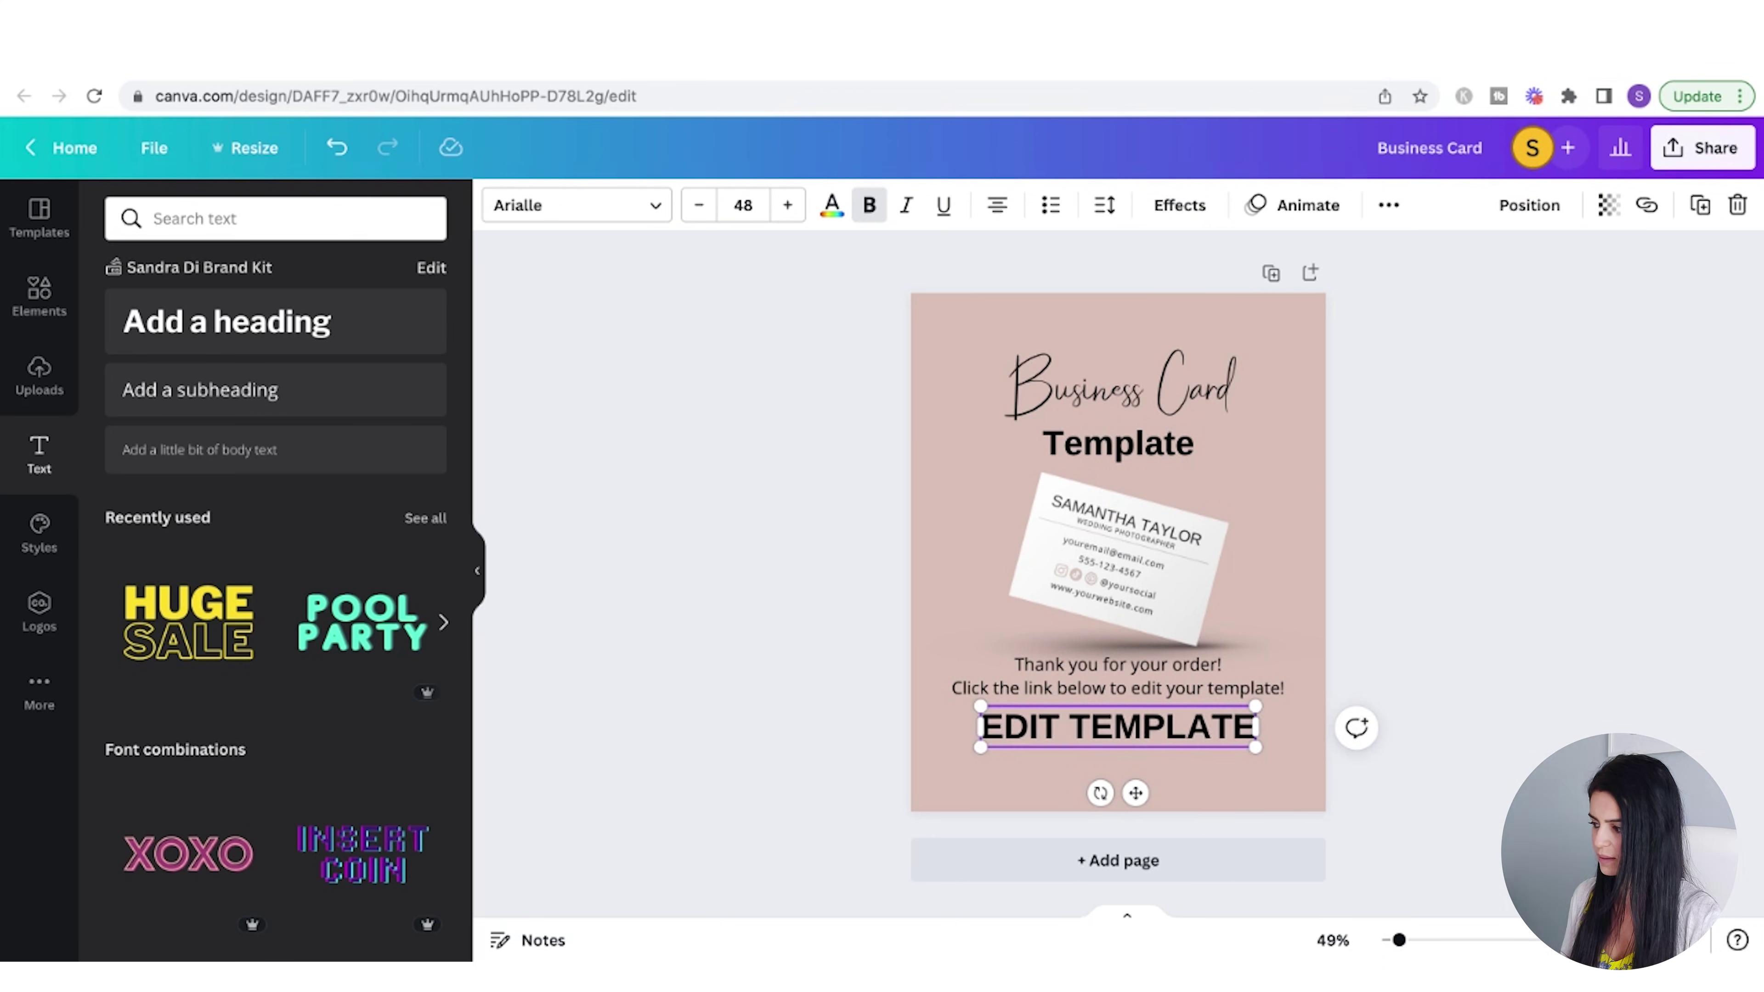
click(576, 204)
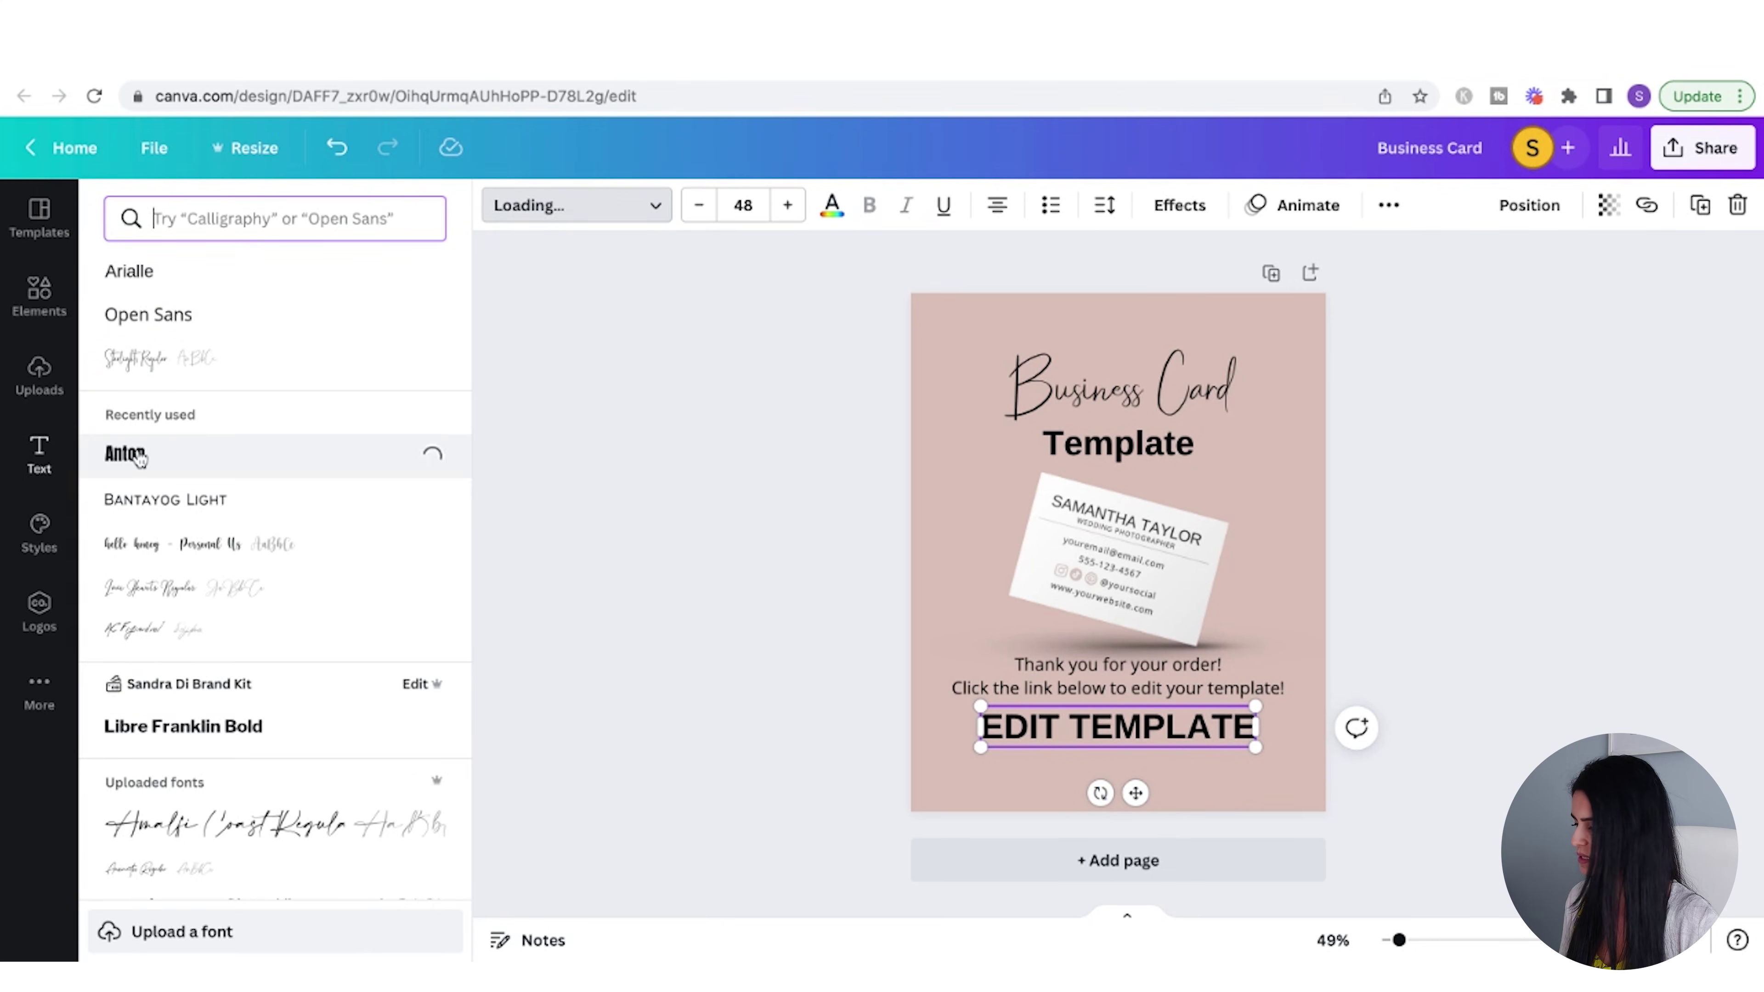
click(743, 205)
text(36)
key(Return)
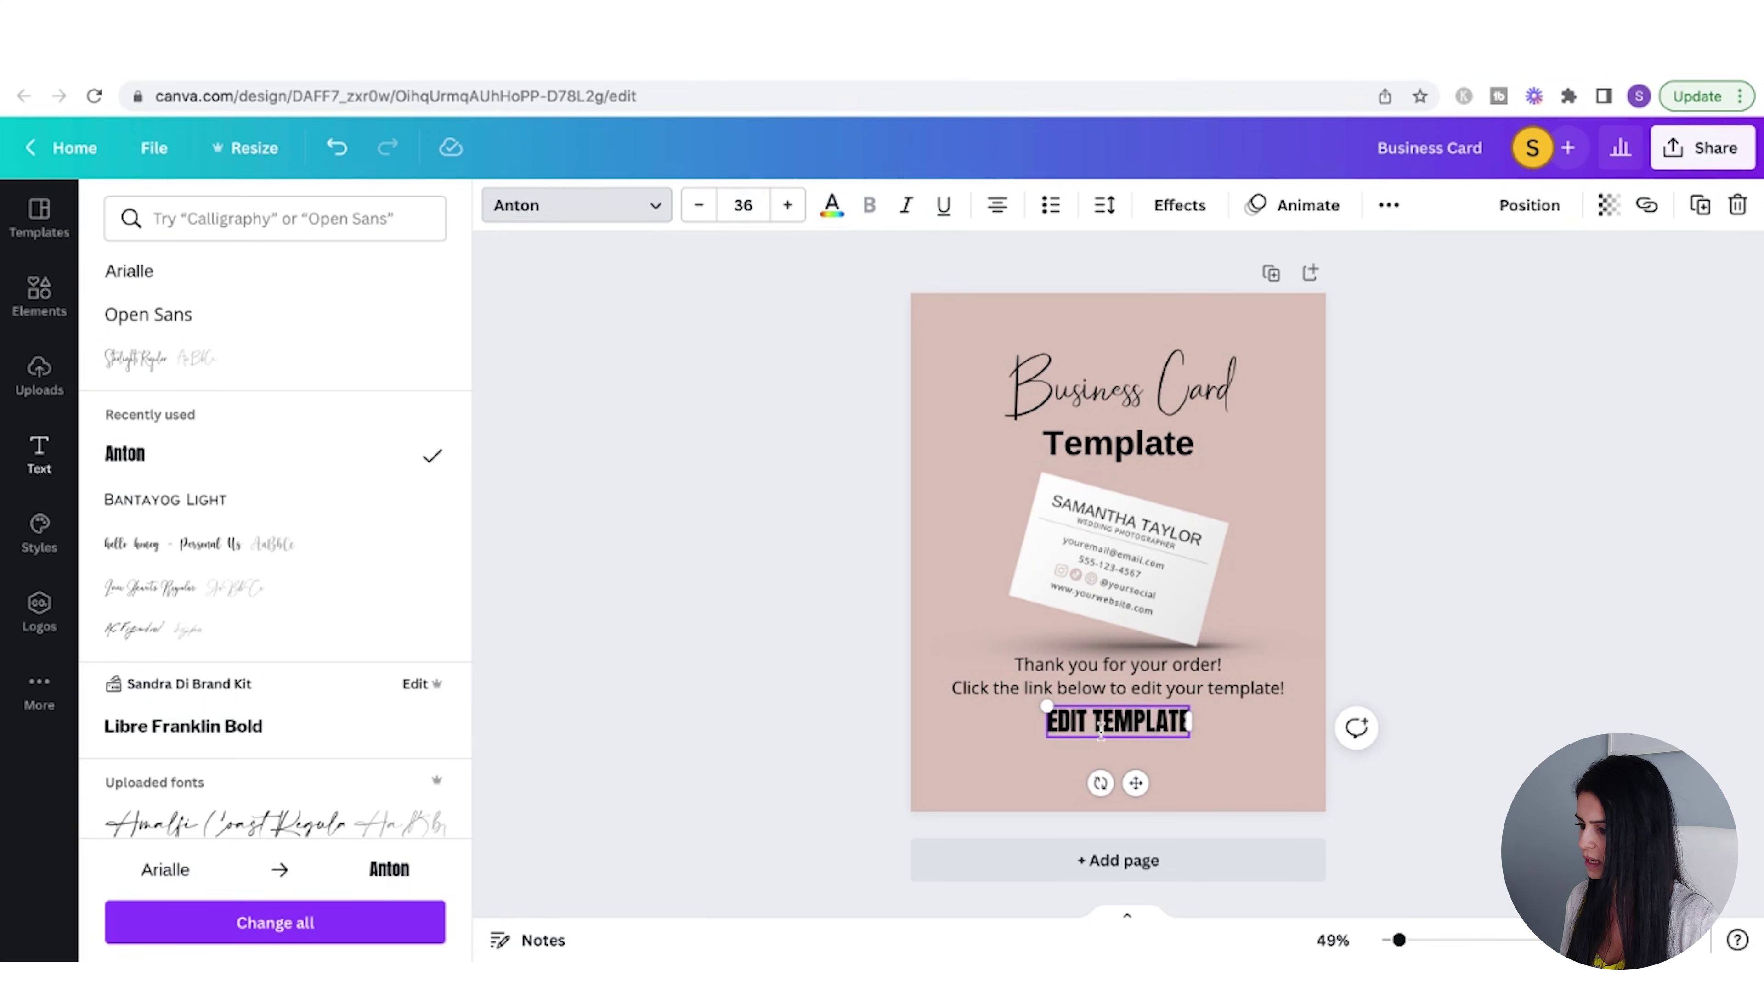
click(1574, 664)
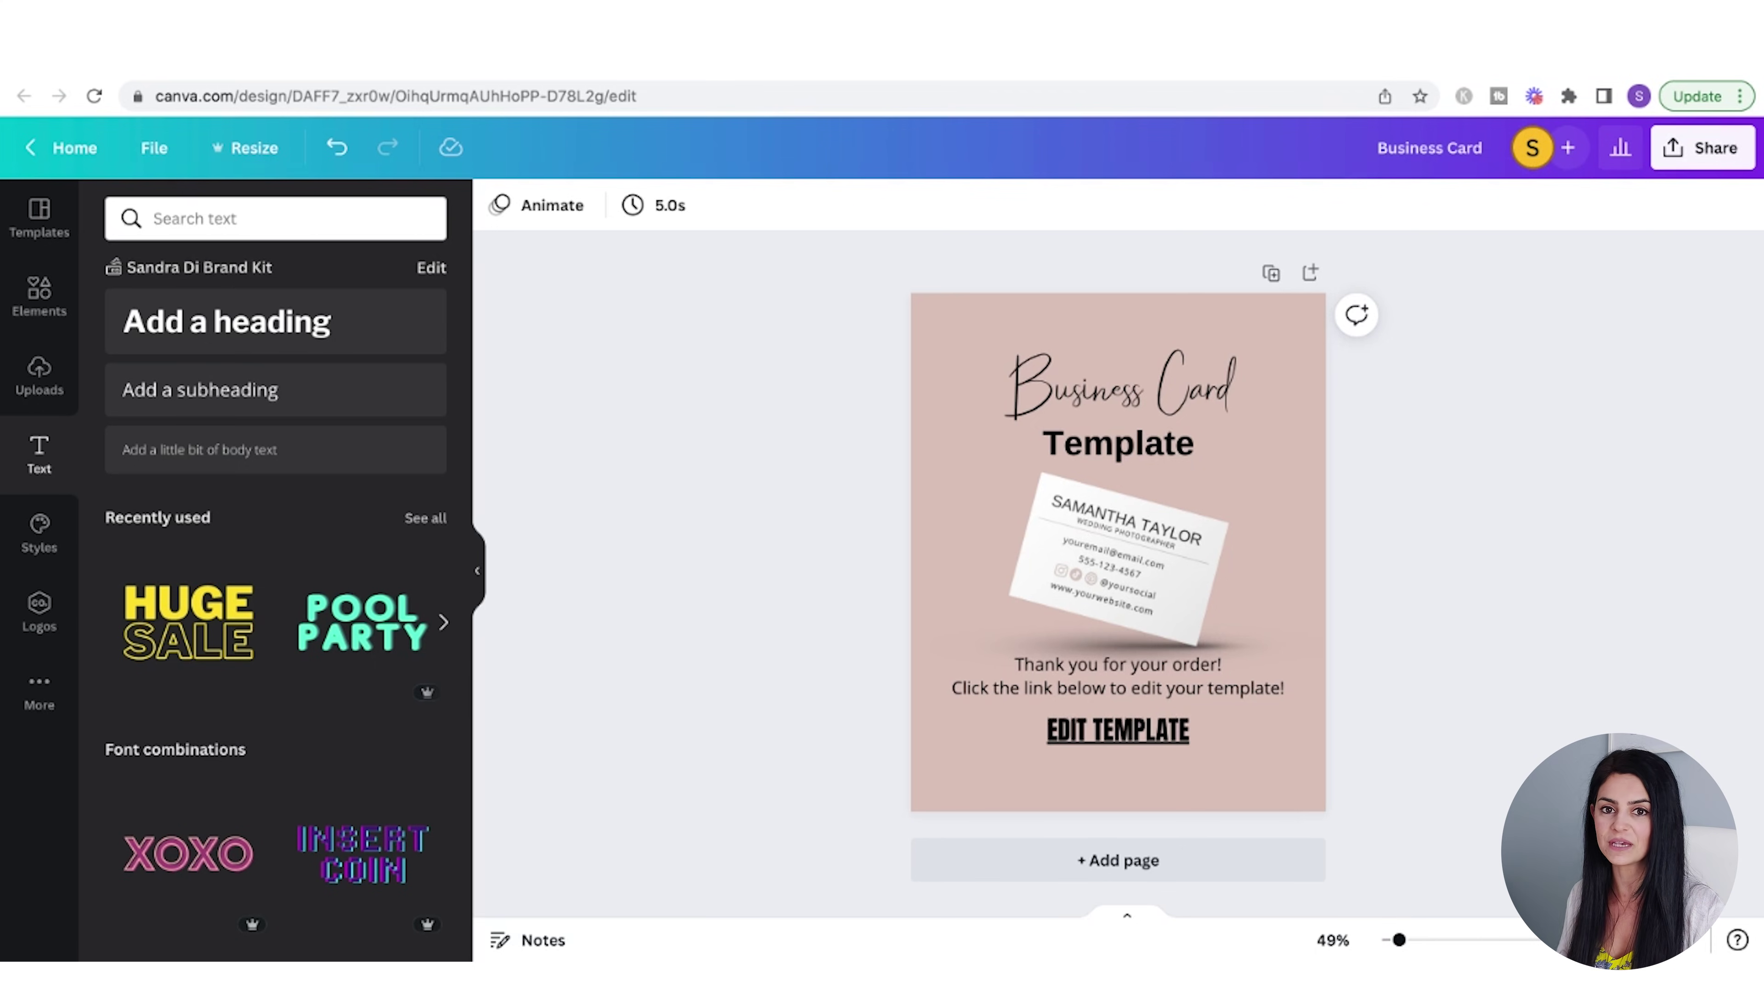
- Link the 'EDIT TEMPLATE' words to the pasted template share URL
double_click(1107, 732)
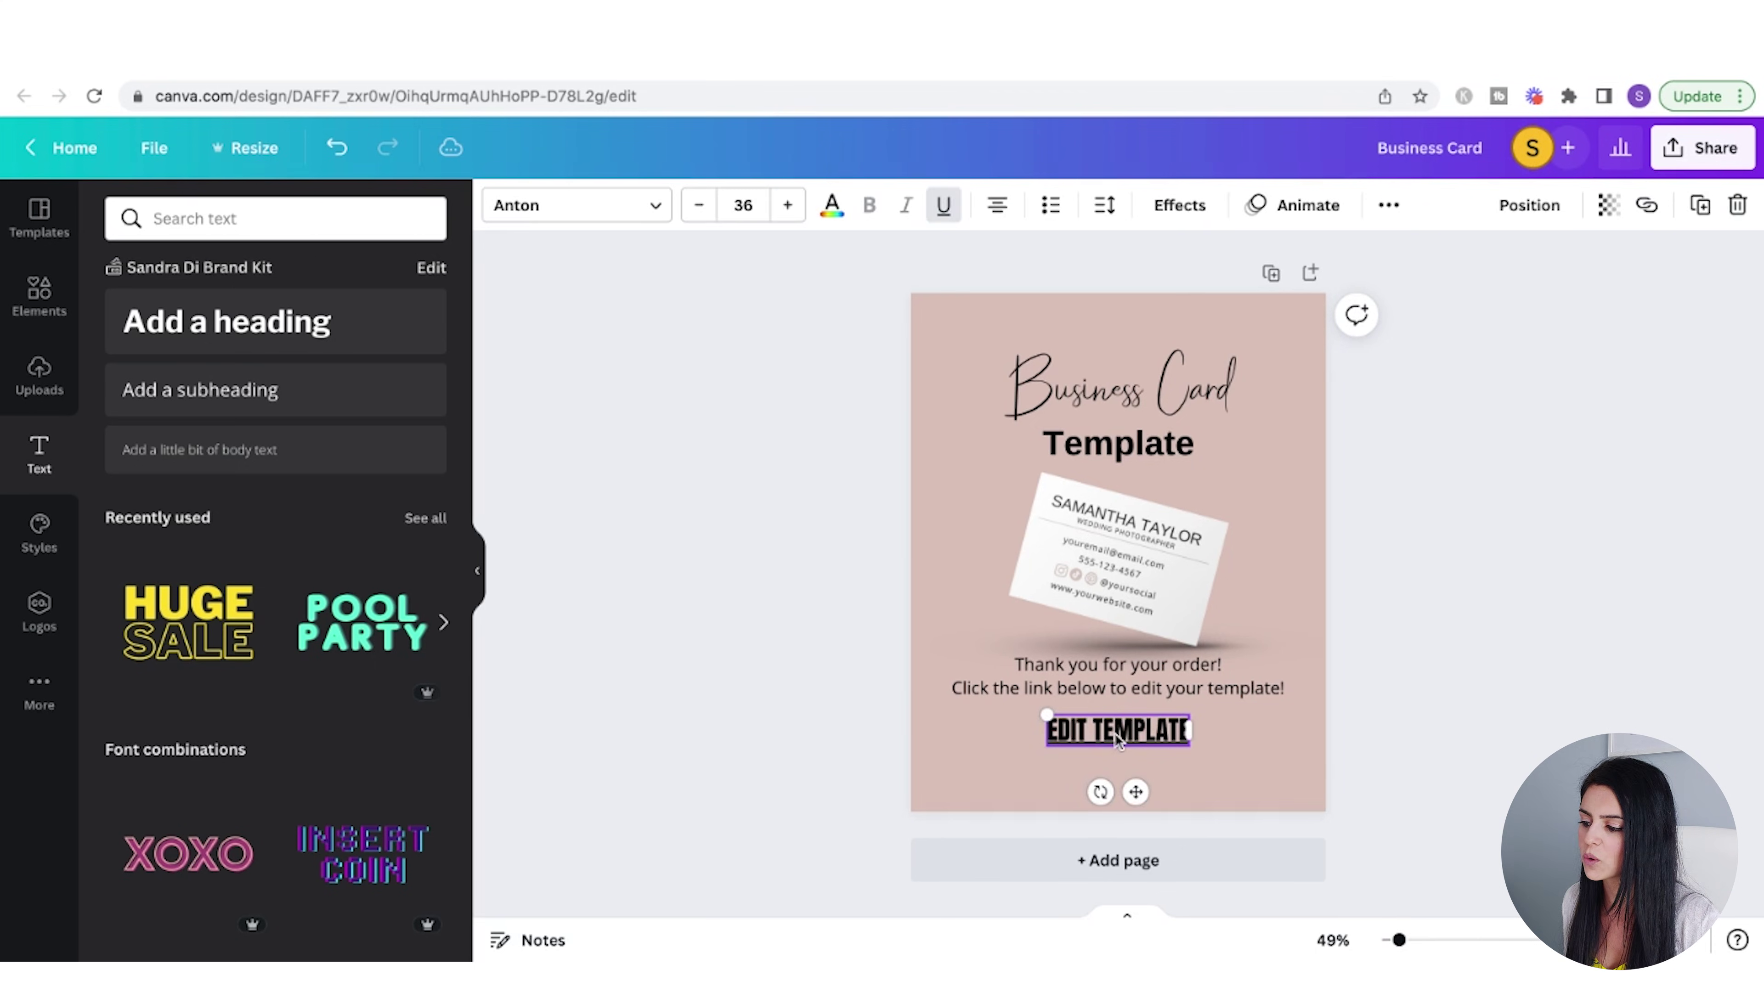
click(1646, 208)
key(ctrl+v)
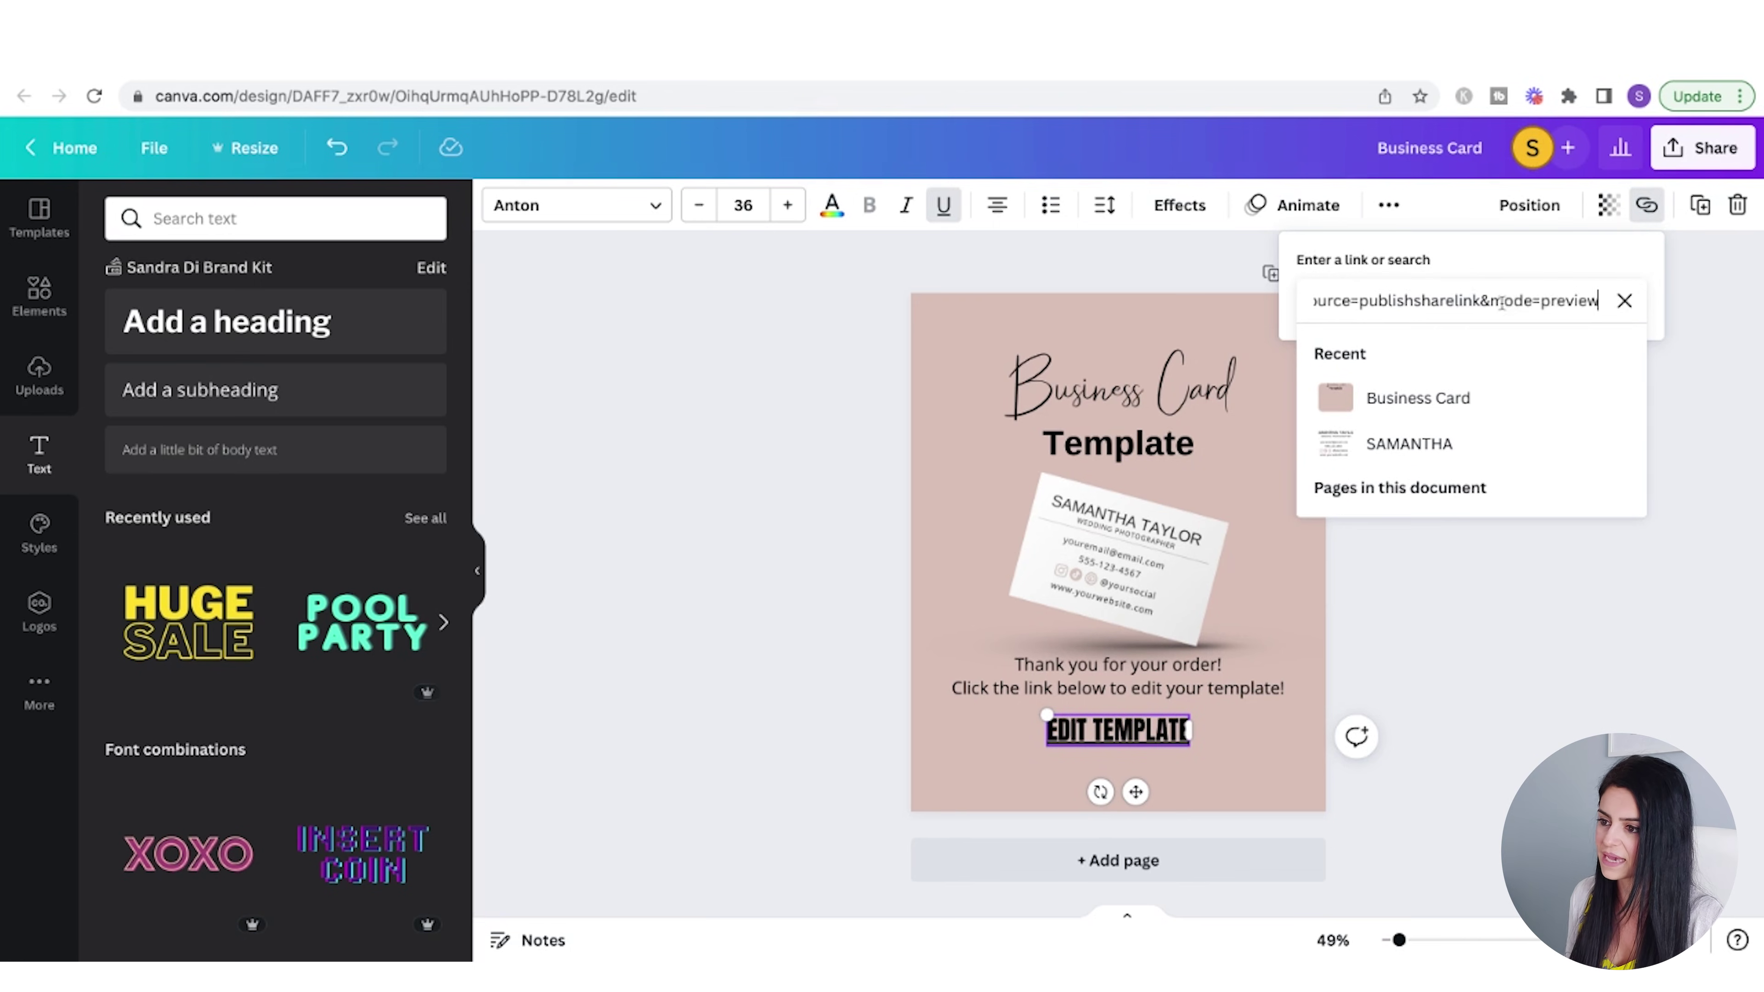
click(1660, 524)
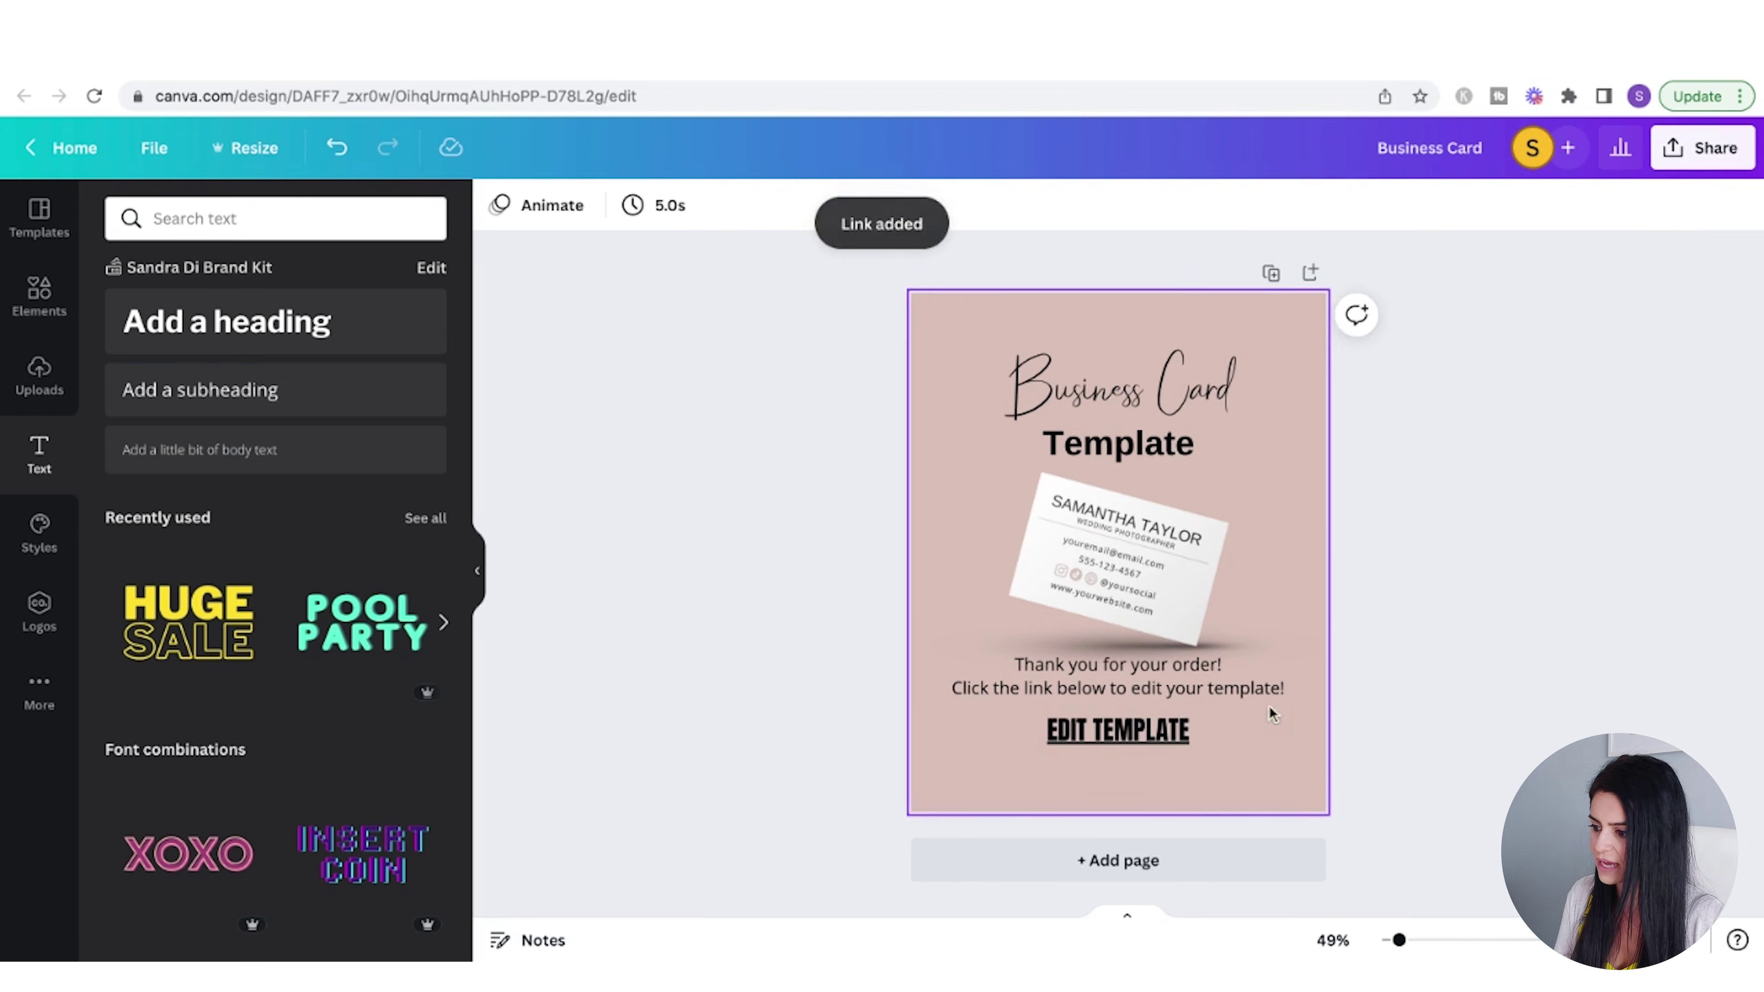
click(1129, 736)
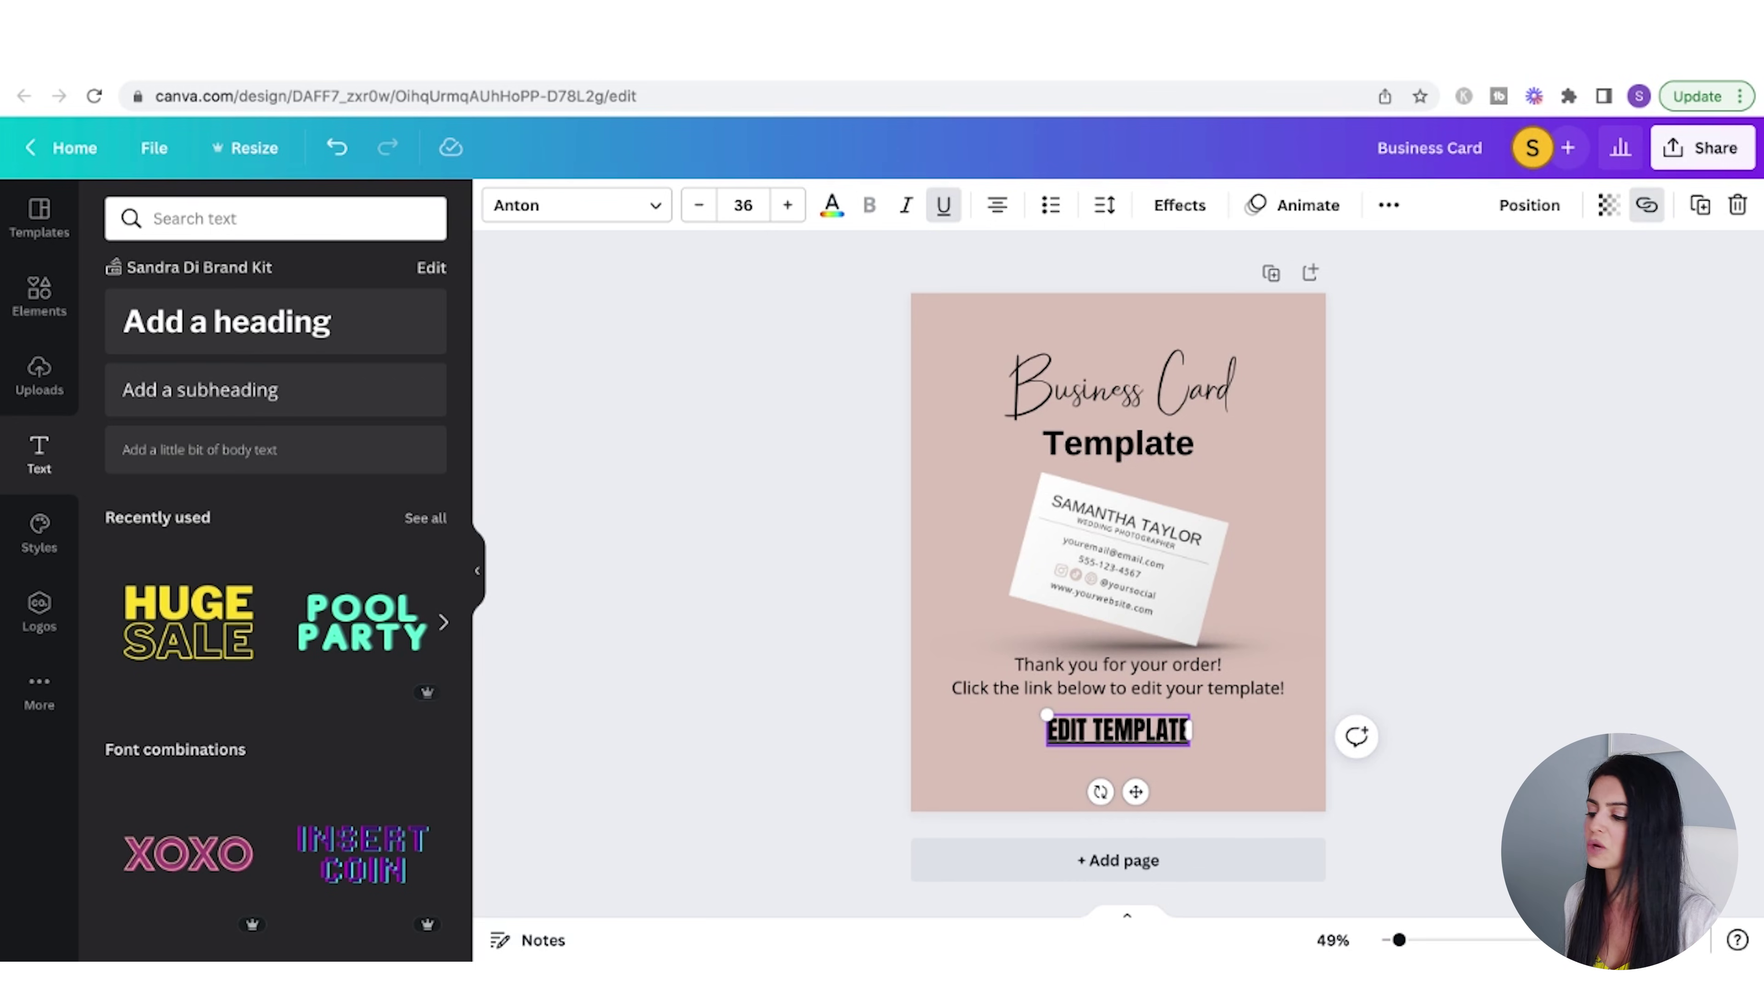
- Download the design with the PDF Standard file type
key(Escape)
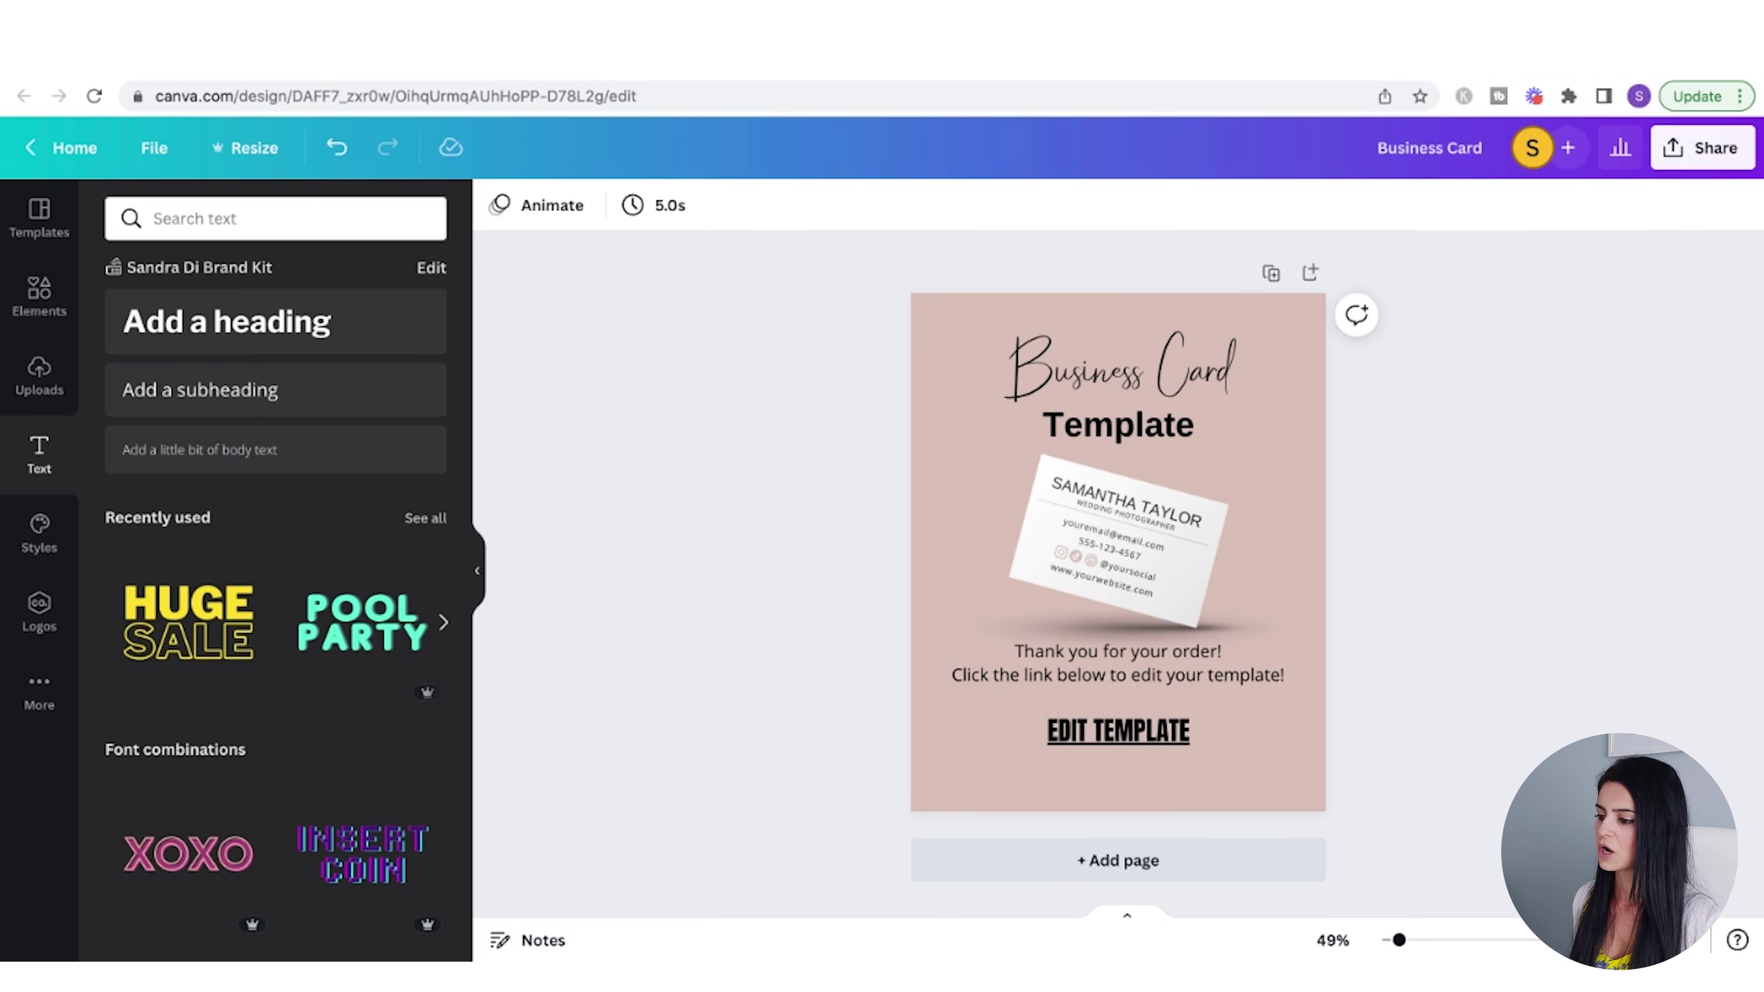
click(1701, 161)
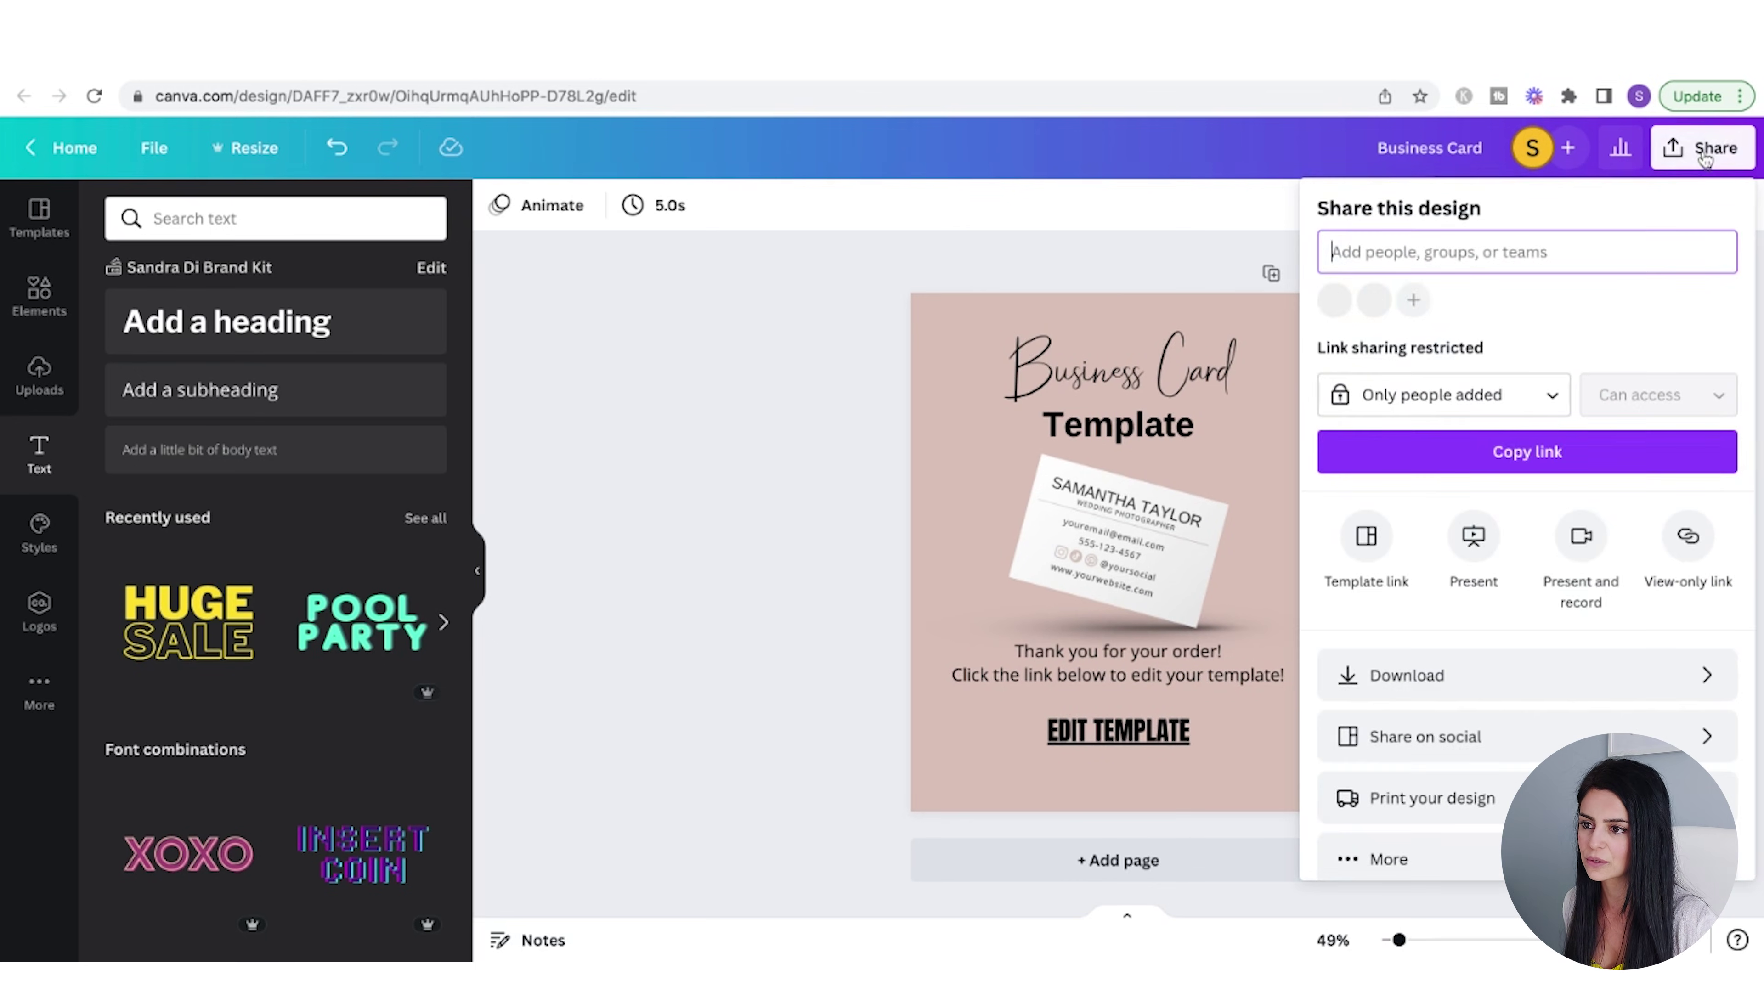
click(1524, 674)
click(1500, 304)
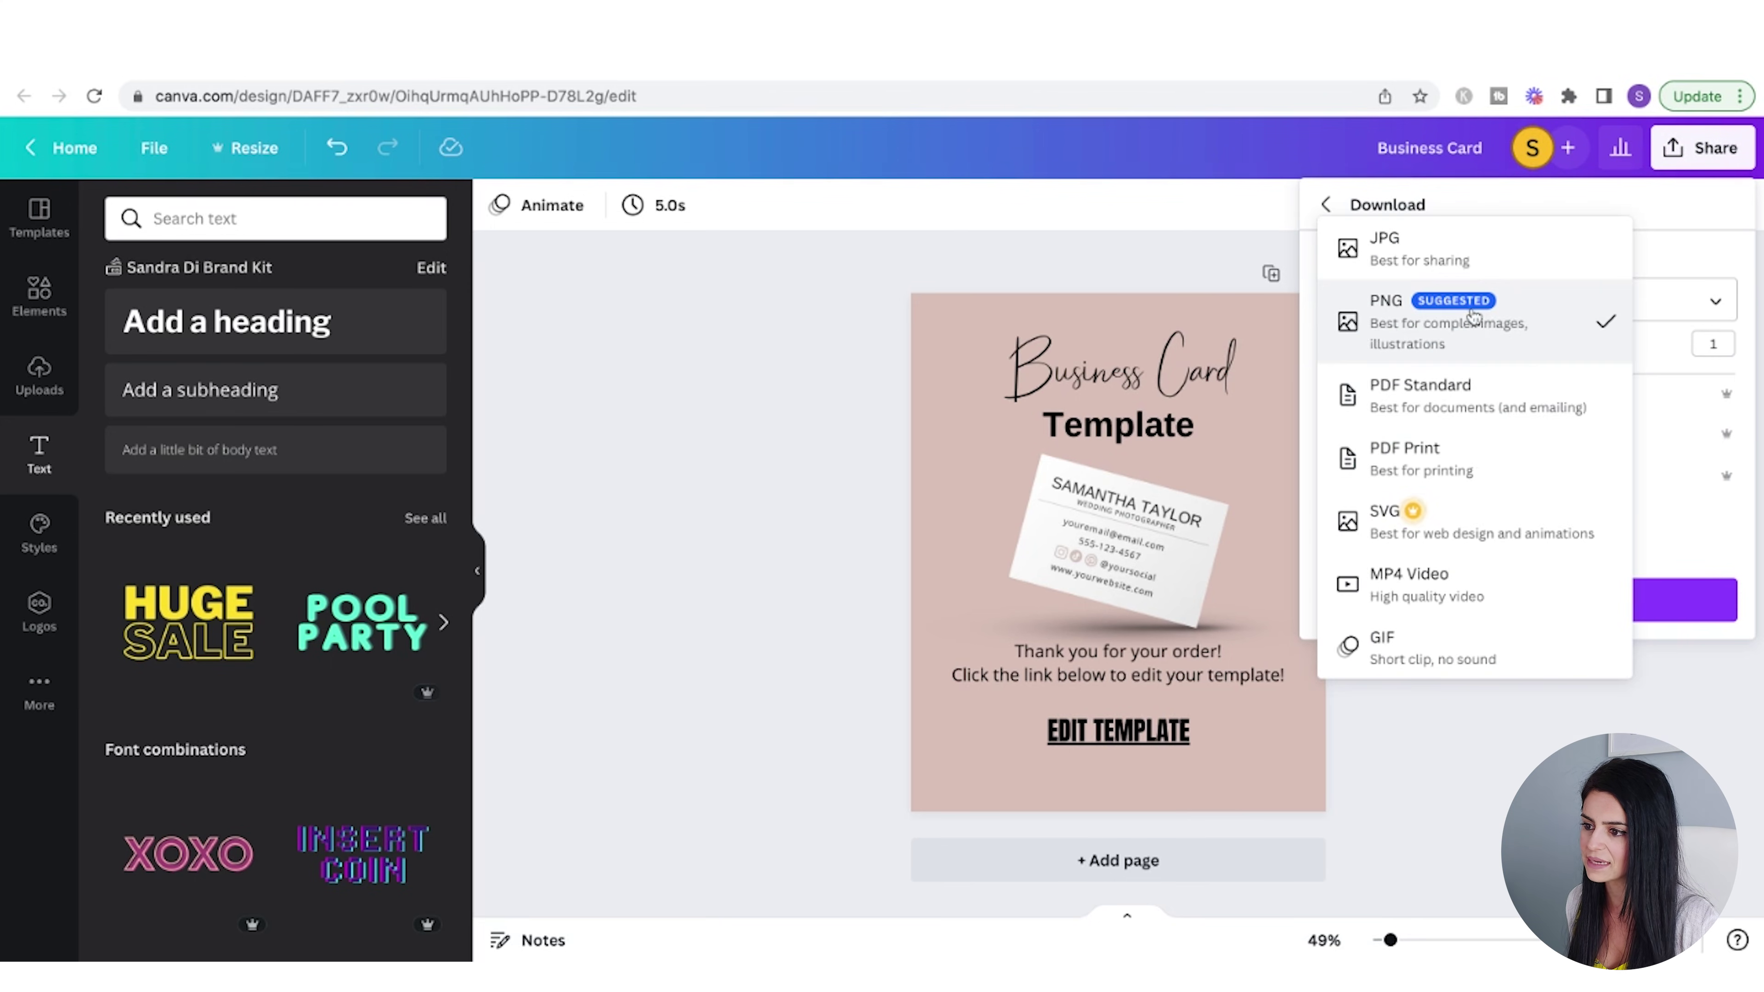
click(1450, 403)
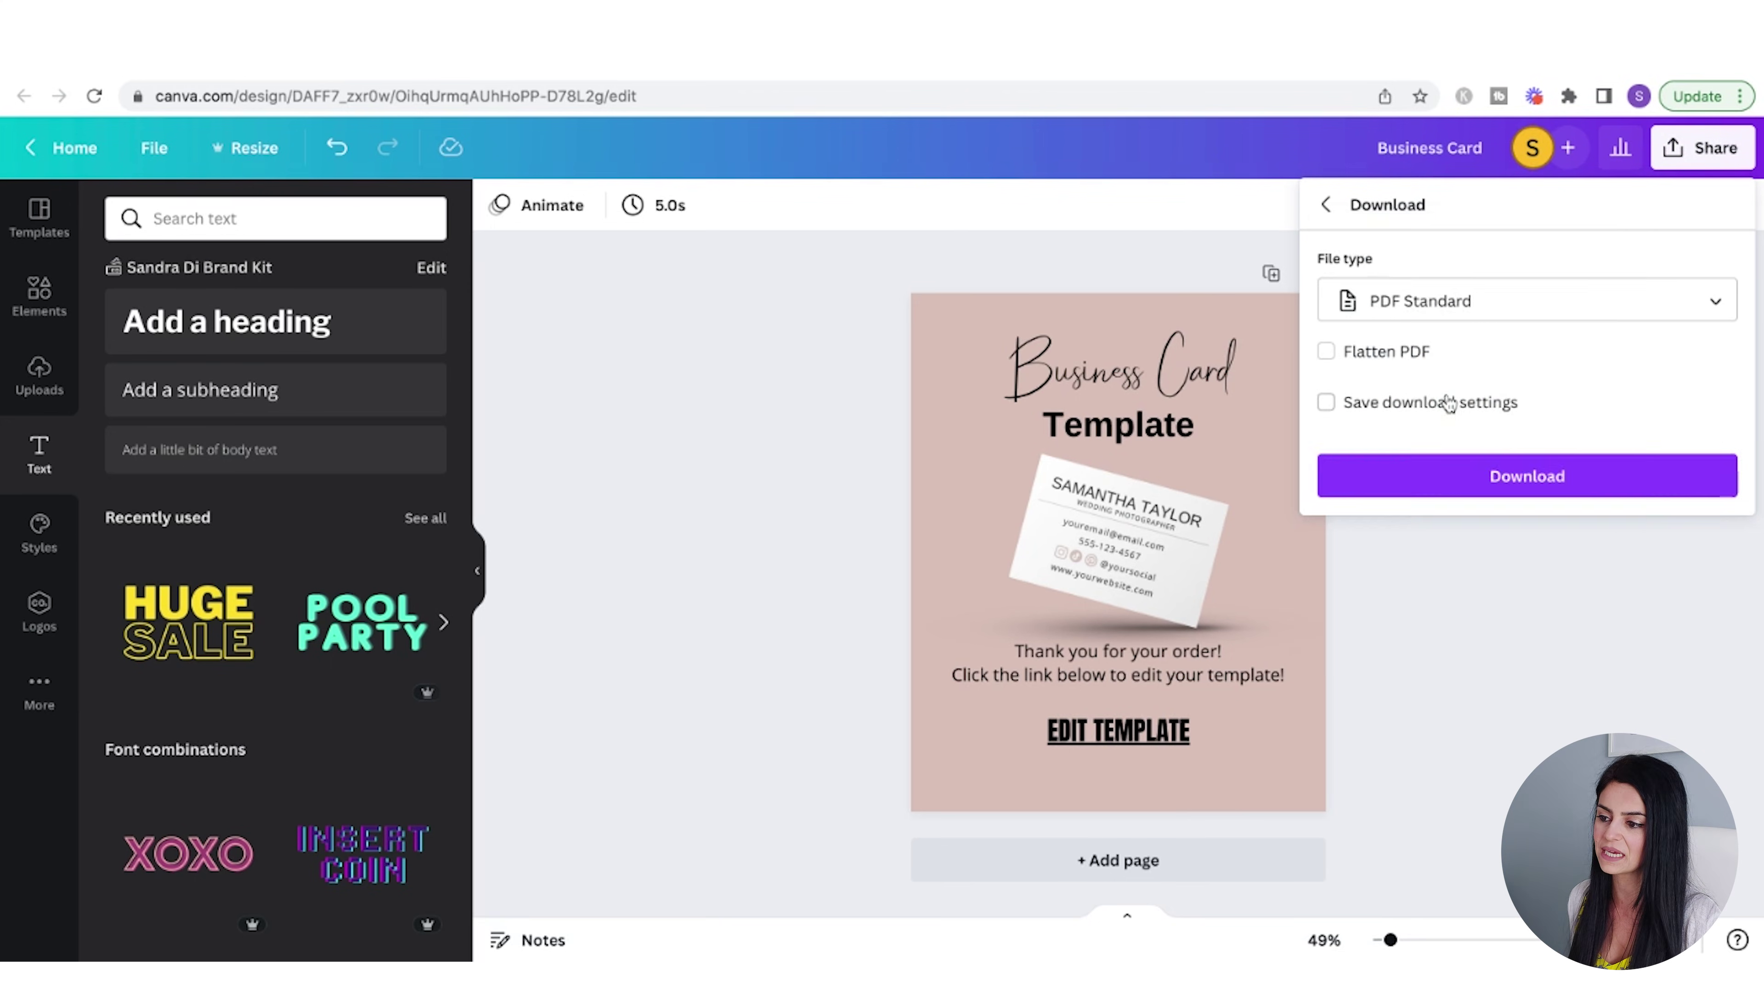
click(1533, 479)
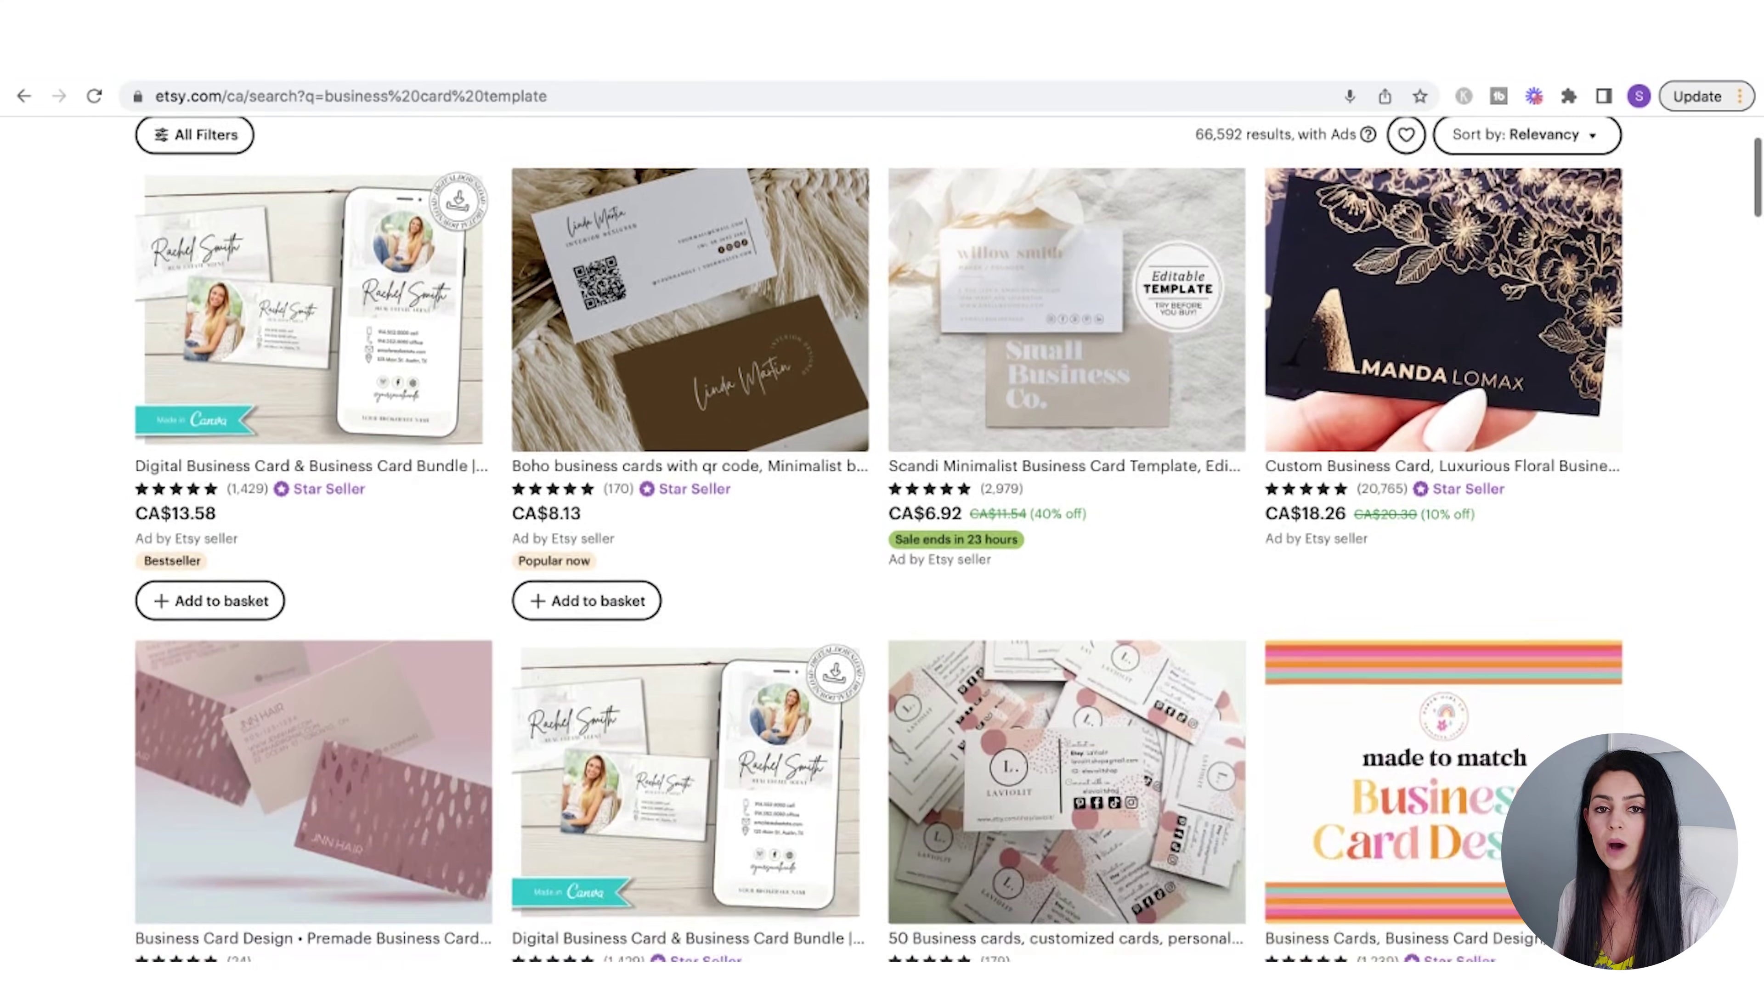
scroll(948, 538, down, 5)
scroll(948, 538, down, 8)
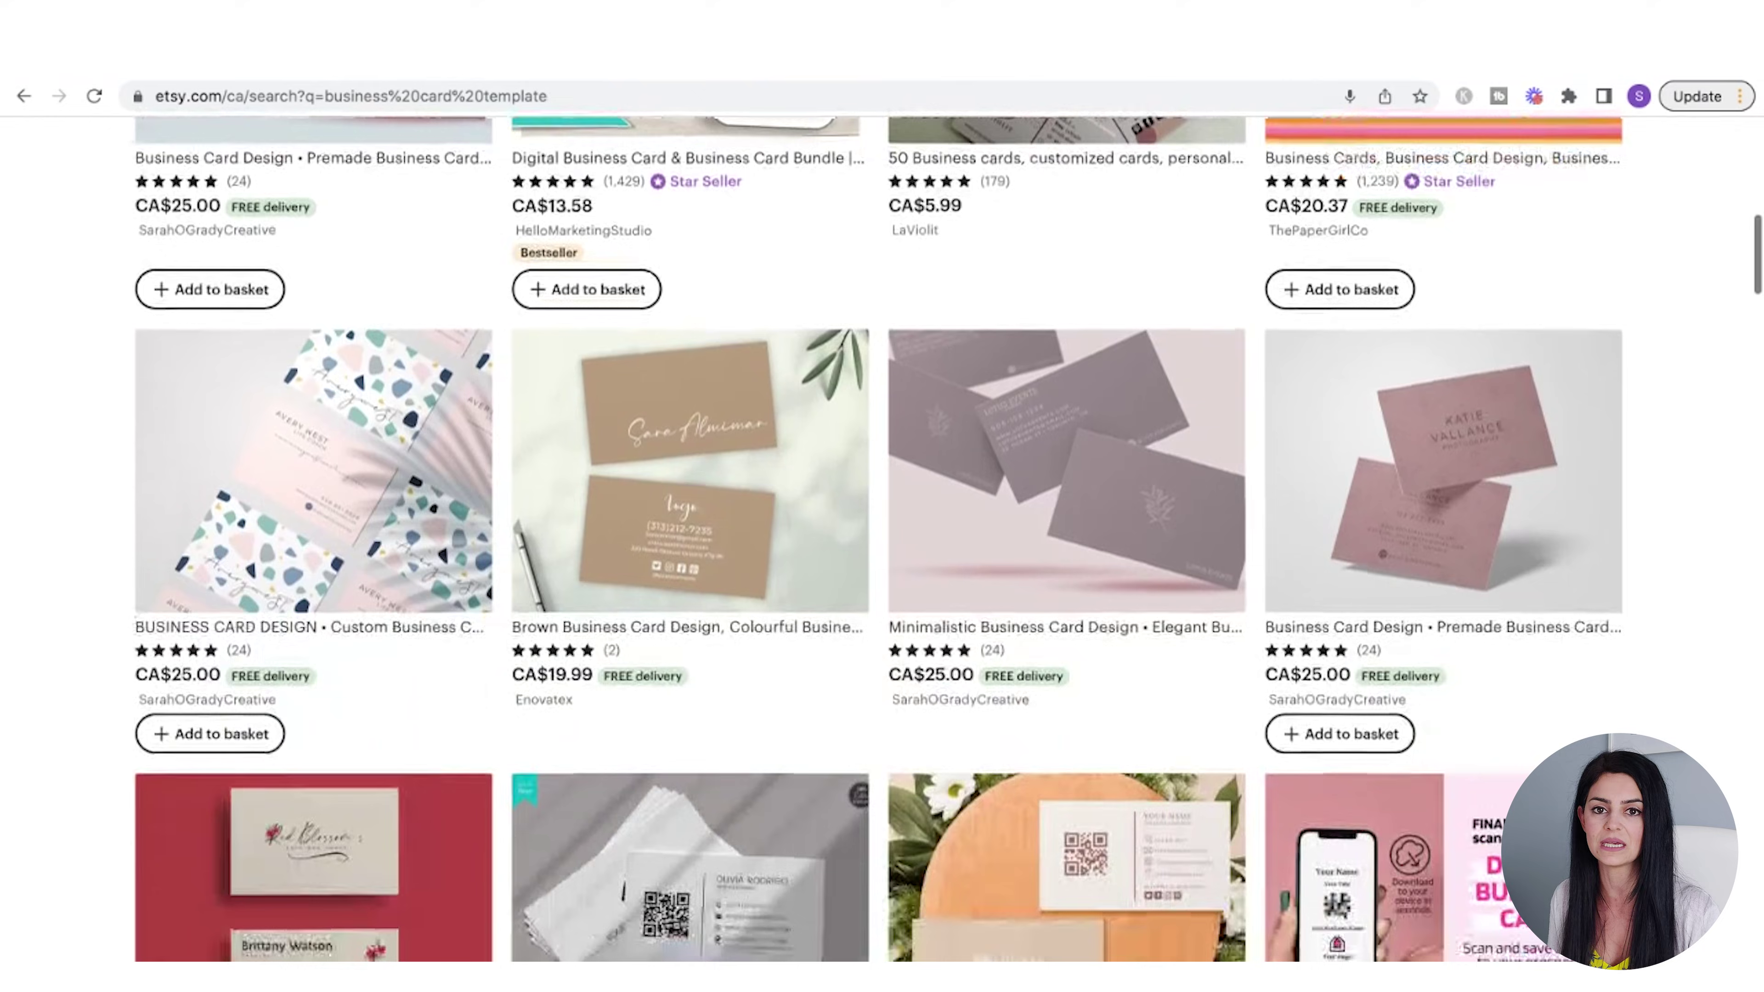
scroll(948, 538, down, 10)
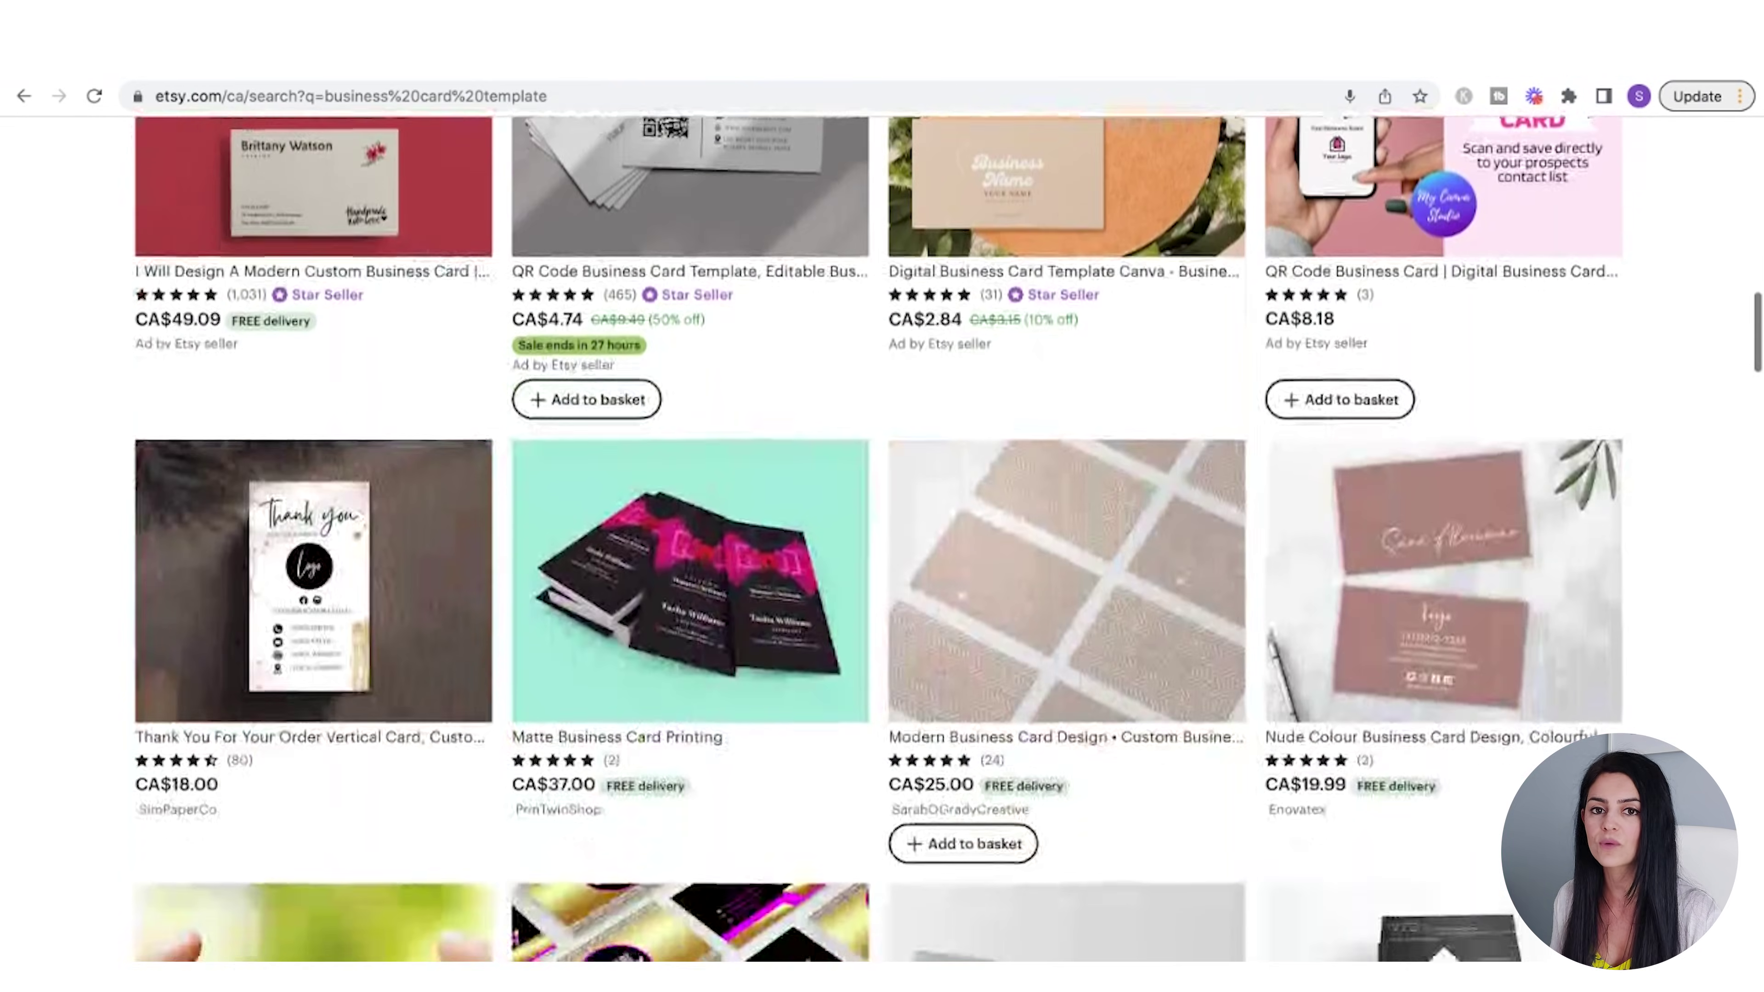
scroll(948, 538, down, 9)
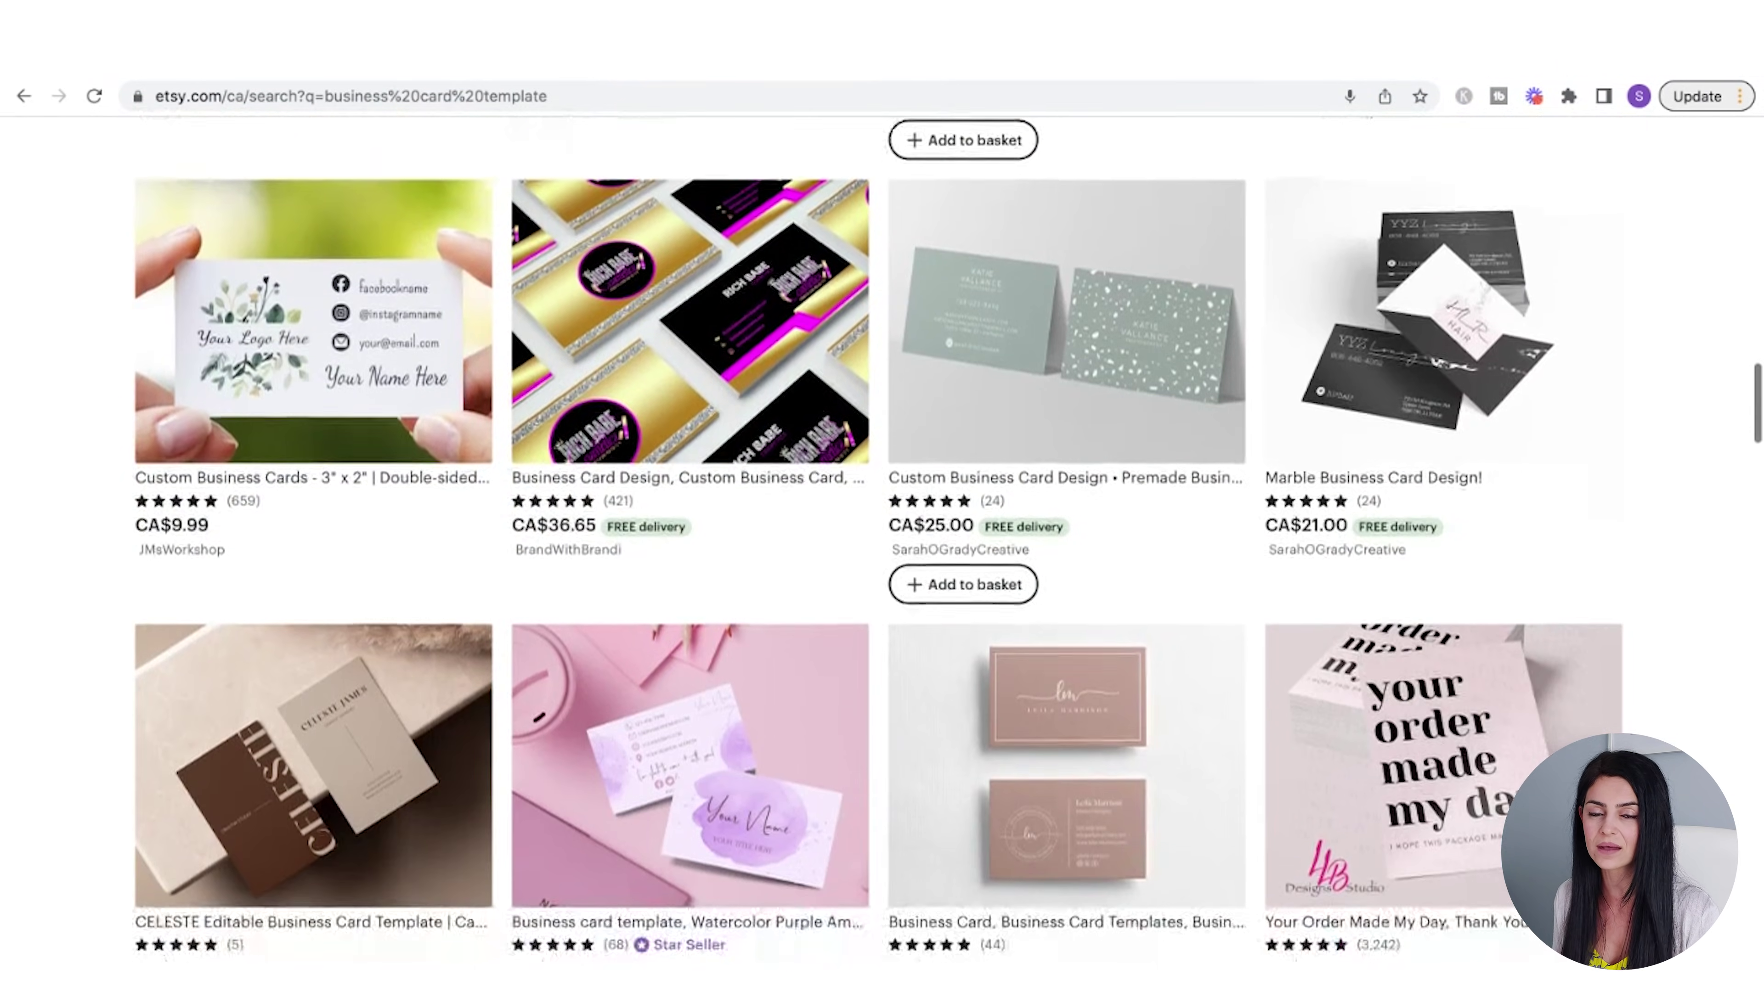
scroll(948, 539, down, 12)
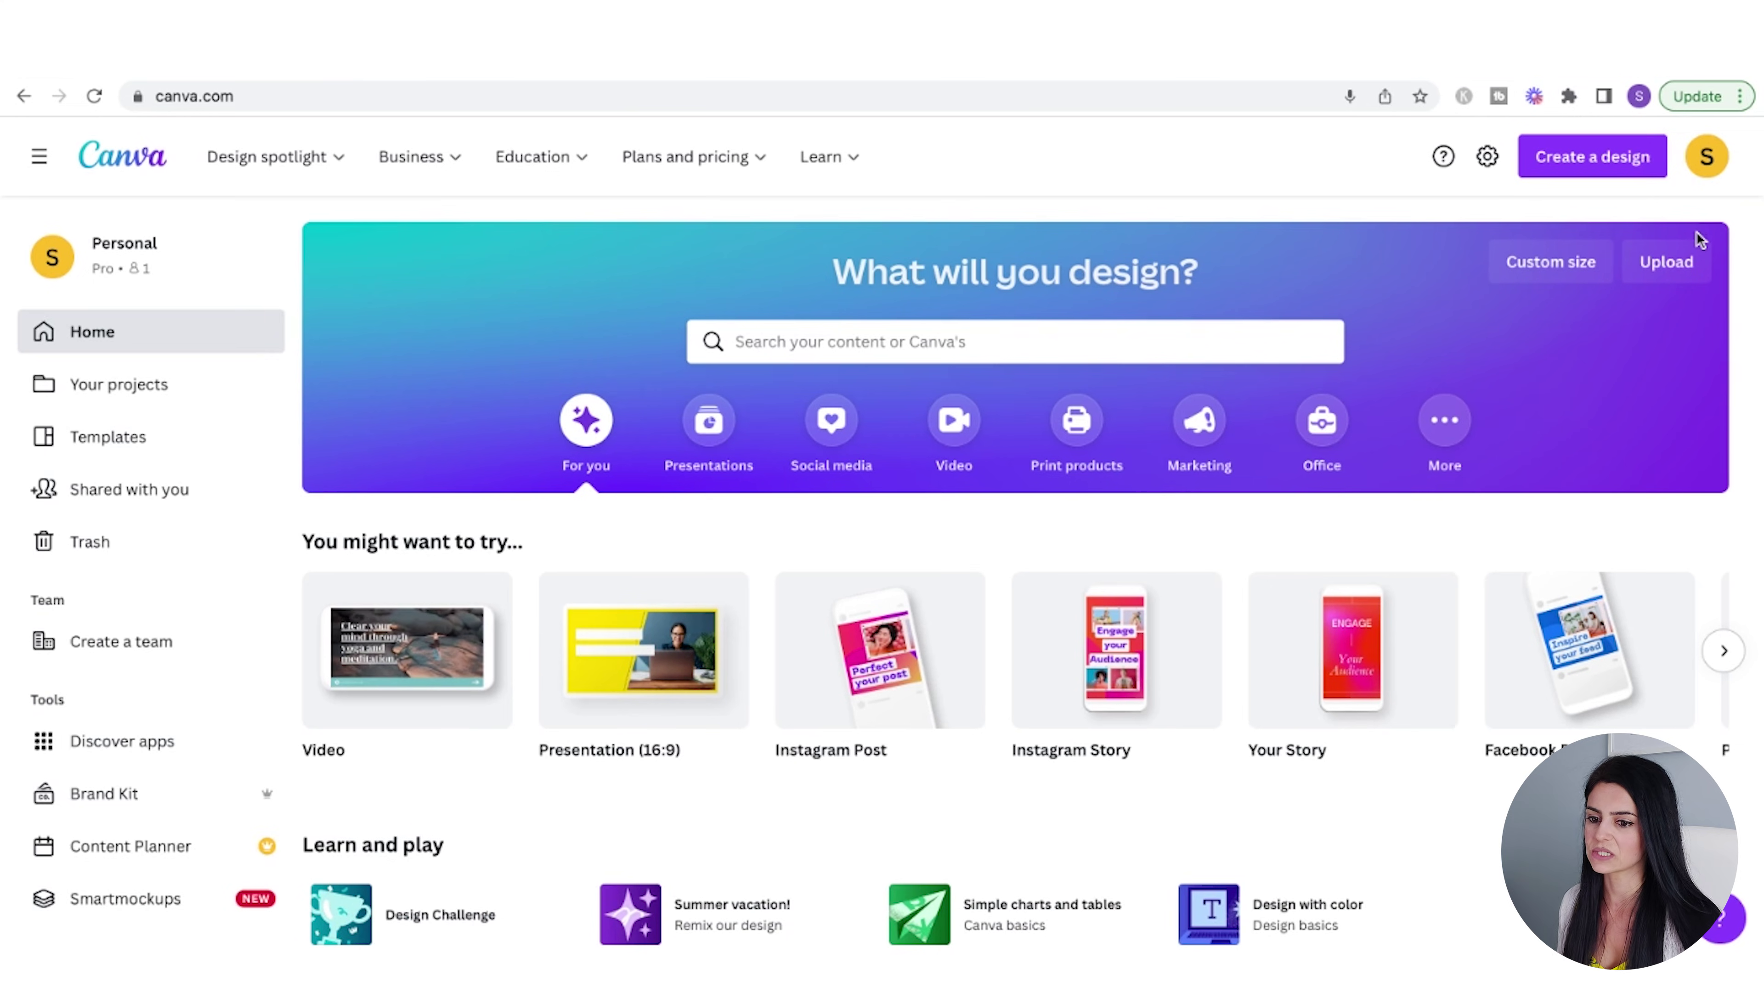
- Create a new custom-size design of 6 × 5 in
click(1597, 159)
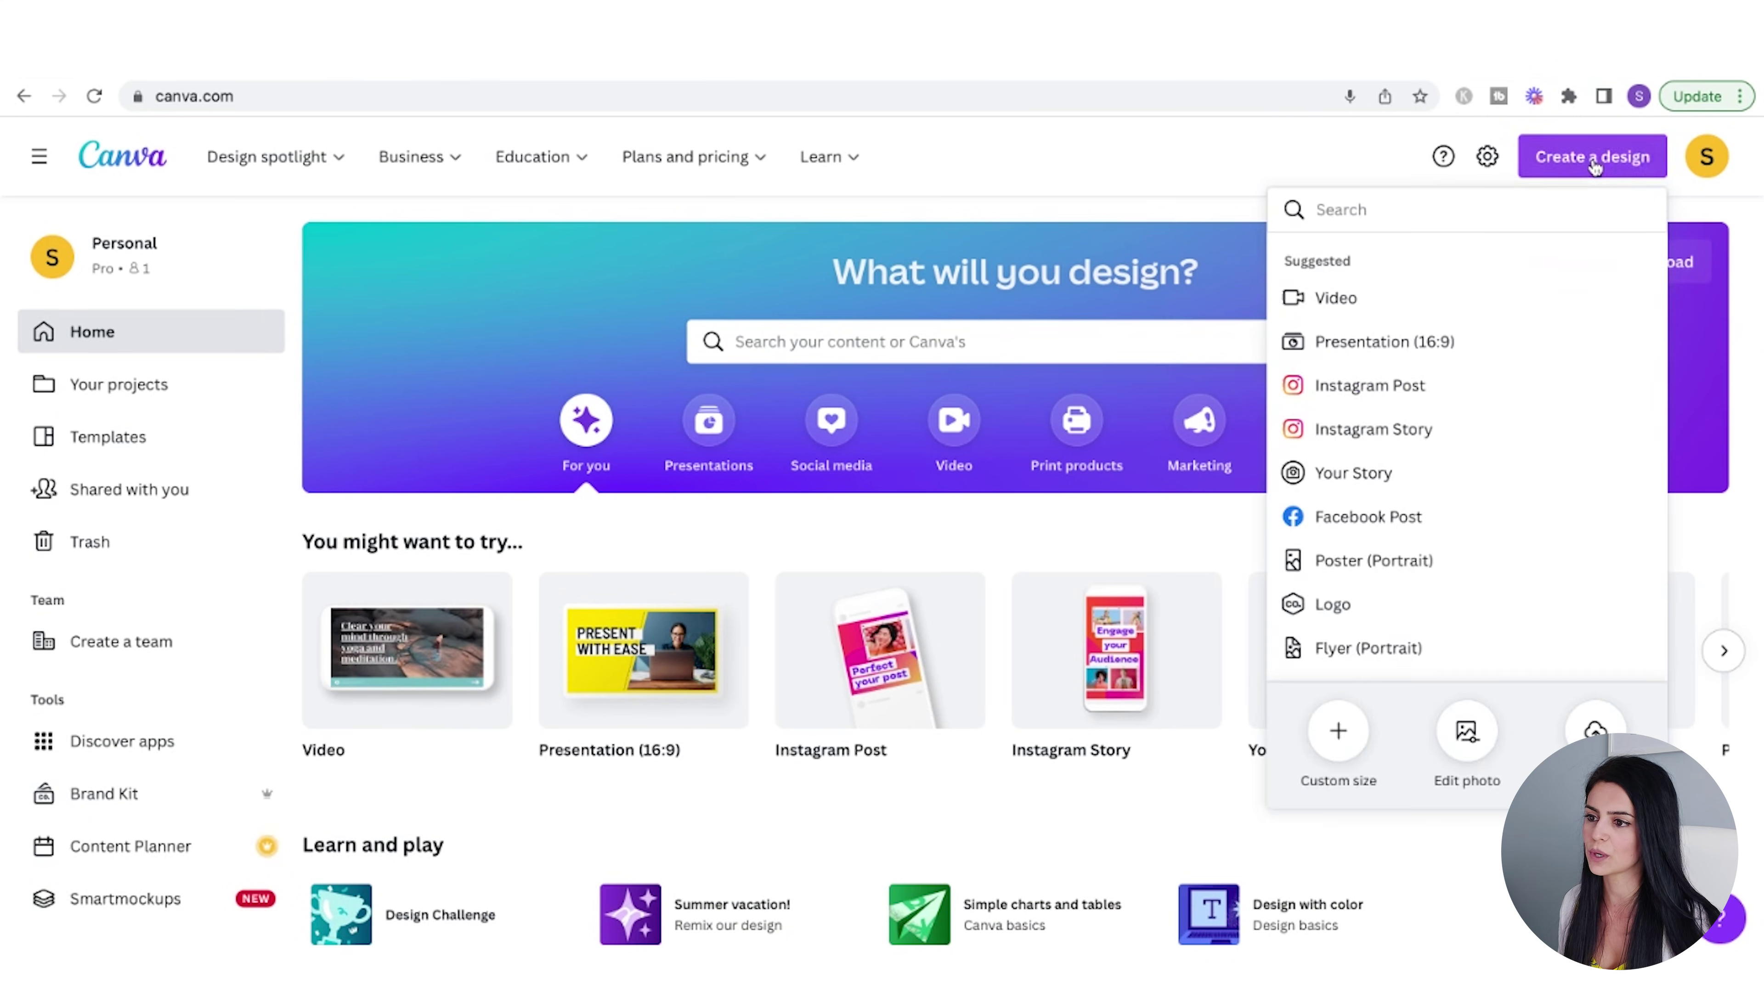
click(1351, 746)
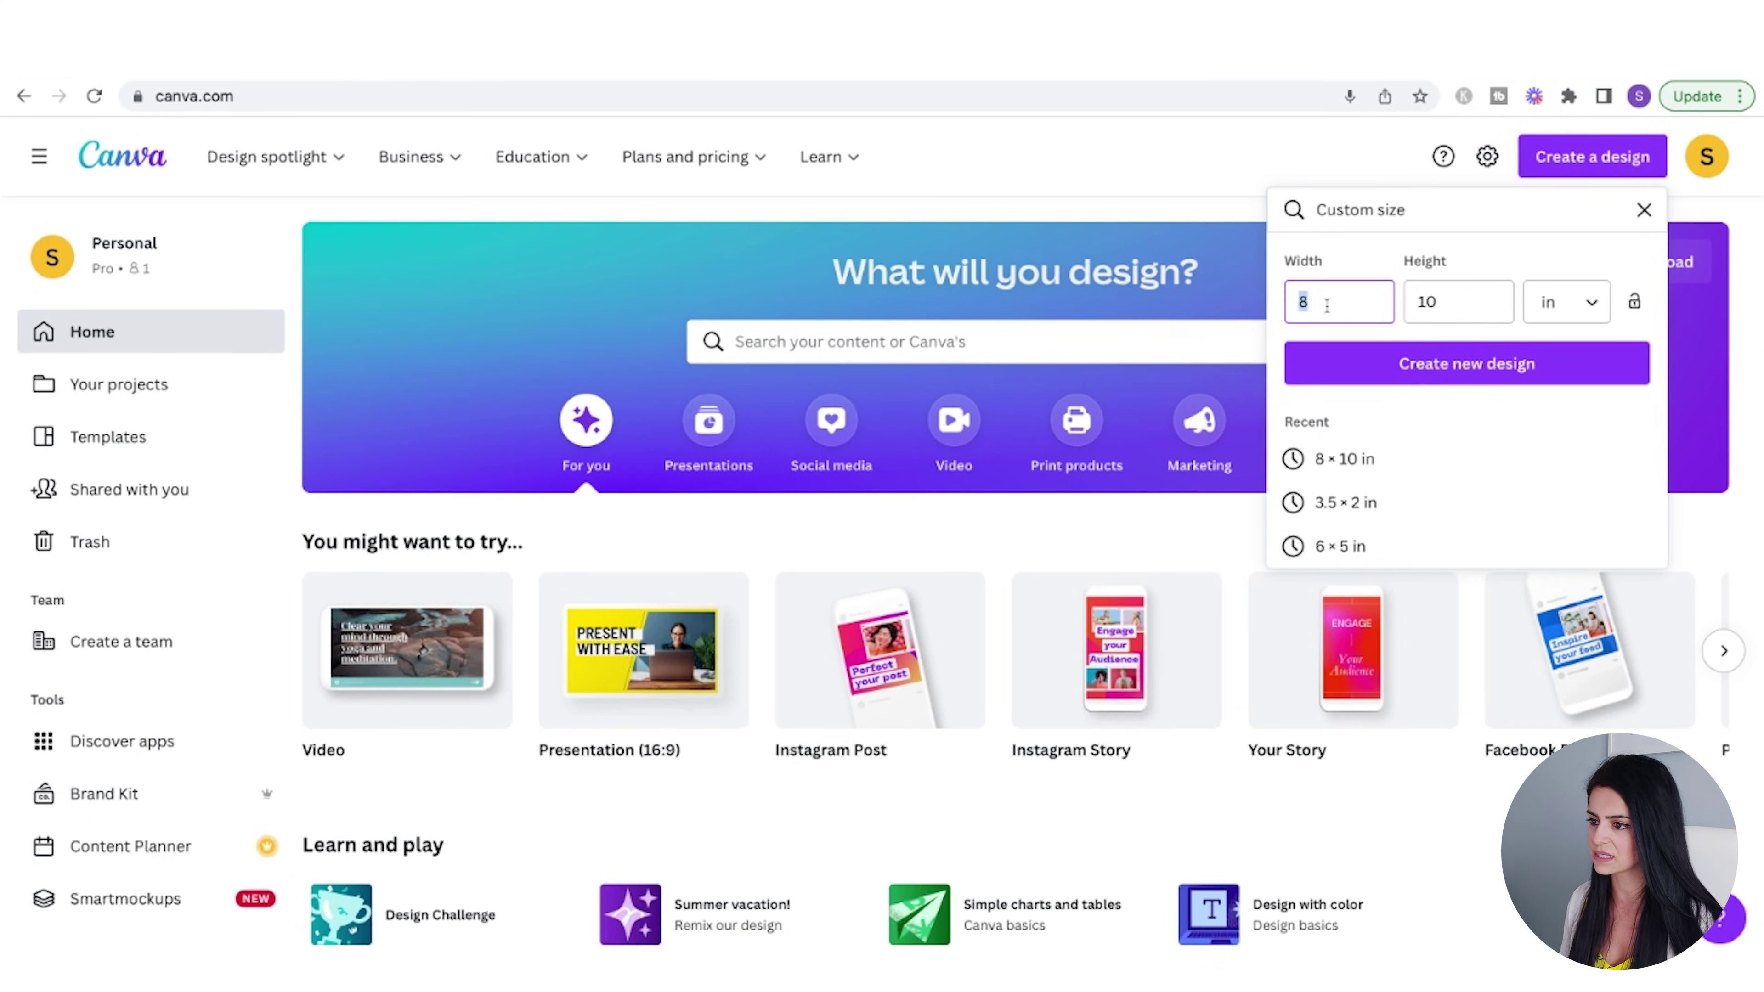
double_click(1448, 305)
text(5)
click(1472, 366)
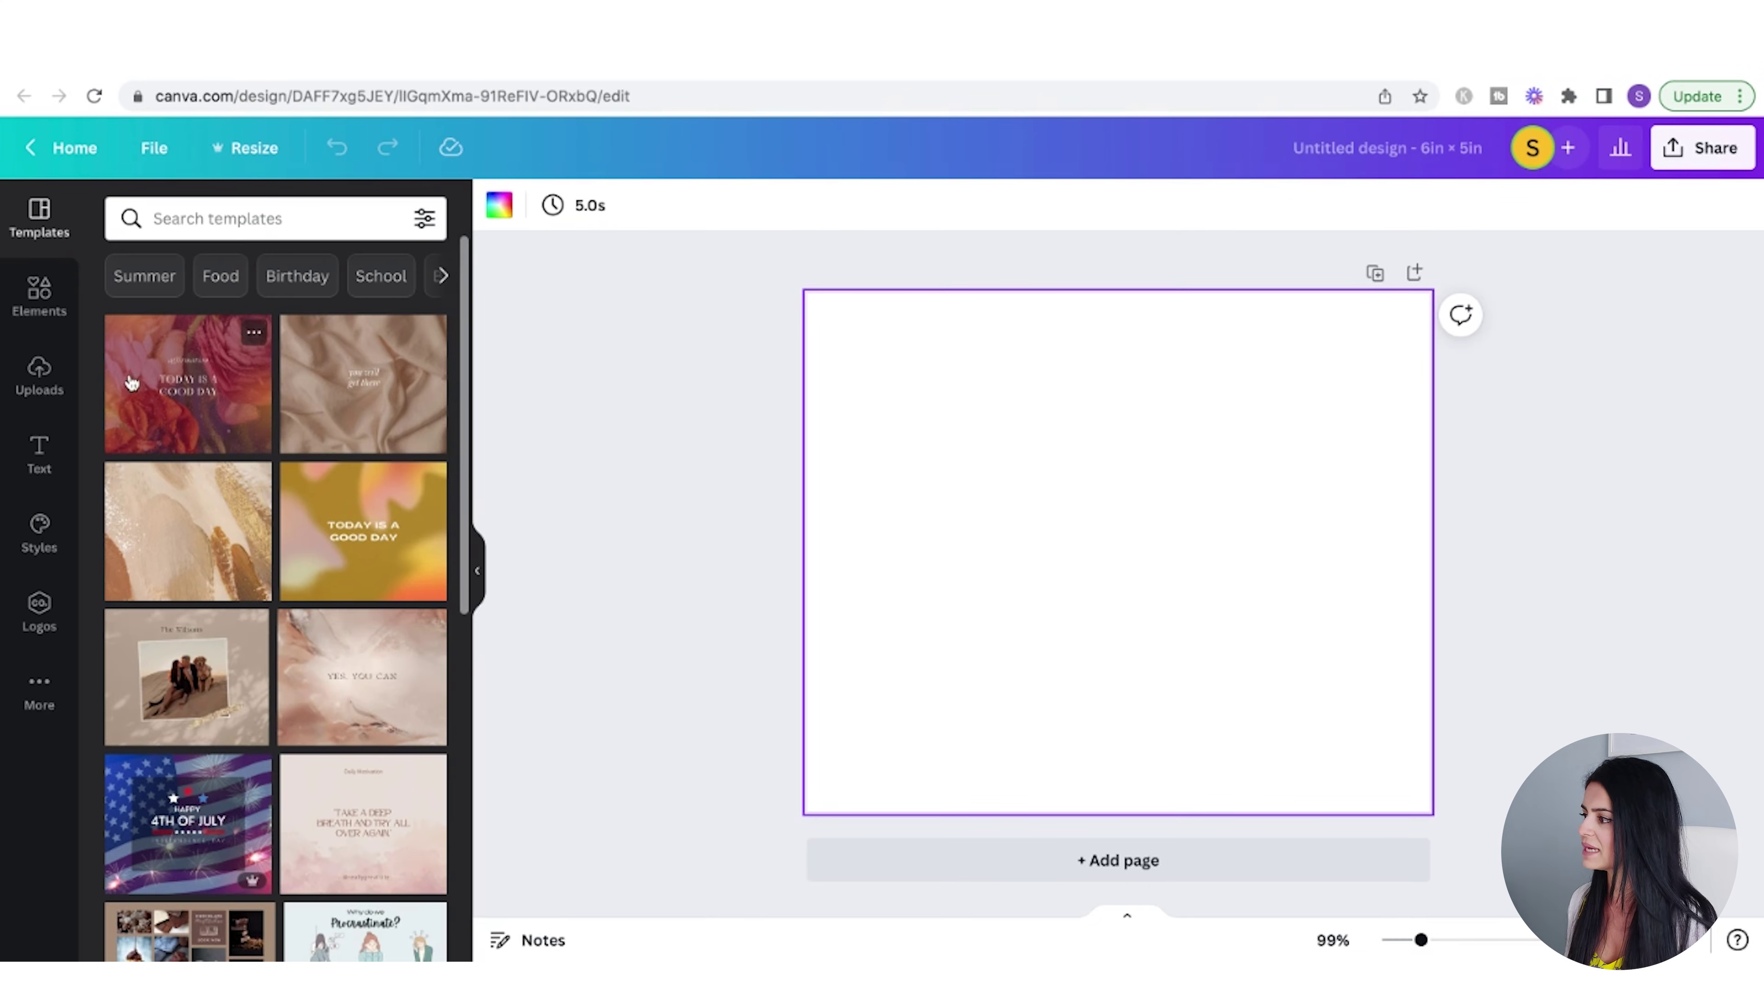
- Add the white contact card and pink card front images from Uploads
click(39, 297)
click(39, 375)
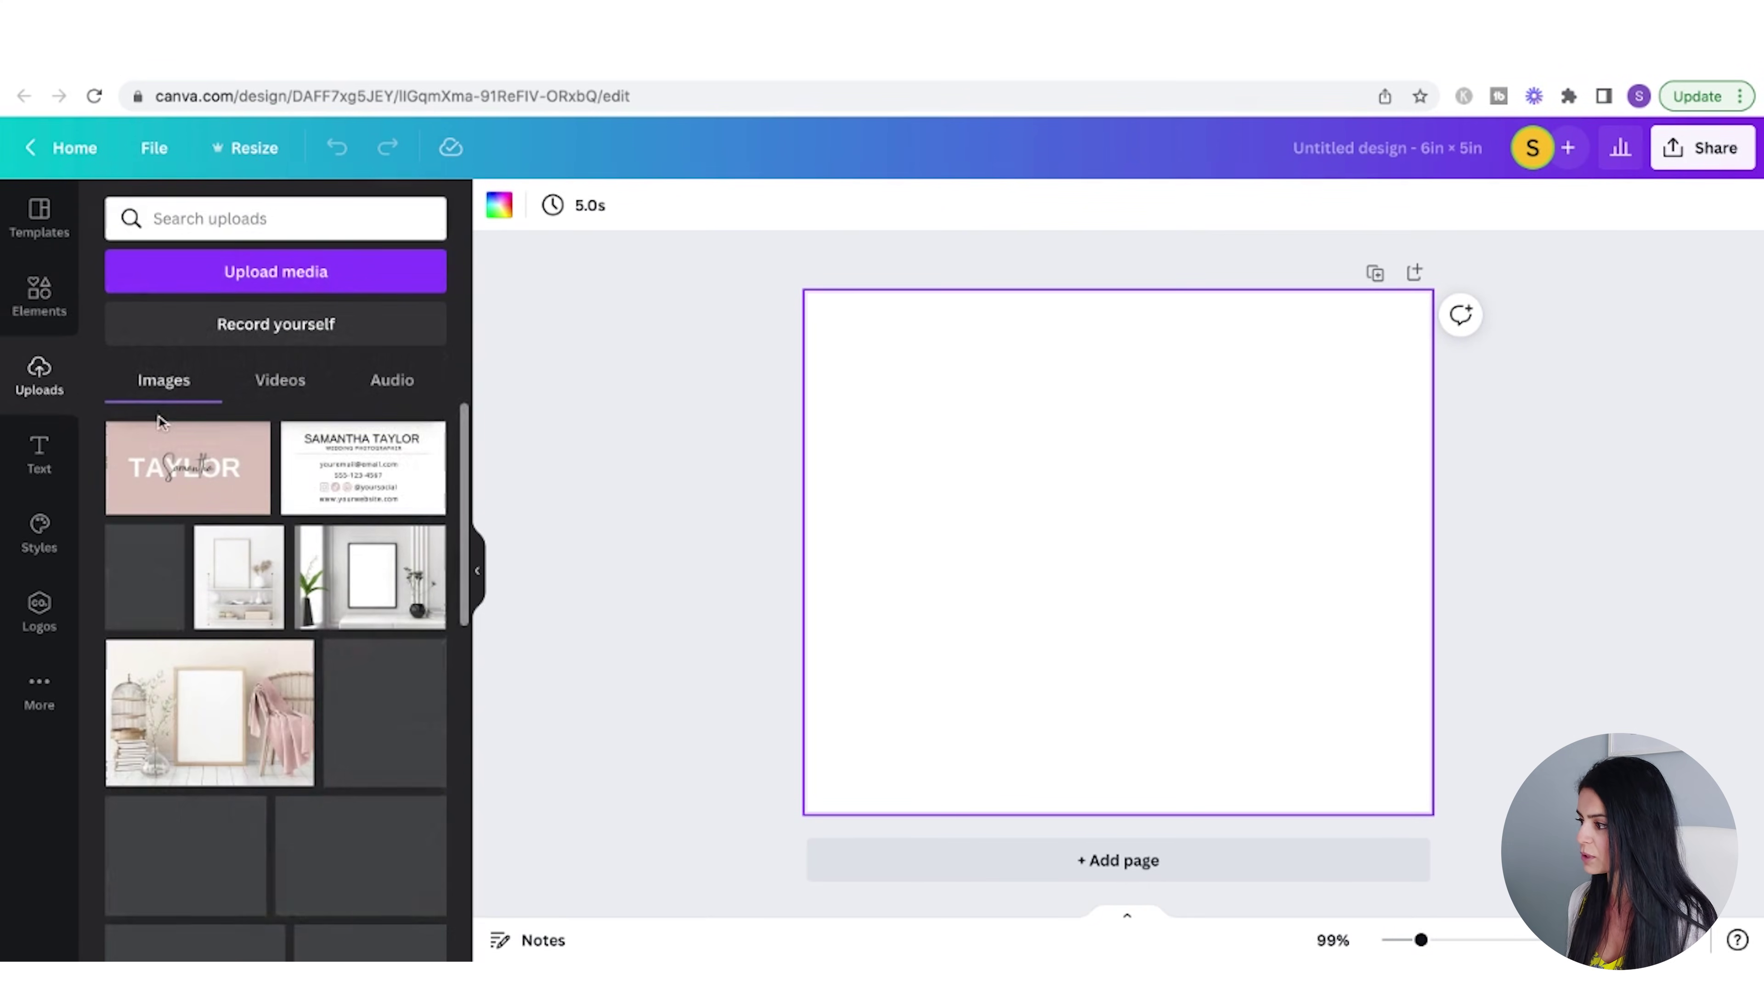
click(345, 487)
click(188, 467)
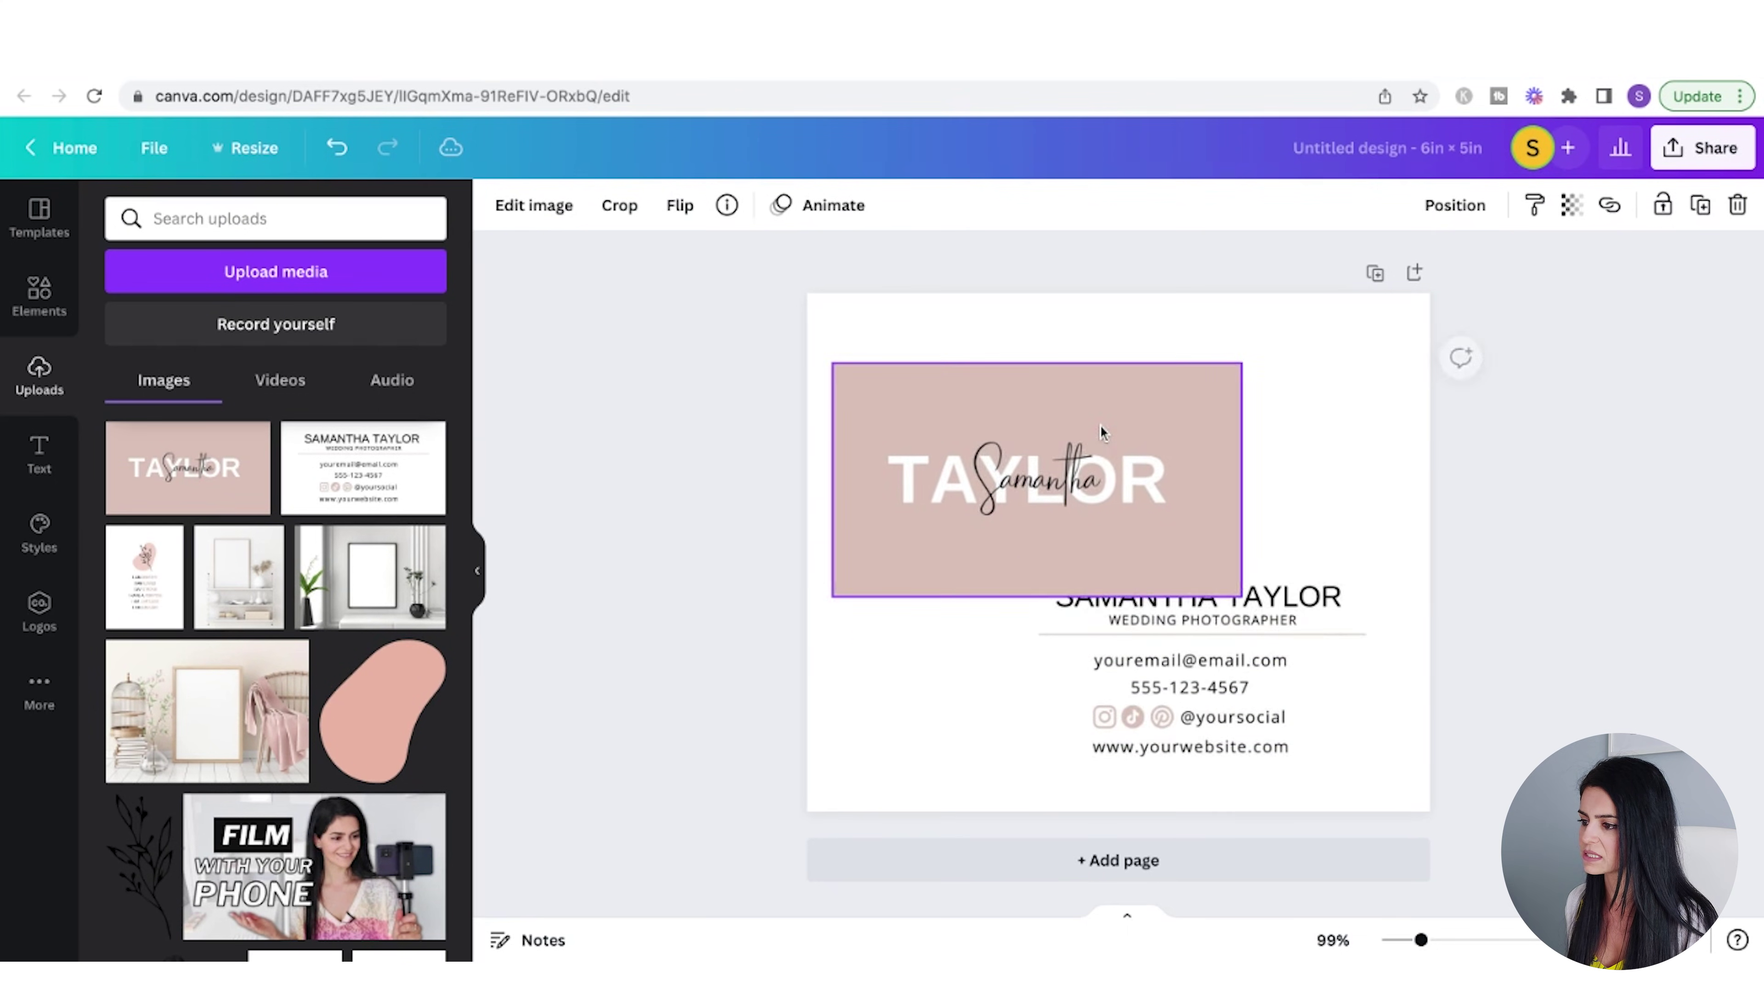
click(1347, 342)
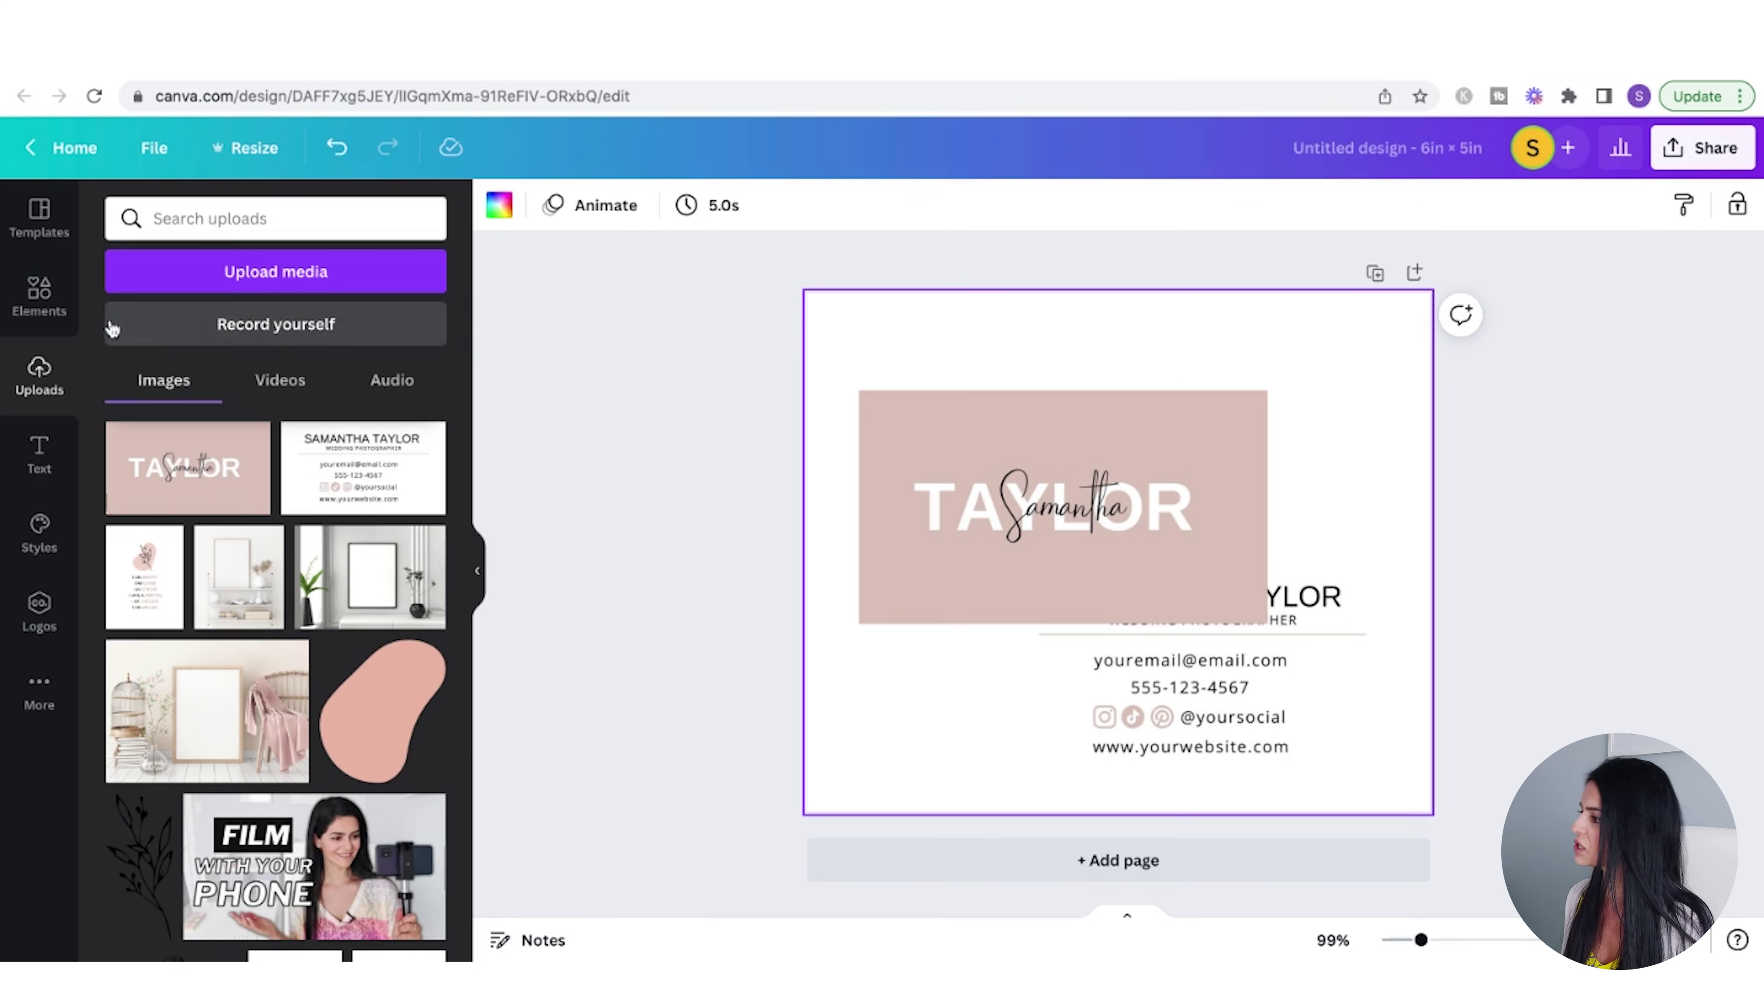
- Add a 'grey concrete floor' texture, stretch it over the page, and send it to the back
click(59, 309)
click(205, 227)
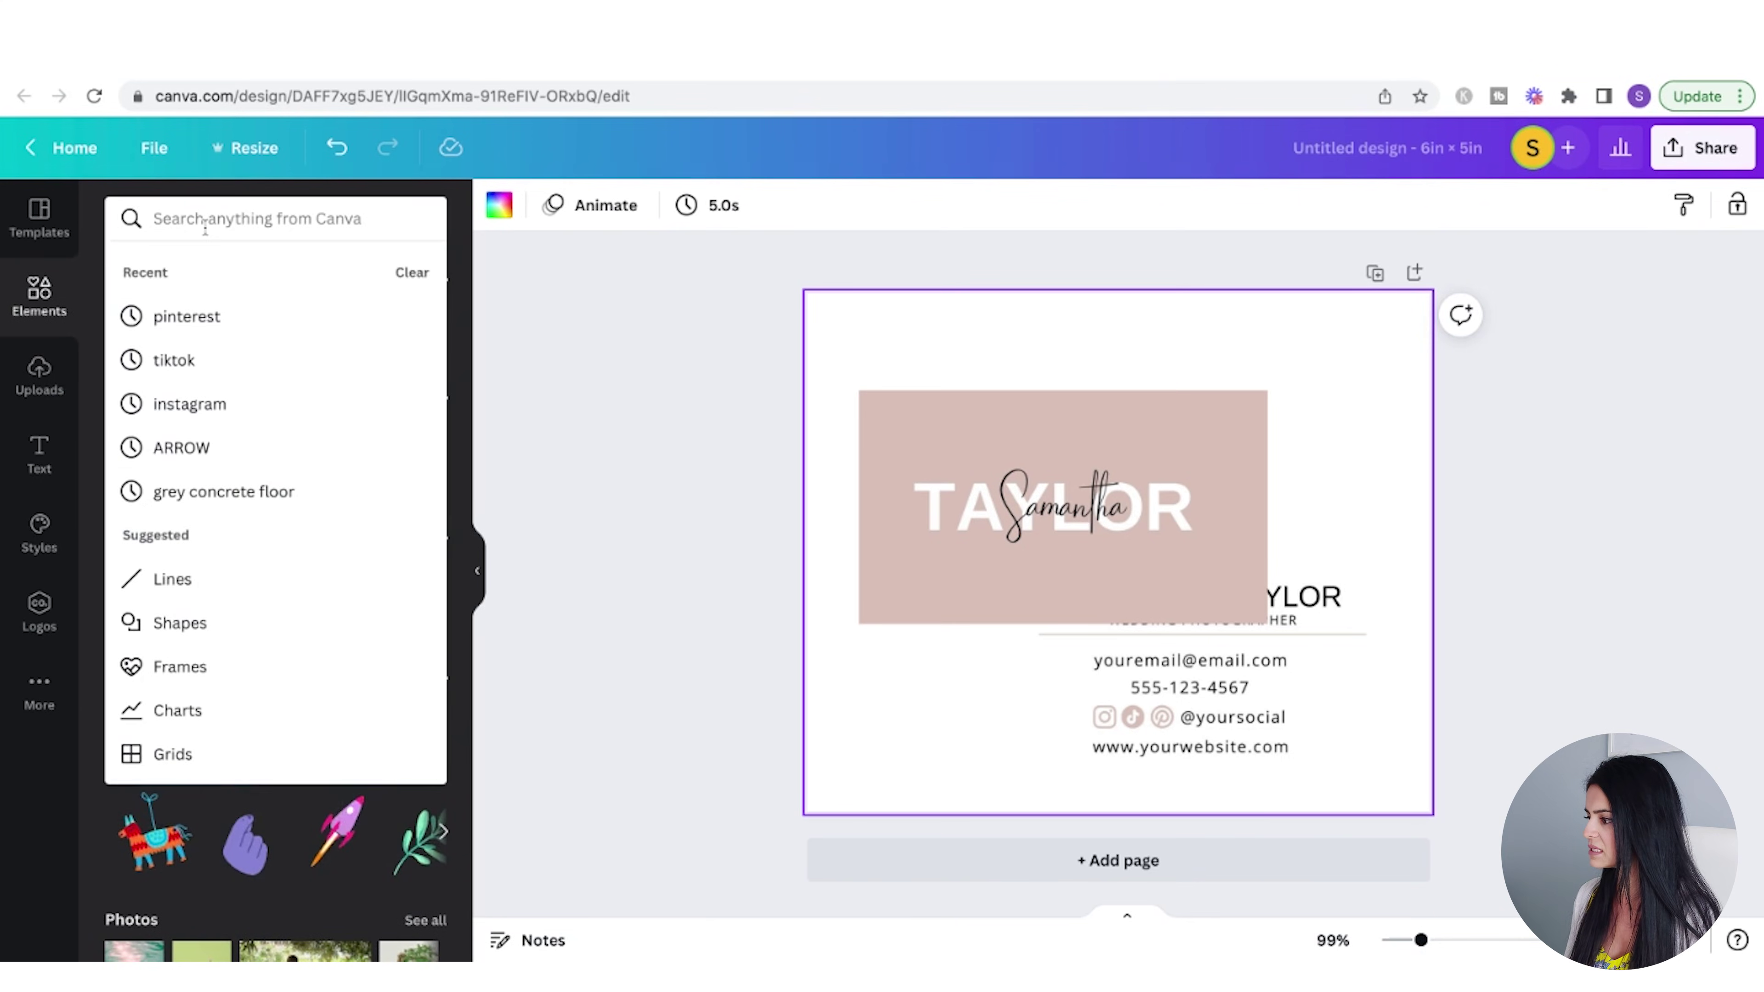
text(grey conc)
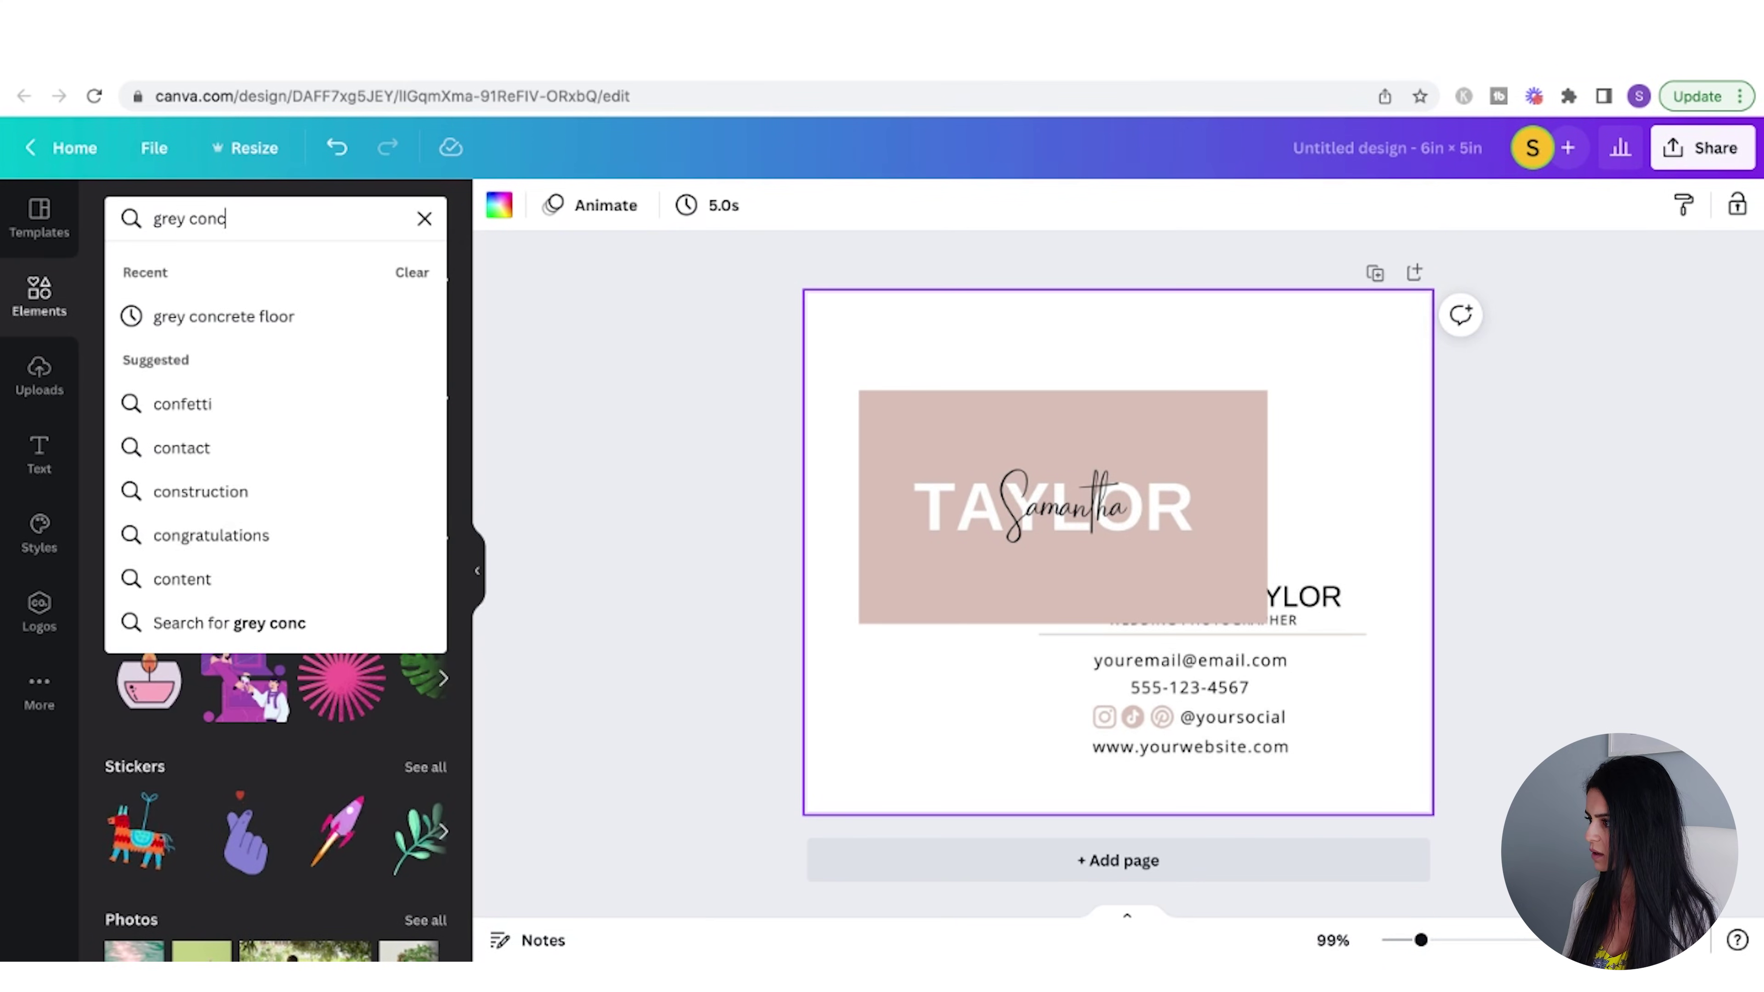
text(rete floor)
key(Return)
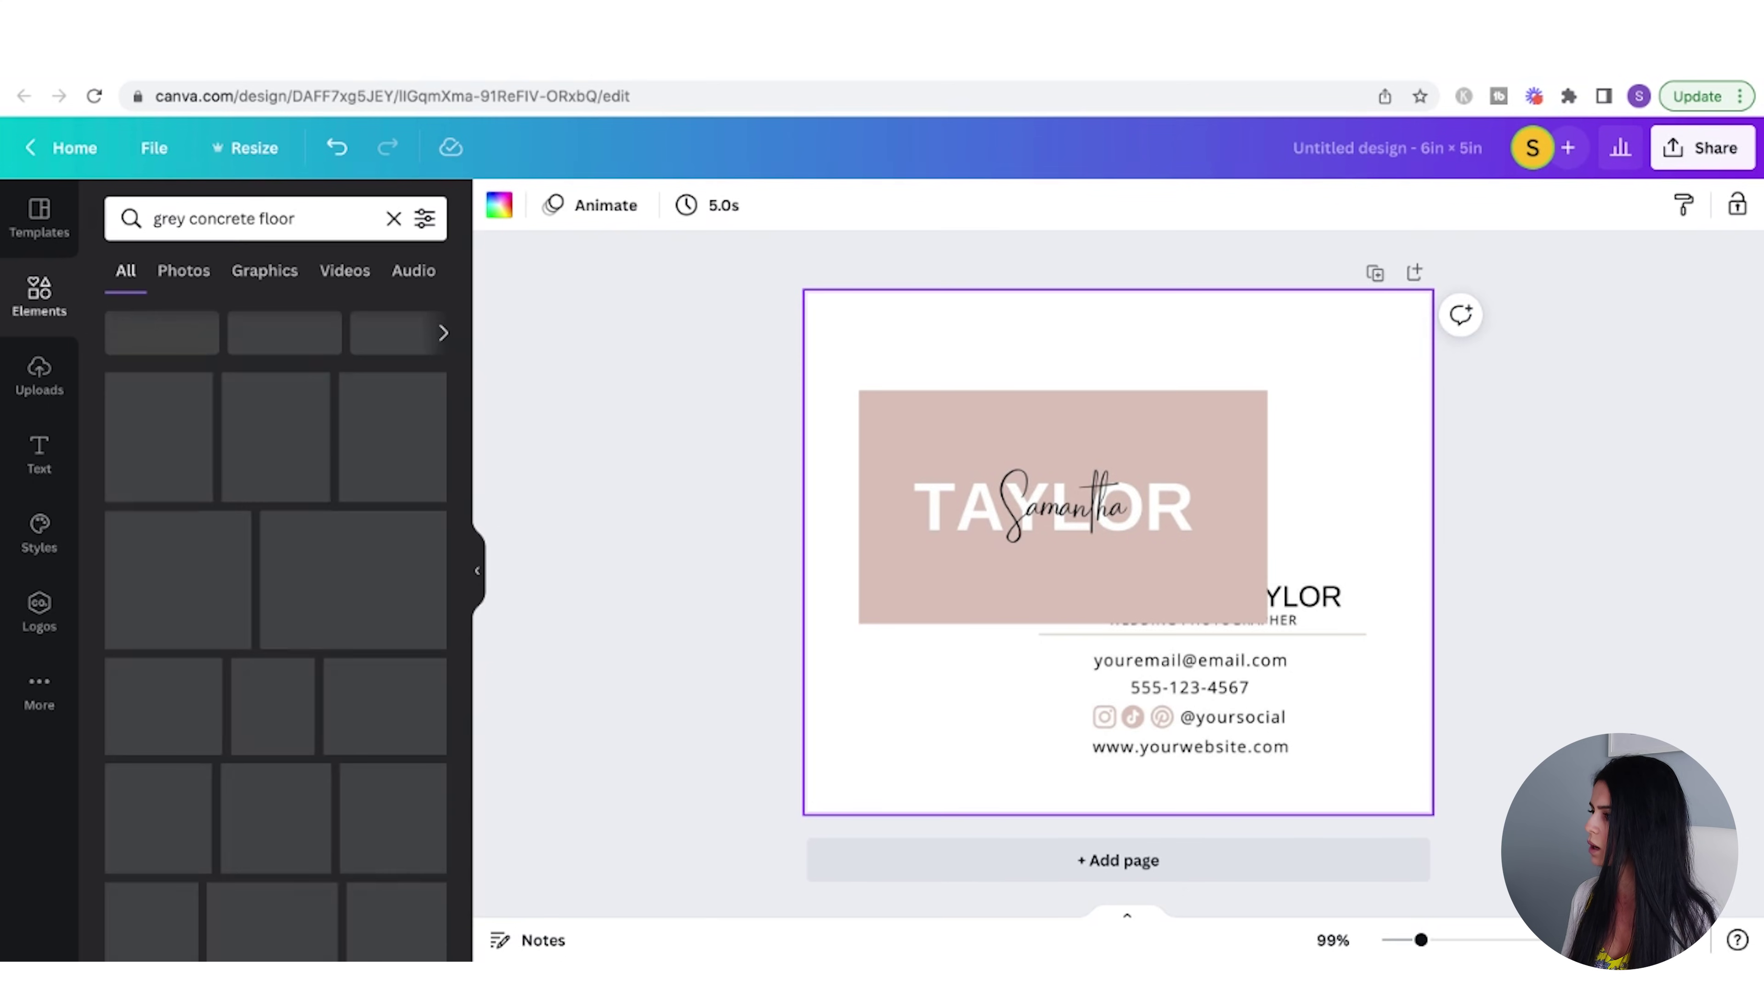
click(158, 737)
drag(854, 376, 729, 293)
drag(1378, 725, 1505, 810)
right_click(1070, 500)
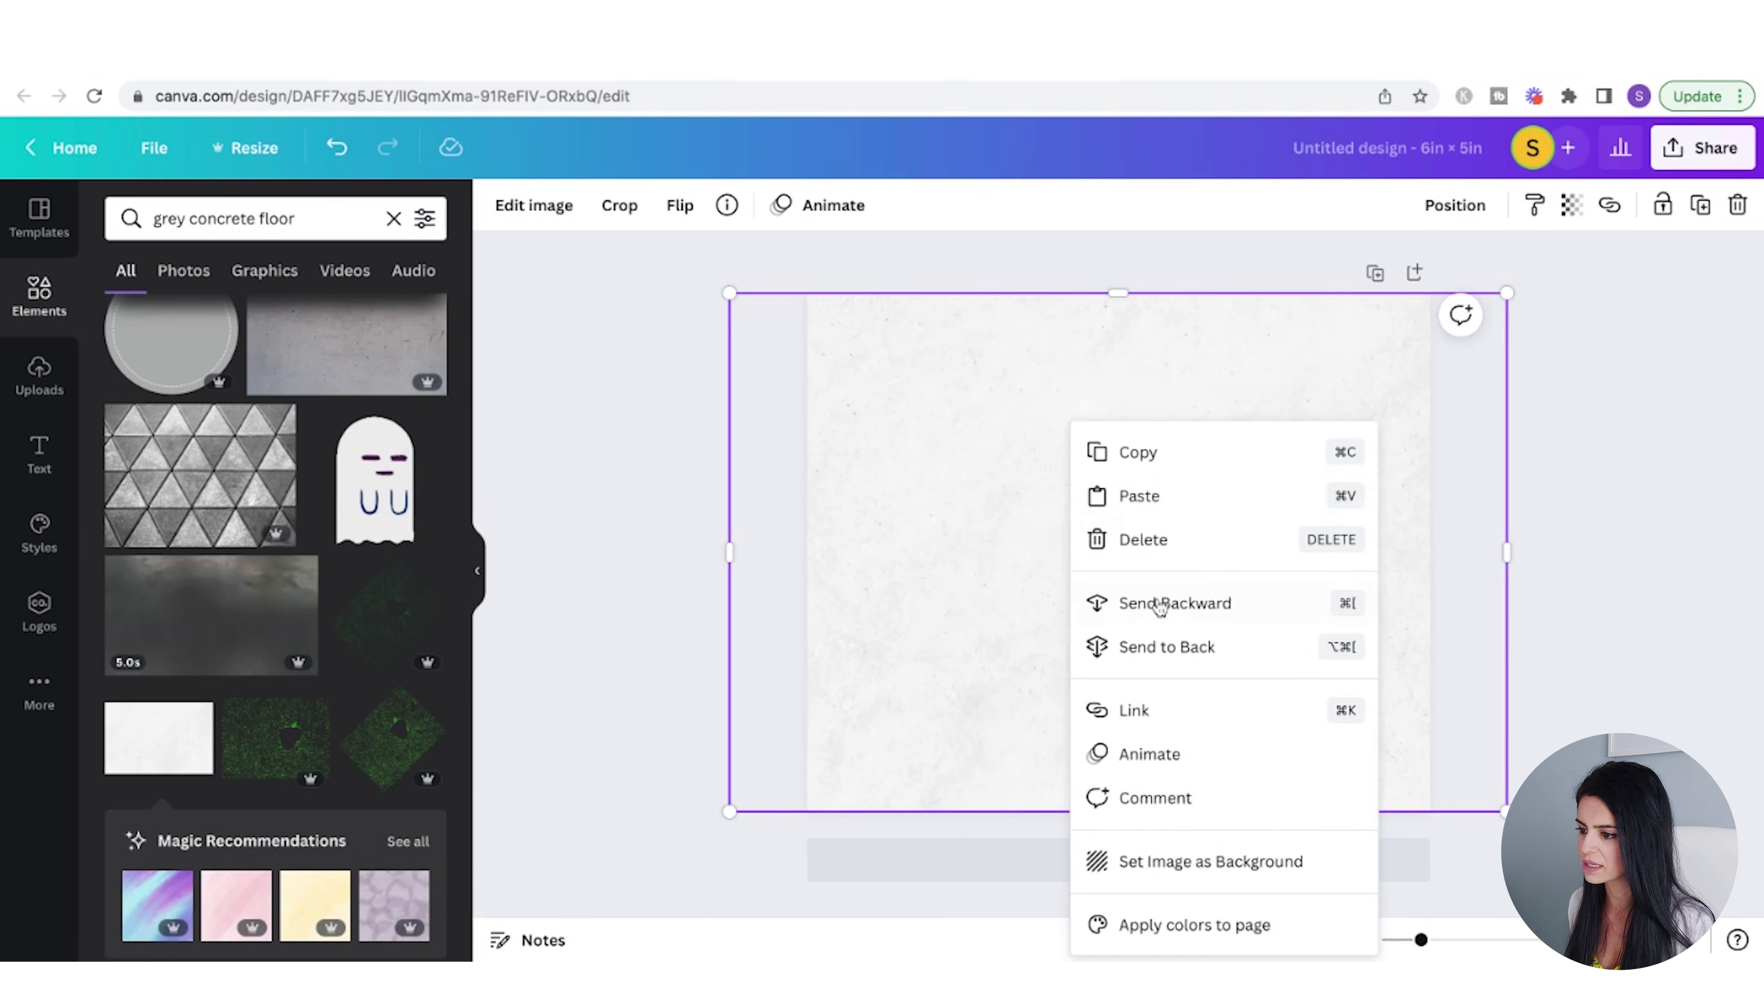
click(1174, 649)
- Nudge the white card, then apply the 'Business card 4' Smartmockup to the pink card front
drag(1403, 644, 1388, 636)
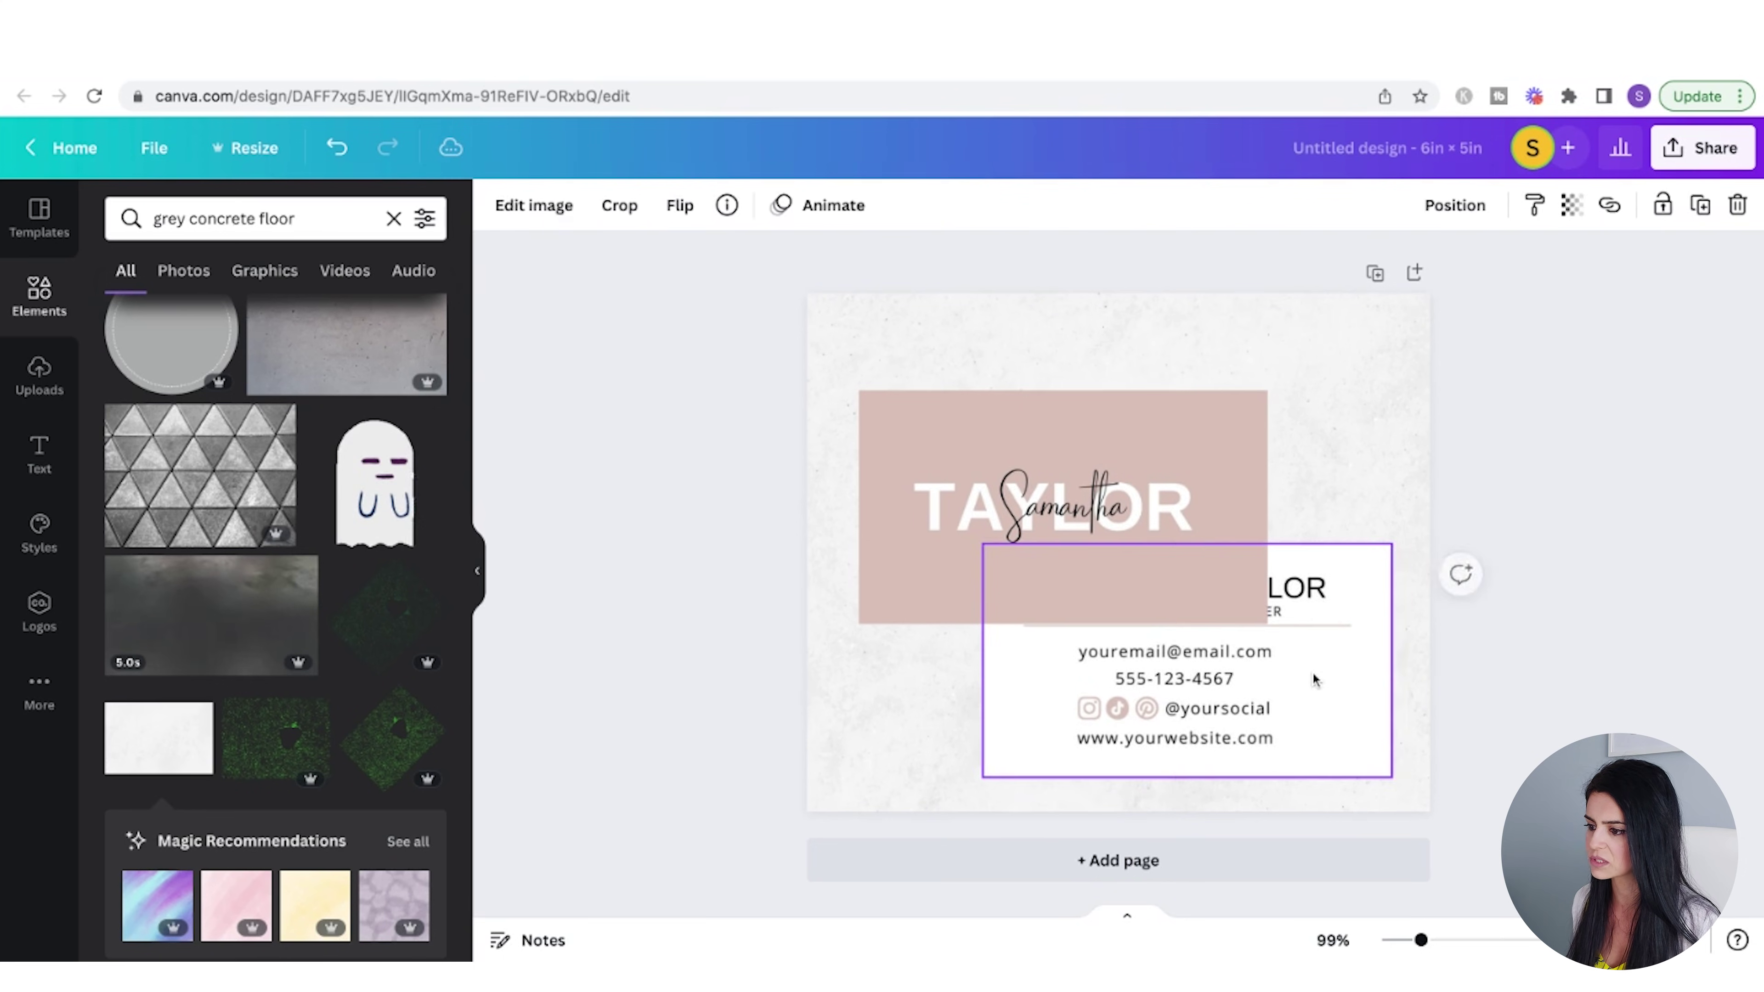
right_click(1274, 674)
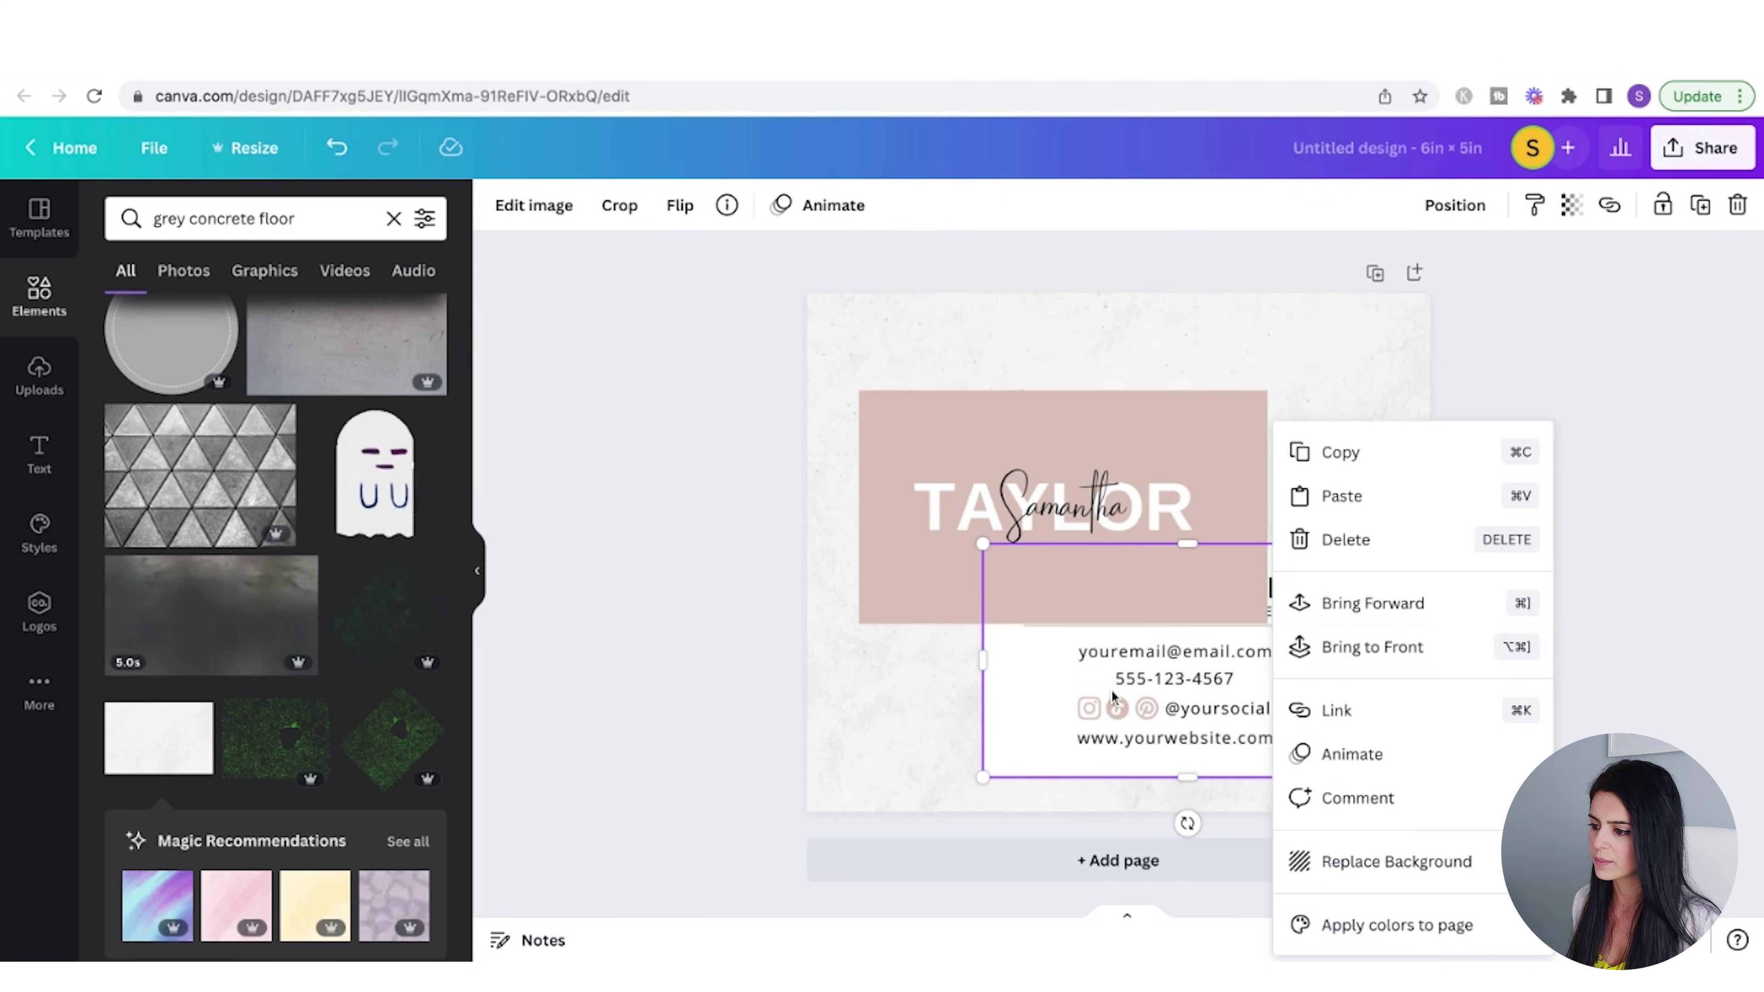
click(1019, 453)
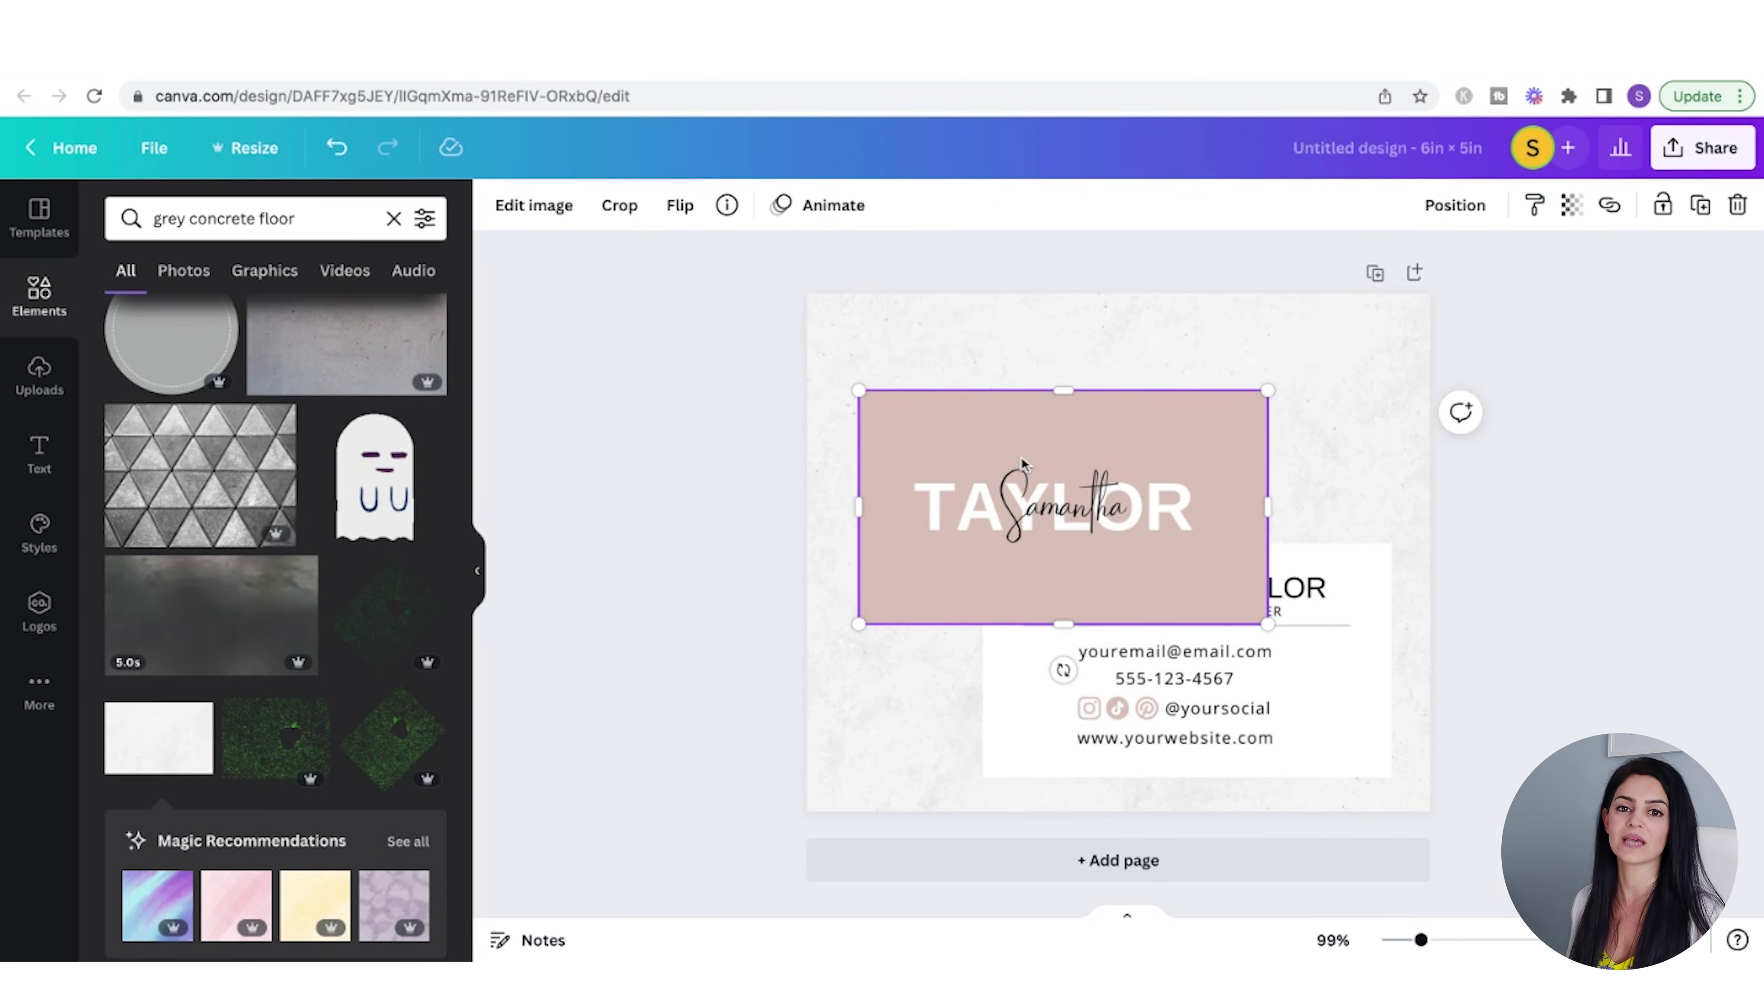
click(578, 208)
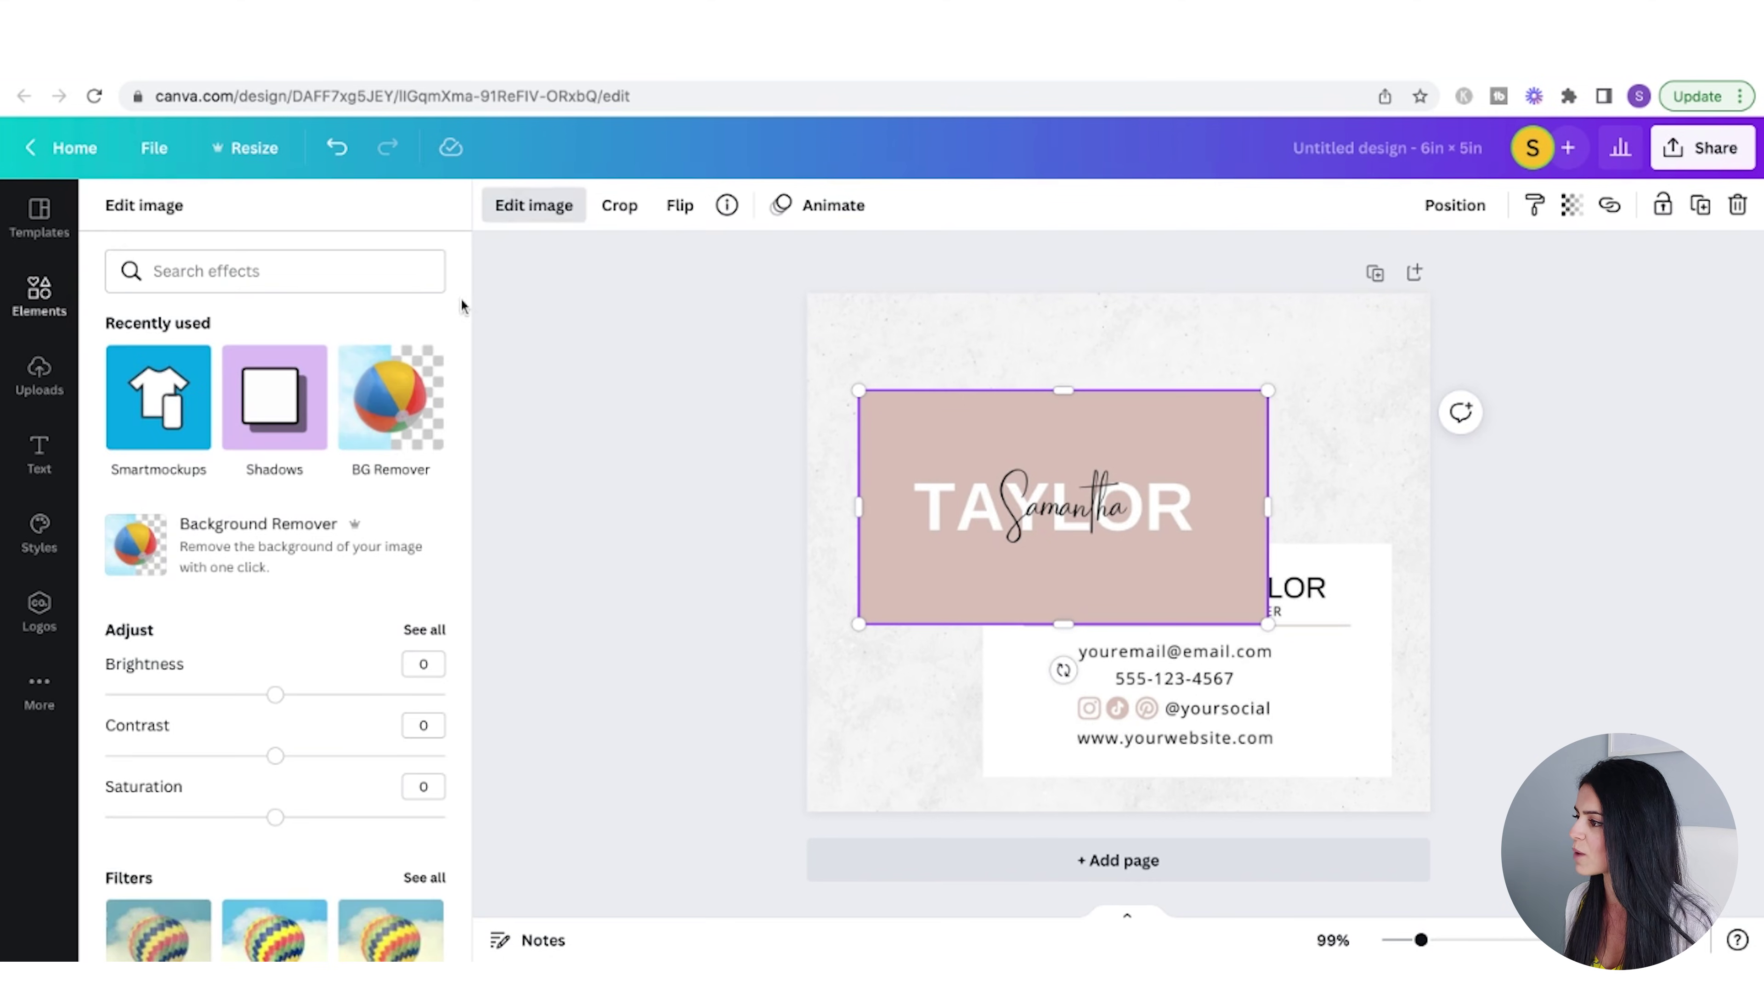
scroll(243, 686, down, 15)
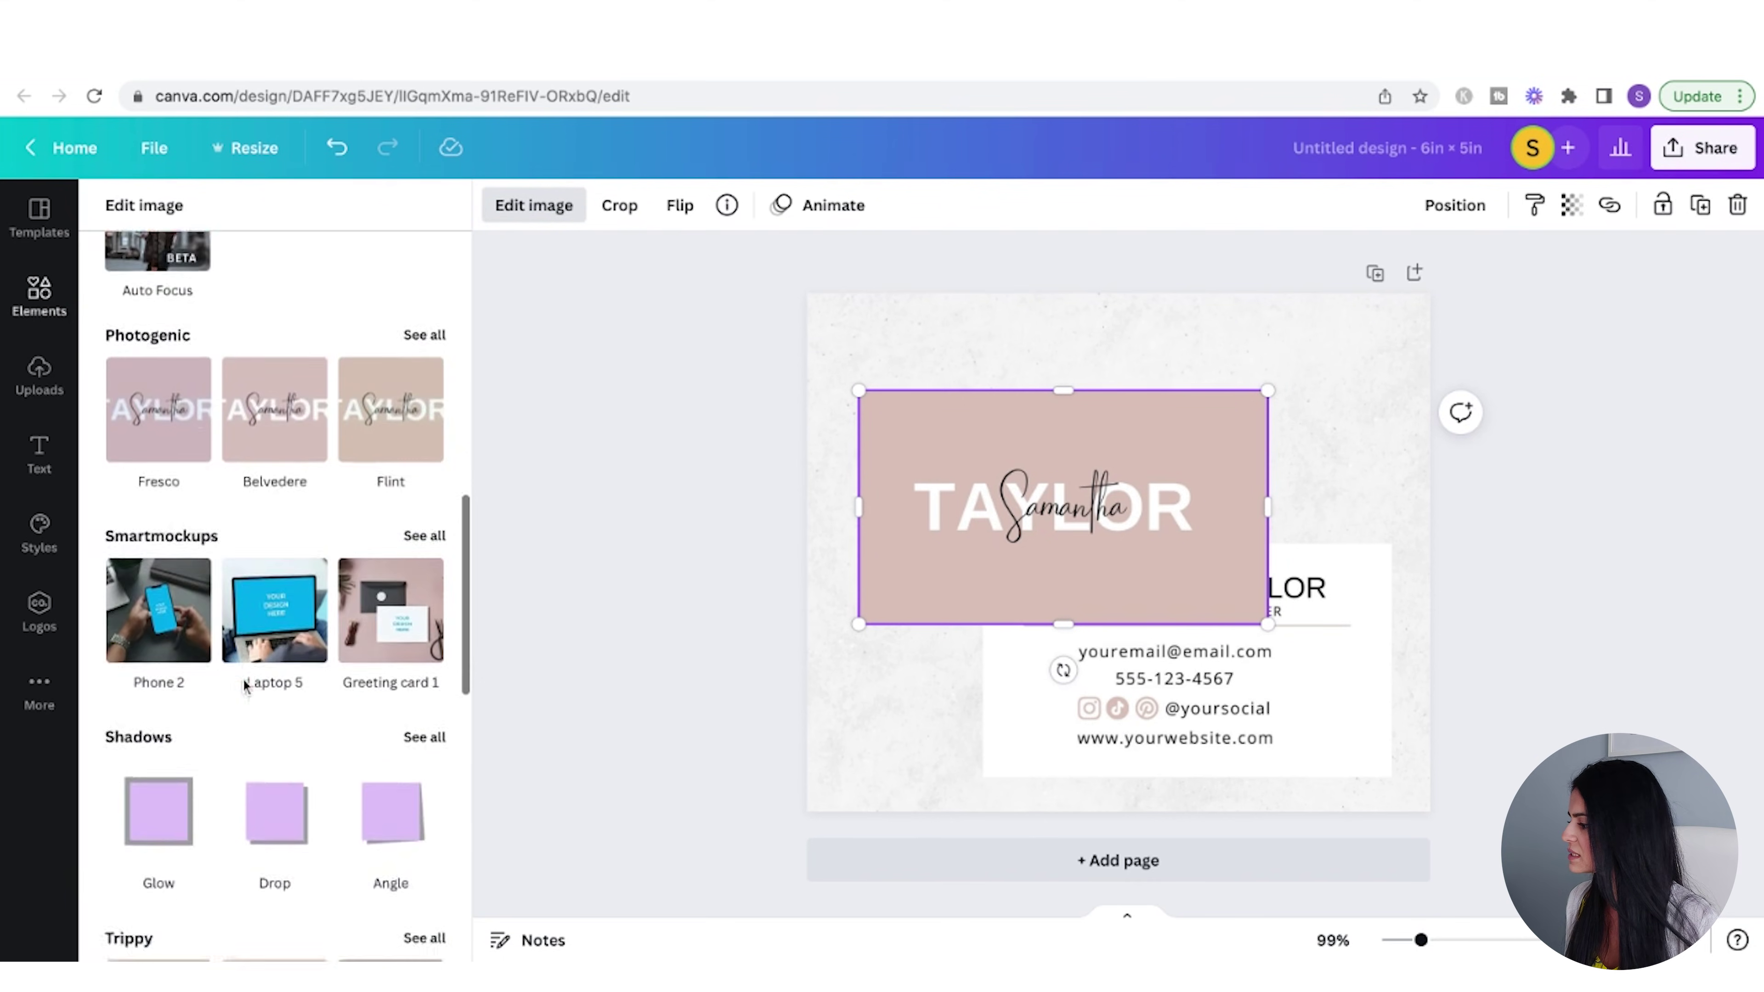
scroll(224, 738, down, 5)
click(362, 689)
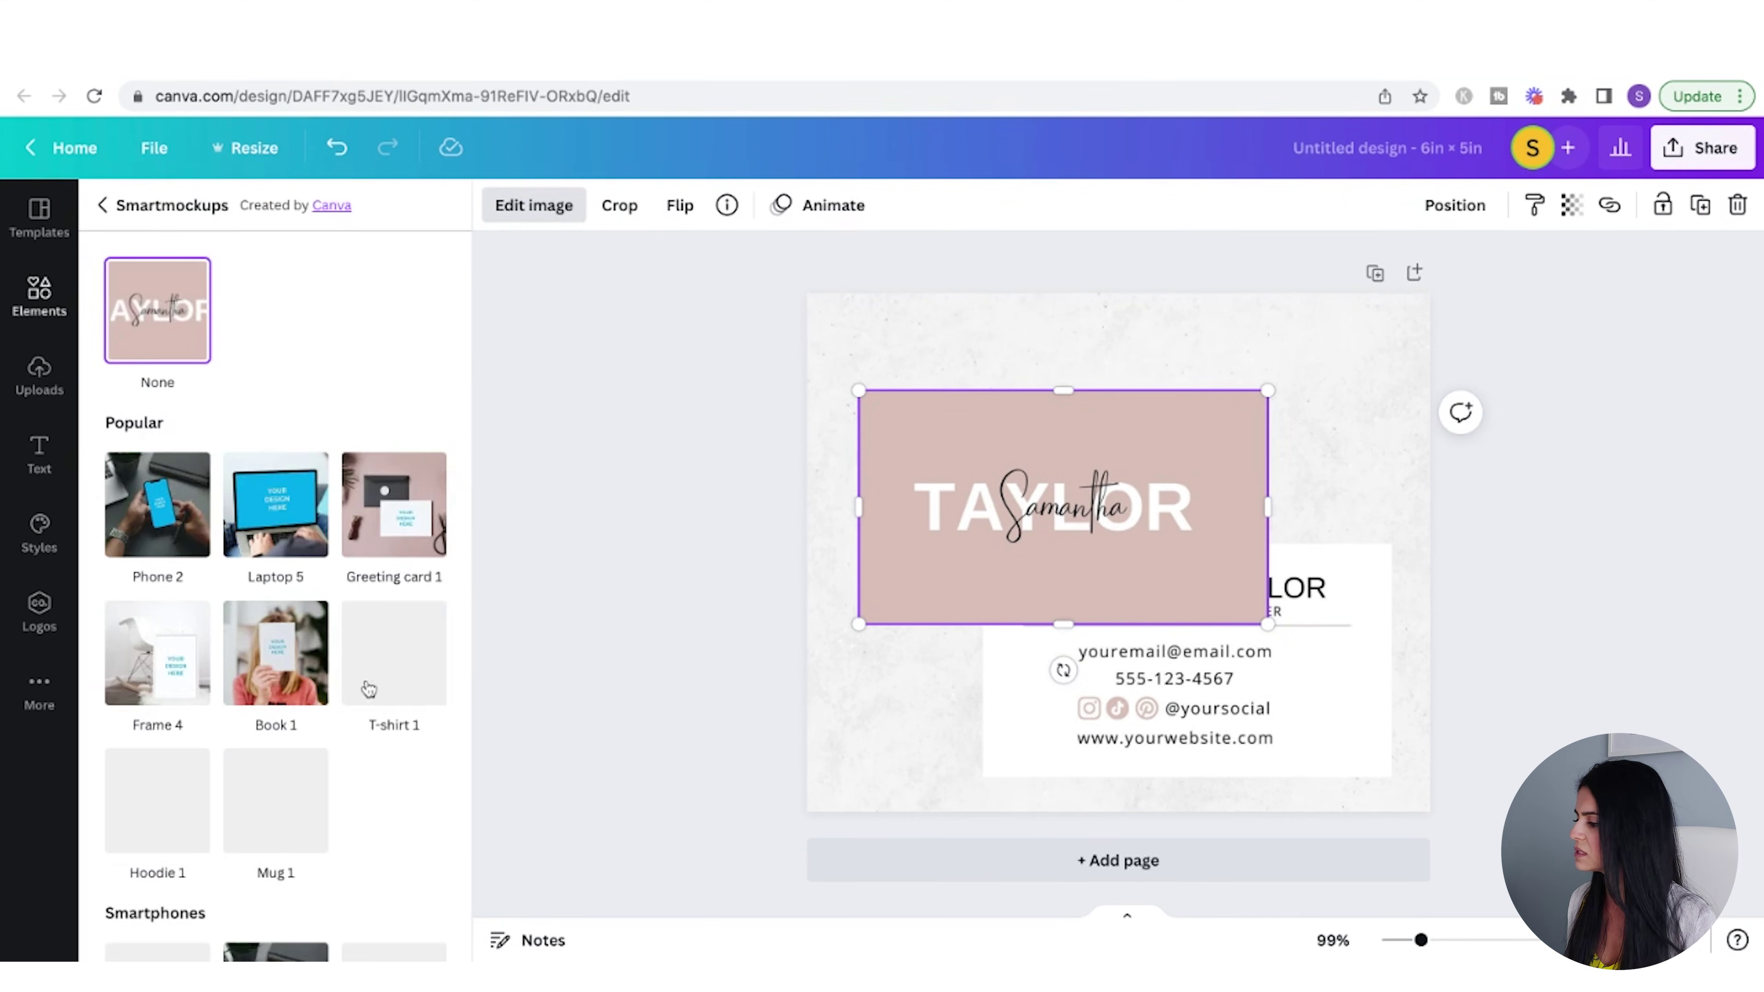
scroll(290, 721, down, 5)
scroll(291, 720, down, 20)
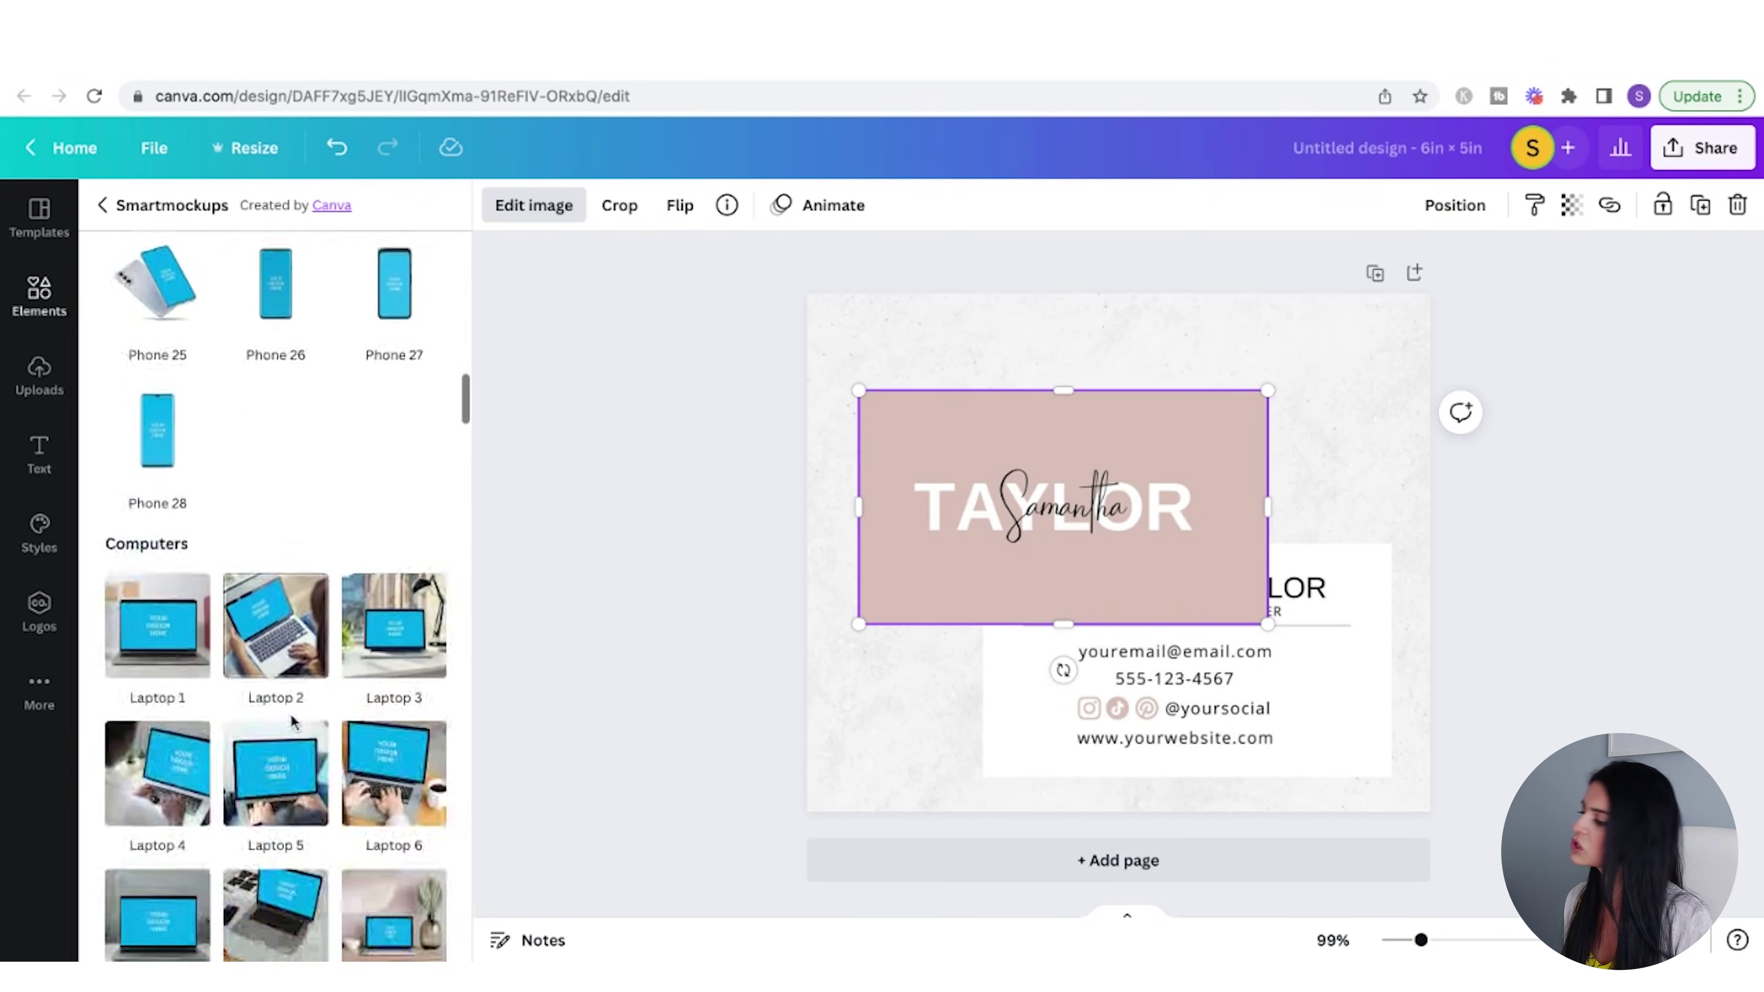
scroll(275, 735, down, 10)
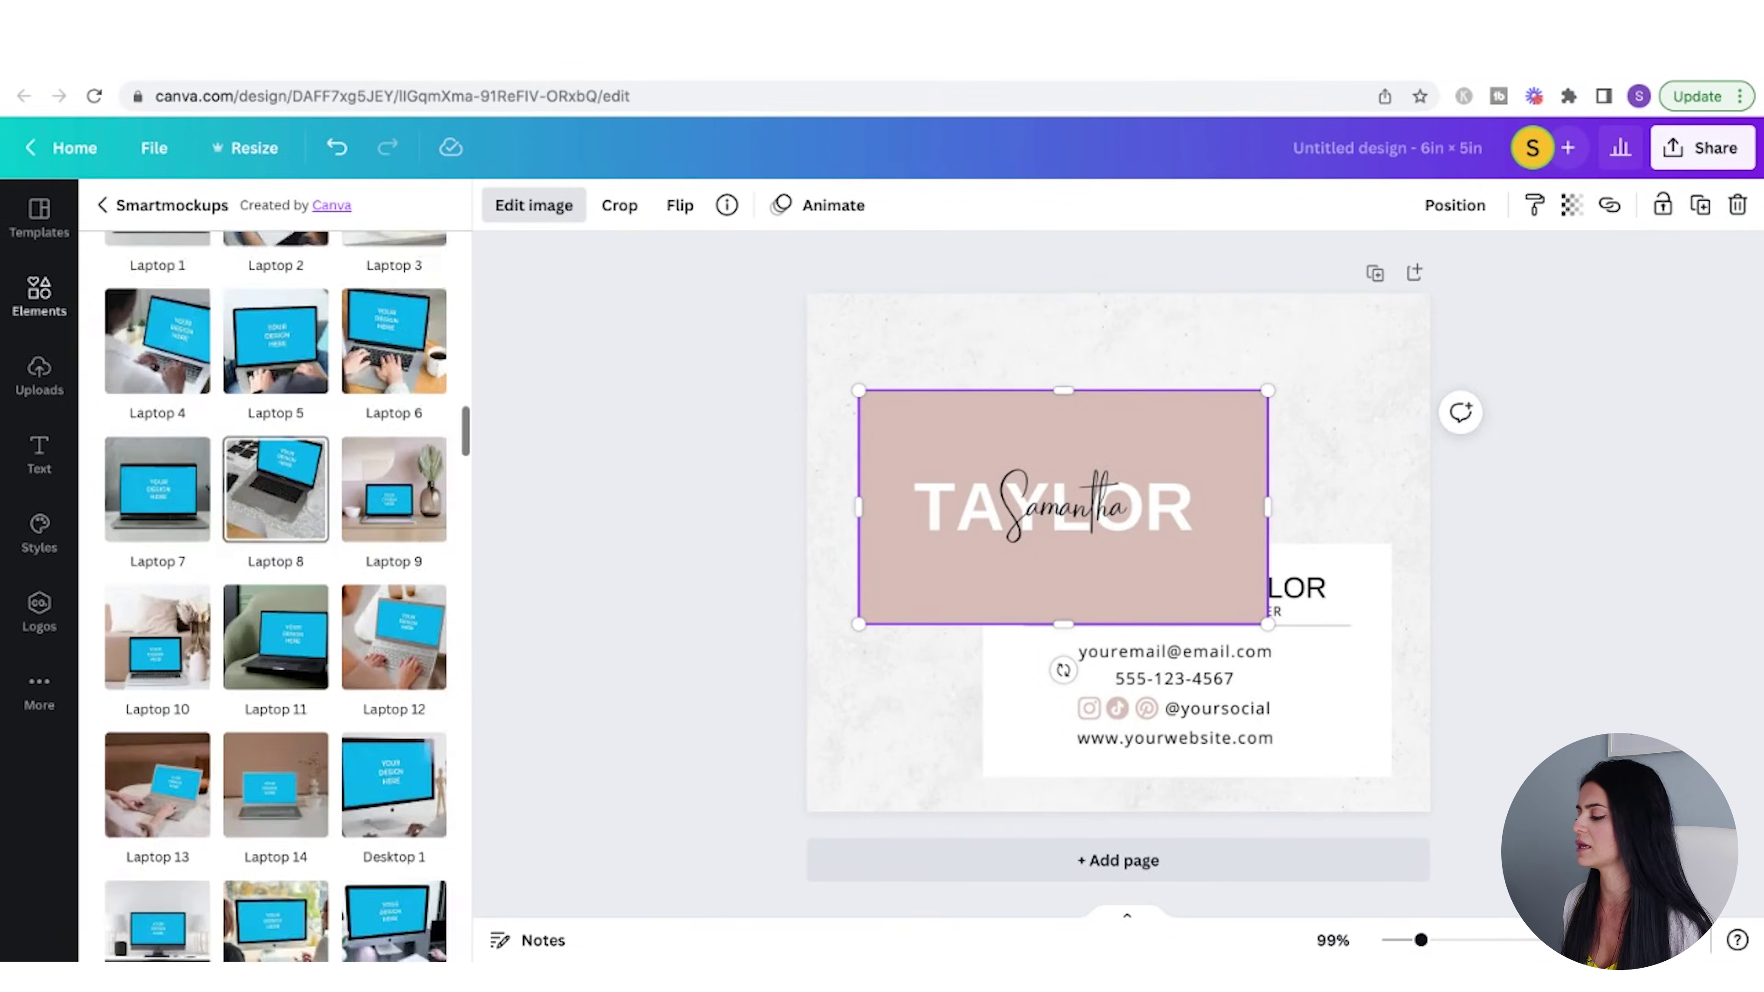
click(157, 559)
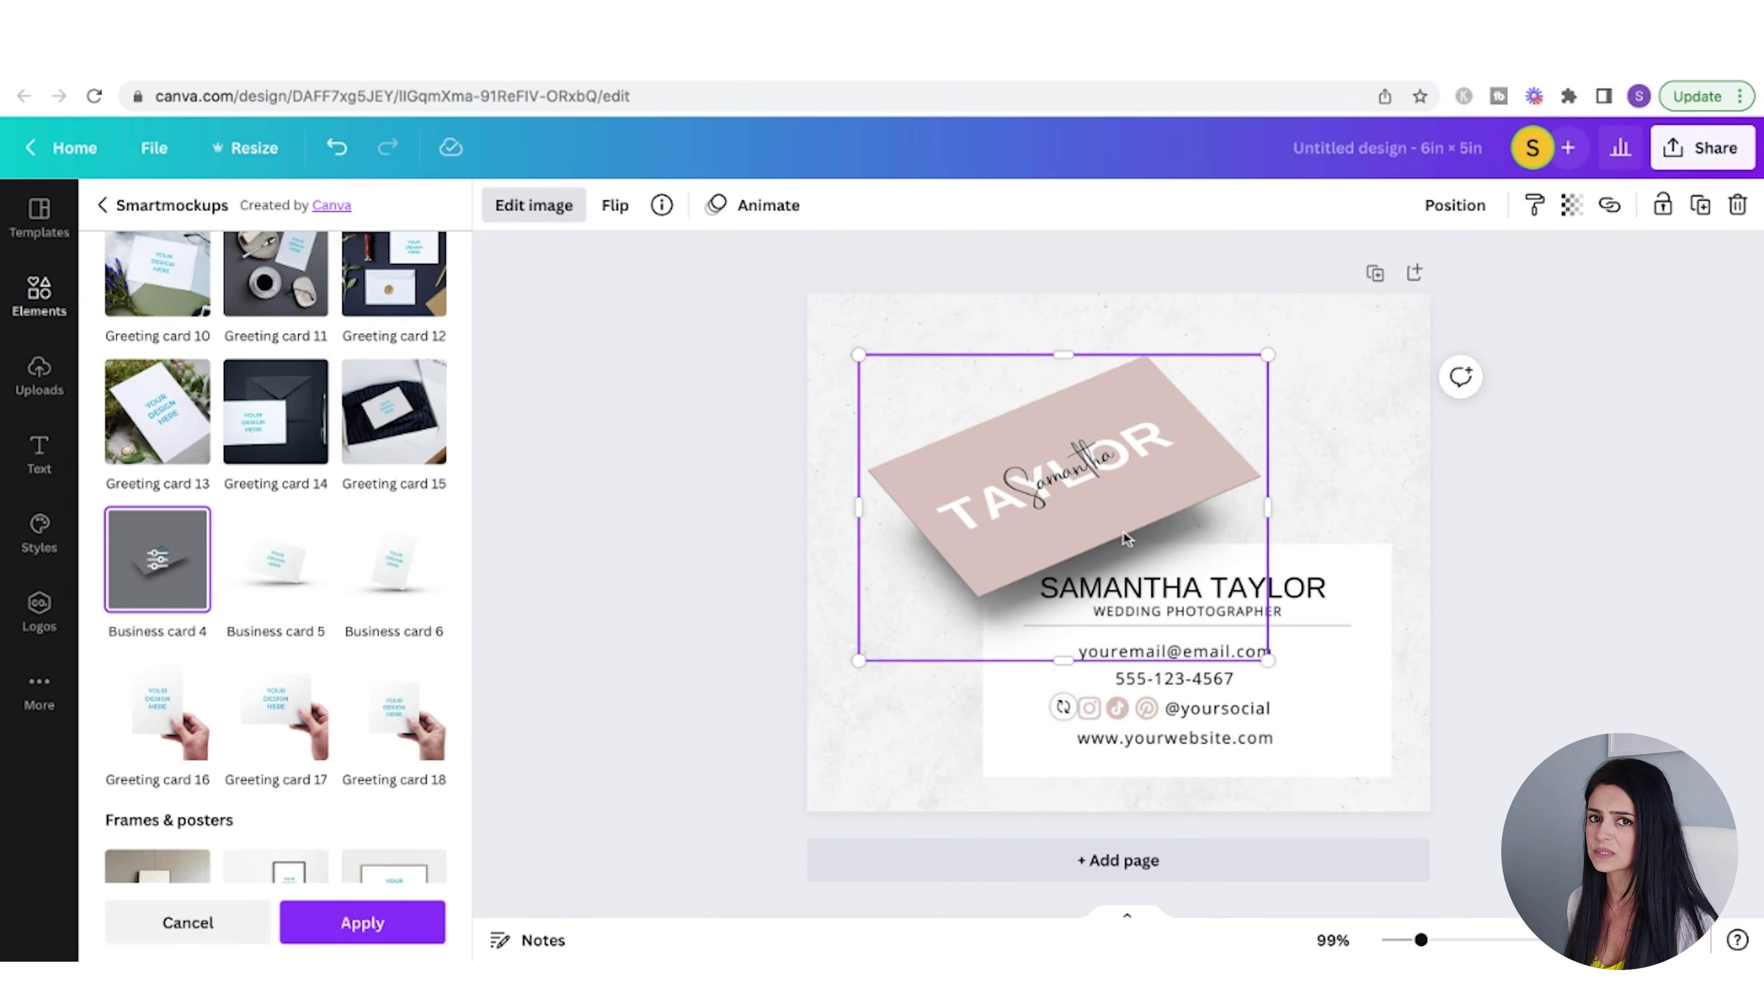
- Move both card mockups upward and send the pink front backward behind the white card
click(1346, 664)
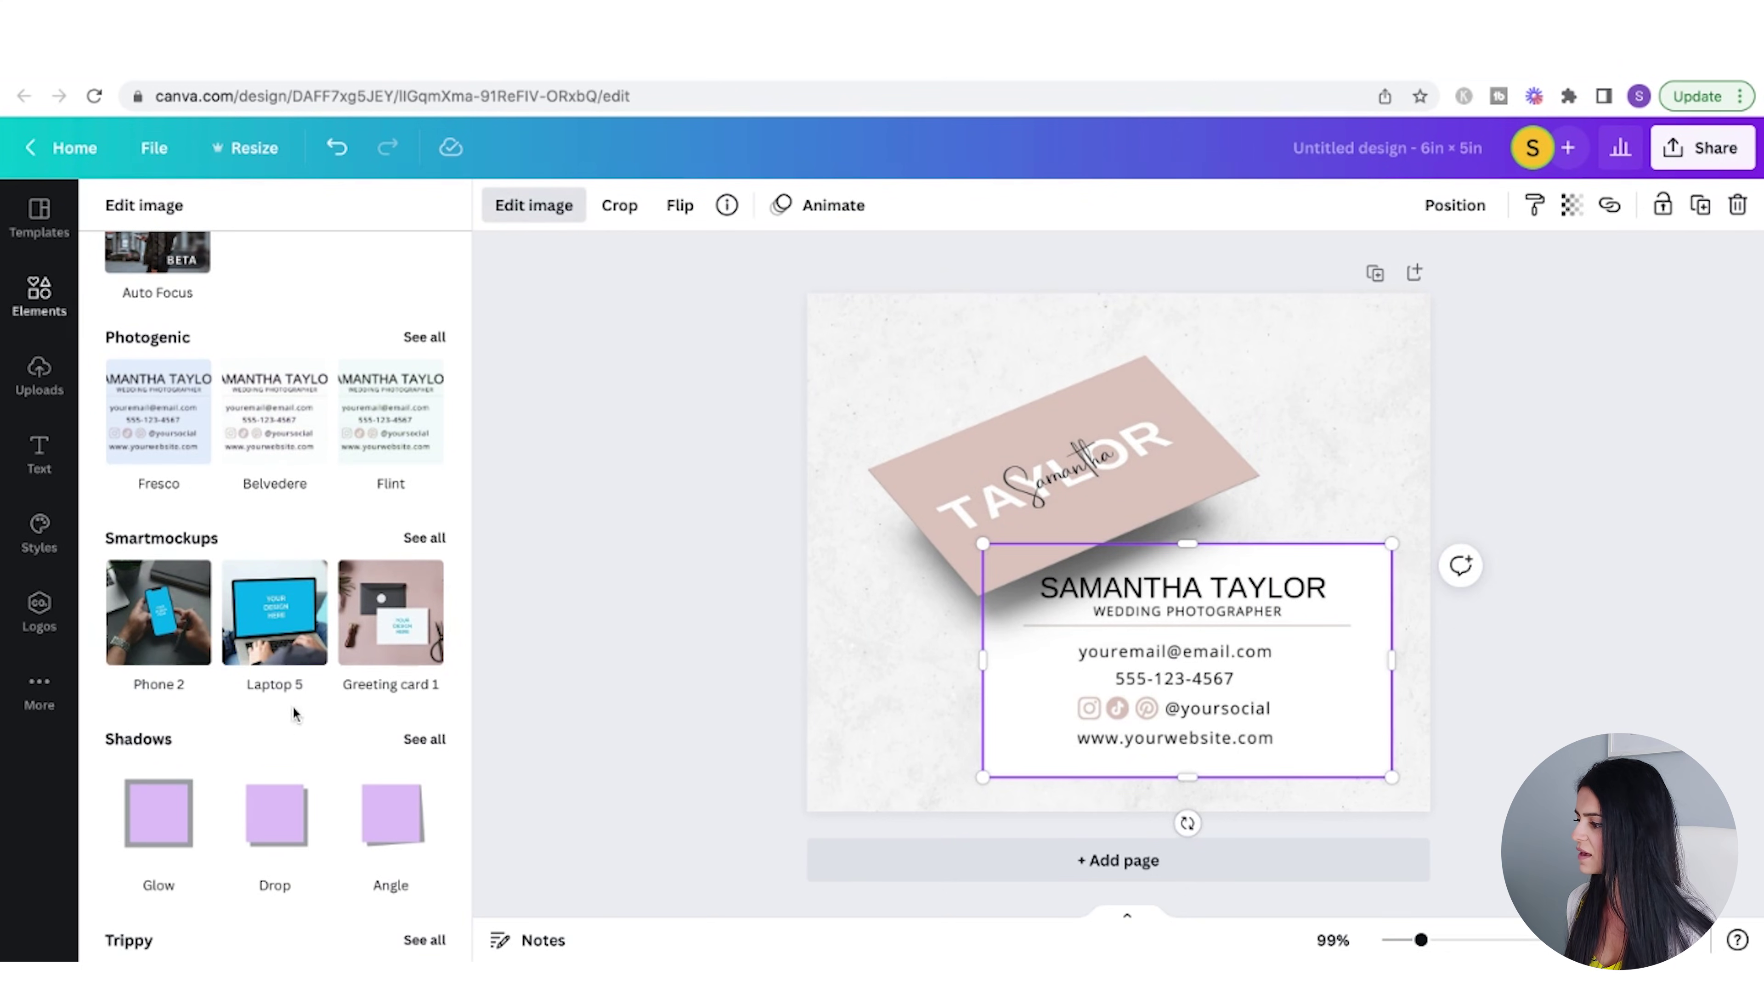
scroll(303, 695, down, 2)
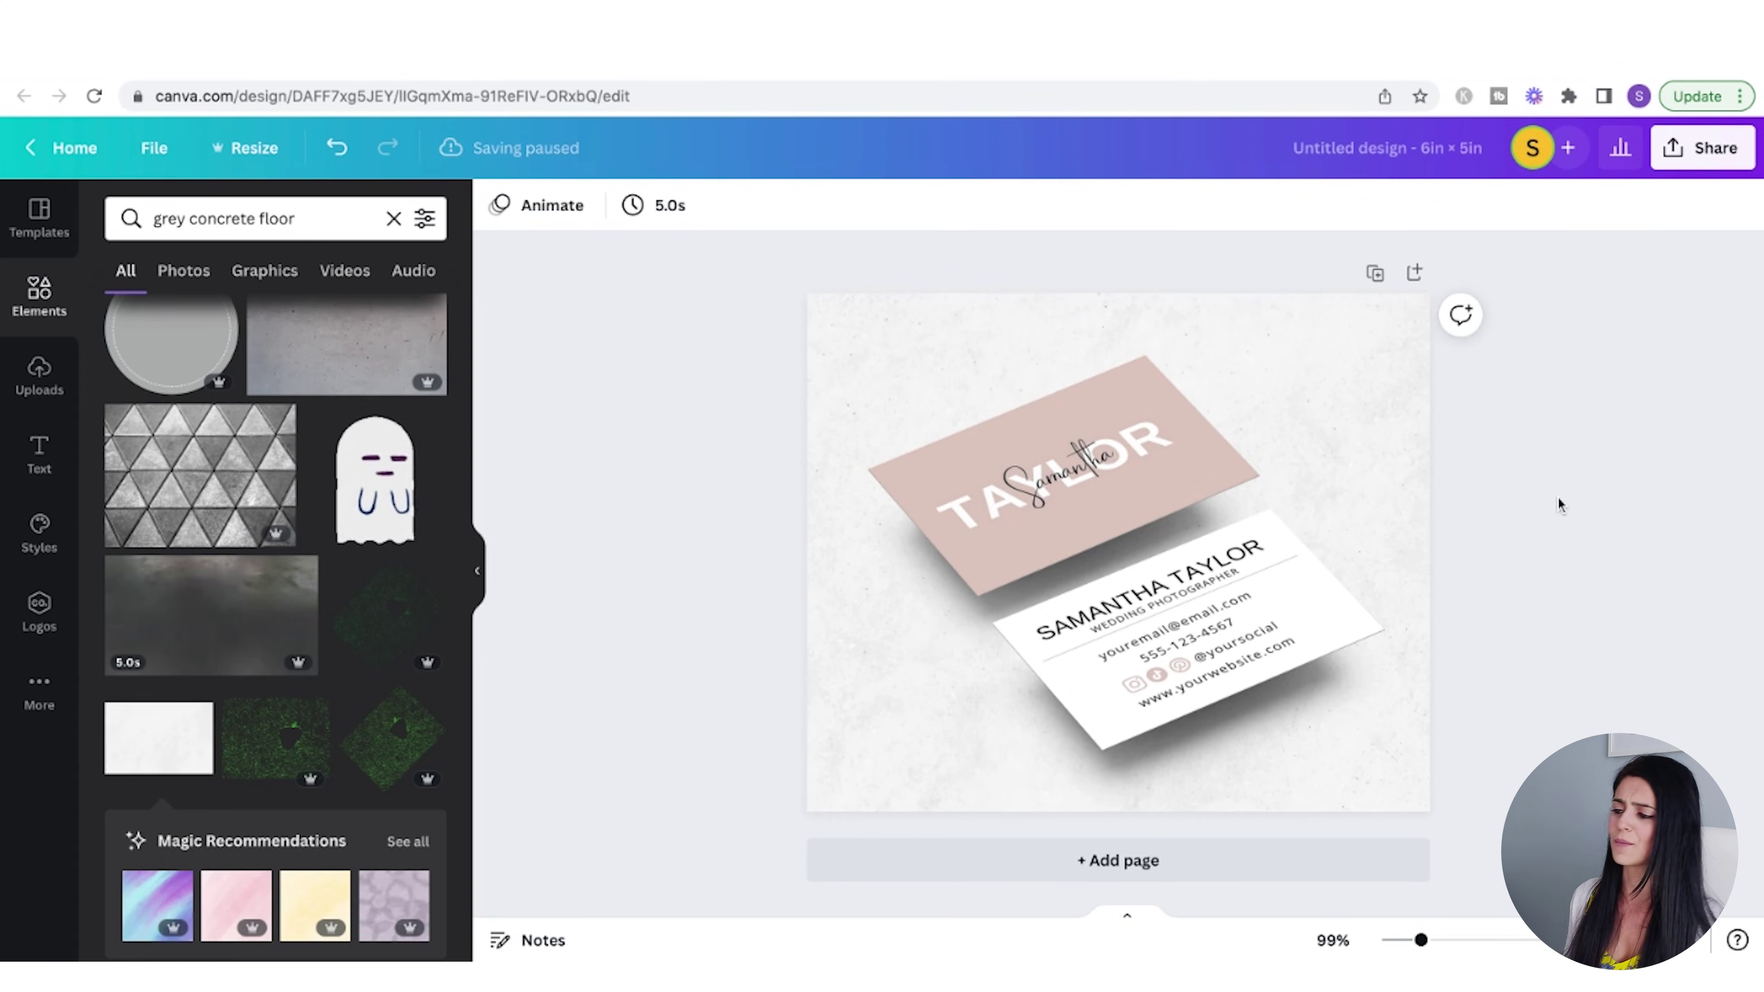
drag(984, 547, 983, 504)
drag(1174, 728, 1167, 682)
click(1114, 345)
right_click(1039, 417)
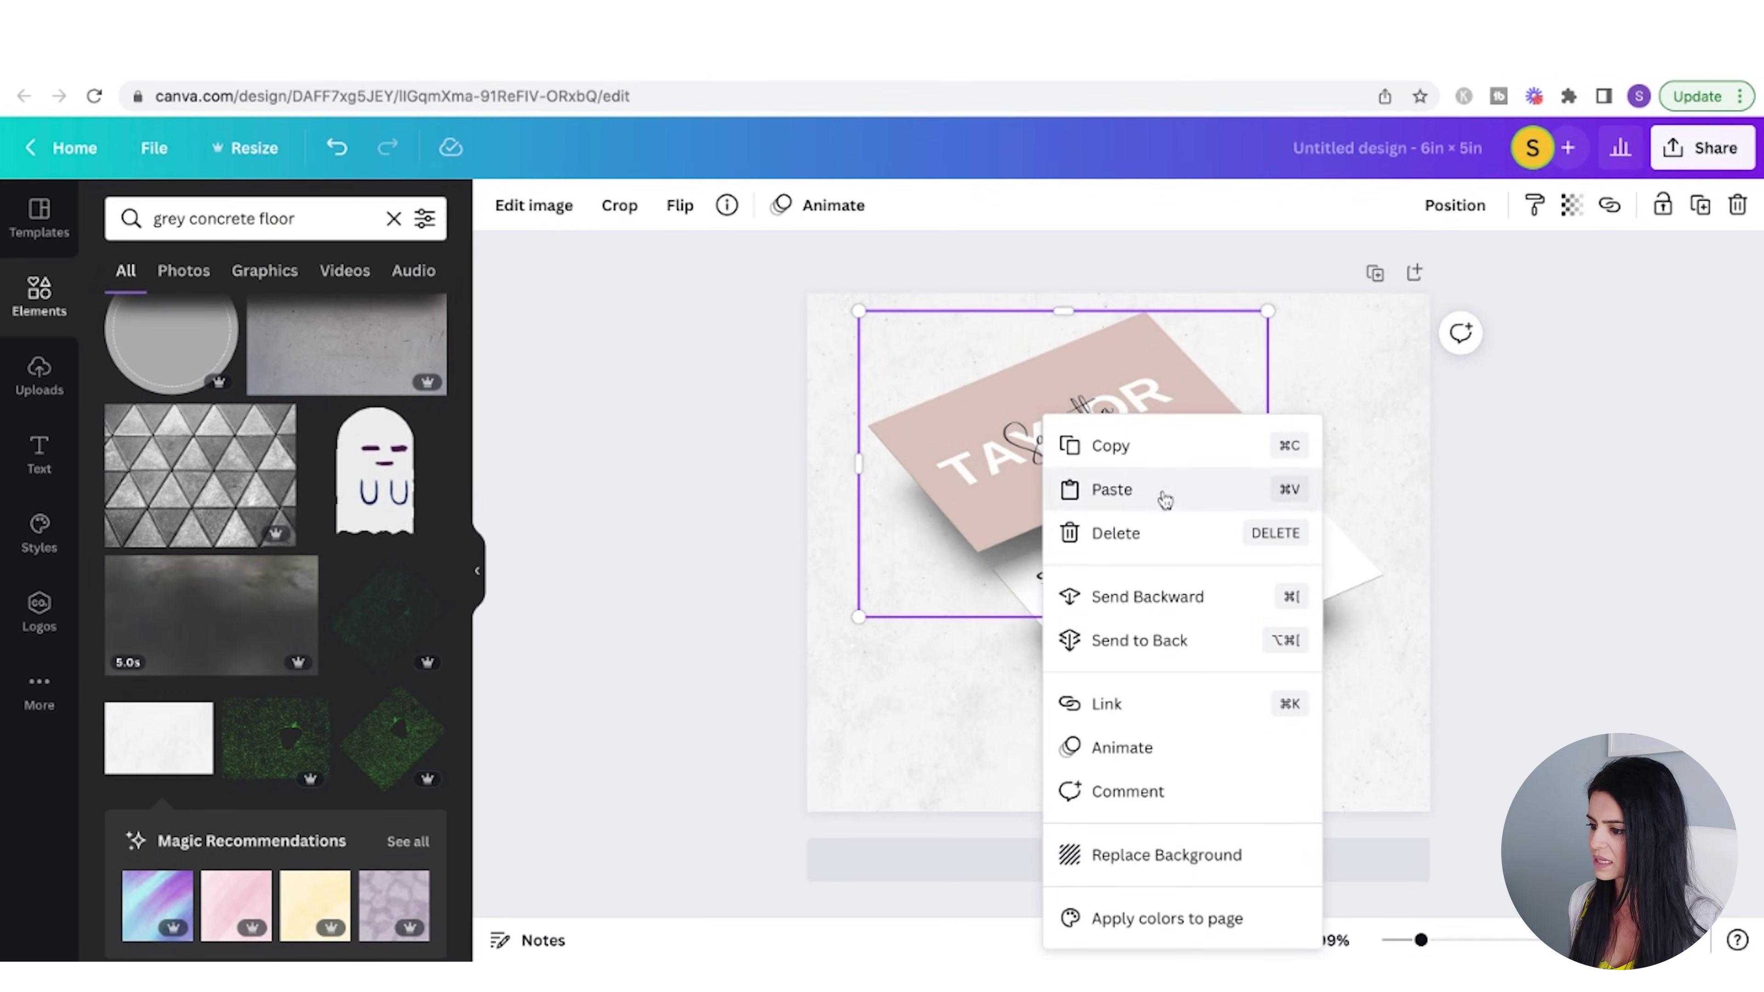
click(1172, 599)
click(1568, 545)
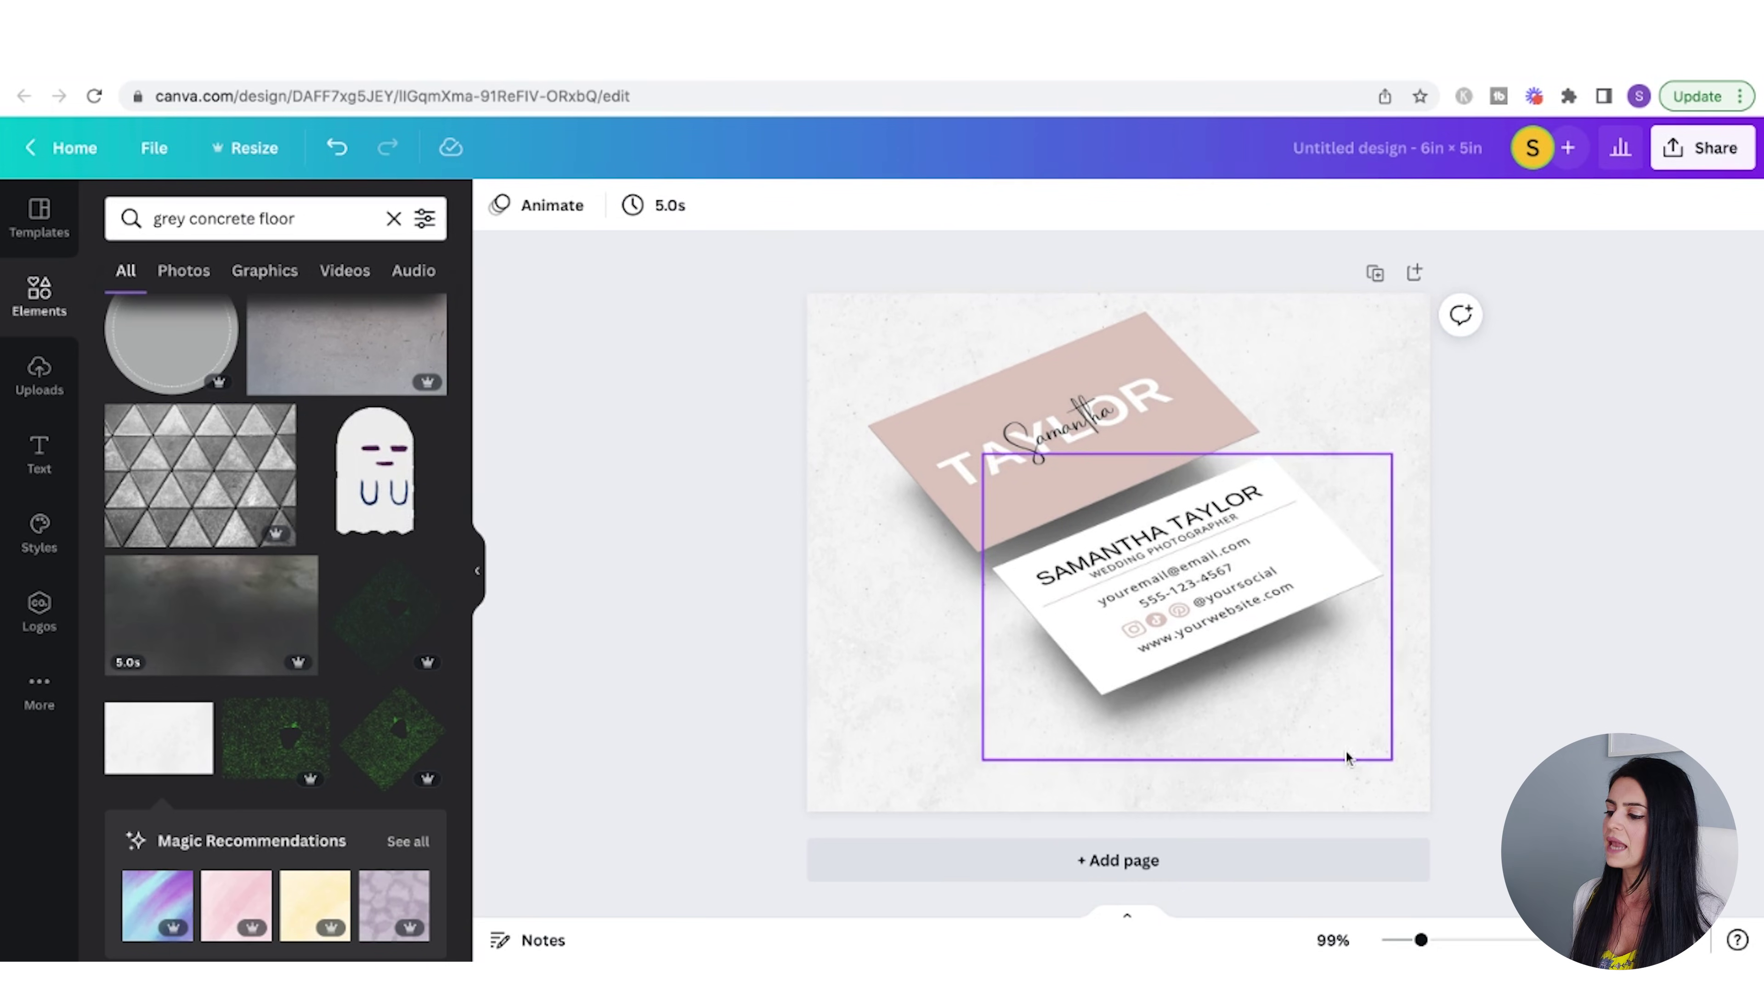
click(9, 475)
- Add an Anton heading 'Business Card Template' and move it to the bottom of the page
click(229, 321)
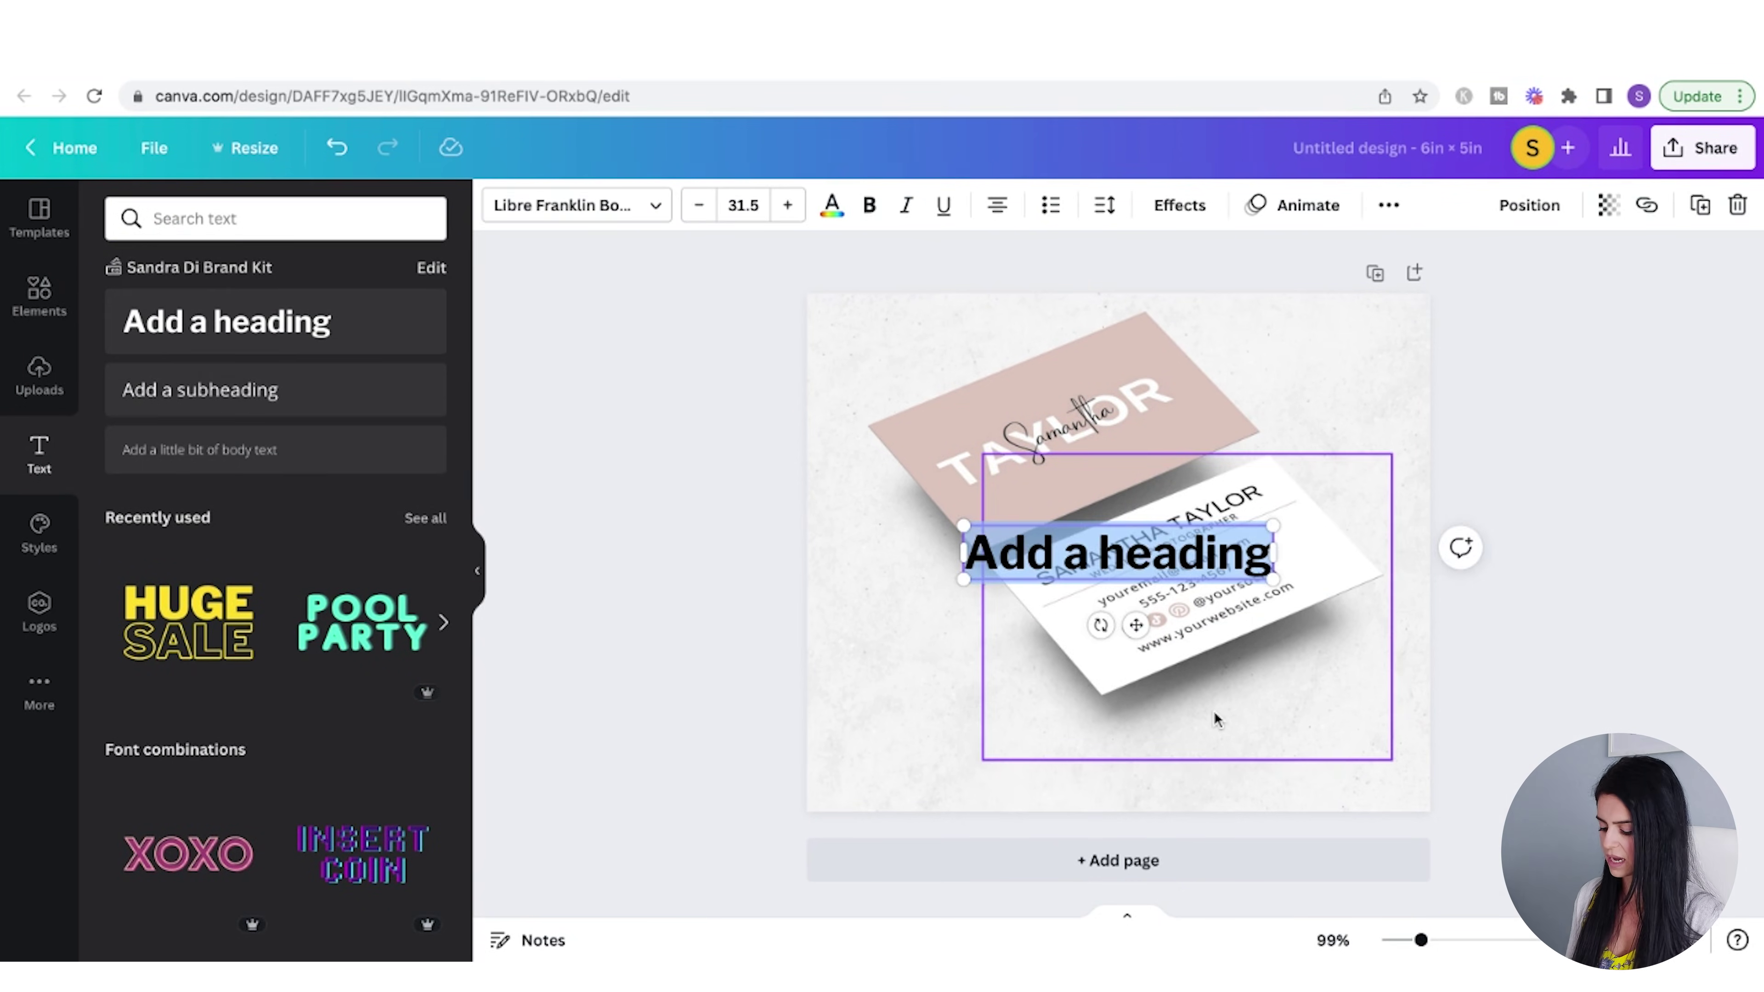
text(Business Card T)
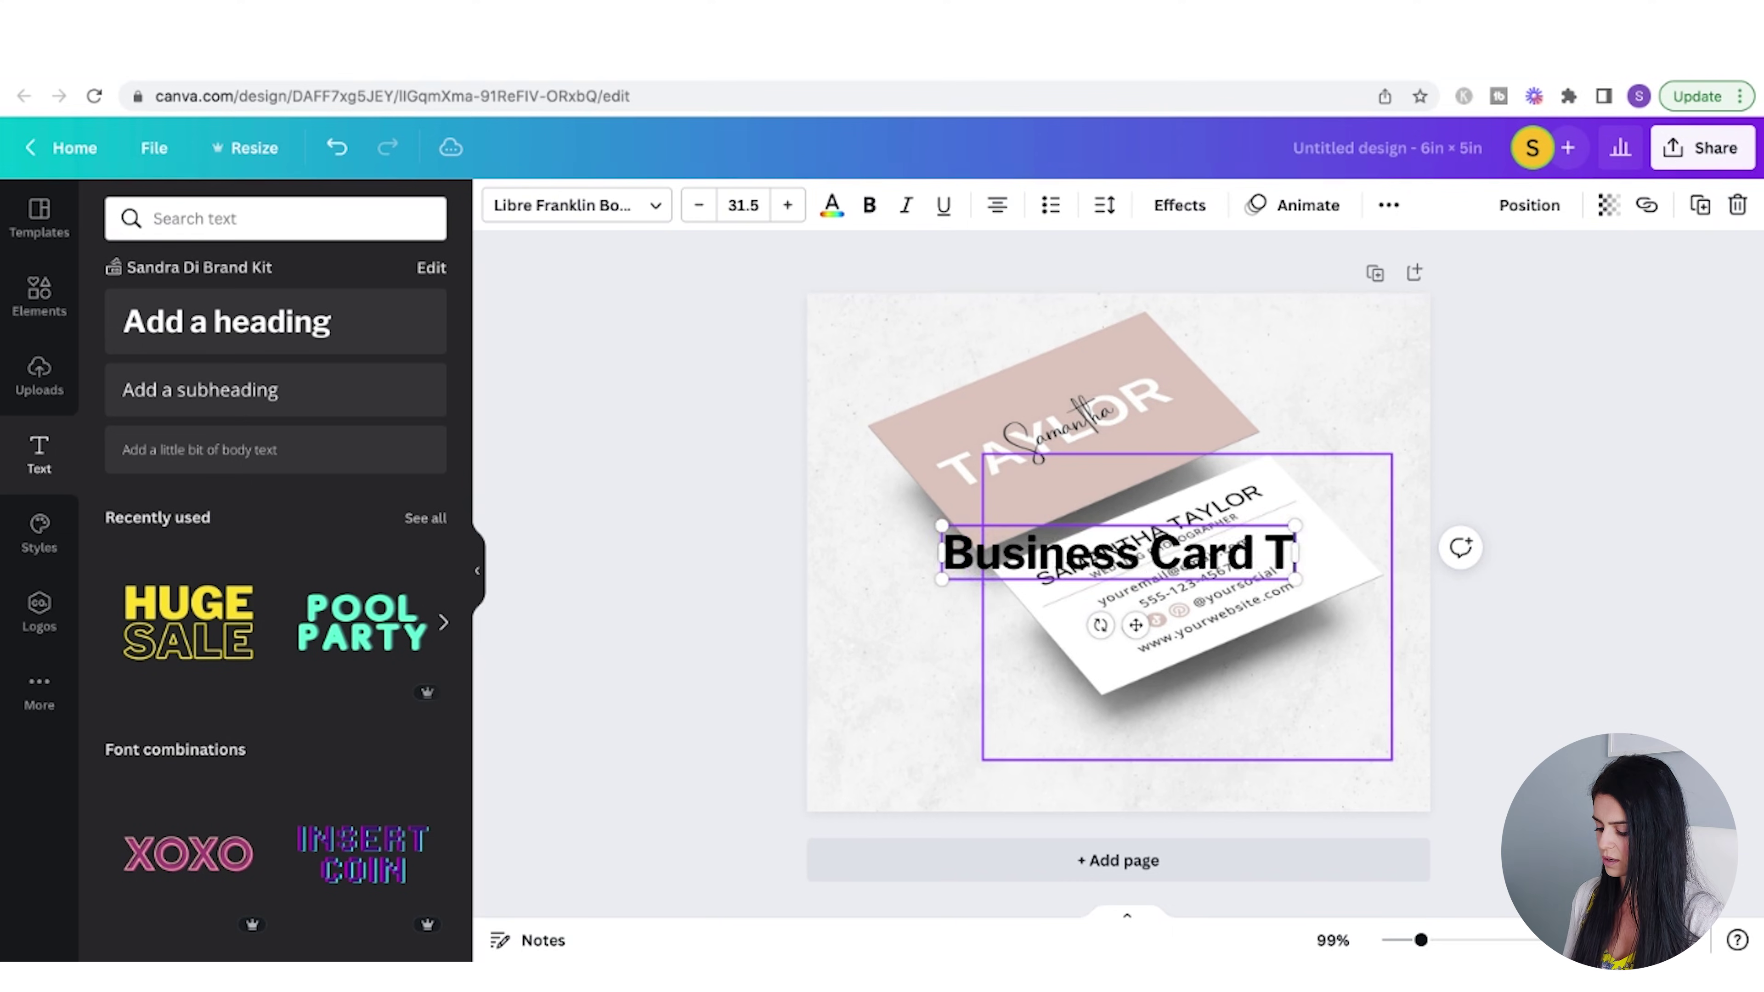
text(emplate)
click(590, 208)
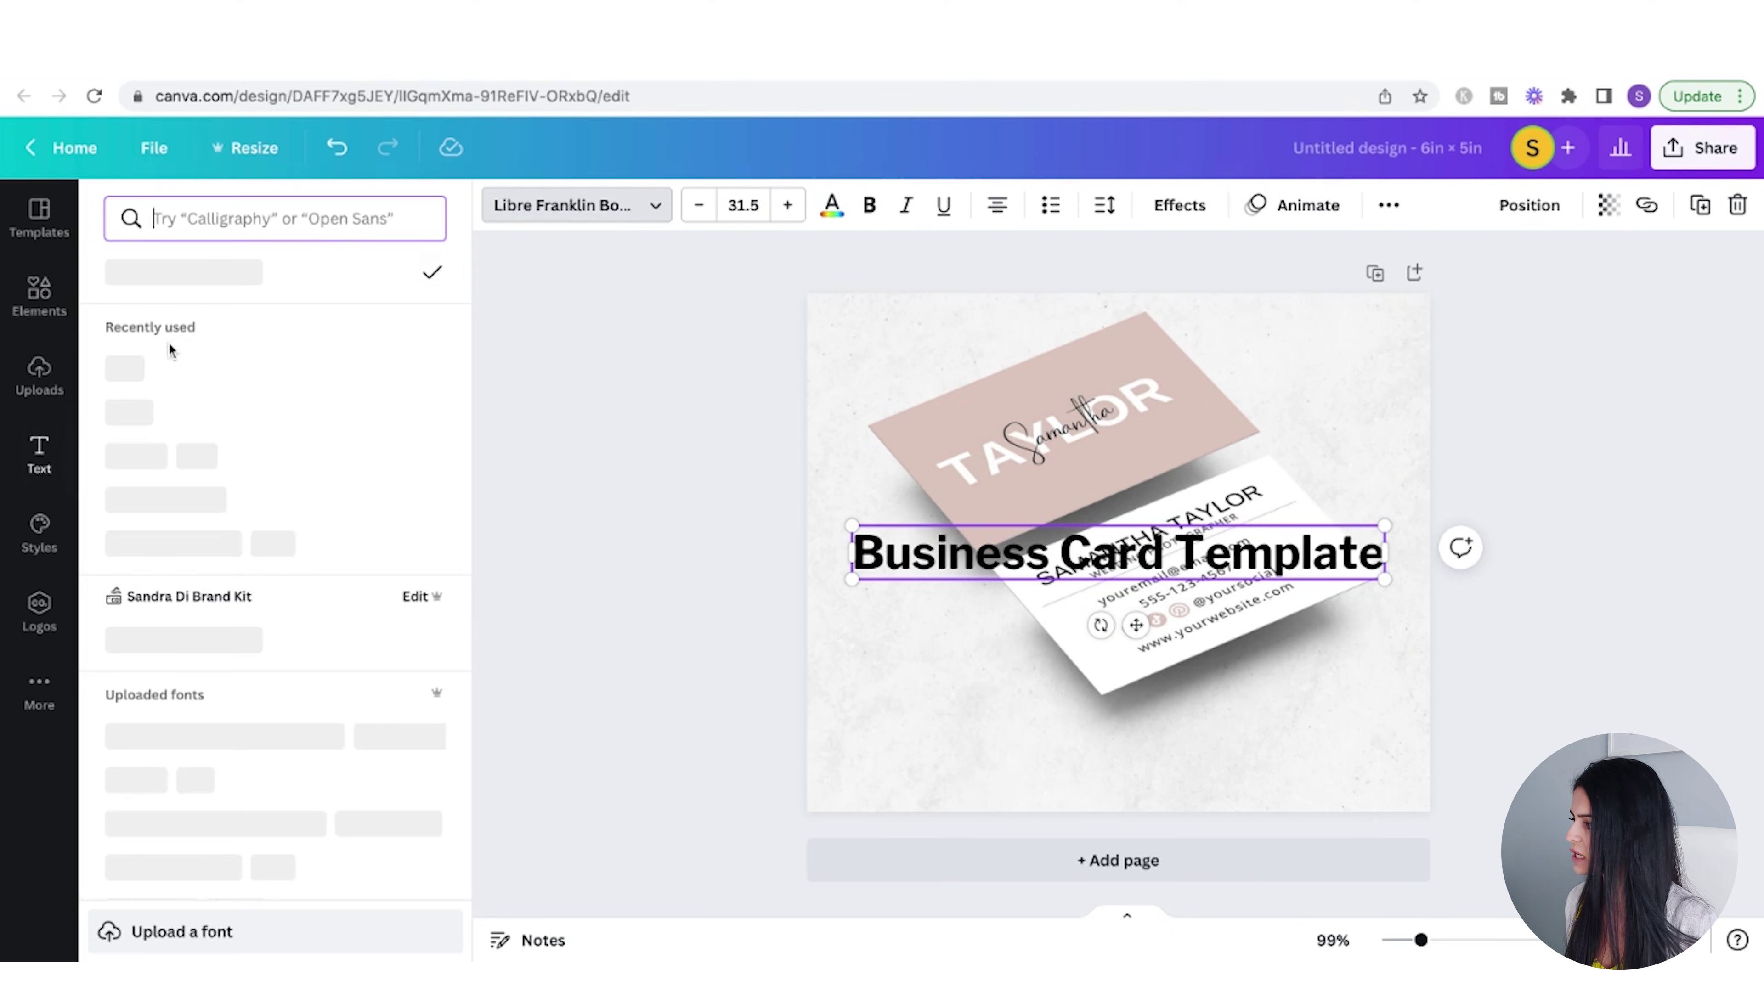
click(142, 371)
click(1217, 576)
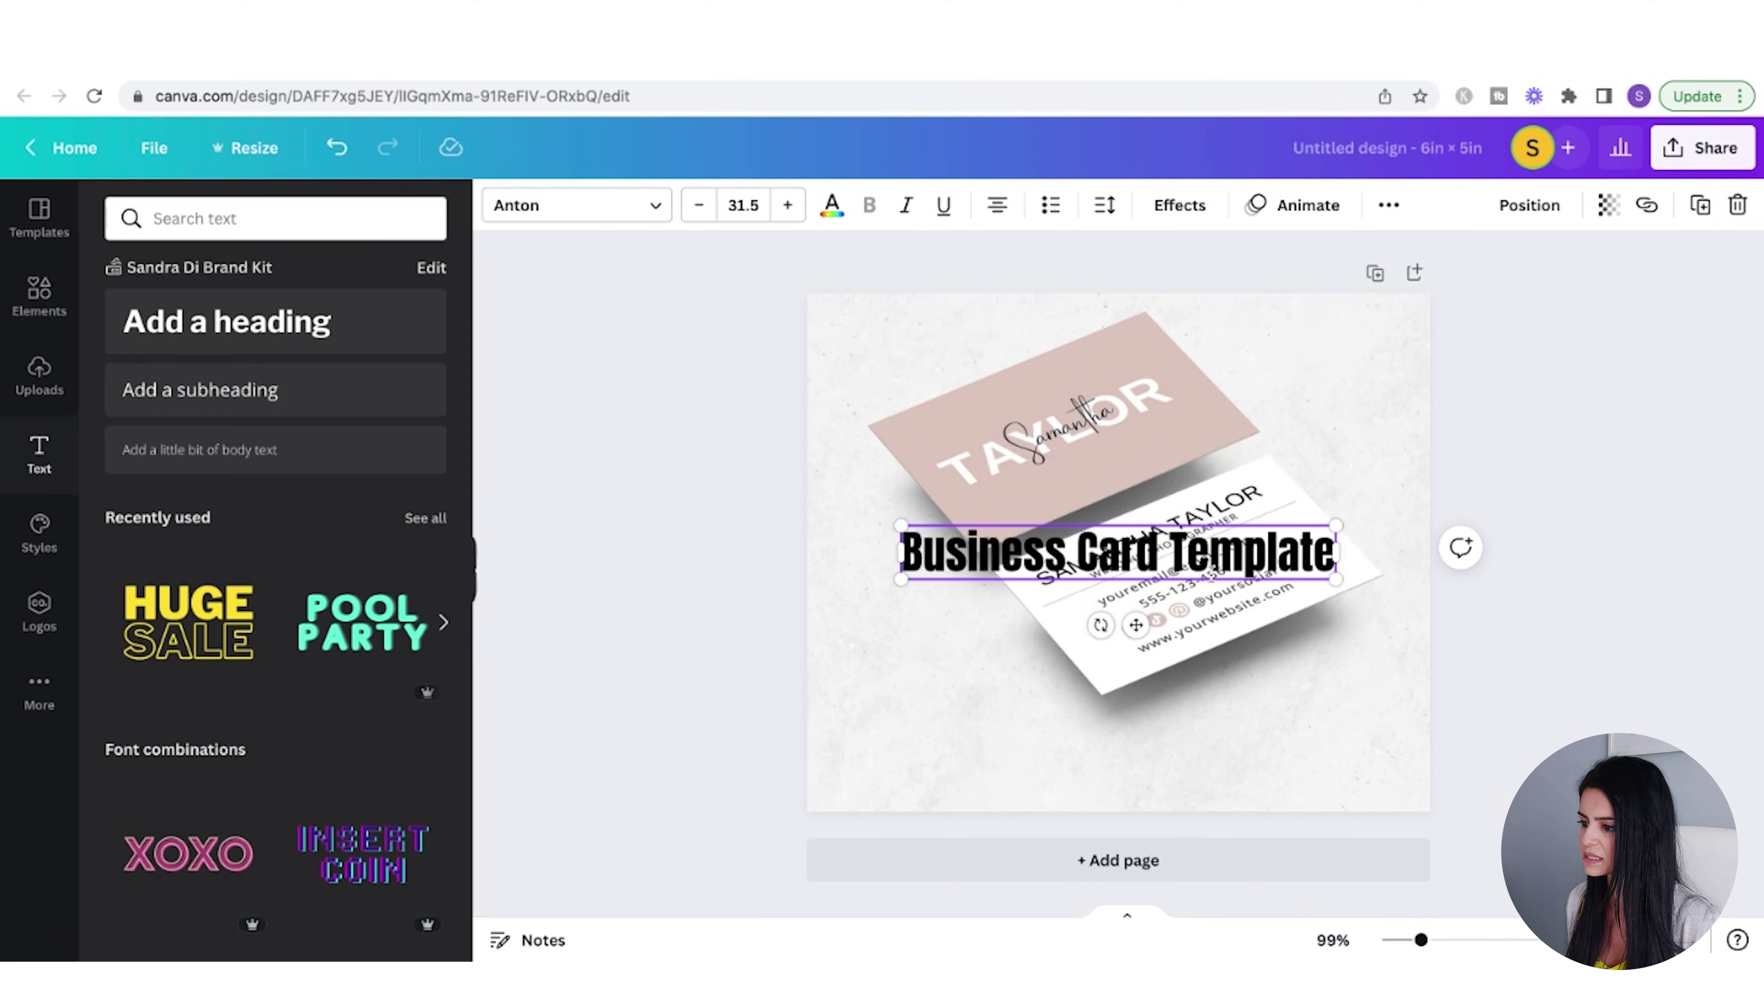
drag(1217, 576, 1217, 759)
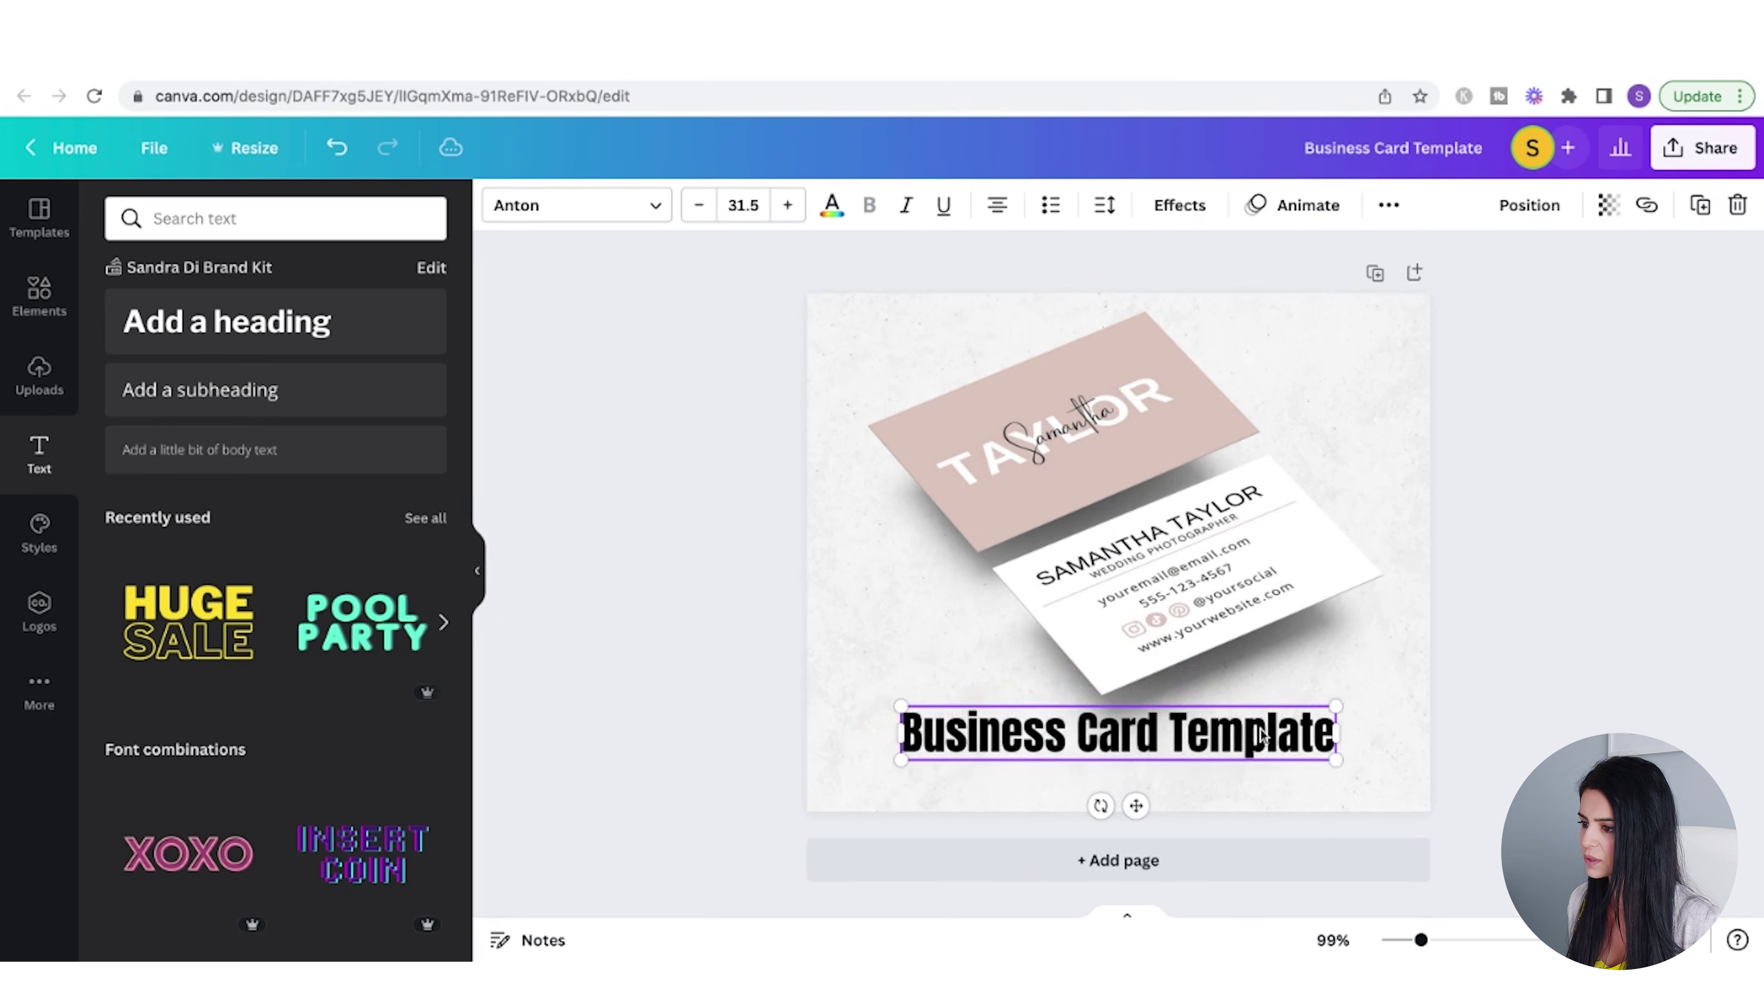
- Nudge the heading slightly up so it sits just below the card mockups
click(1262, 549)
click(1190, 768)
click(1203, 745)
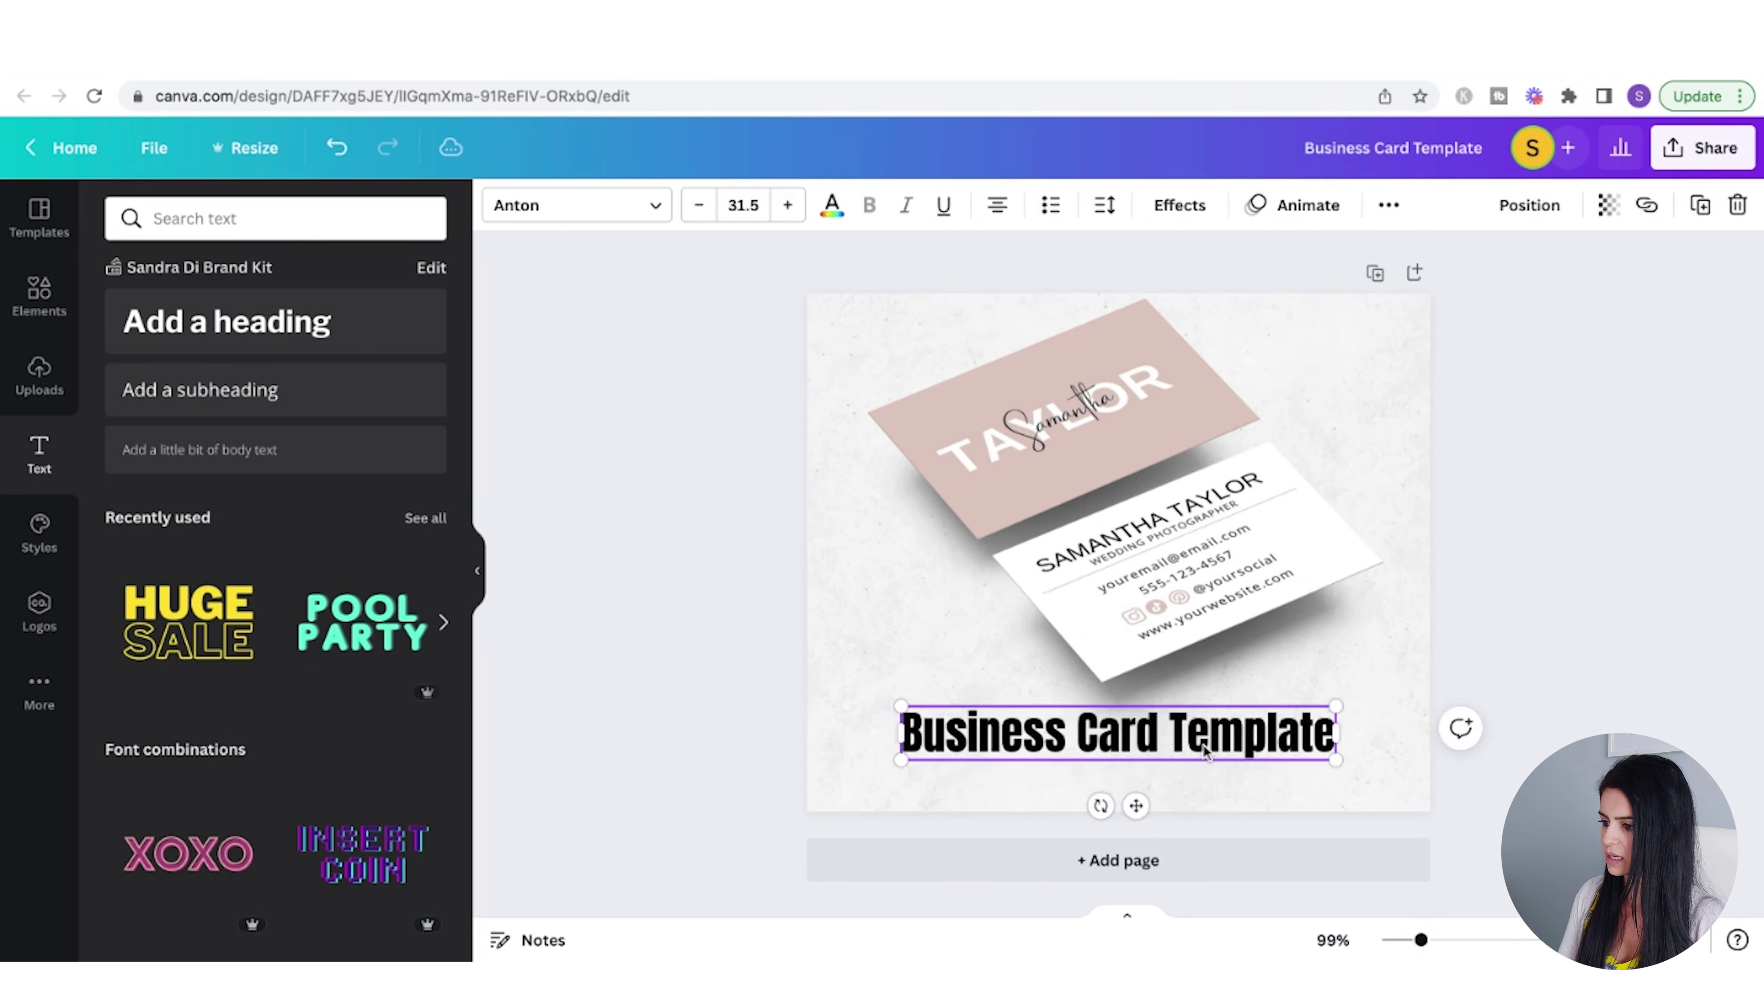
drag(1202, 745, 1202, 730)
click(1064, 448)
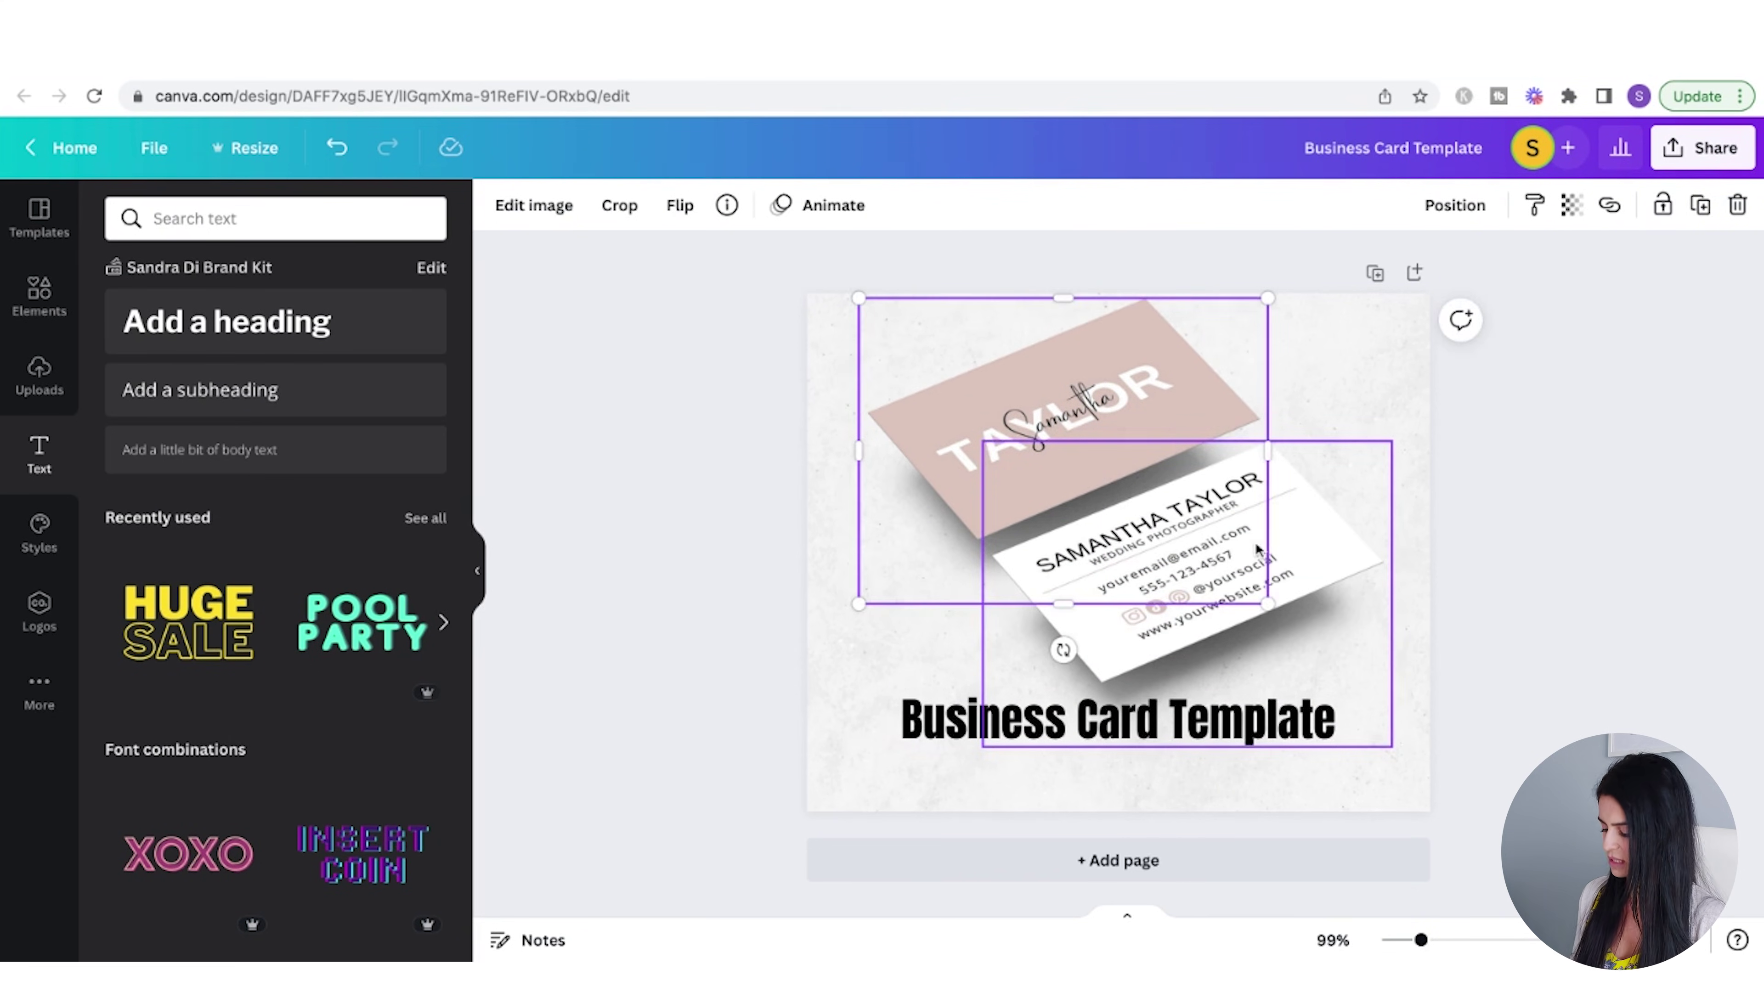
key(Escape)
click(39, 295)
click(205, 220)
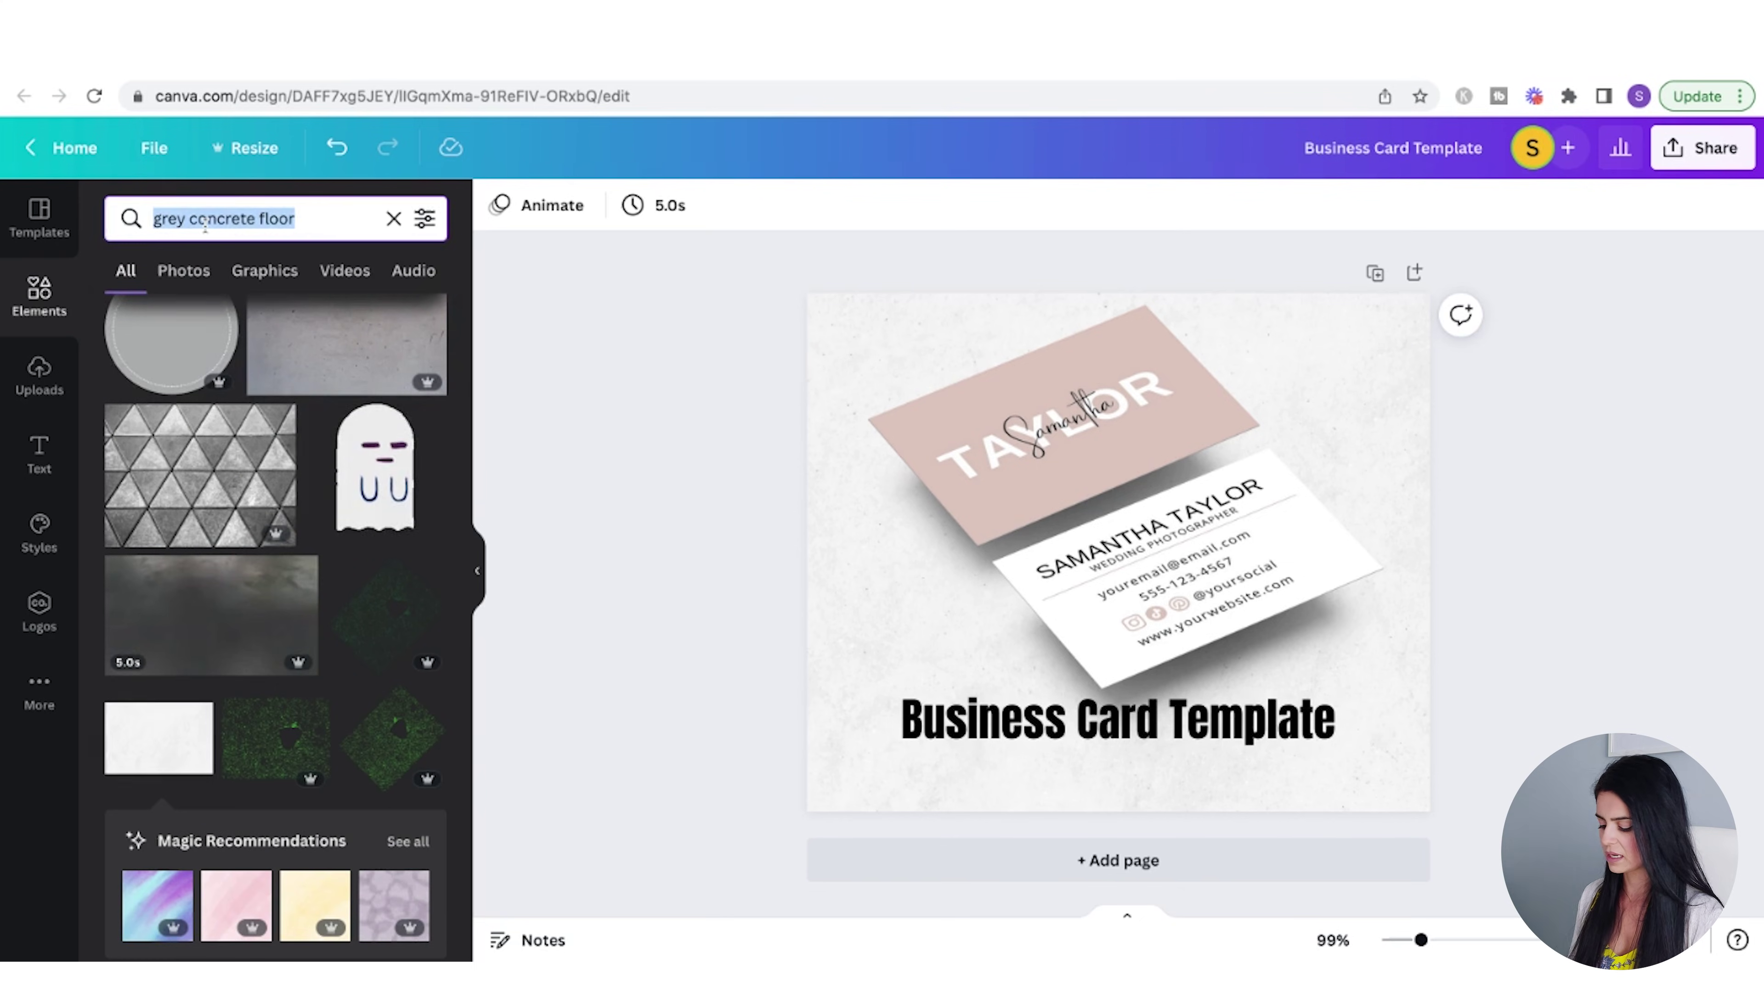
- Add a 'ribbon' graphic under the heading and colour it turquoise
text(ribbon)
key(Return)
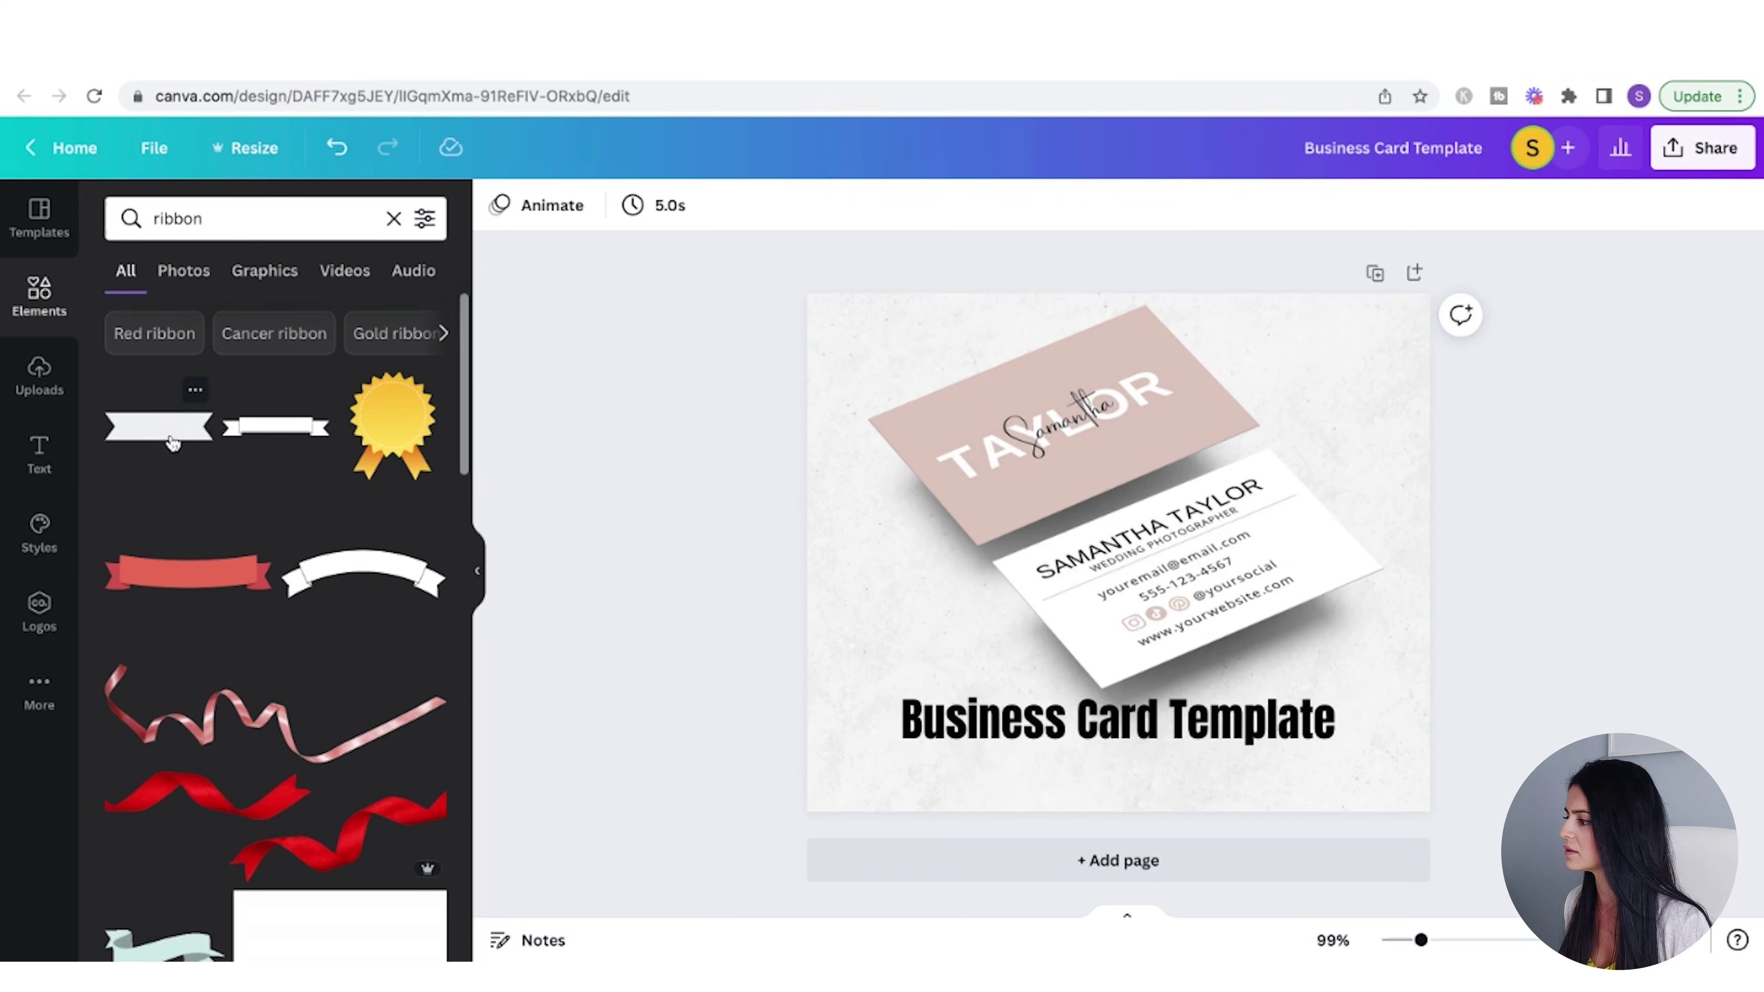
click(173, 443)
drag(1122, 542, 1160, 561)
click(500, 206)
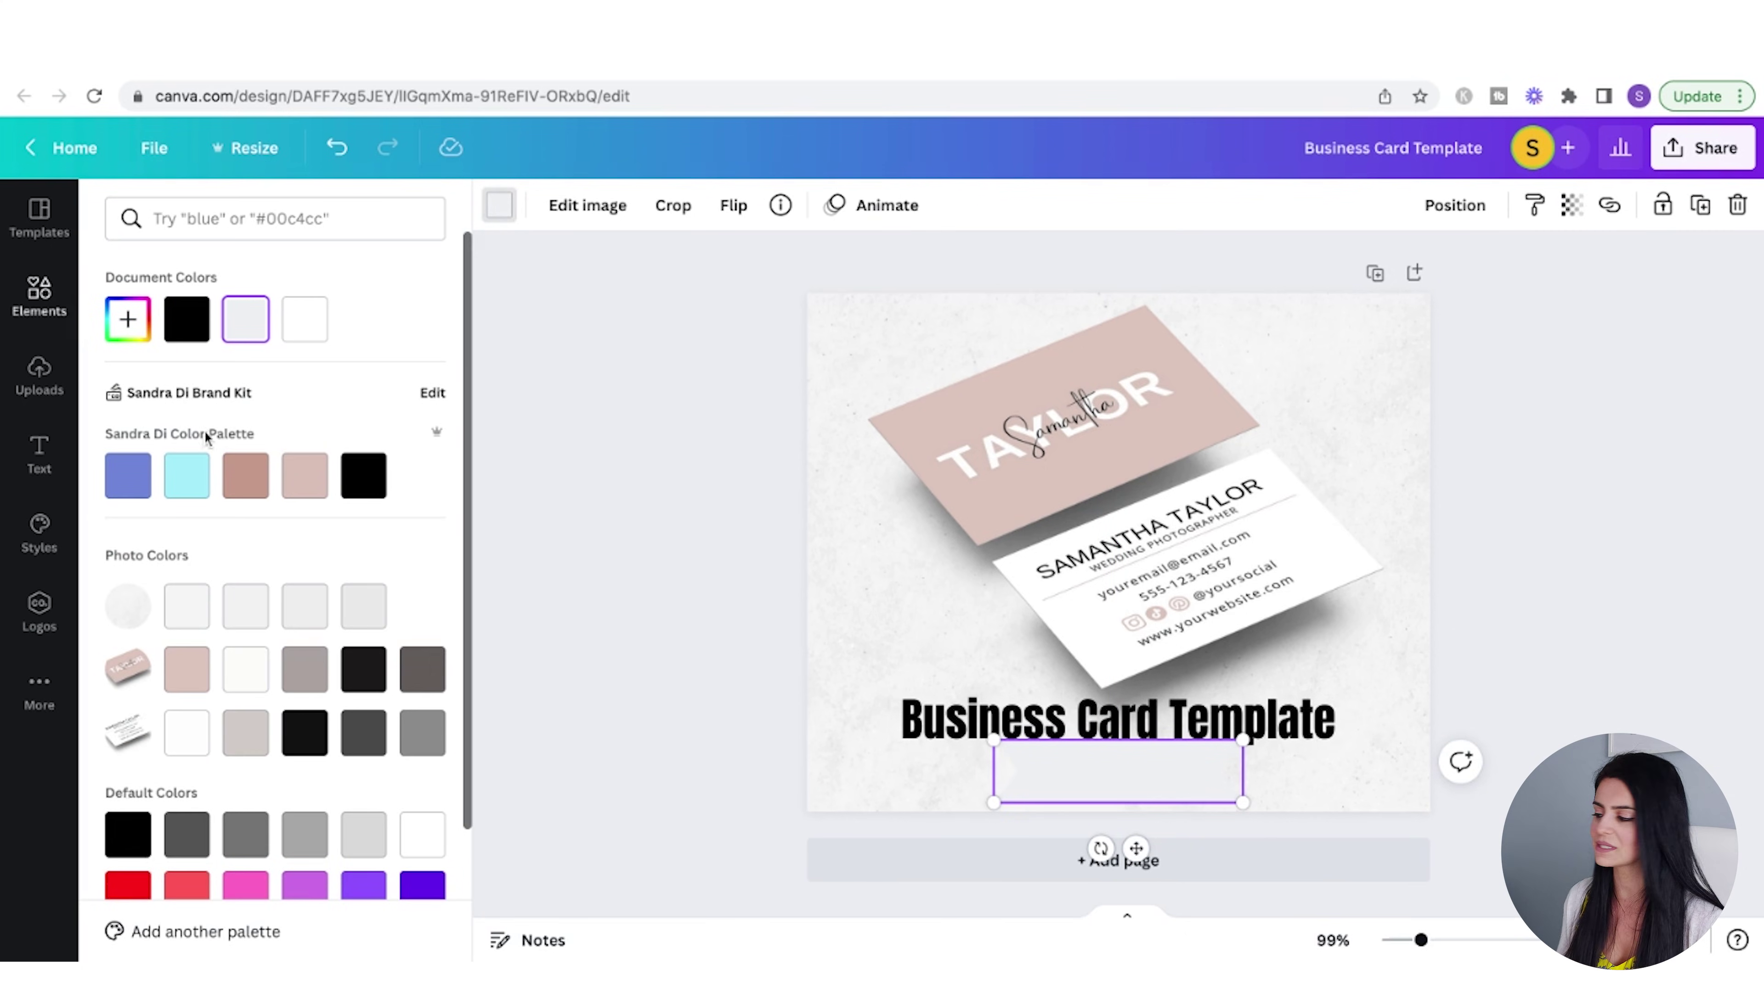
scroll(311, 571, down, 3)
click(187, 790)
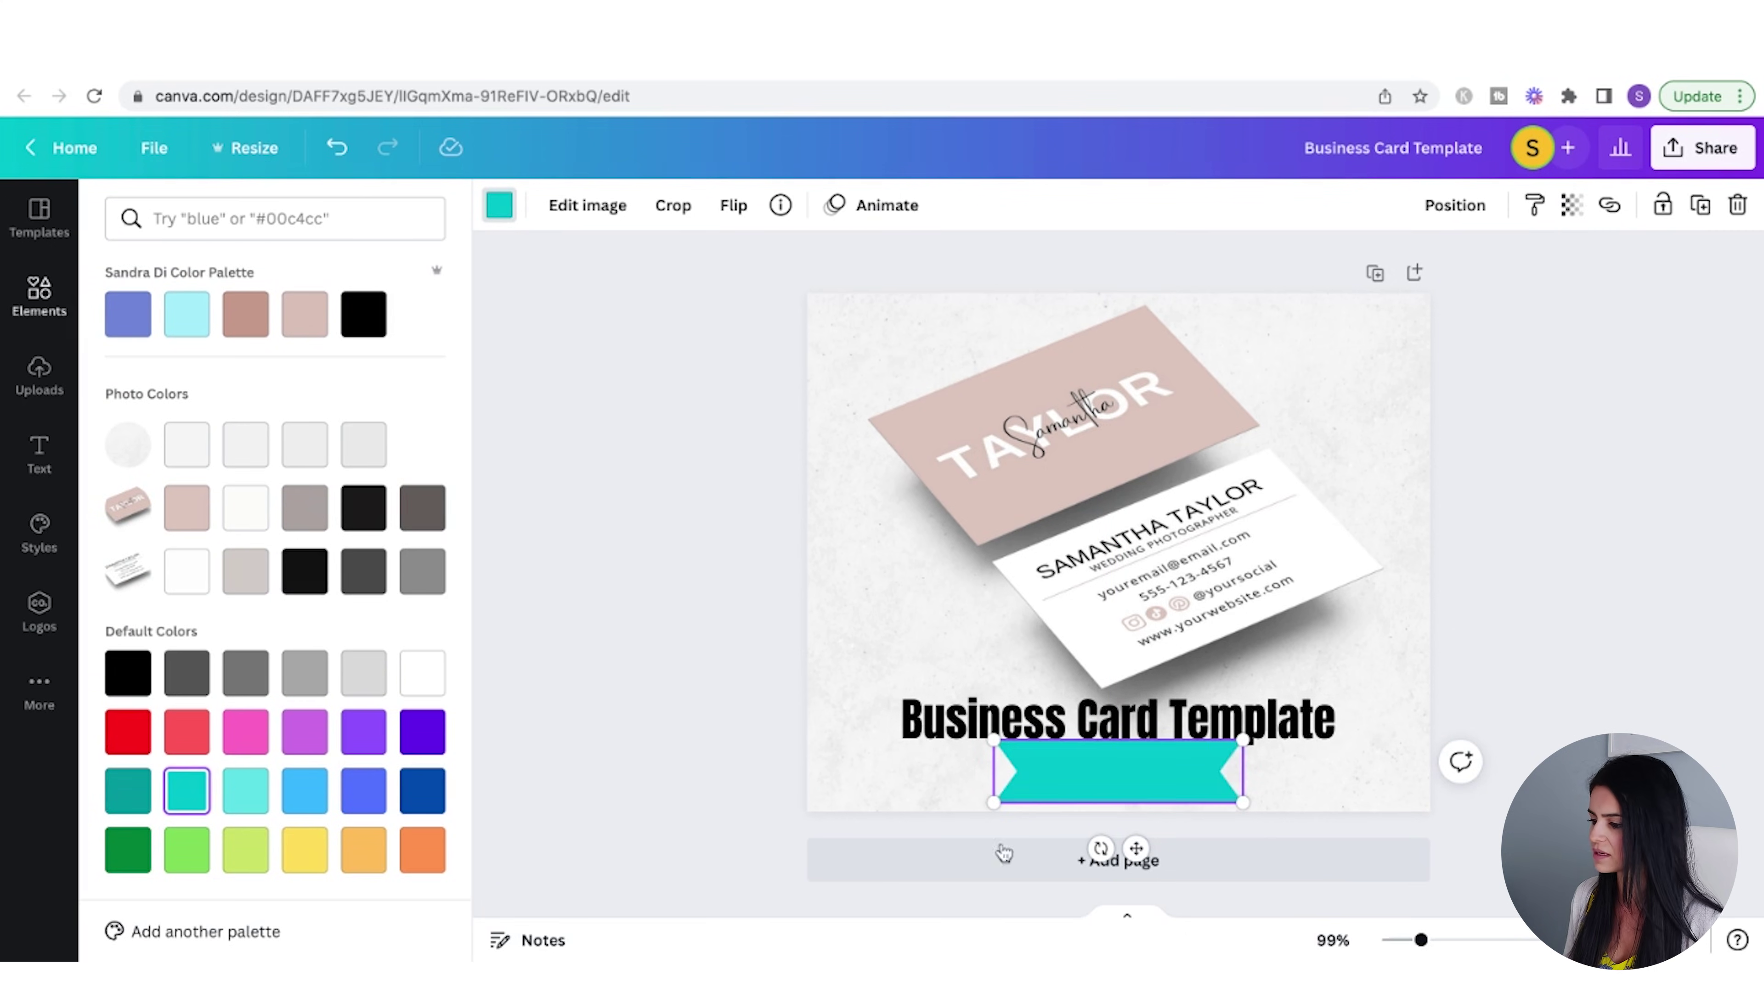
- Shrink both card images slightly, centre them, and raise the title a little
click(1219, 548)
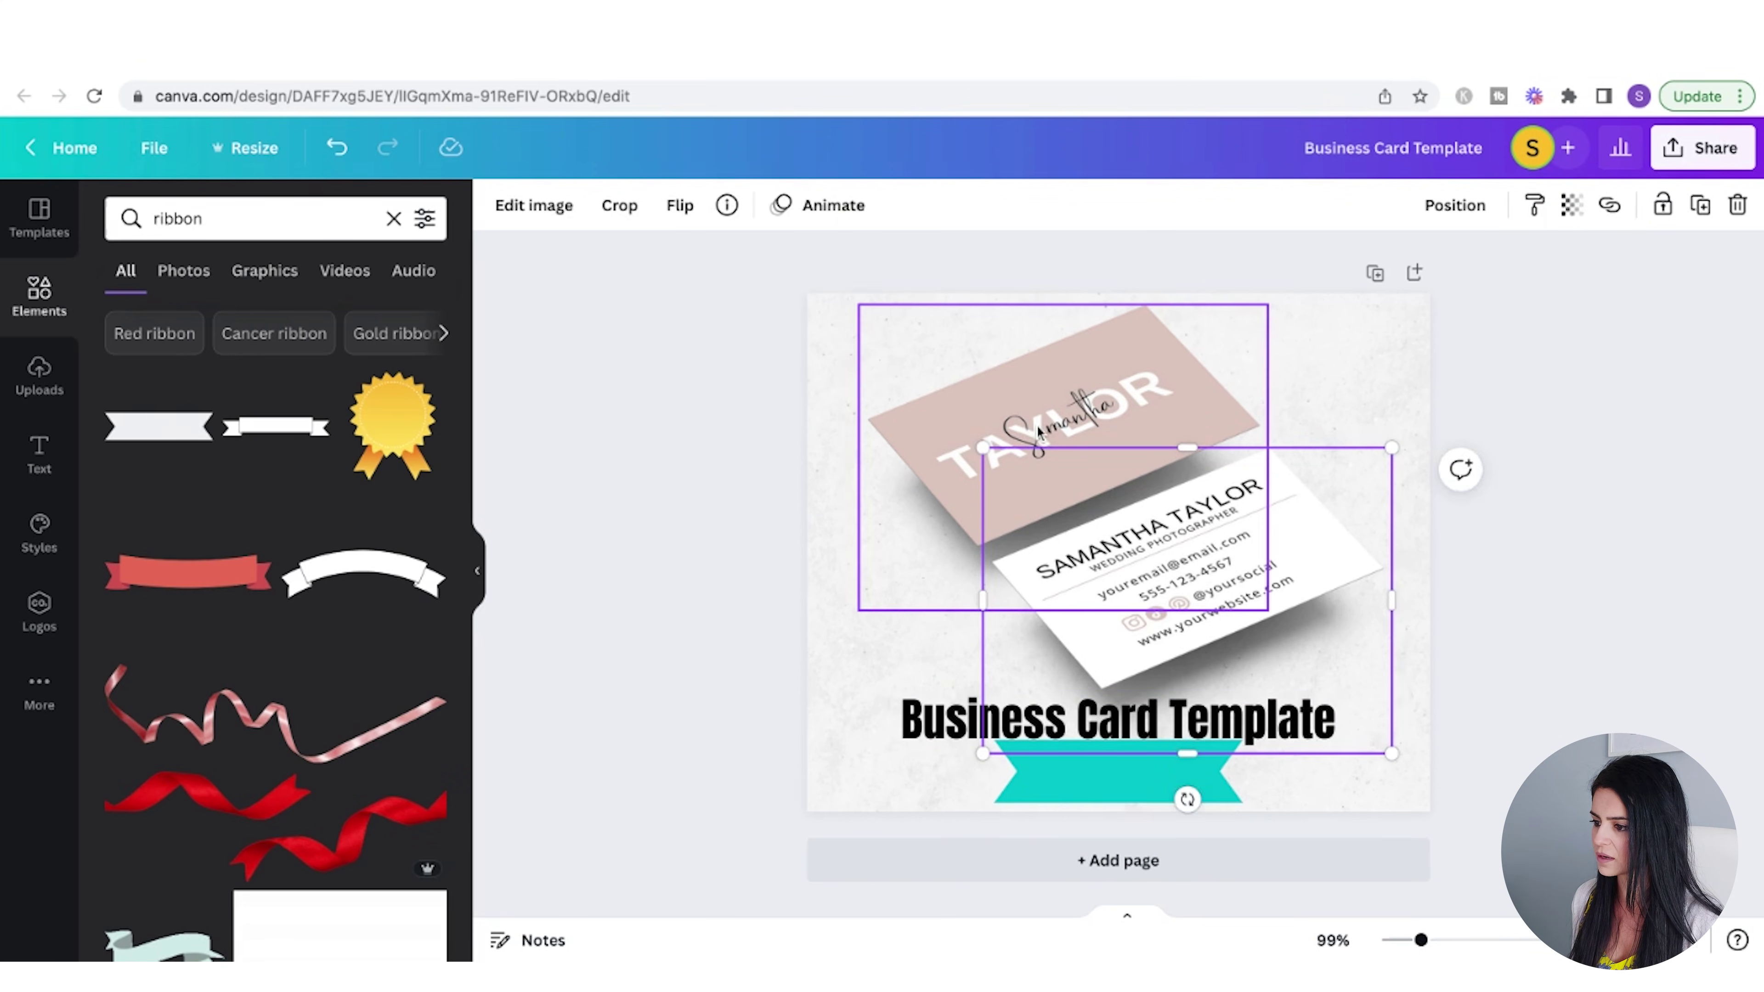
shift+click(1036, 425)
drag(1392, 752, 1358, 726)
drag(1224, 586, 1234, 589)
click(1513, 515)
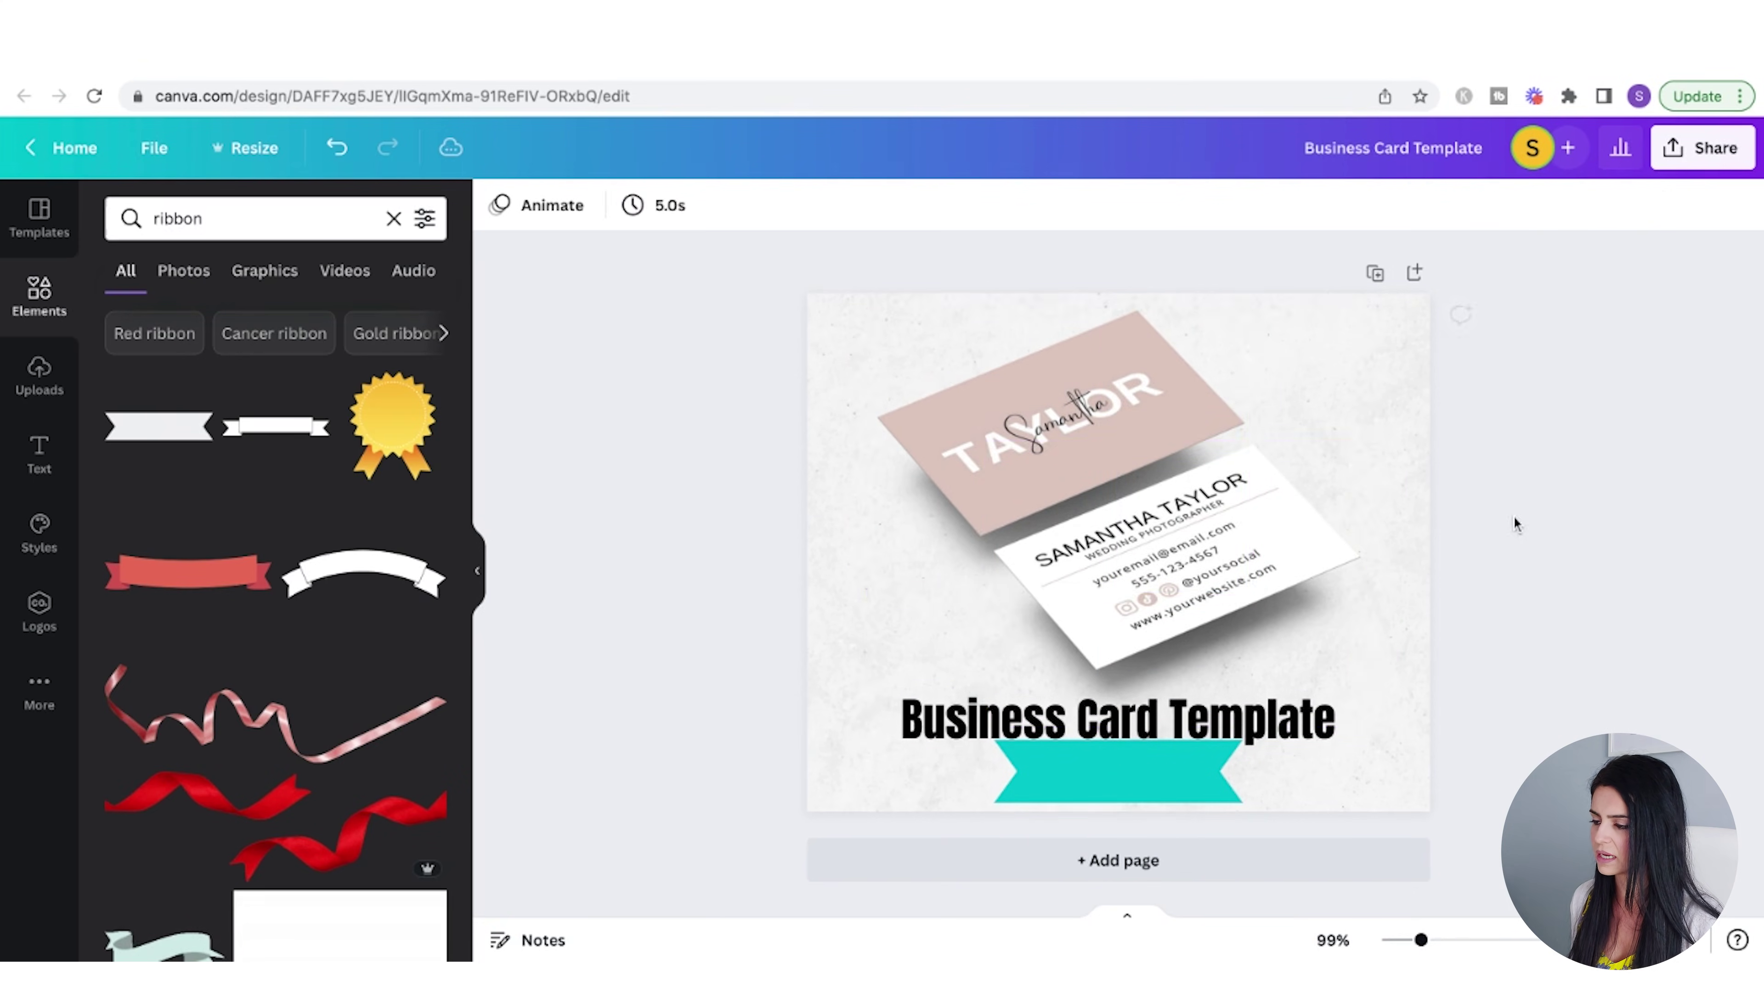
drag(1265, 729, 1268, 721)
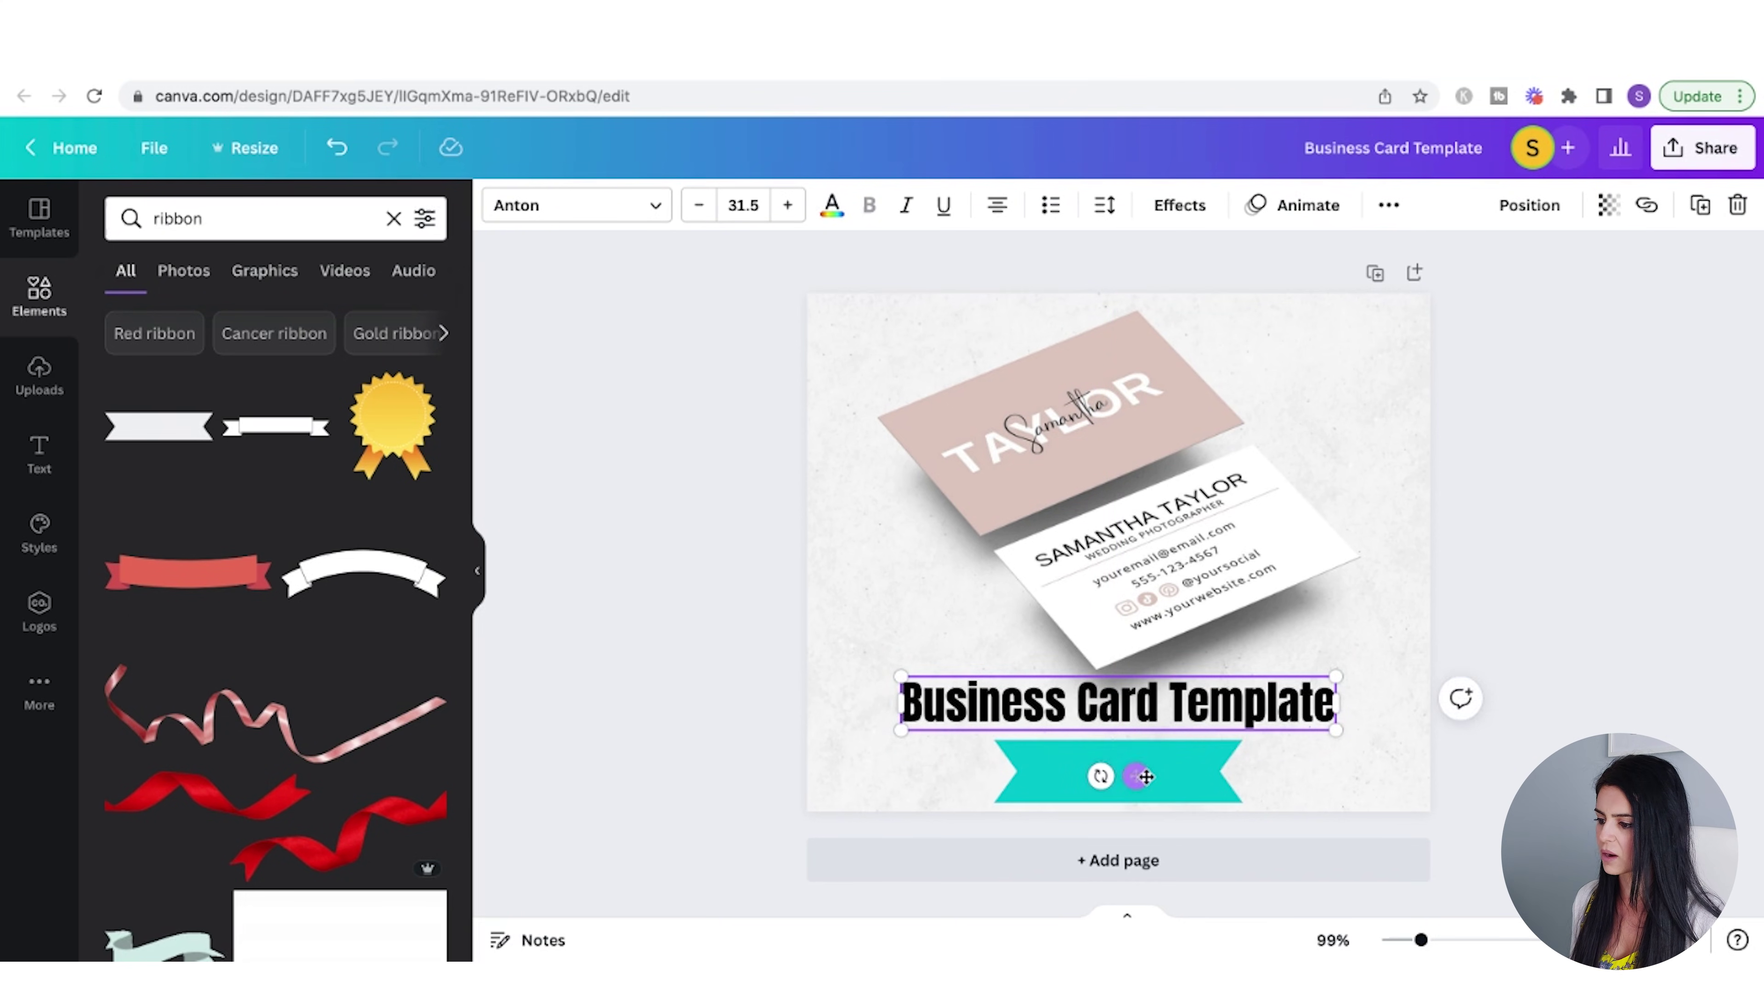
click(1183, 775)
key(Escape)
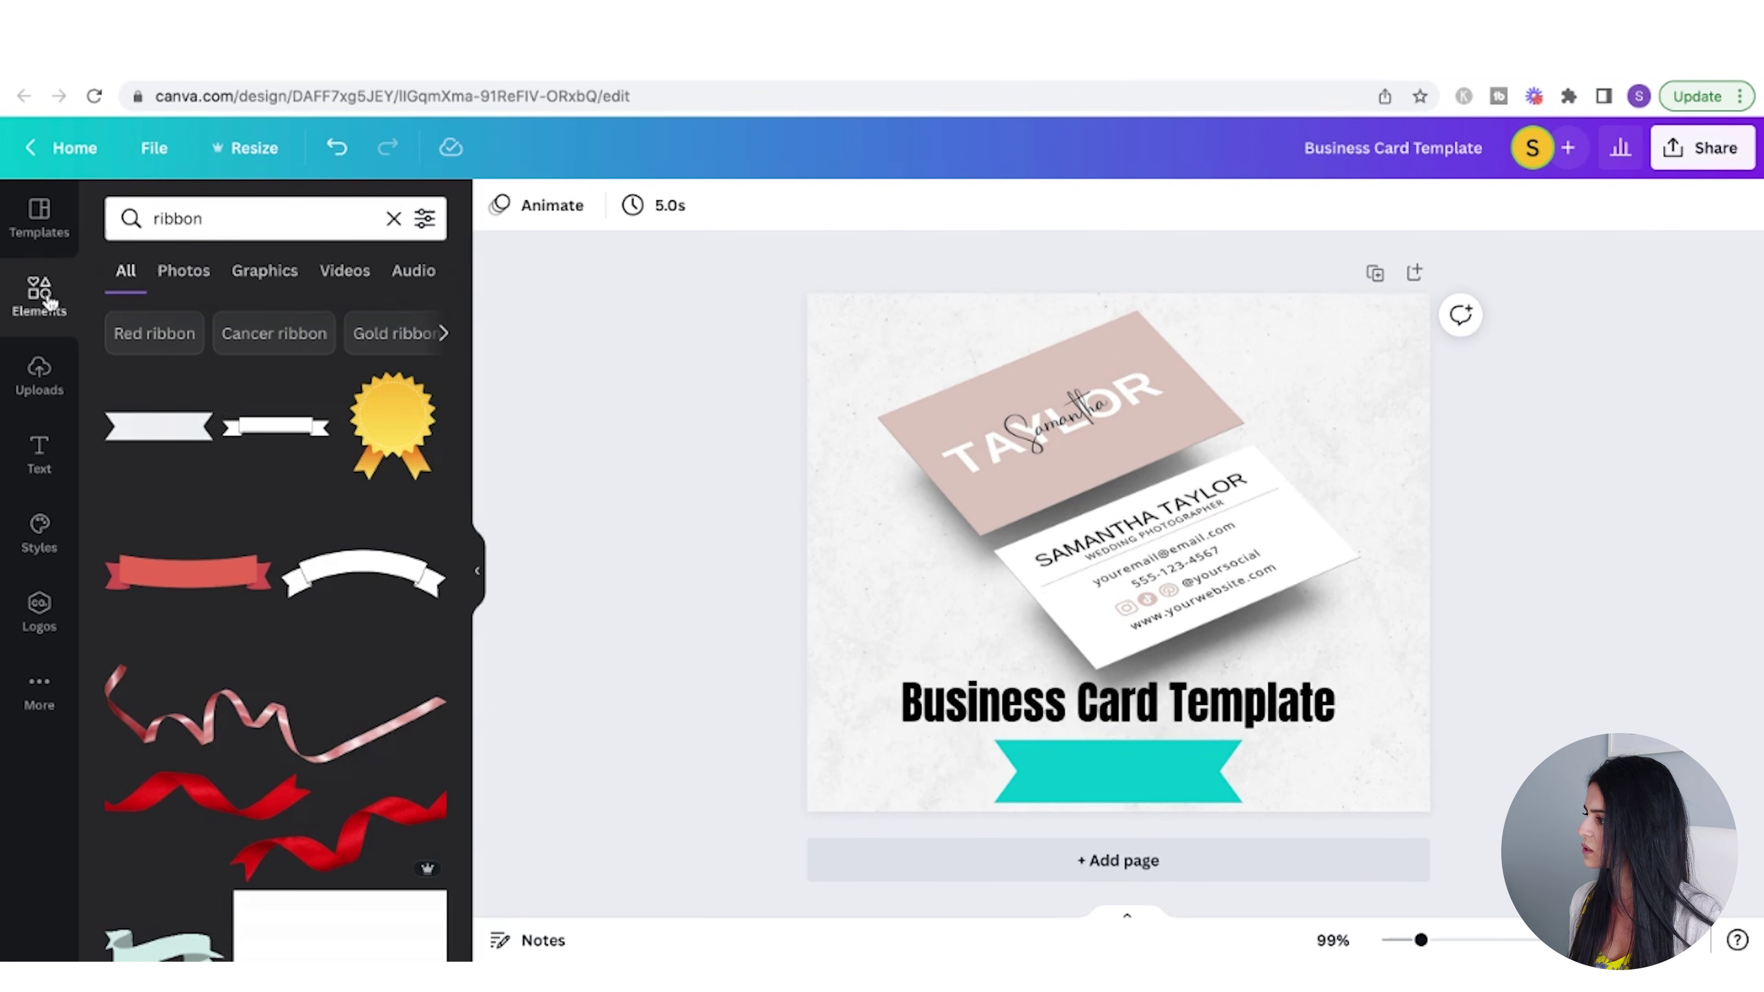
click(49, 300)
- Add the Canva logo, shrink it, and centre it on the turquoise ribbon
key(Return)
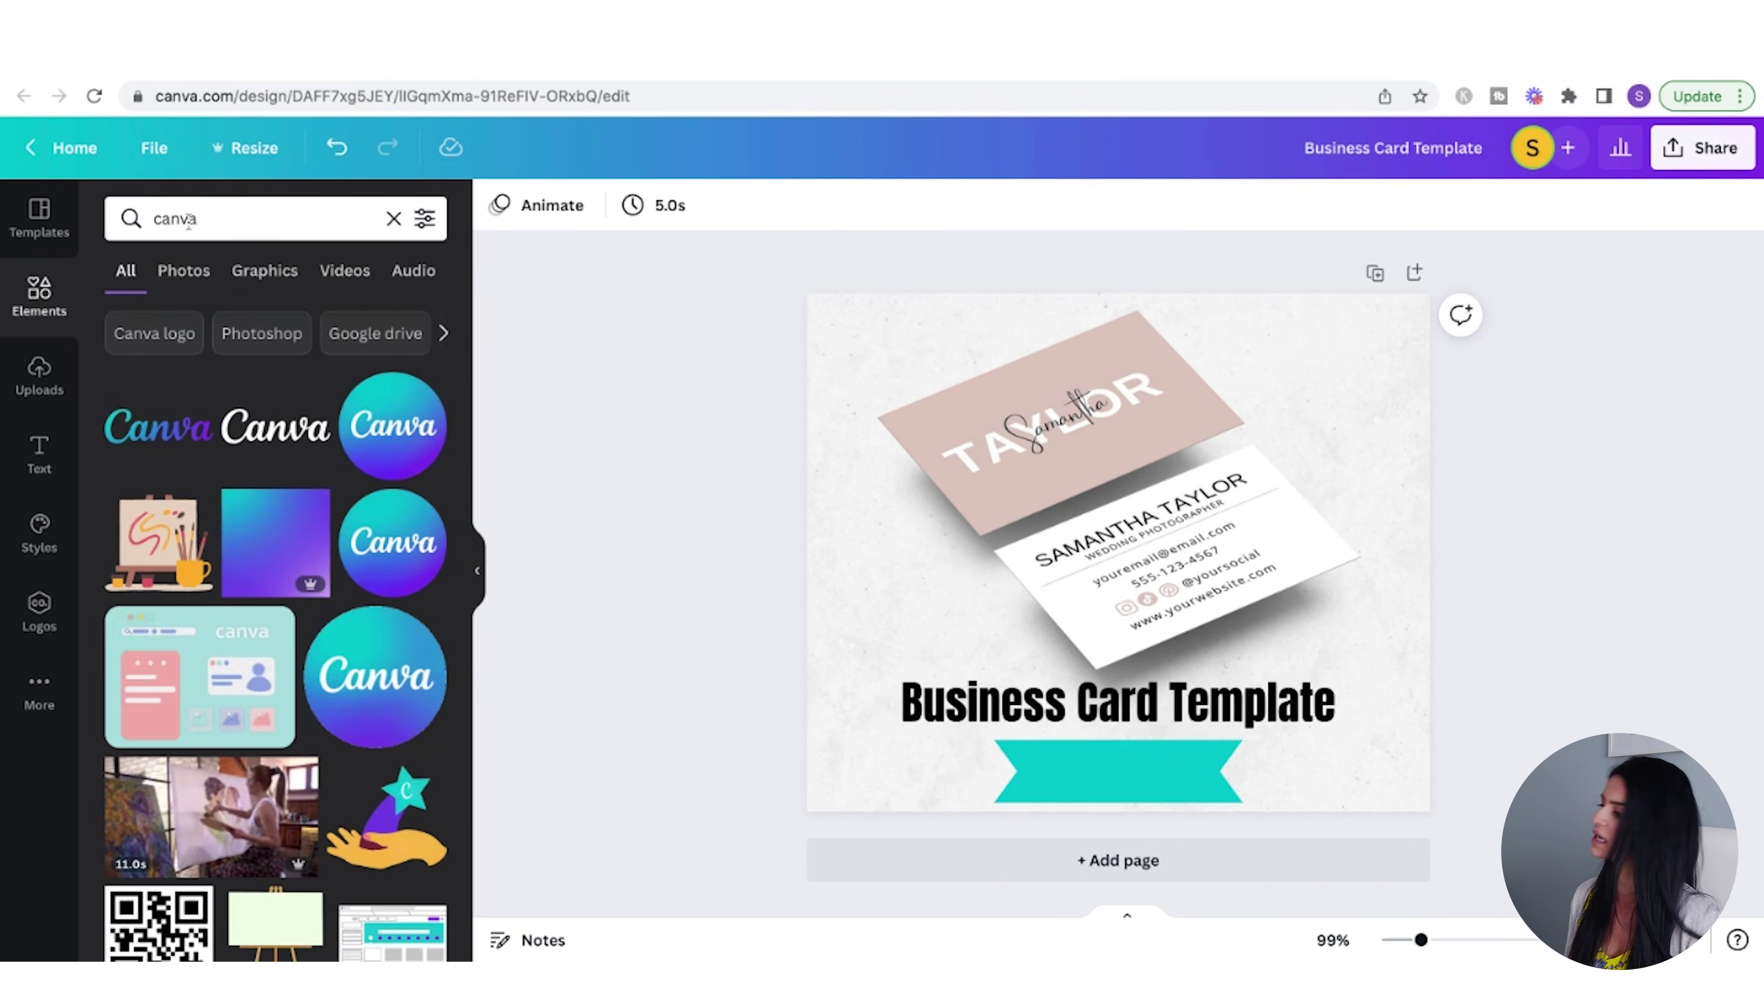
click(1151, 577)
drag(1151, 577, 1314, 805)
drag(1129, 735, 1157, 757)
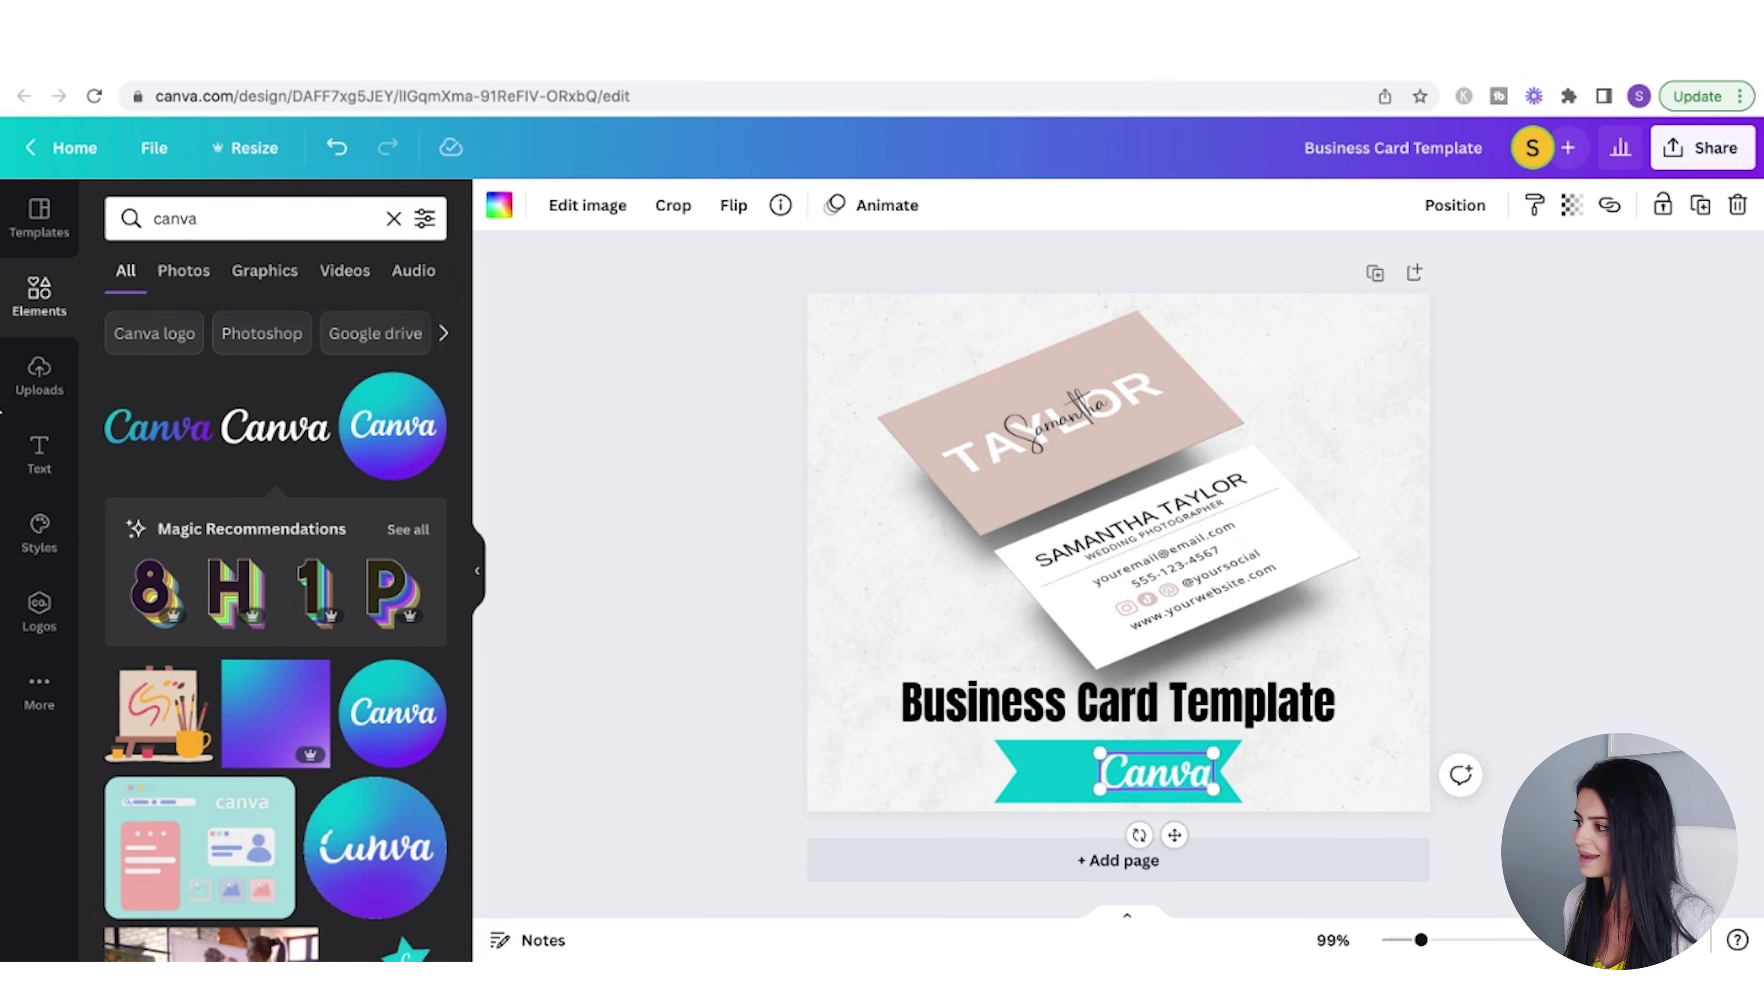
- Add 'Edit in' text at size 18 beside the Canva logo on the ribbon
click(61, 439)
click(1138, 703)
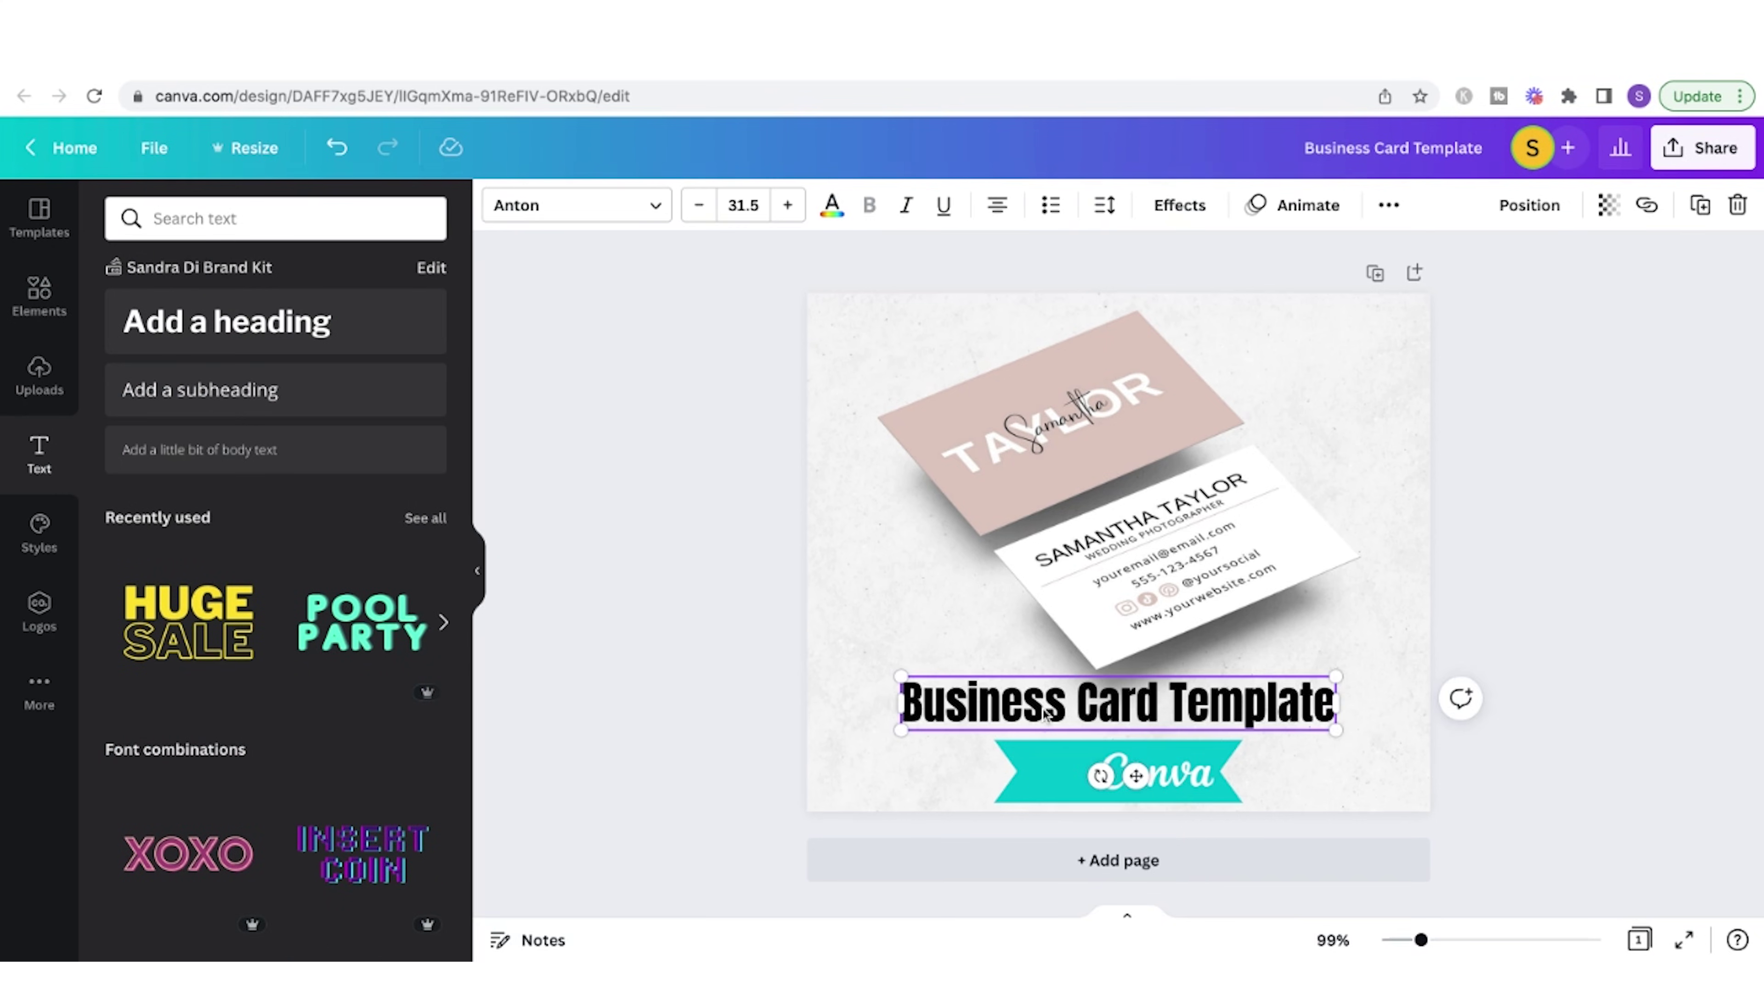
drag(1194, 699, 1150, 731)
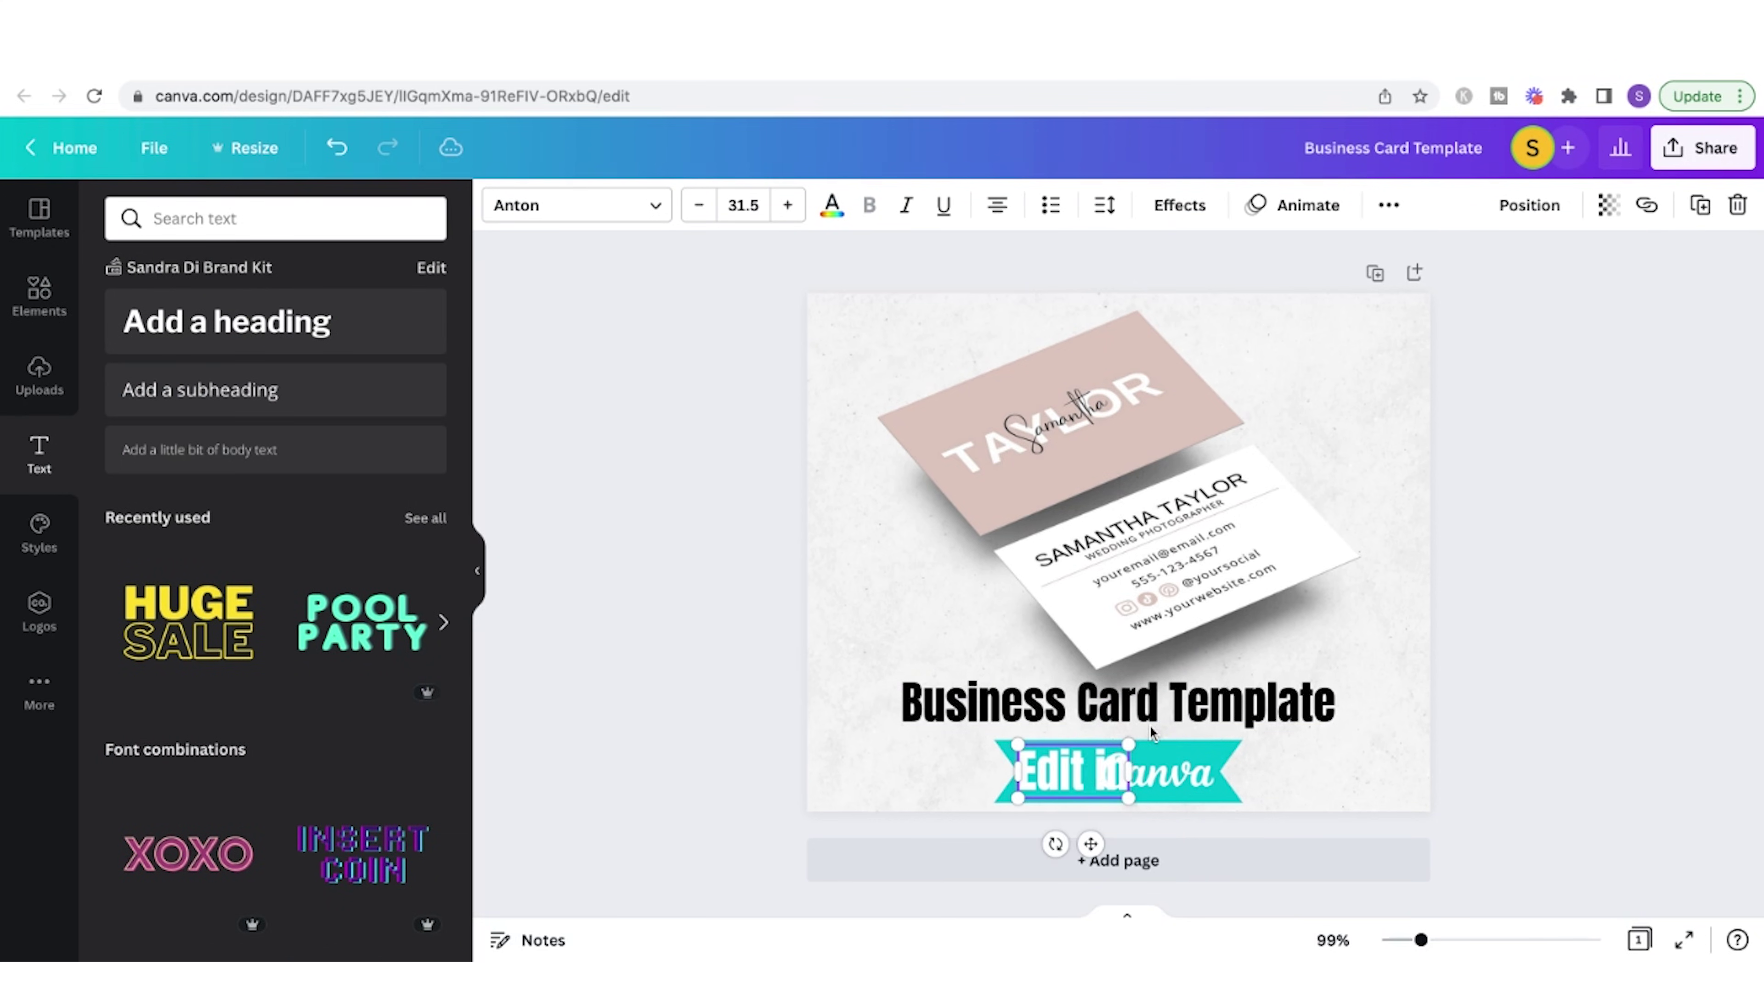
click(743, 204)
click(742, 522)
drag(1059, 768, 1071, 764)
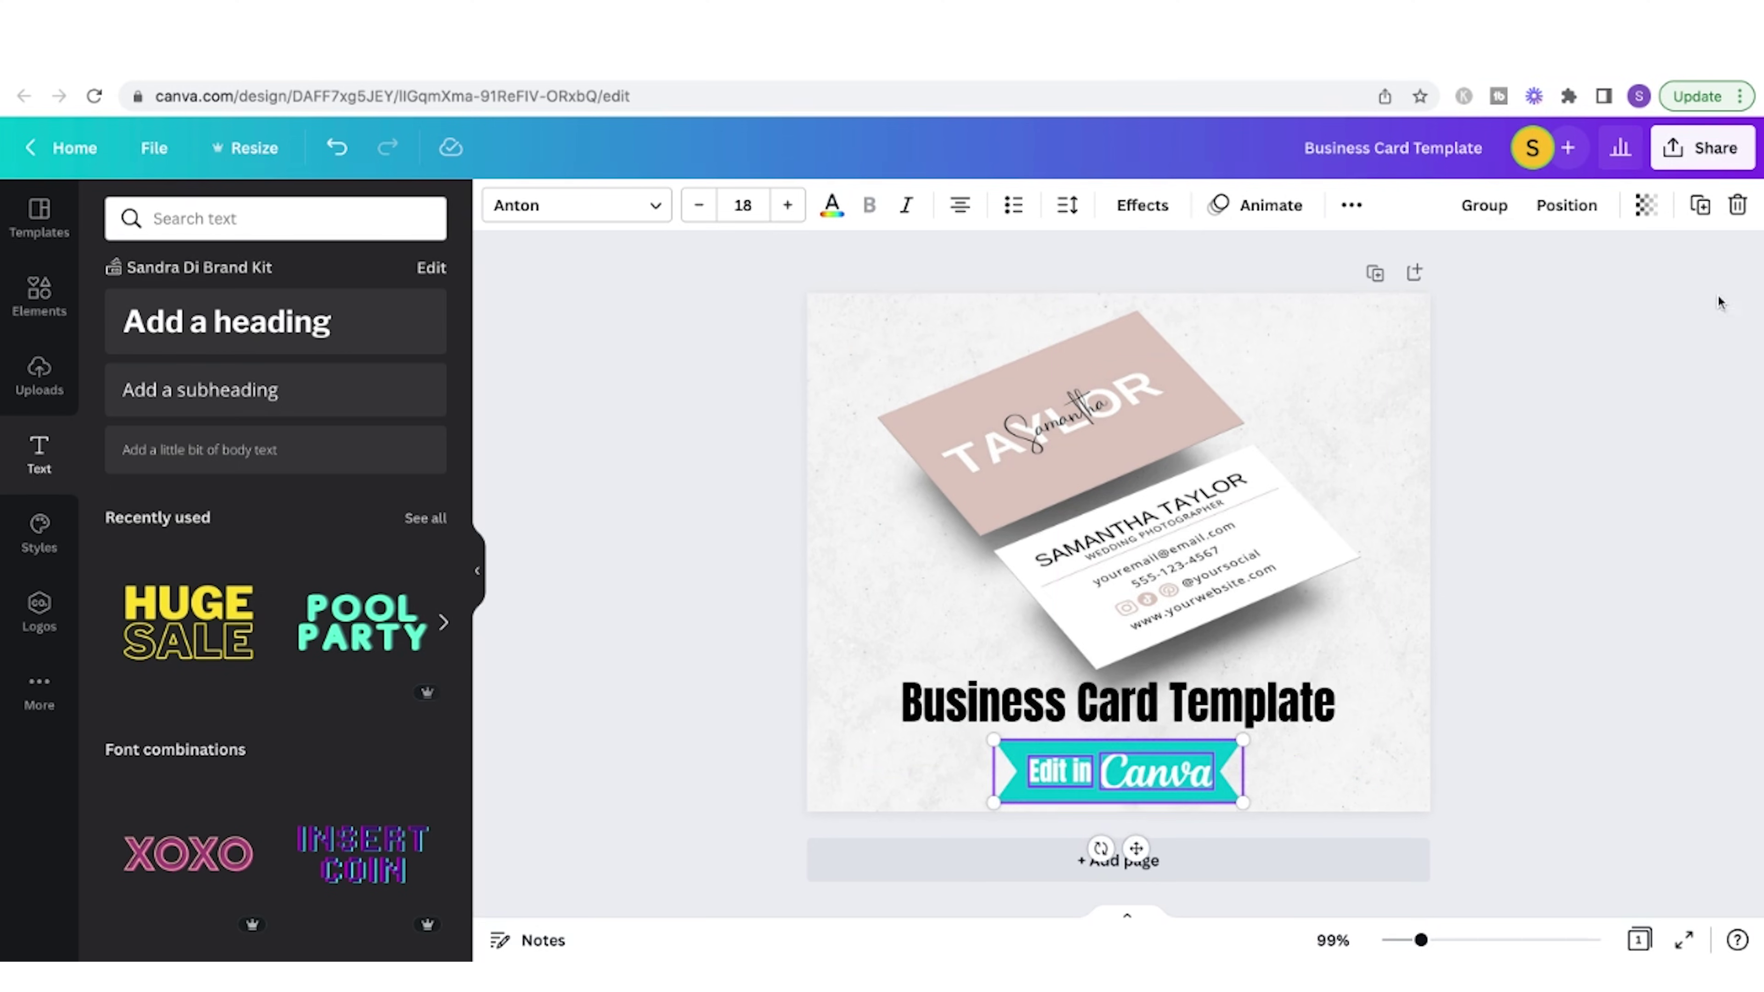
click(1566, 205)
click(1449, 664)
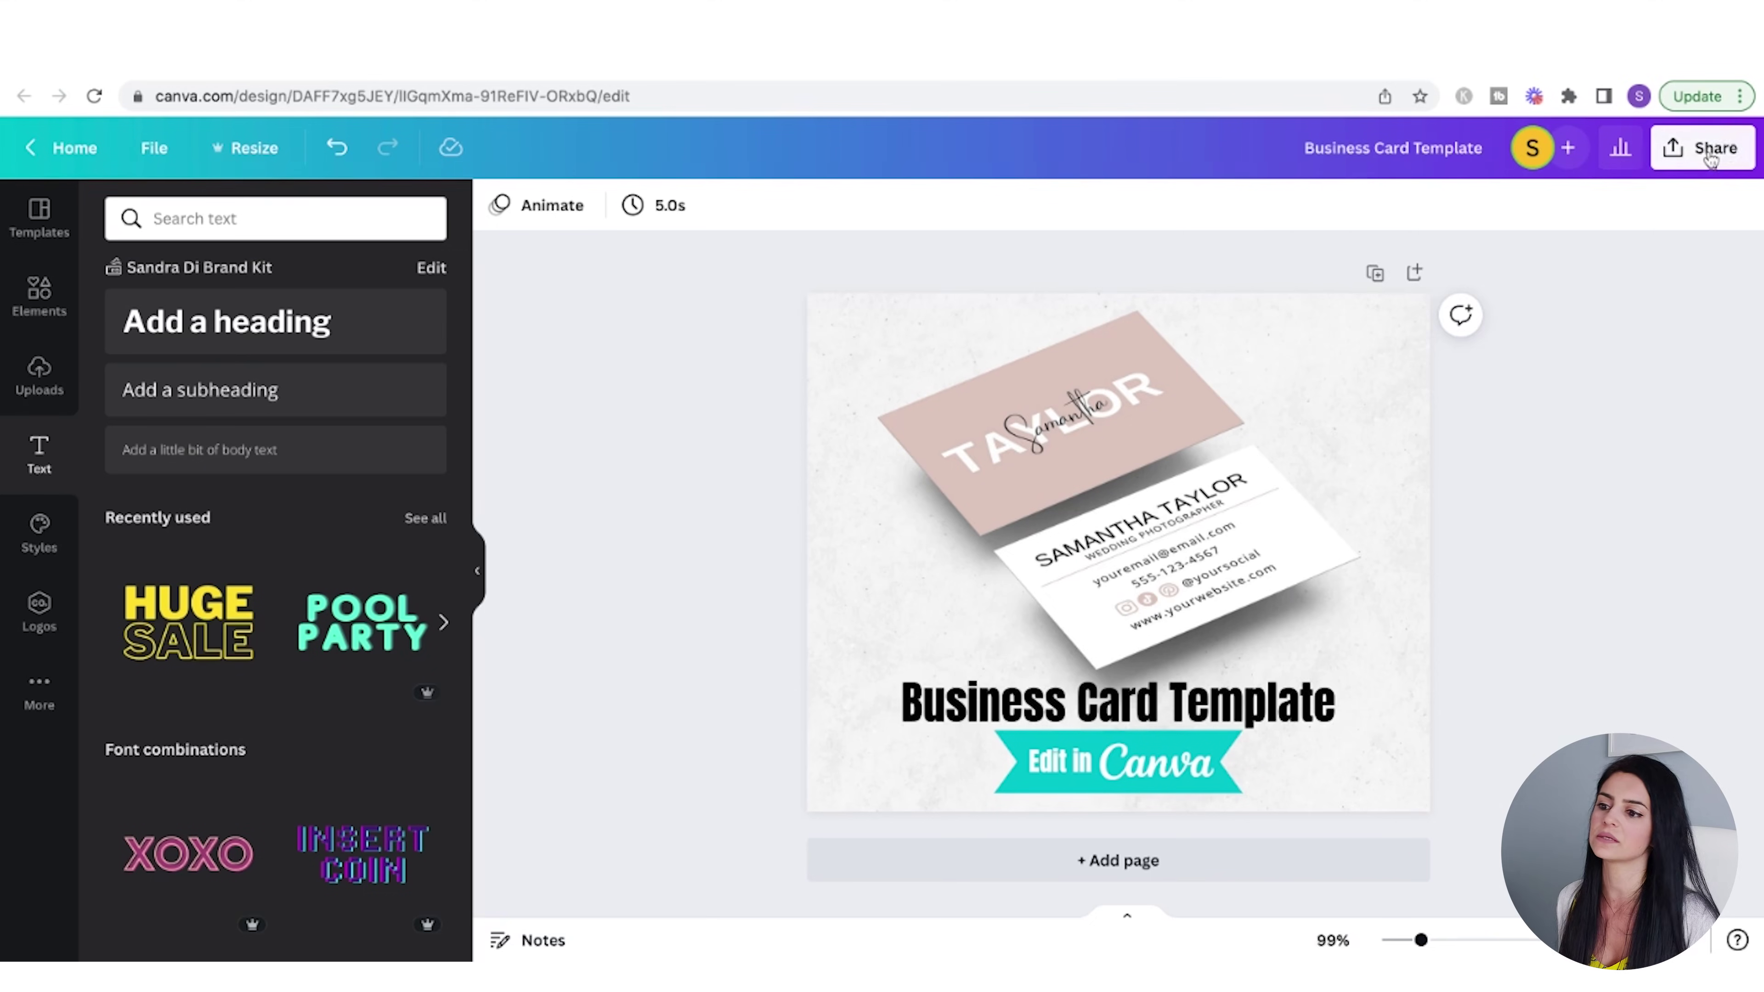
- Open the Download panel from Share for the mockup design
click(1711, 158)
click(1616, 687)
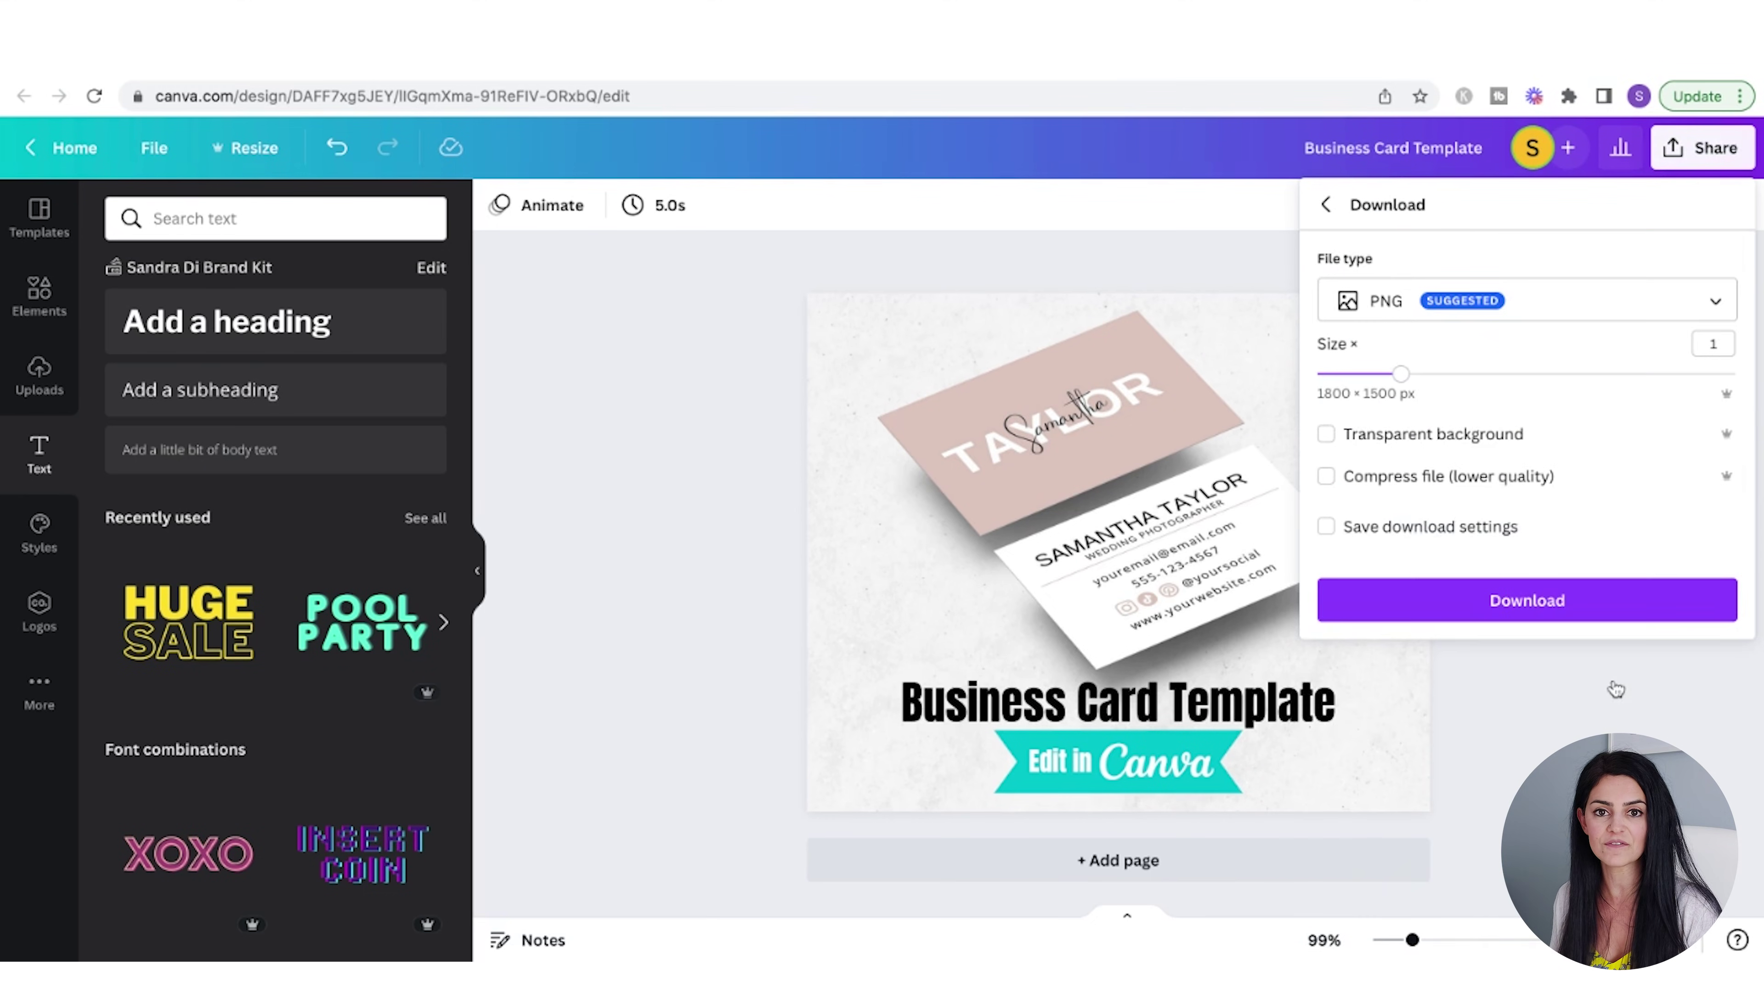
- Set the mockup's export file type to JPG
click(1517, 309)
click(1435, 259)
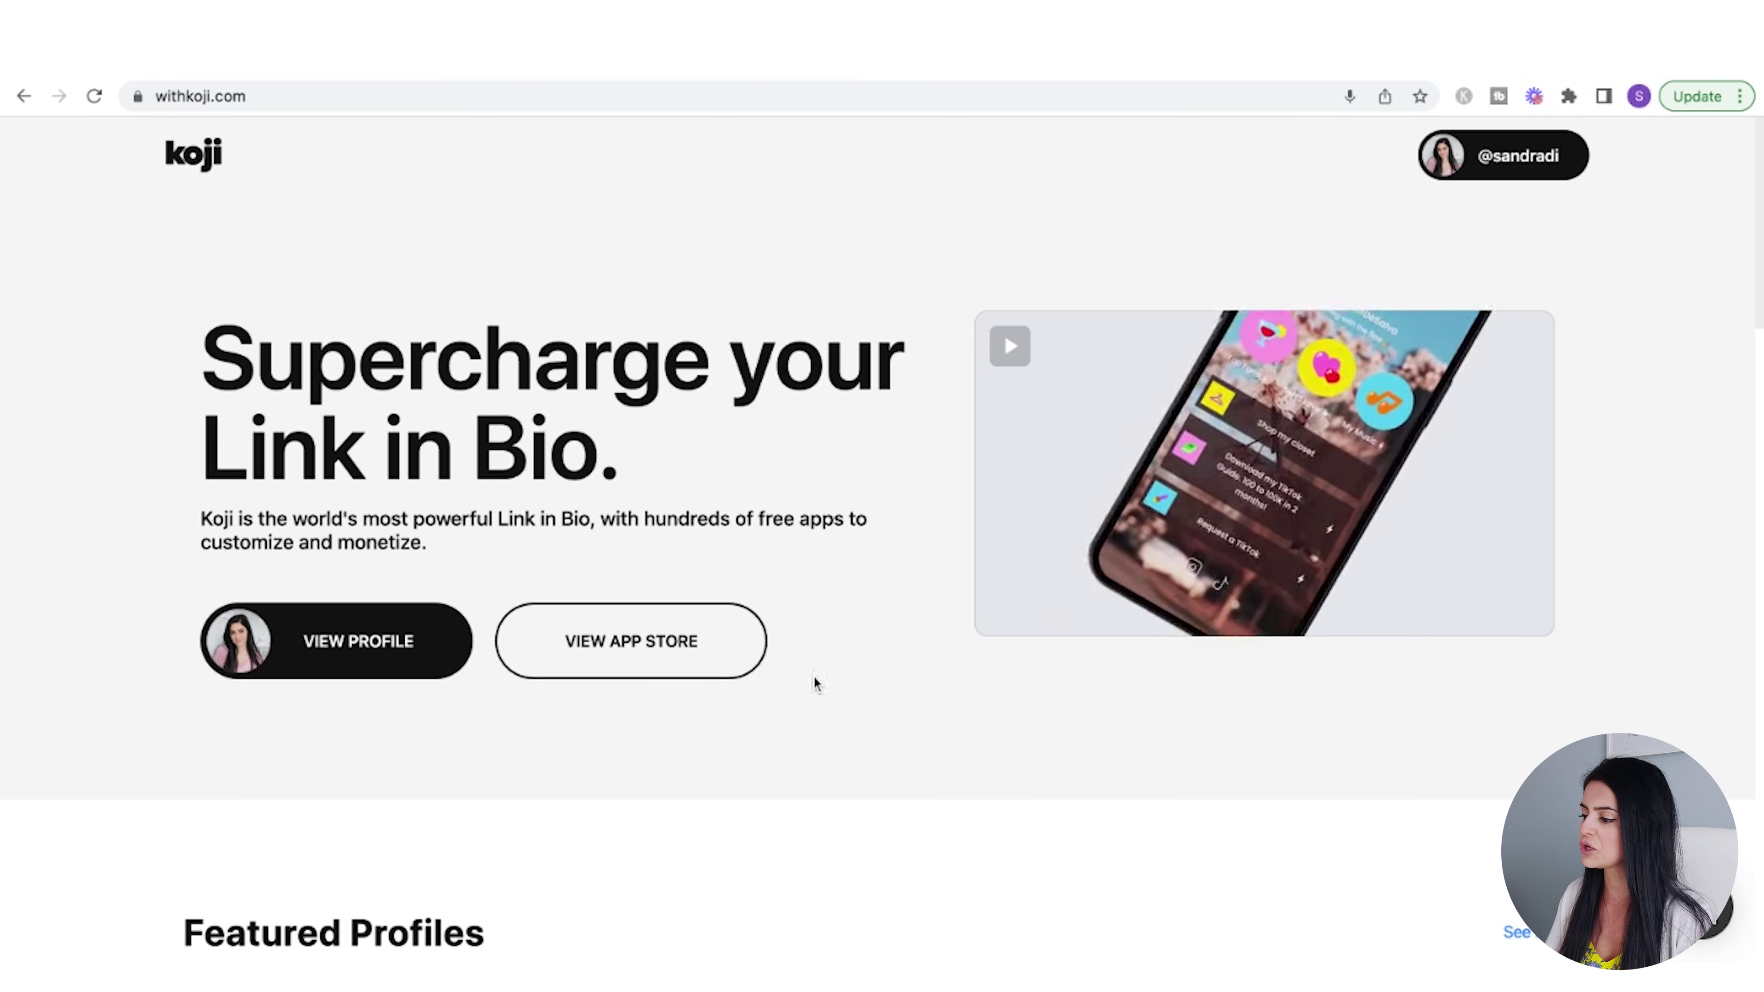
- Open the Digital Files Storefront app page from Koji's App Store monetization apps
click(671, 653)
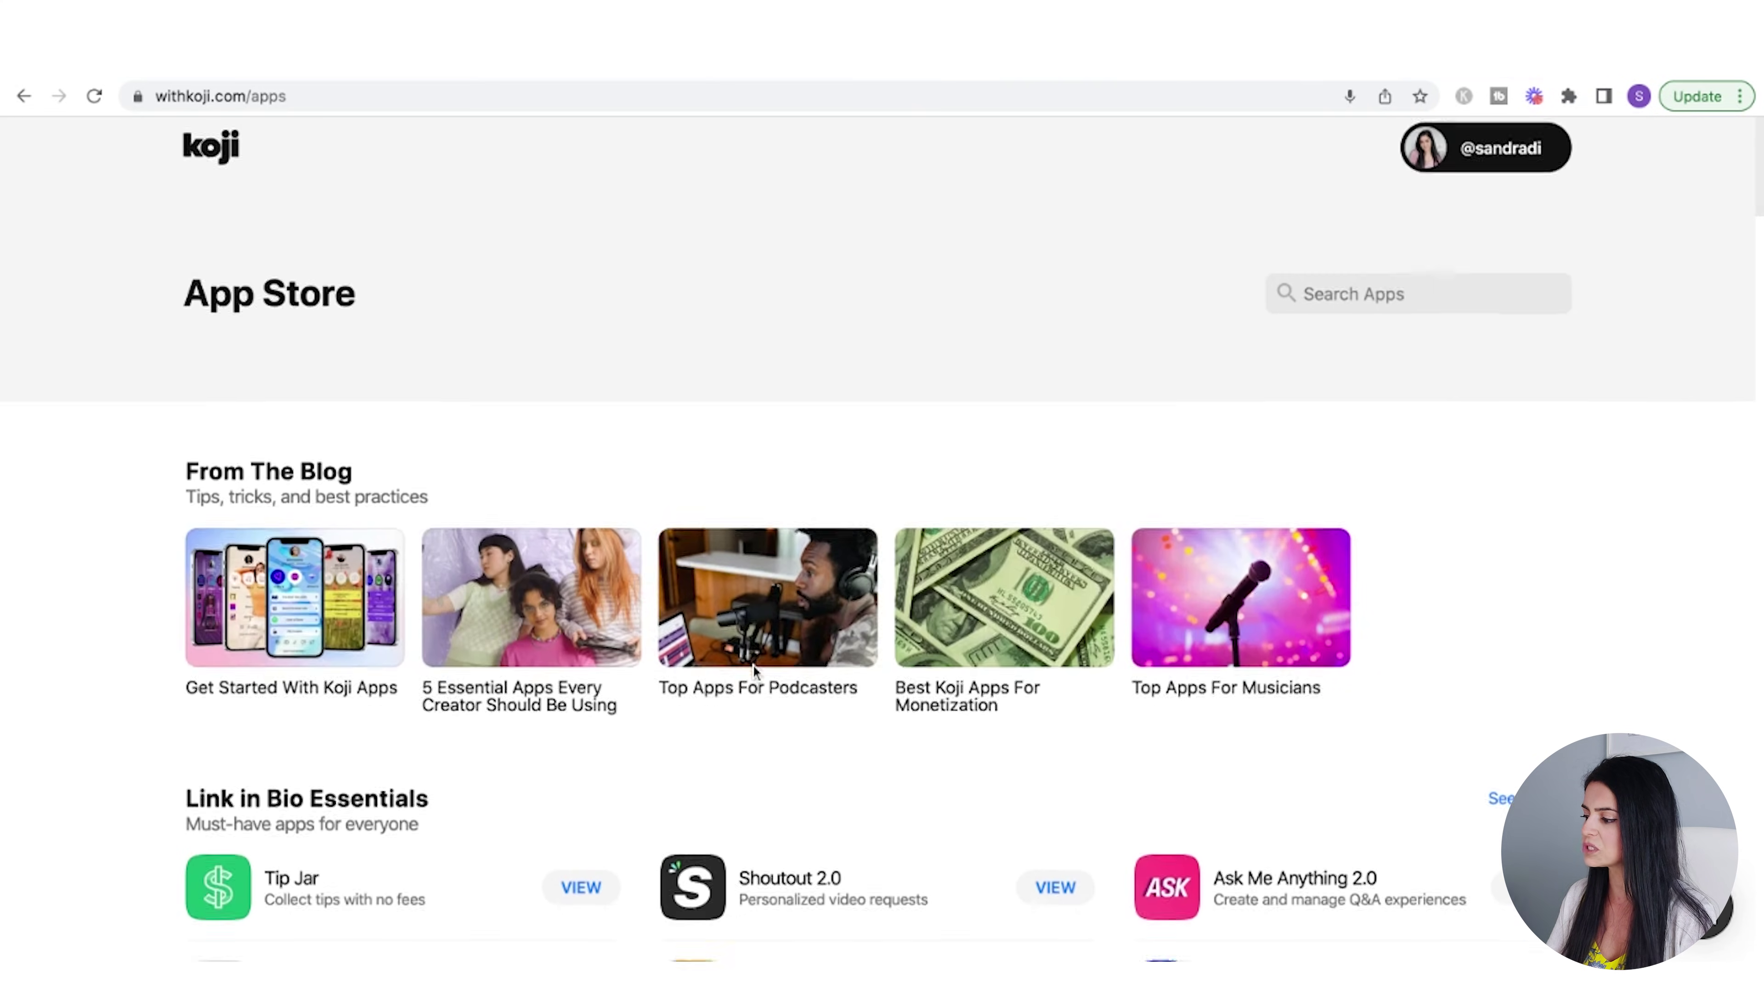
scroll(752, 664, down, 10)
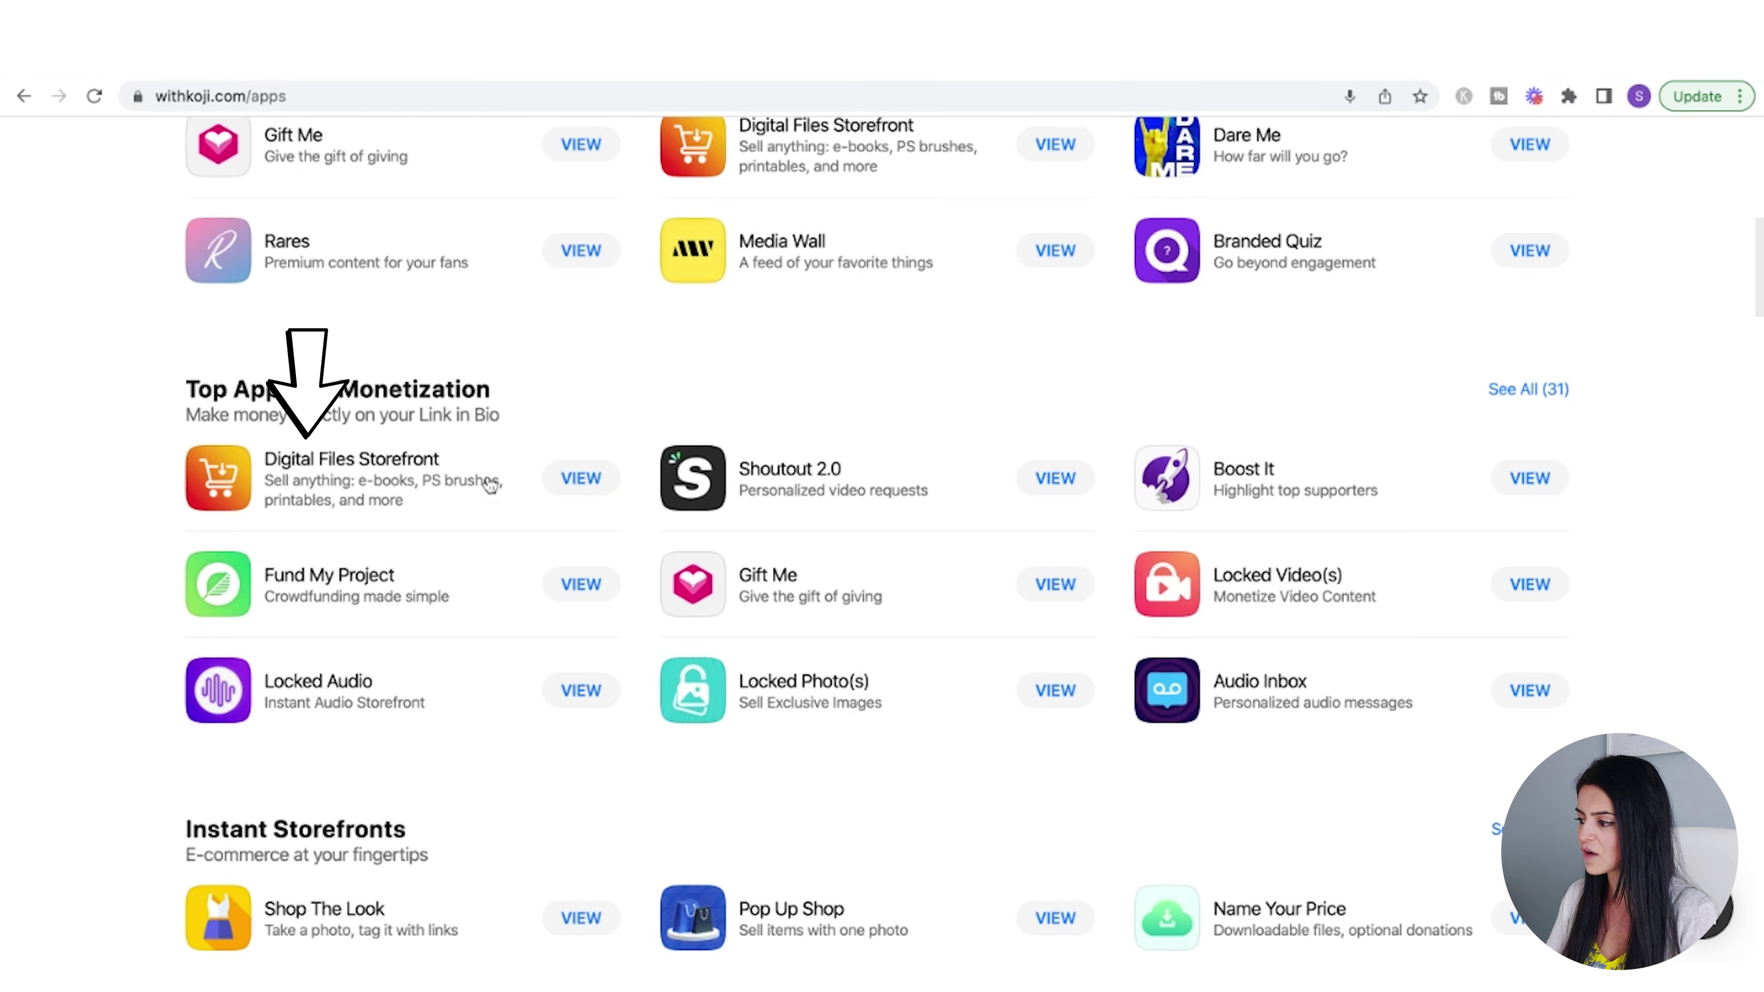
click(584, 479)
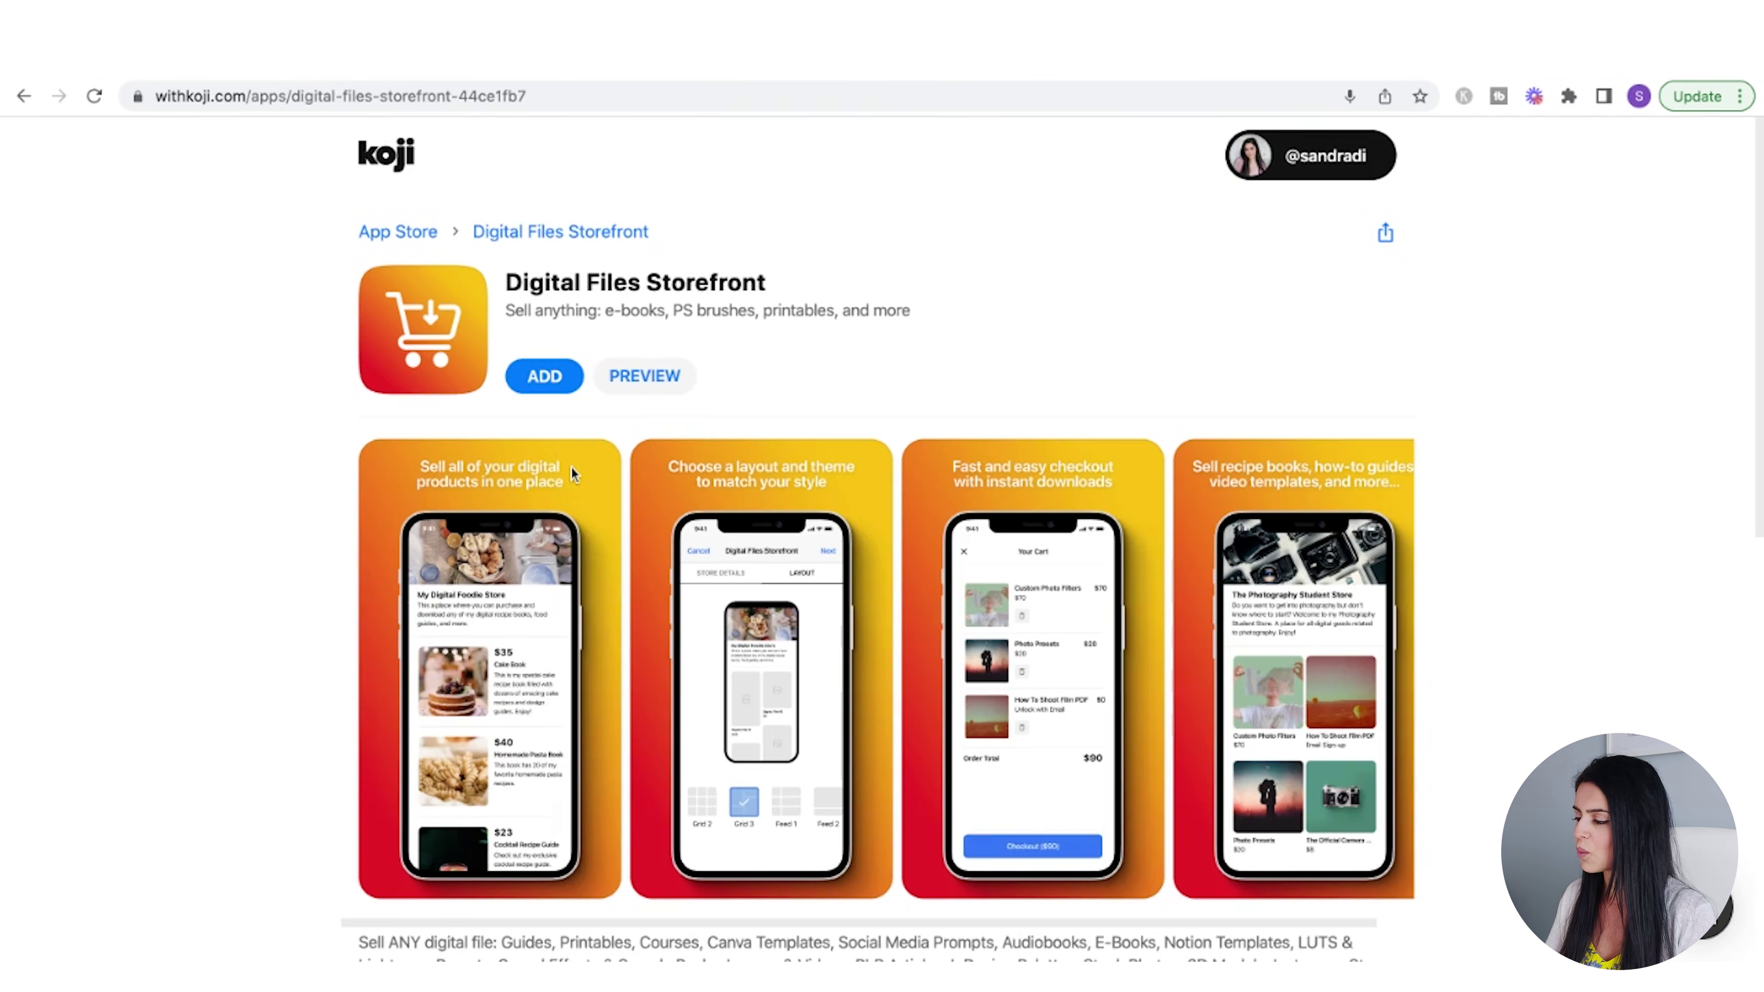
scroll(1476, 630, down, 4)
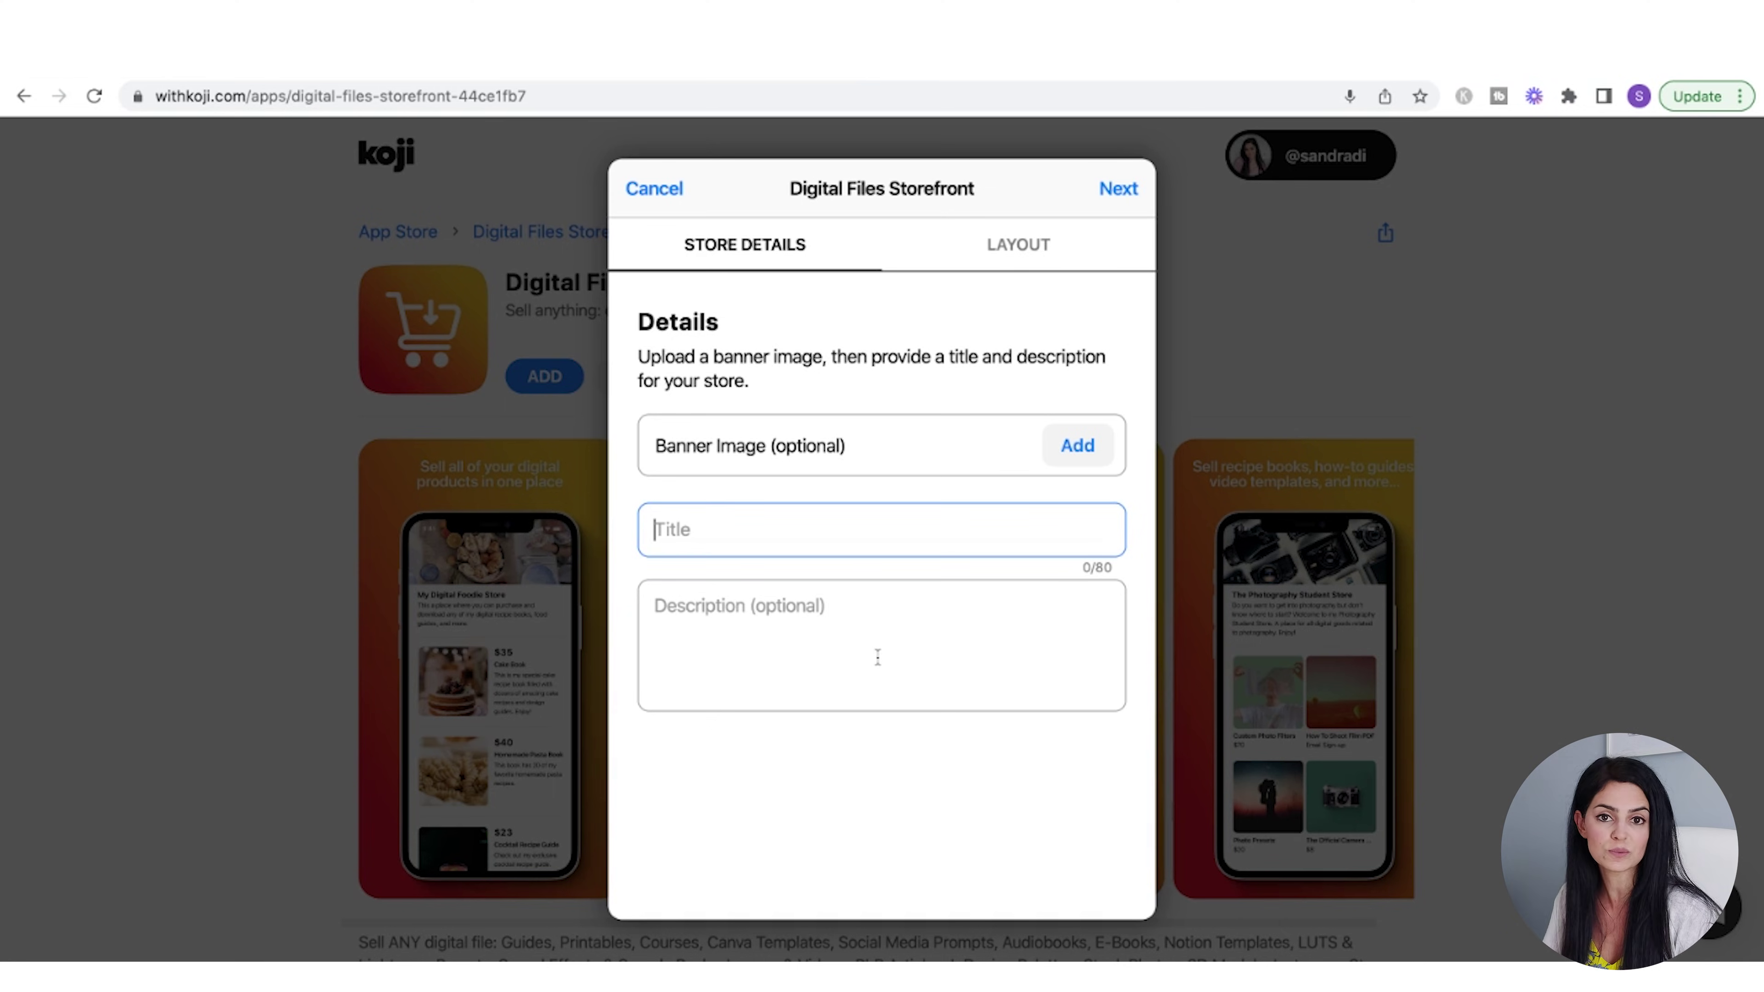
- Choose the two-column Grid 1 layout for the storefront
click(1020, 247)
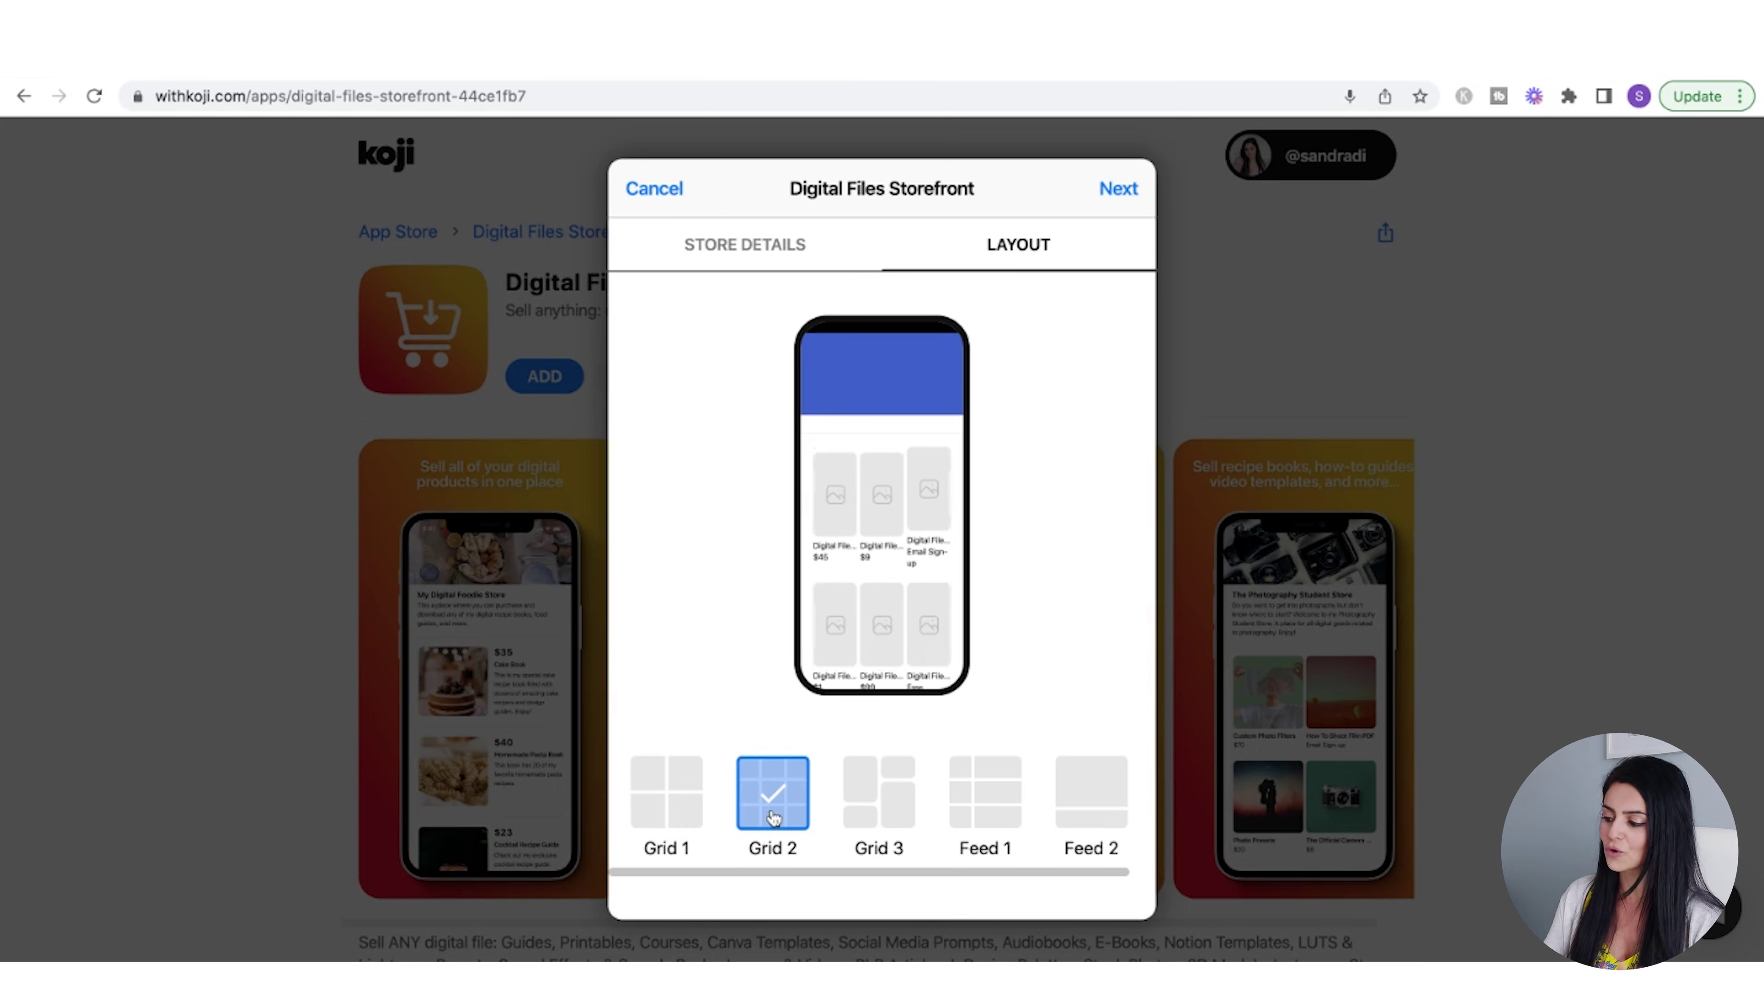
click(669, 815)
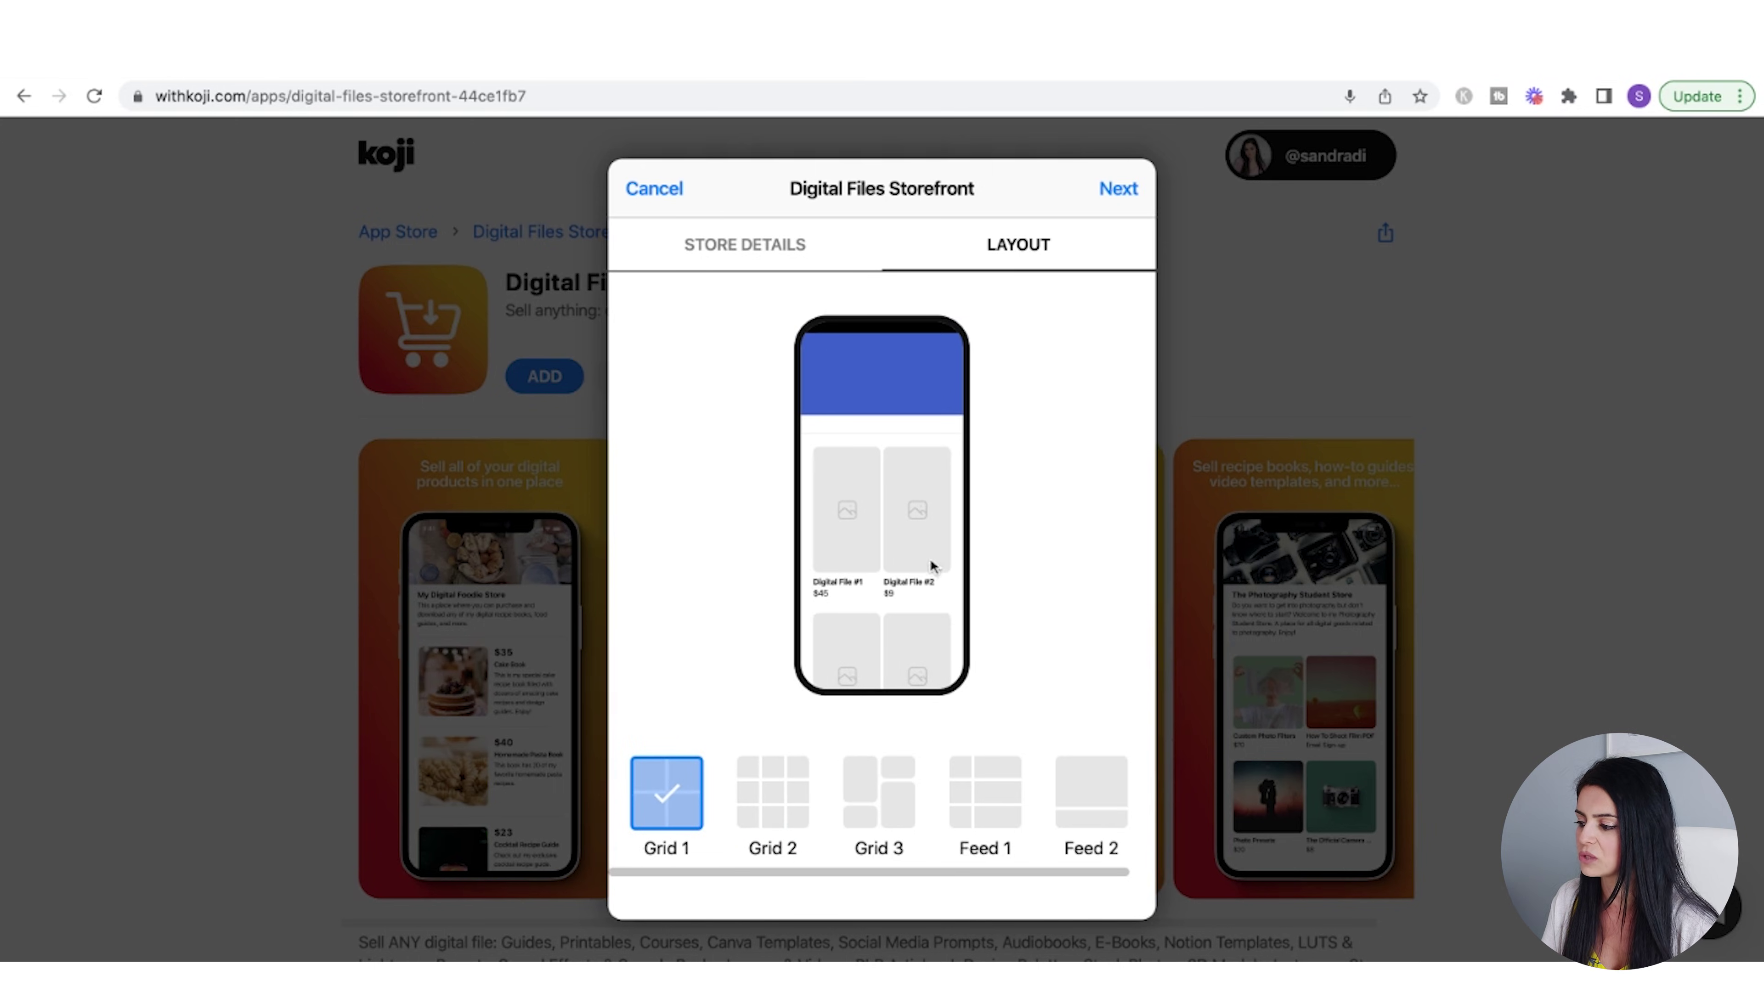